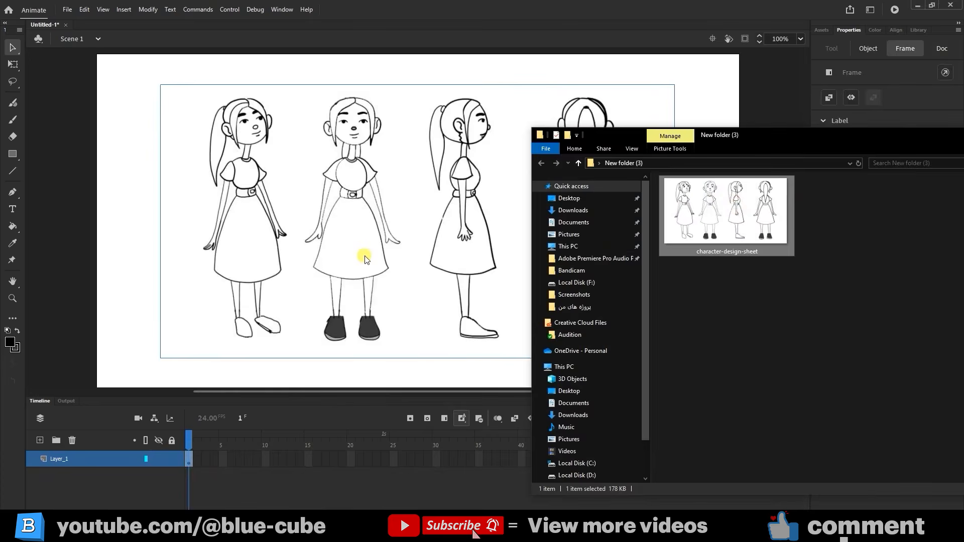
Step: Enlarge the character sheet image to about 1160 by 617 px and apply a Brightness color effect of -29% to its frame
left_click(12, 63)
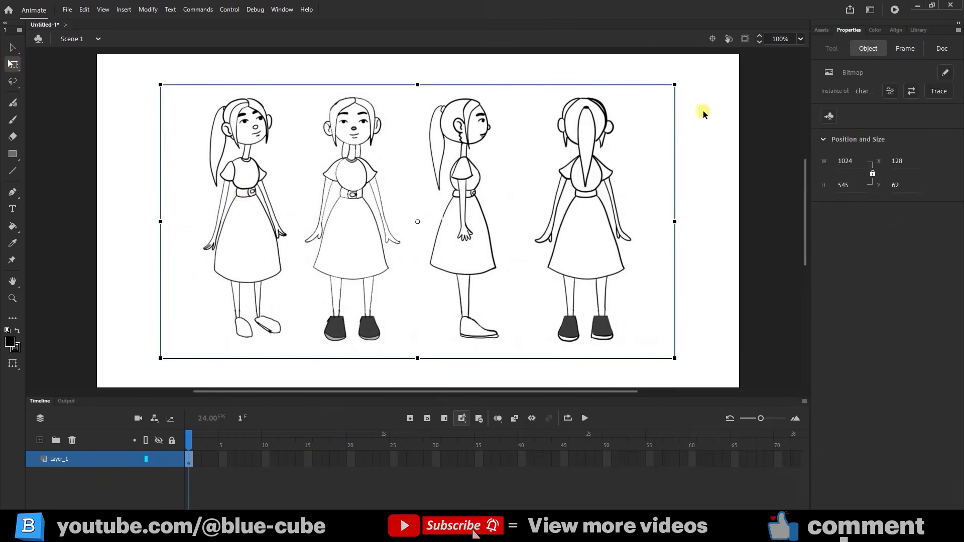
left_click_drag(675, 84, 713, 63)
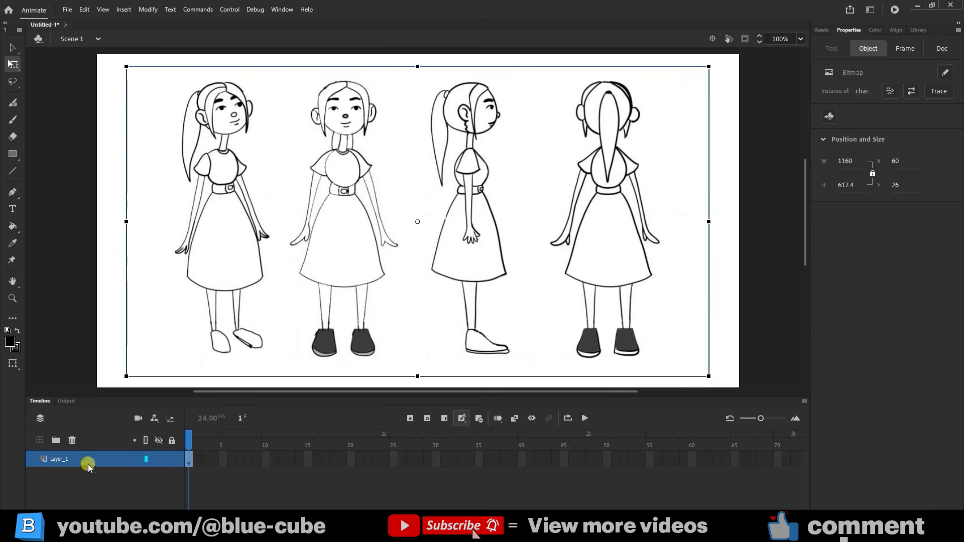
left_click(903, 45)
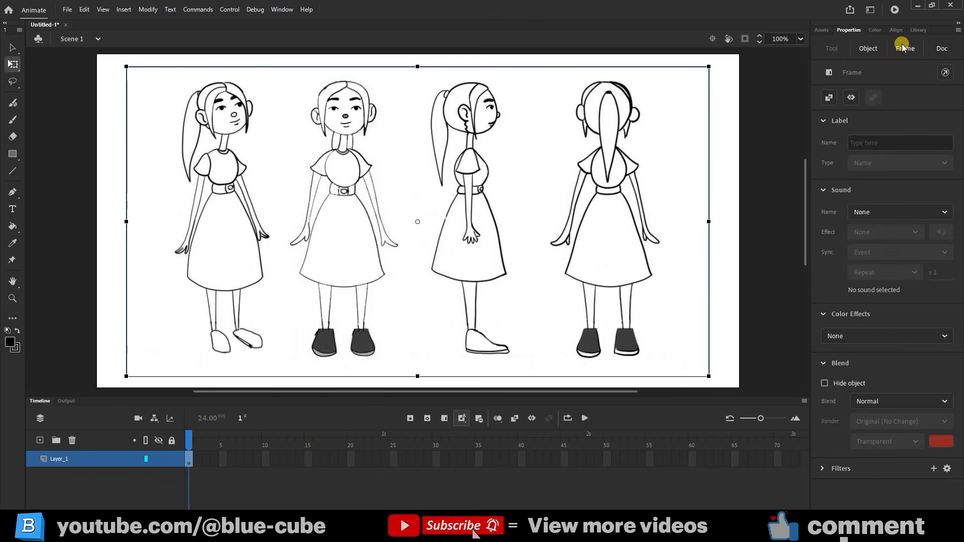
left_click(822, 190)
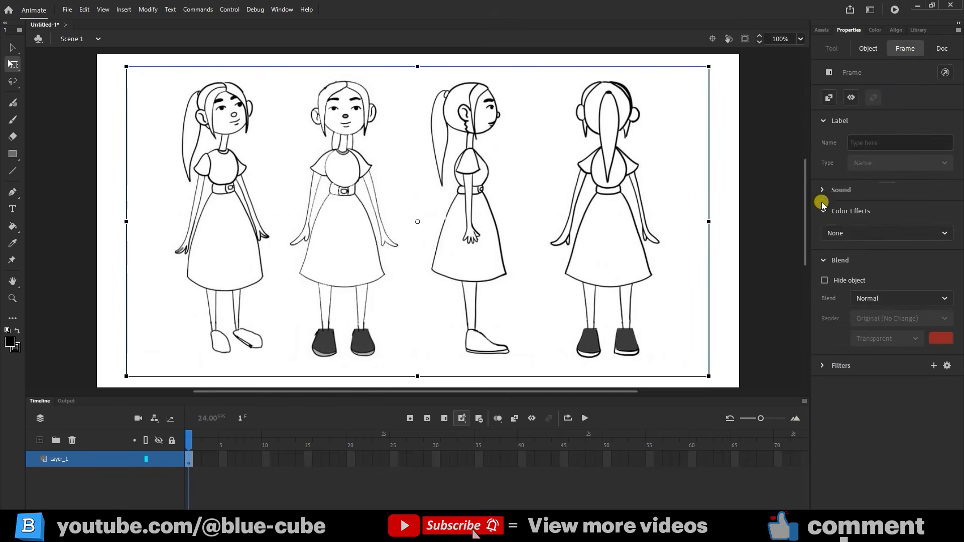
left_click(841, 231)
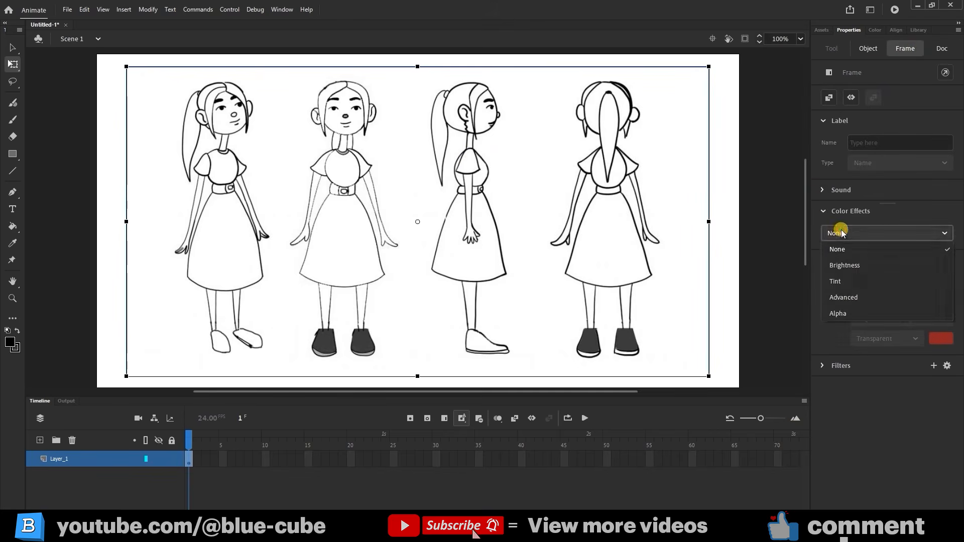
left_click(846, 264)
left_click_drag(869, 262, 872, 263)
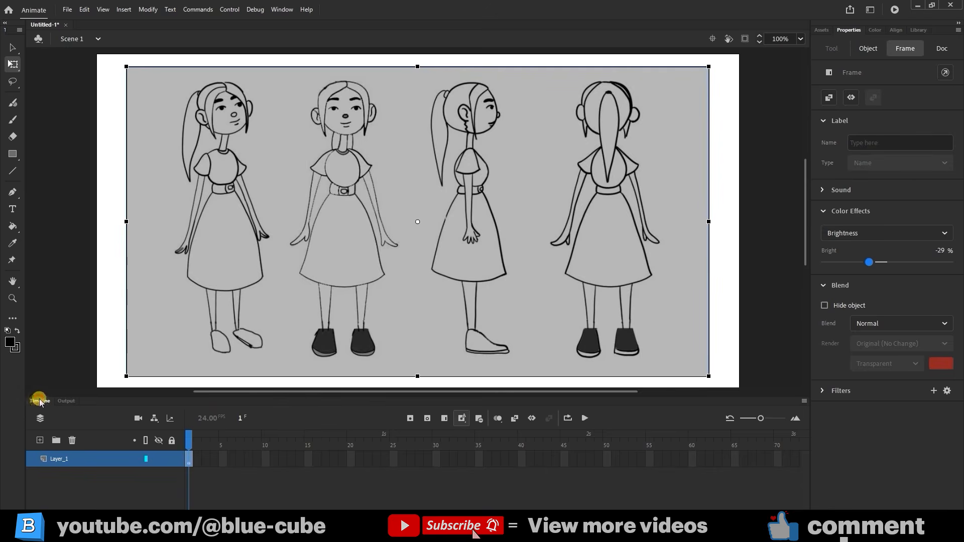
Step: Dock the Timeline vertically between the stage and the properties, and close the Output group
left_click_drag(39, 401, 797, 218)
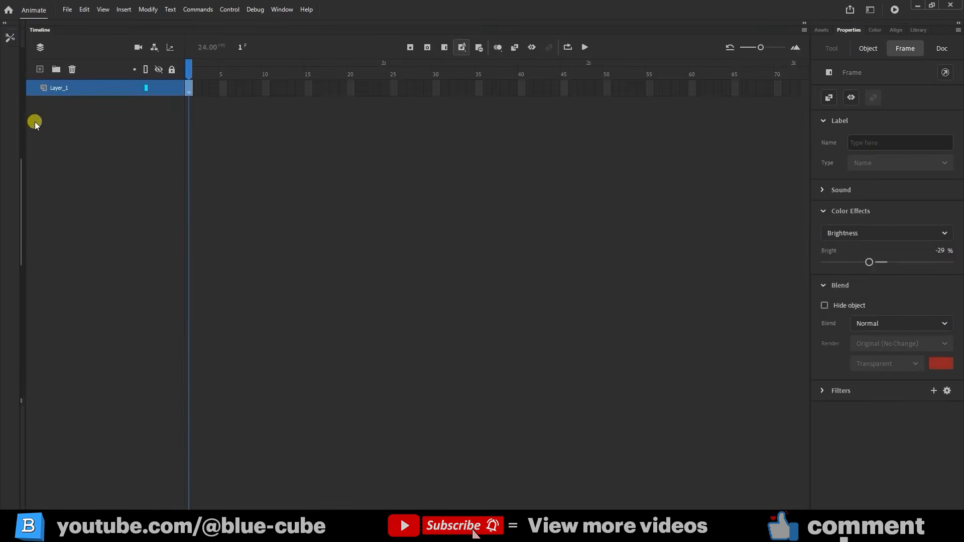
left_click_drag(25, 127, 635, 227)
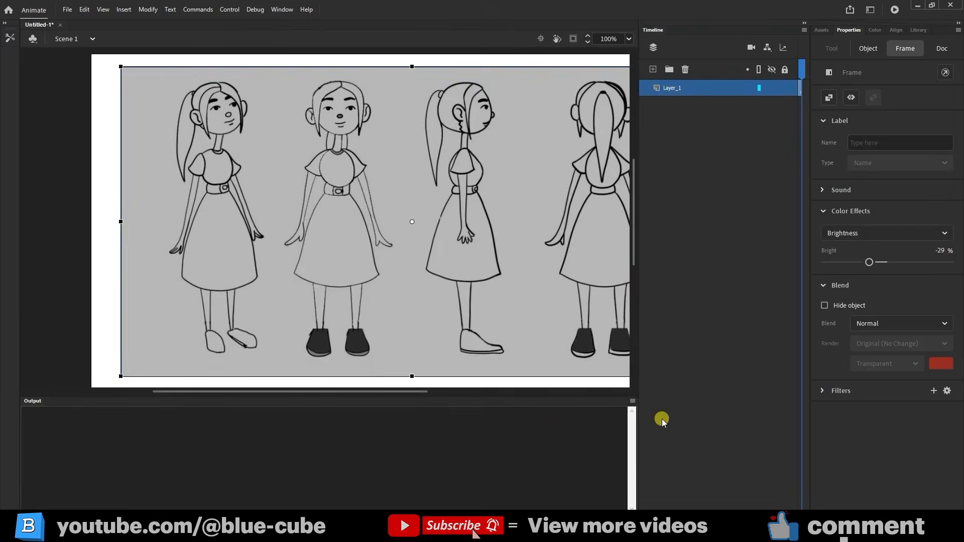
left_click(632, 401)
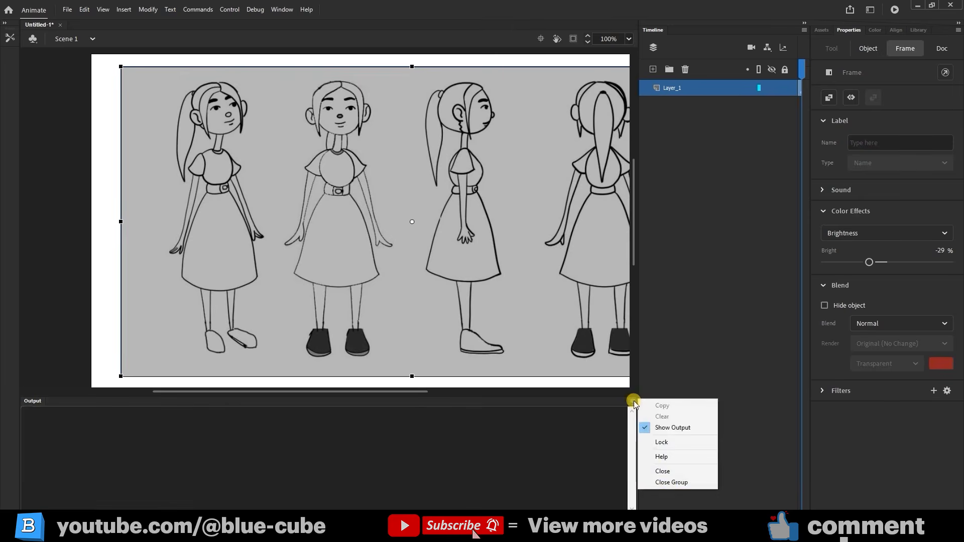
left_click(672, 484)
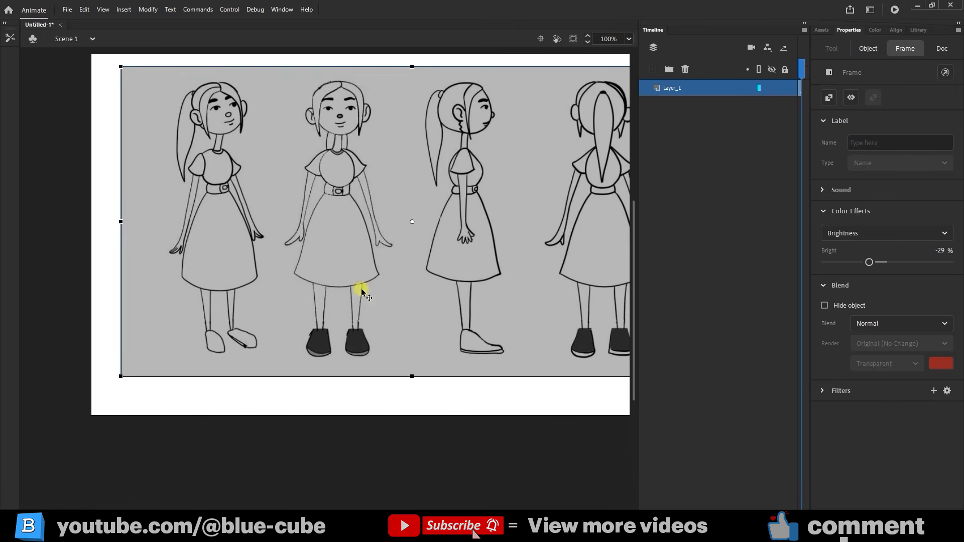
Step: Expand the collapsed Tools, dock them at the edge of the workspace, and narrow them to a single column
left_click(9, 38)
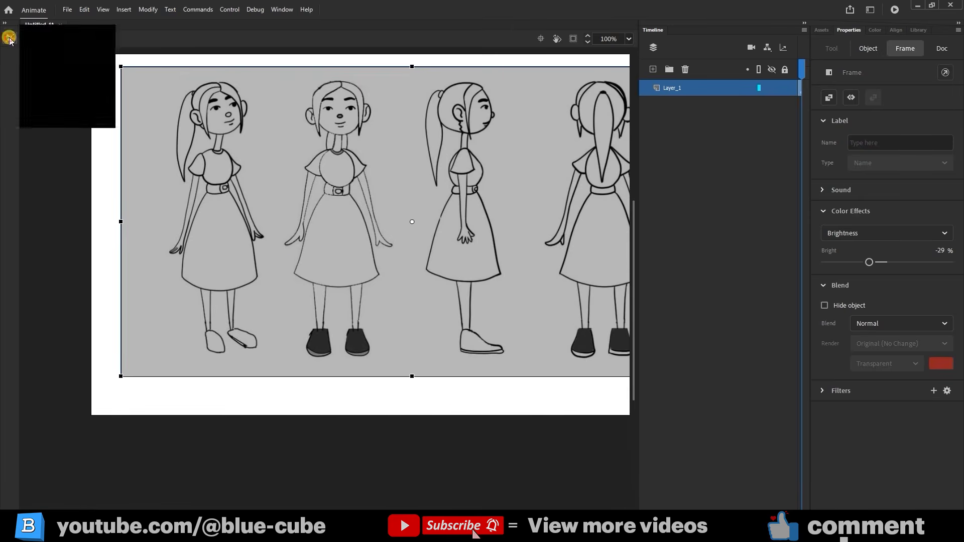
left_click_drag(42, 33, 4, 209)
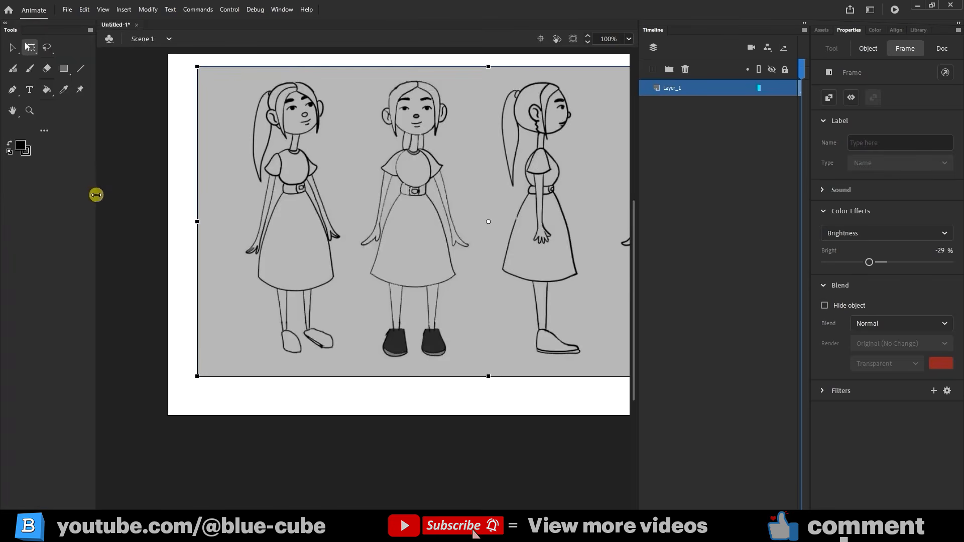
left_click_drag(97, 197, 23, 191)
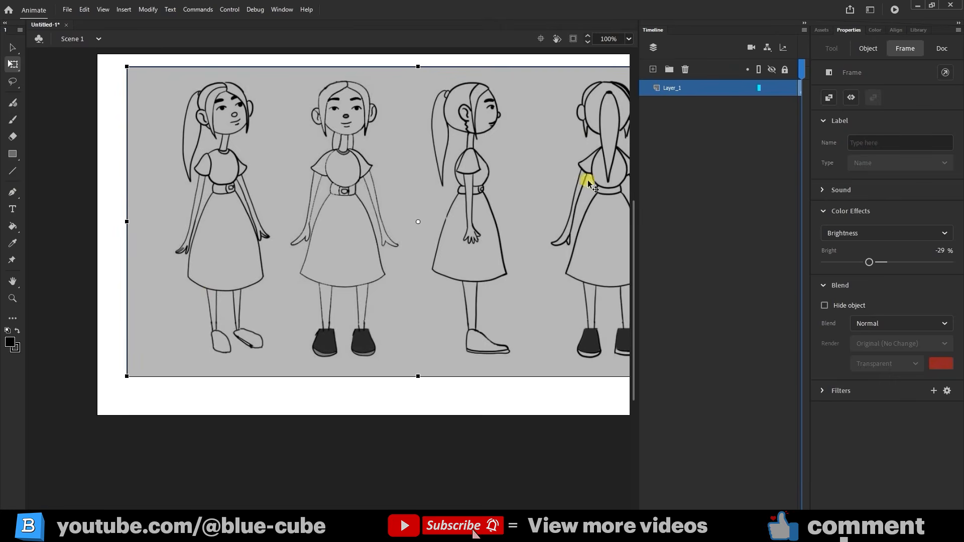
Step: Lock the reference image layer and add a new layer above it named GIRL
left_click(785, 88)
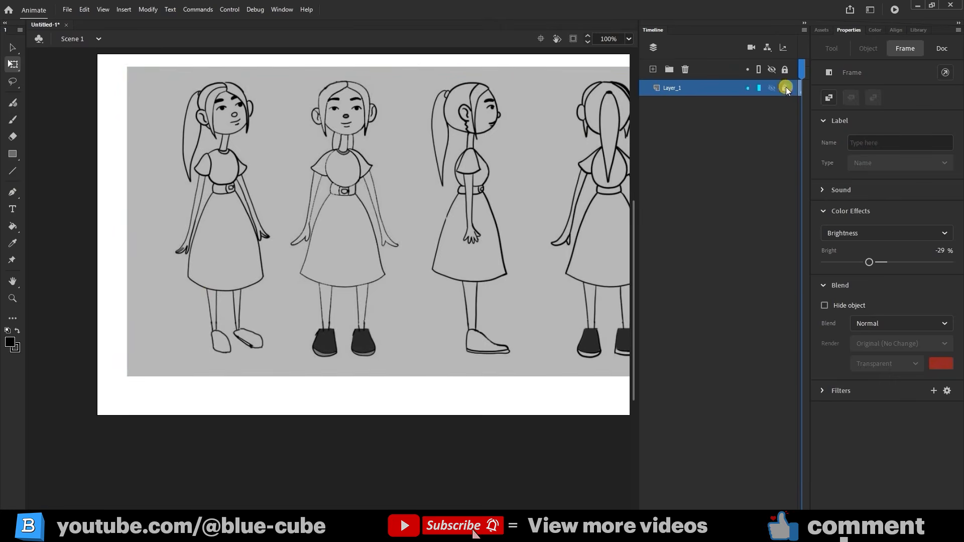
left_click(654, 69)
left_click(673, 90)
double_click(672, 89)
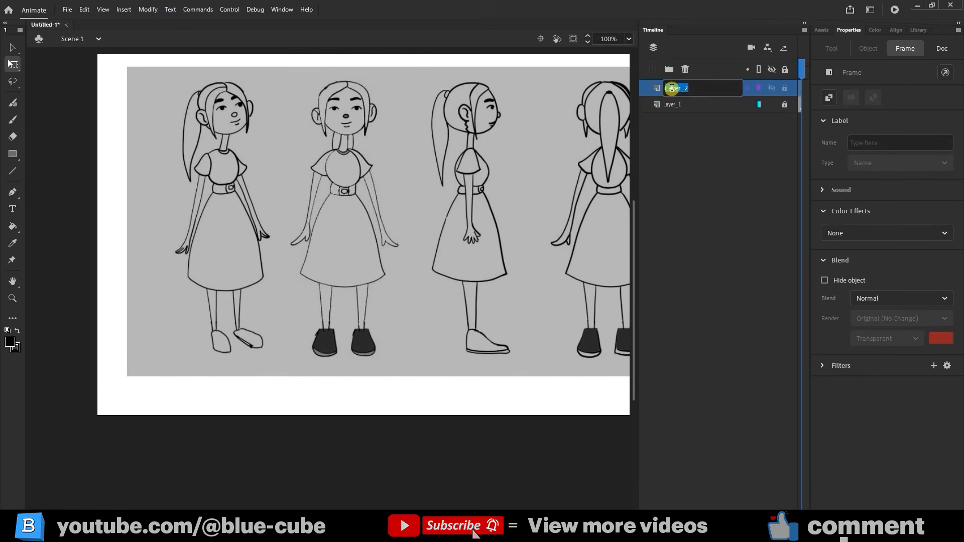
type("girl")
left_click(689, 132)
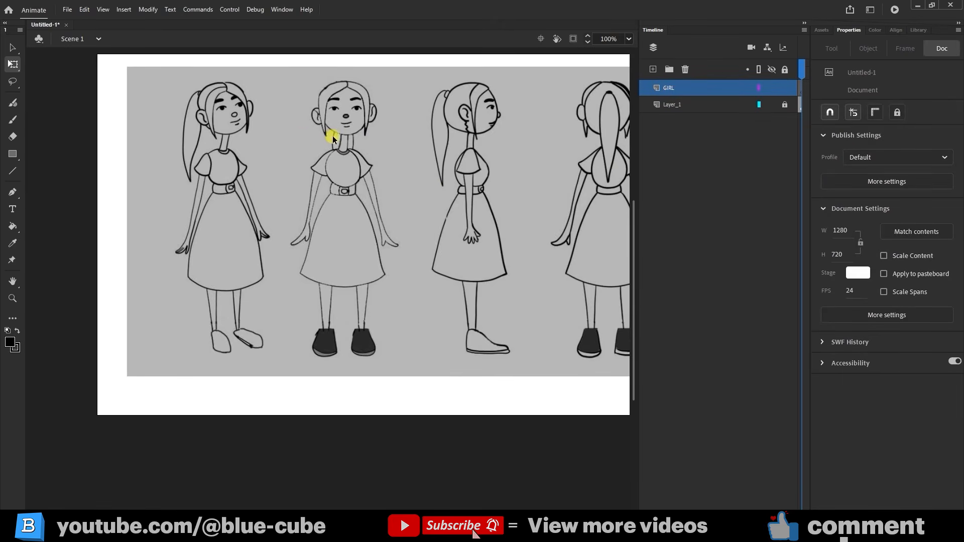
Step: Draw a filled circle about 99 px in diameter over the head of the front-view girl on the GIRL layer
left_click(13, 299)
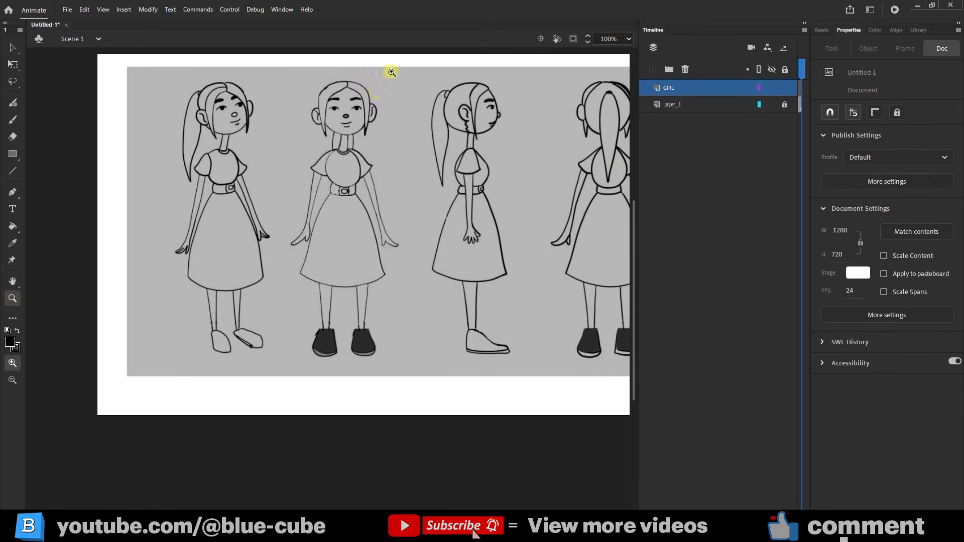
left_click_drag(392, 70, 290, 173)
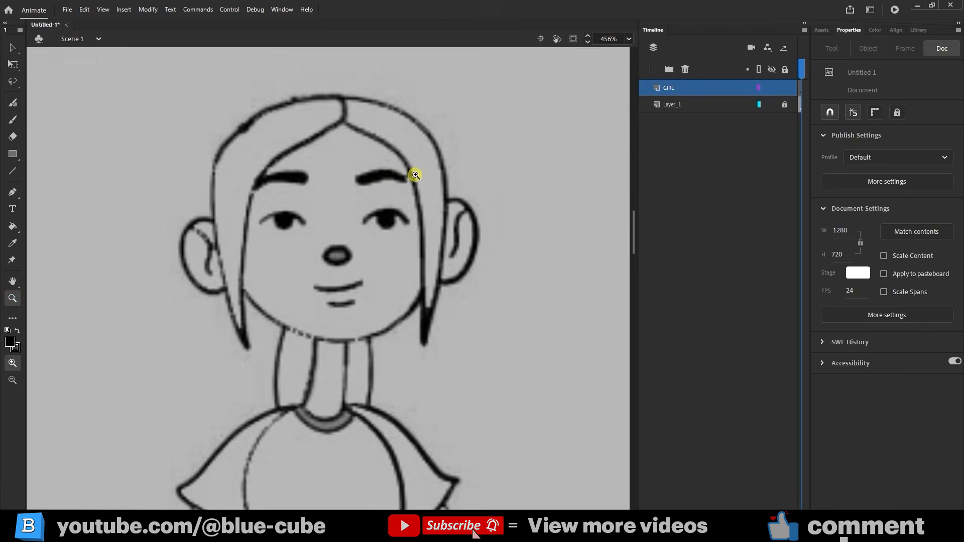
left_click(13, 155)
left_click(47, 184)
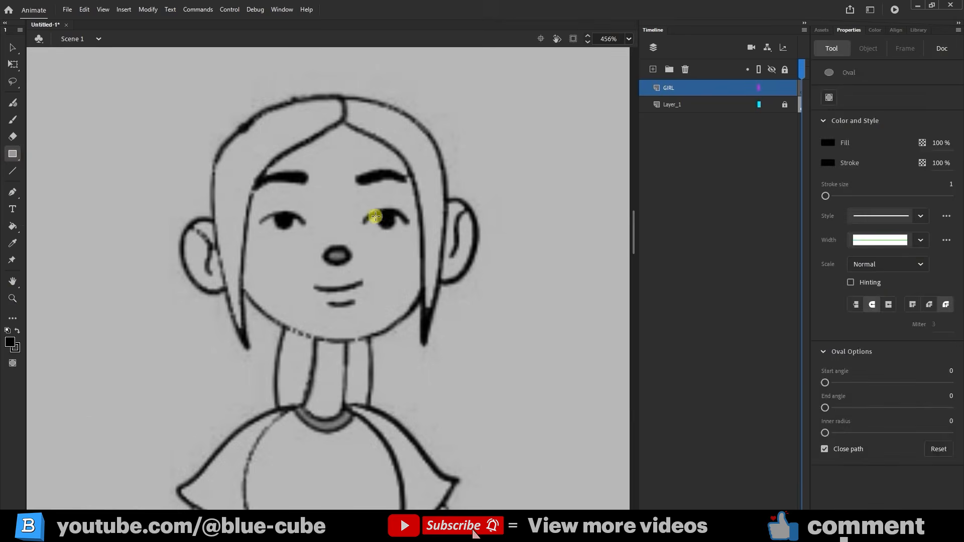
left_click_drag(279, 184, 442, 413)
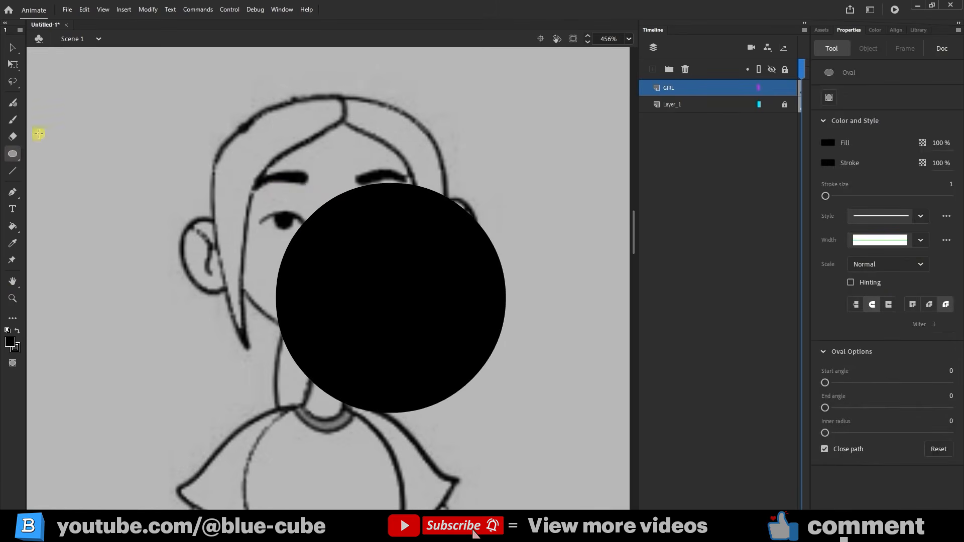
Step: Move the circle with its outline onto the sketched face, at about X 444.8, Y 60.85
left_click(12, 62)
left_click(378, 273)
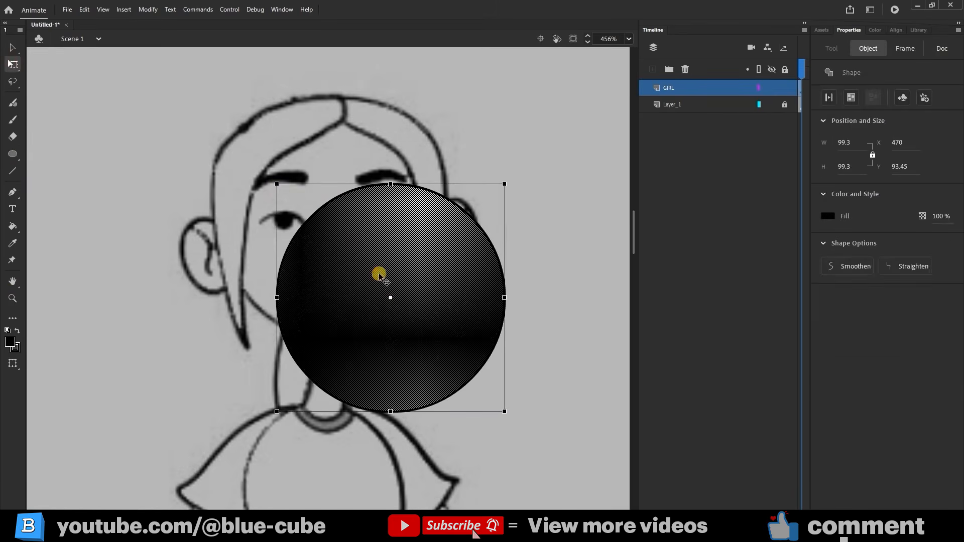
mouse_move(392, 288)
left_mouse_down()
mouse_move(361, 226)
mouse_move(354, 234)
left_mouse_up()
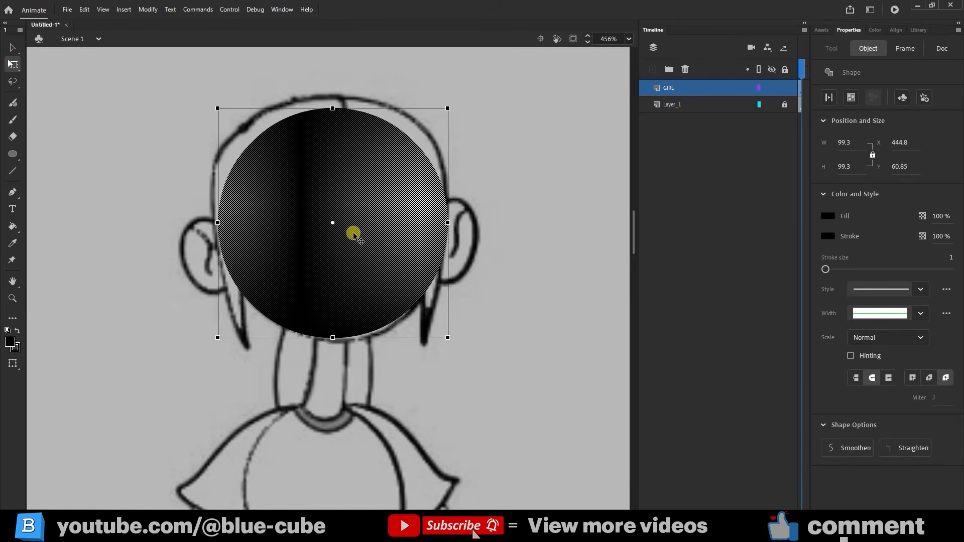
left_click(483, 213)
Step: Set the circle's fill color to E8BEAC and convert its fill and outline into one drawing object
left_click(350, 220)
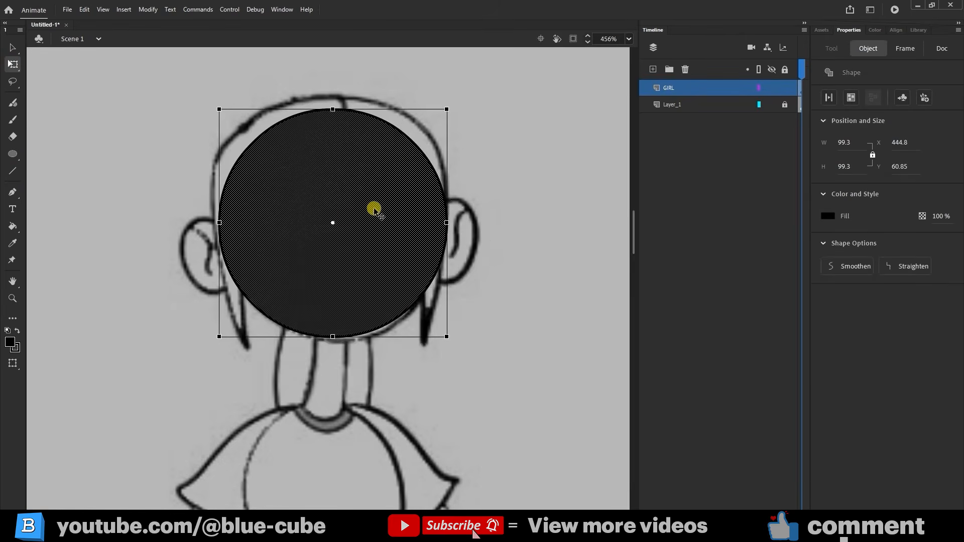
left_click(828, 215)
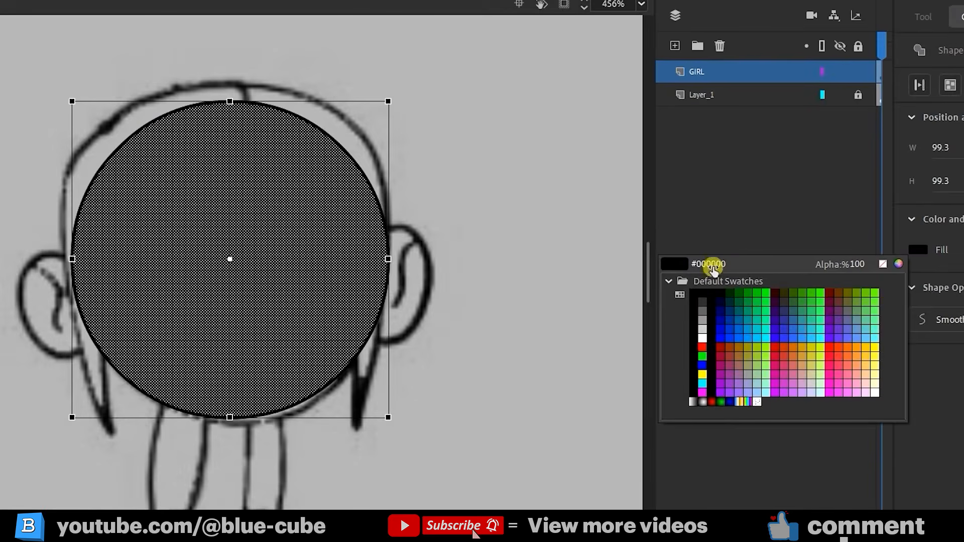
left_click(680, 227)
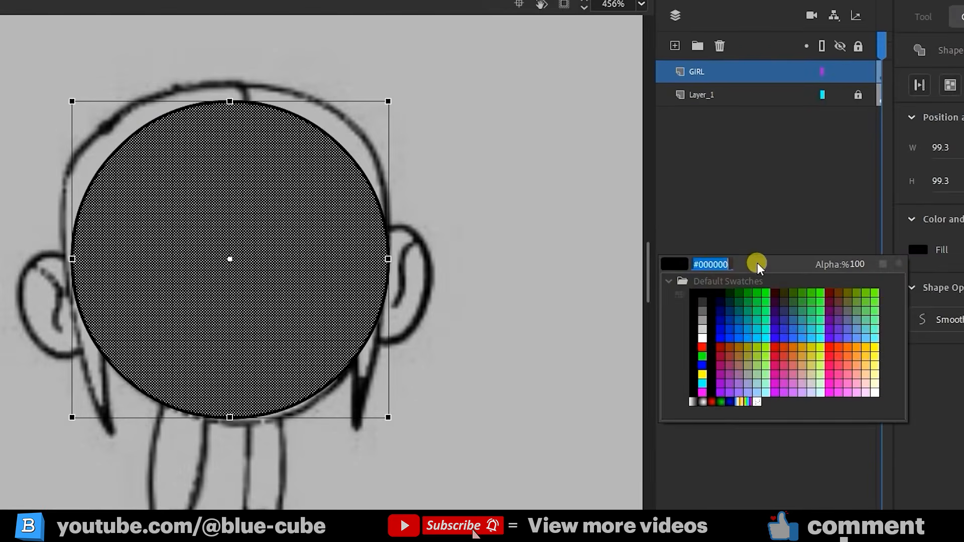
type("E8BEAC")
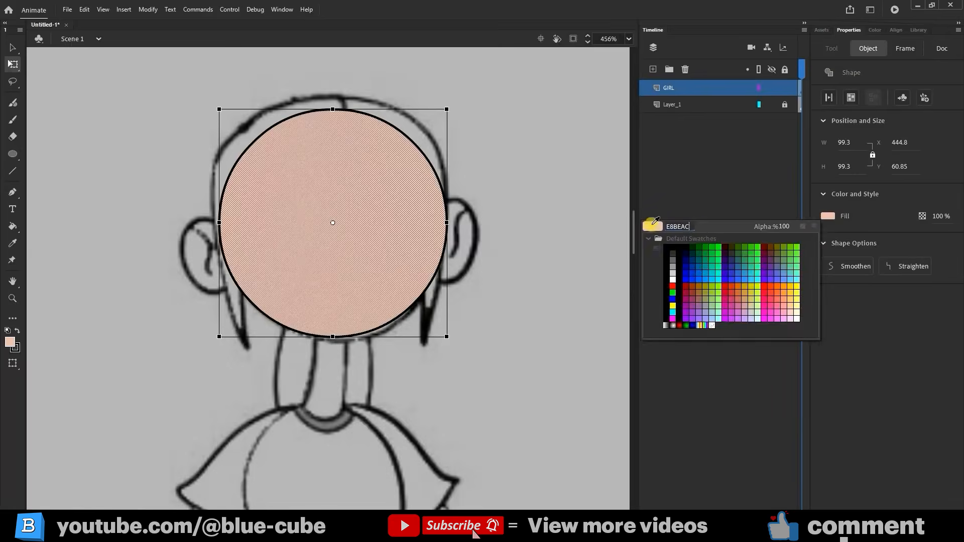
left_click(674, 265)
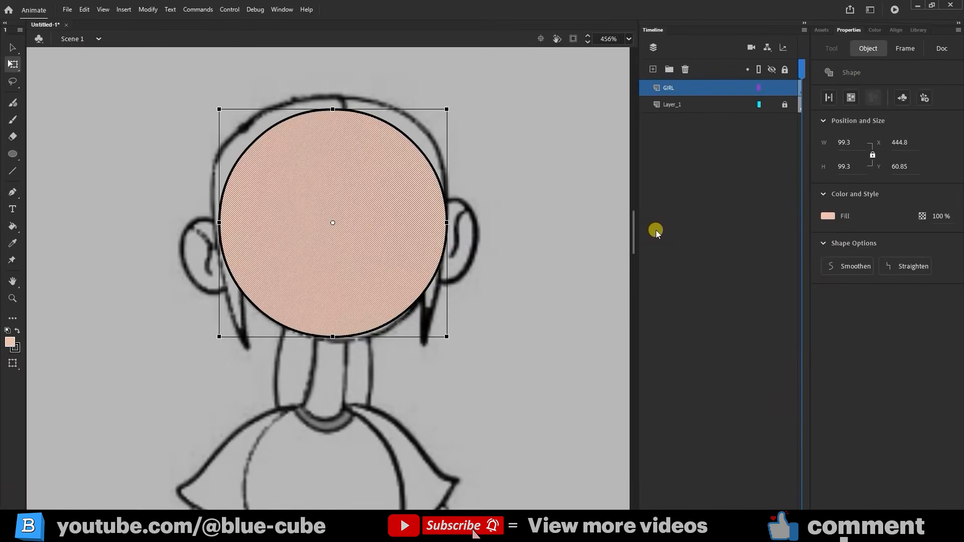
double_click(369, 246)
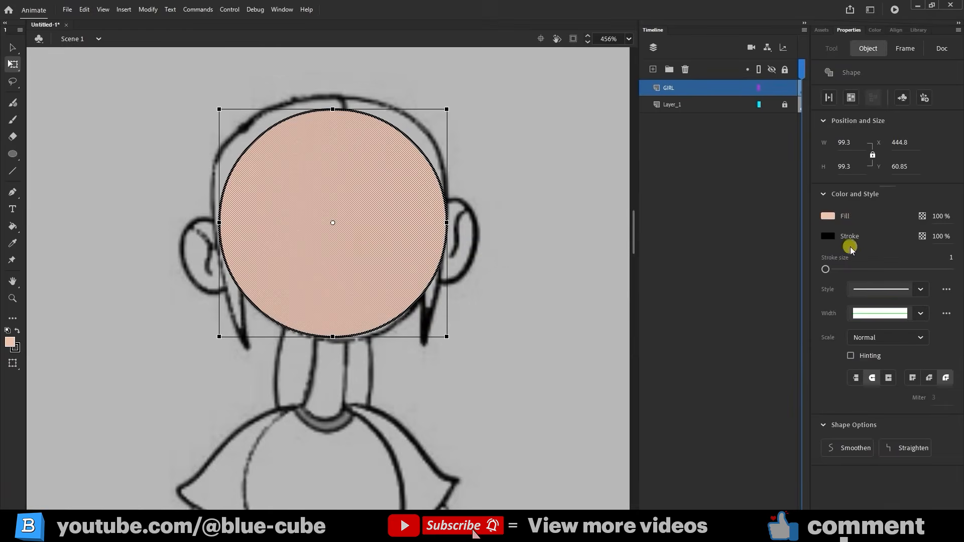
left_click(851, 98)
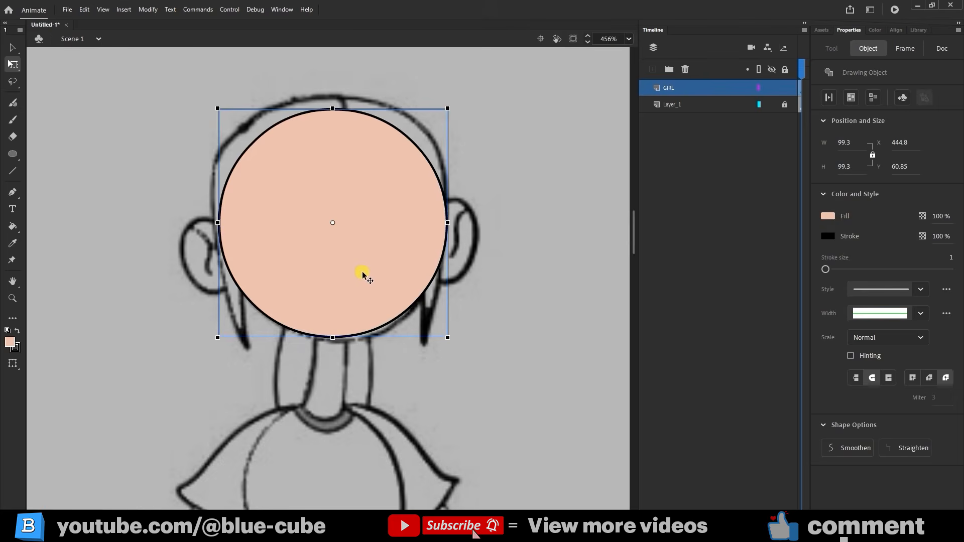
Step: Nudge the face circle to about X 446.6, Y 61.85 and narrow its width to about 96.5 px to fit the sketched head
key("Down")
key("Down")
key("Right")
key("Right")
key("Right")
key("Right")
key("Right")
key("Right")
key("Right")
key("Right")
key("Down")
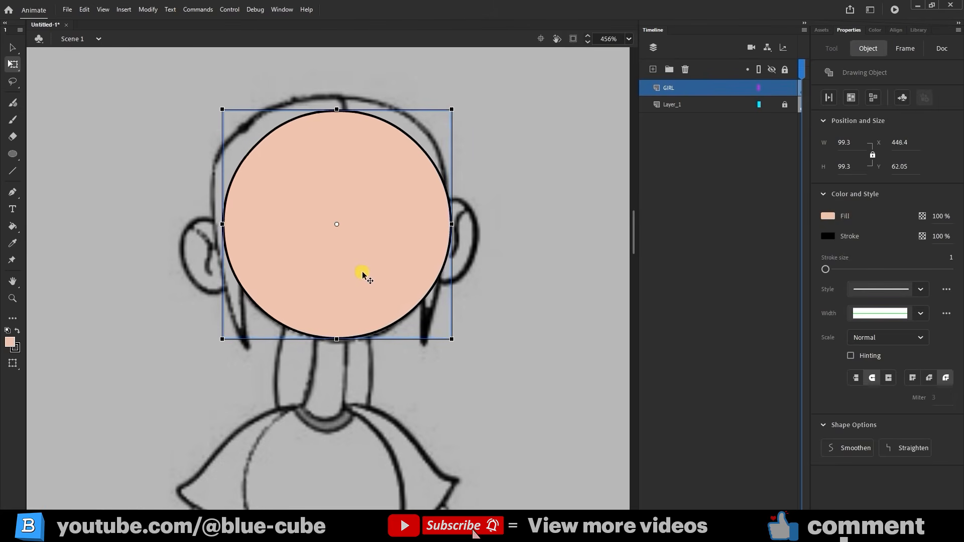
key("Down")
key("Down")
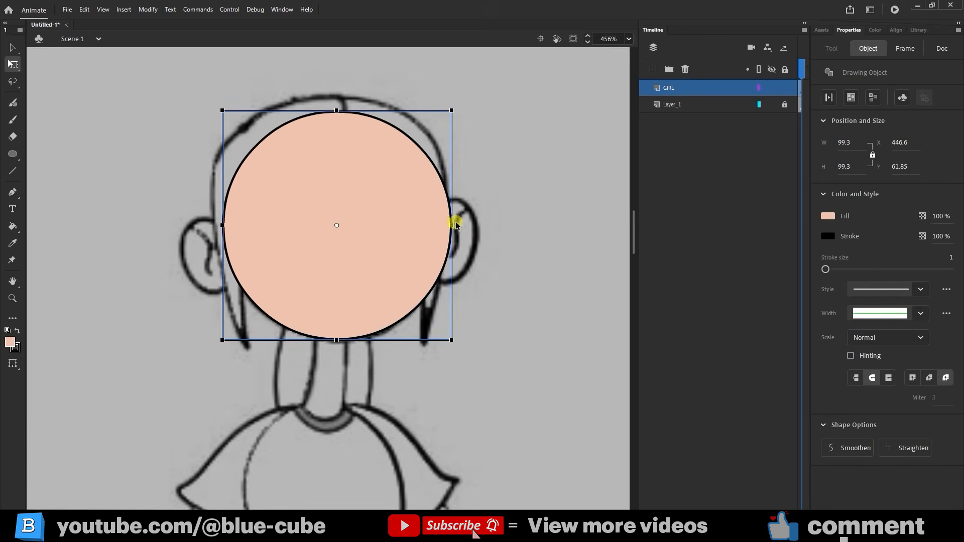
left_click_drag(453, 225, 446, 224)
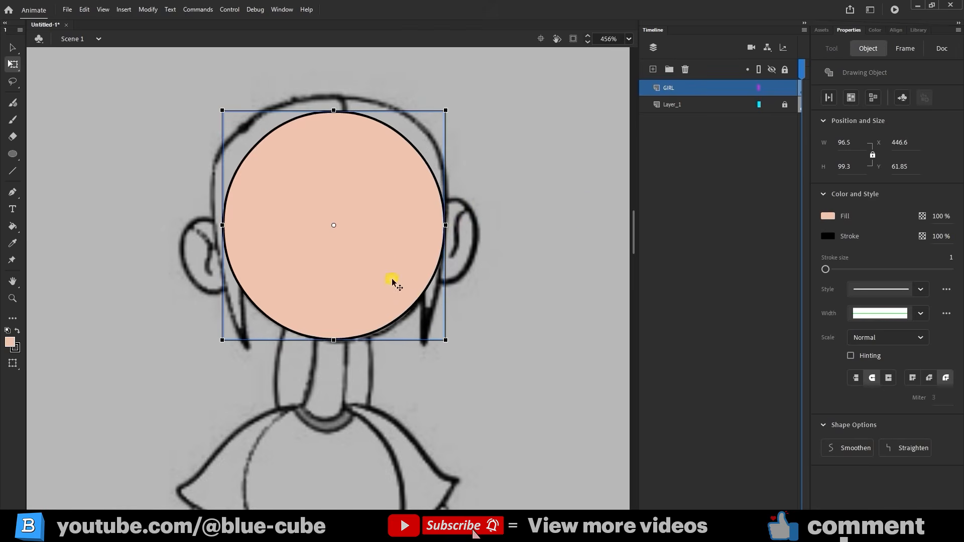
Step: Compare the circle with the sketched face by temporarily showing the GIRL layer as outlines, and reselect the circle
left_click(759, 89)
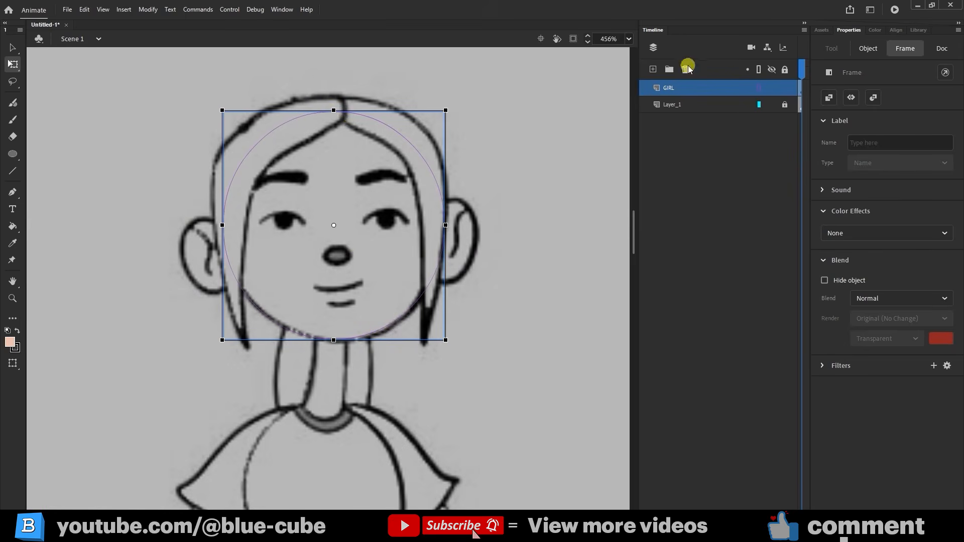
left_click(760, 89)
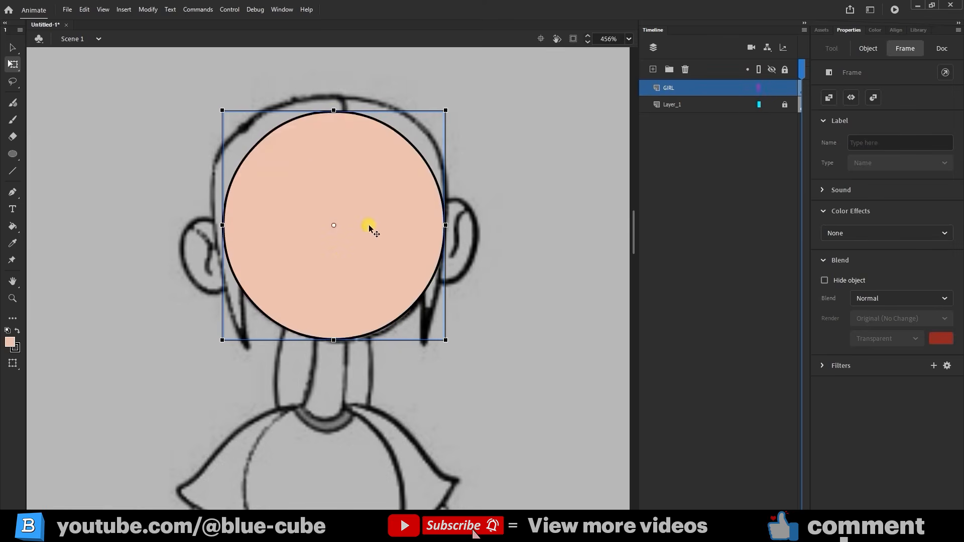
left_click_drag(535, 76, 151, 394)
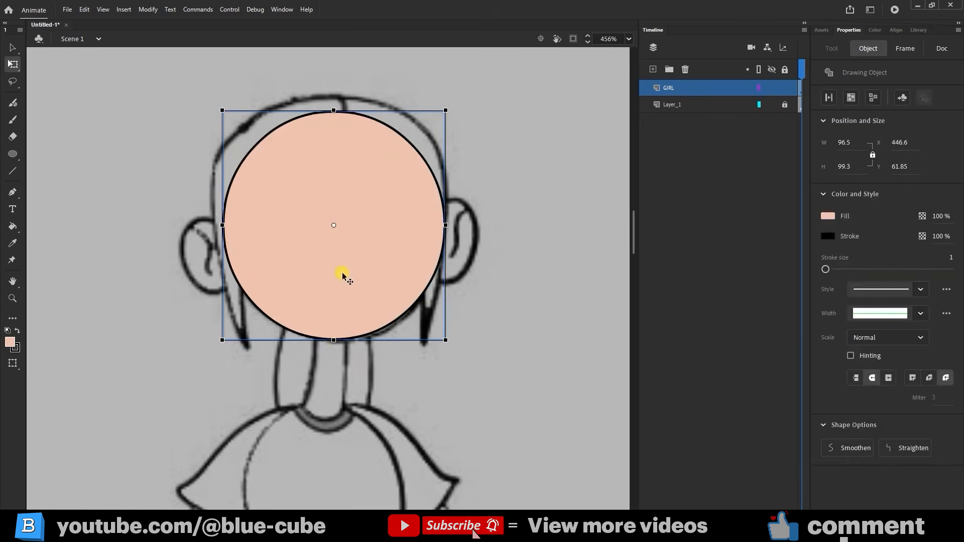
Step: Convert the face circle into a Graphic symbol named HRAD
key("F8")
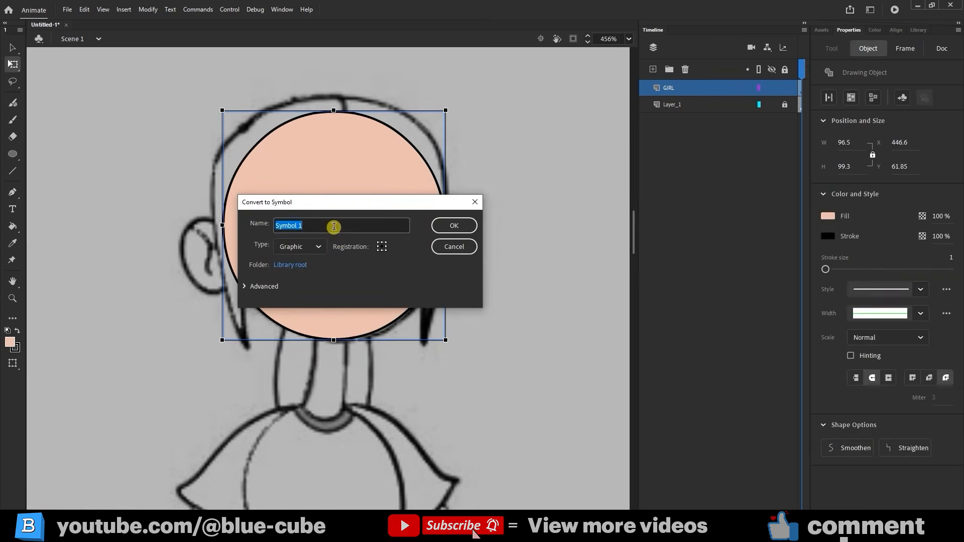
type("HRAD")
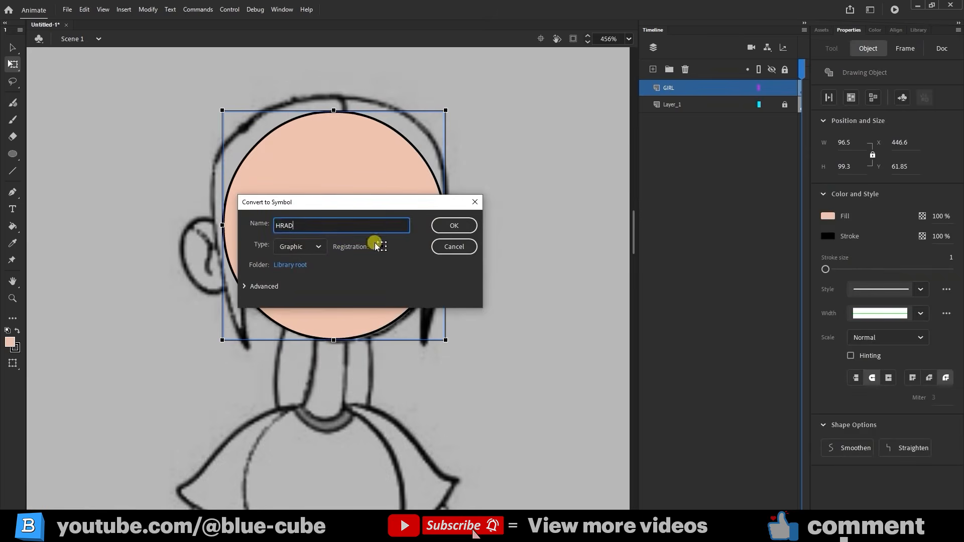
left_click(452, 227)
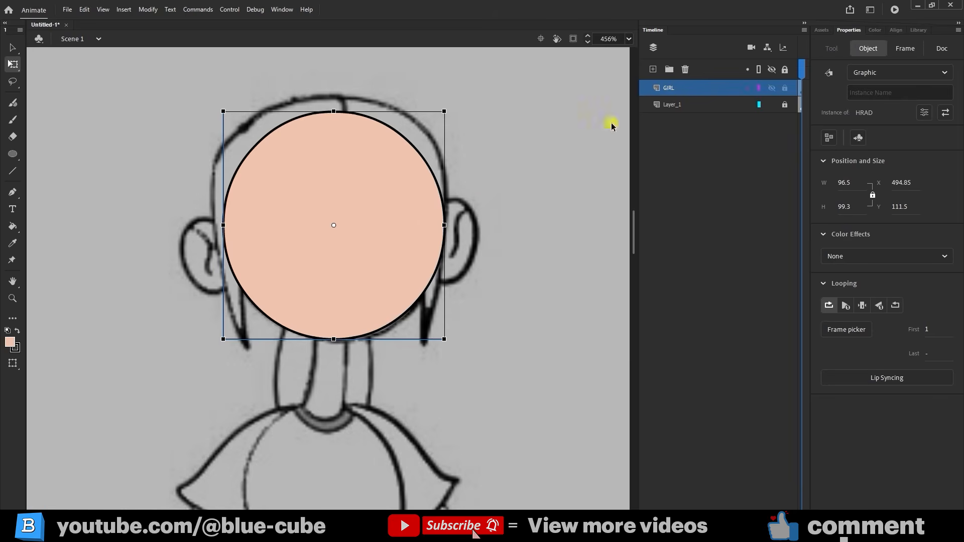
Step: Enter the HRAD symbol for editing and rename its only layer to HEADS
double_click(382, 231)
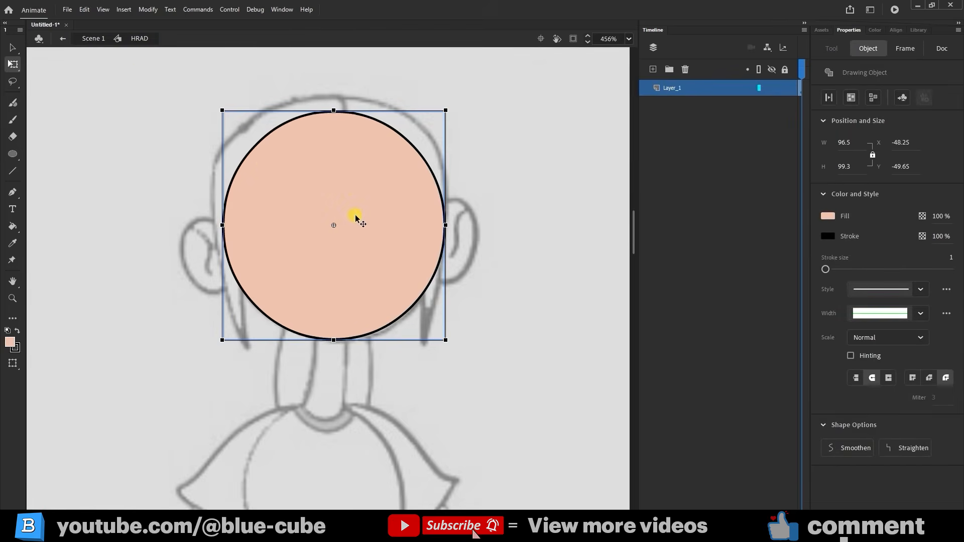
left_click(93, 41)
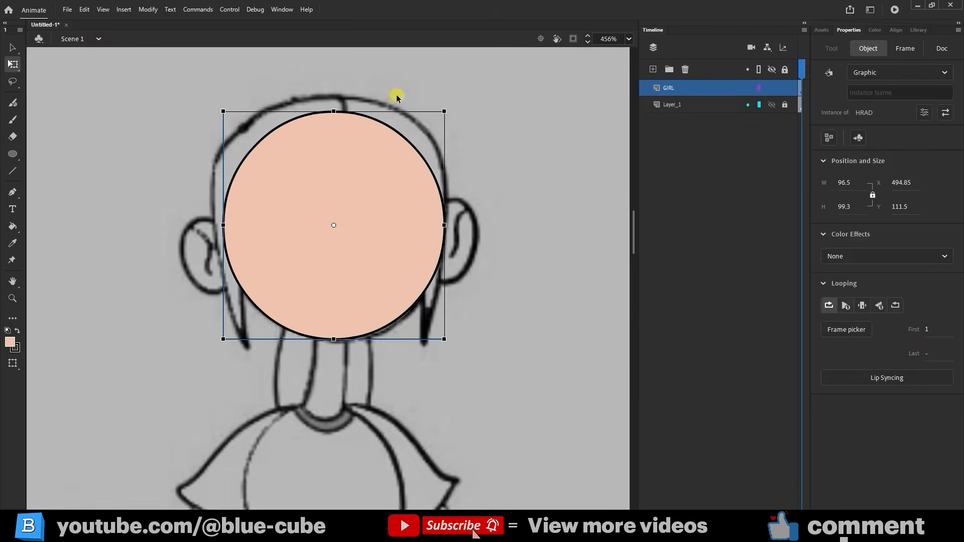
double_click(394, 154)
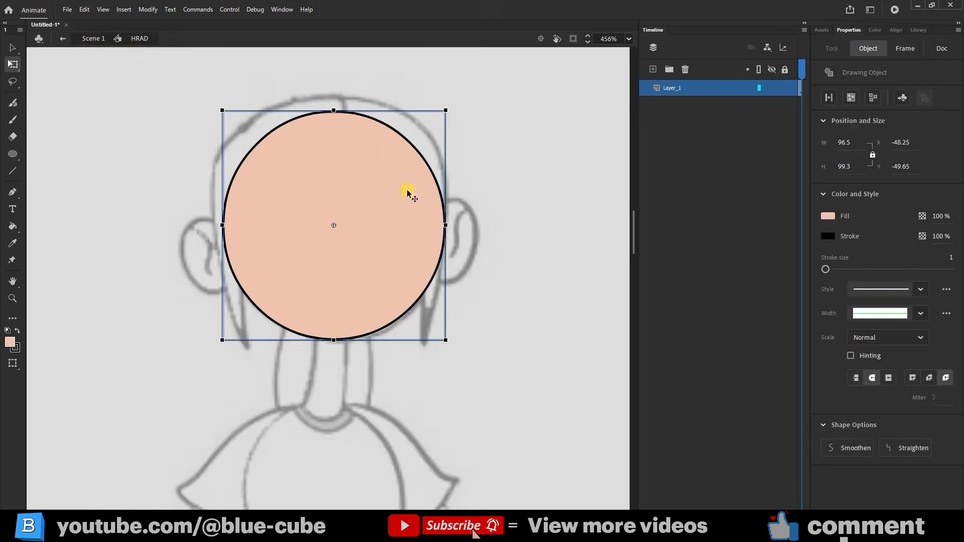
double_click(673, 87)
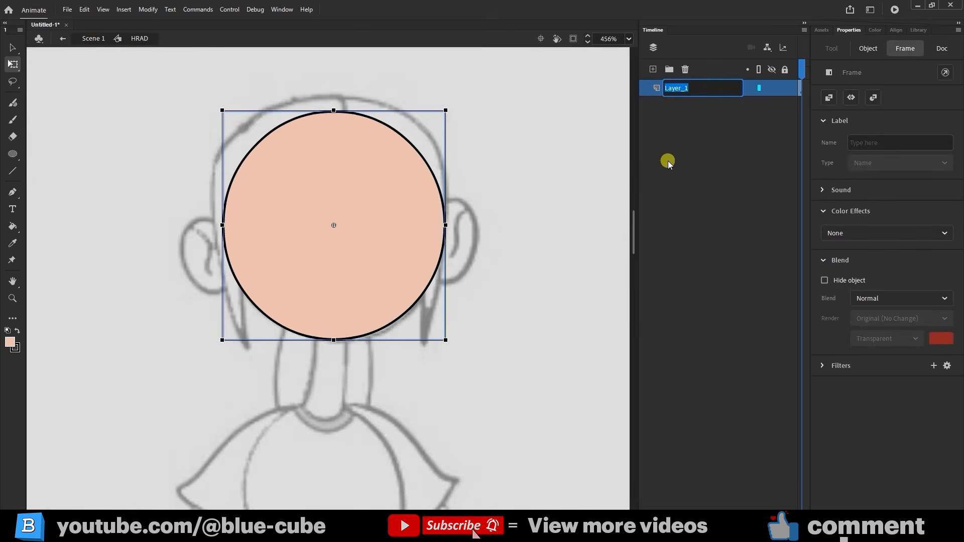
type("HEADS")
left_click(685, 103)
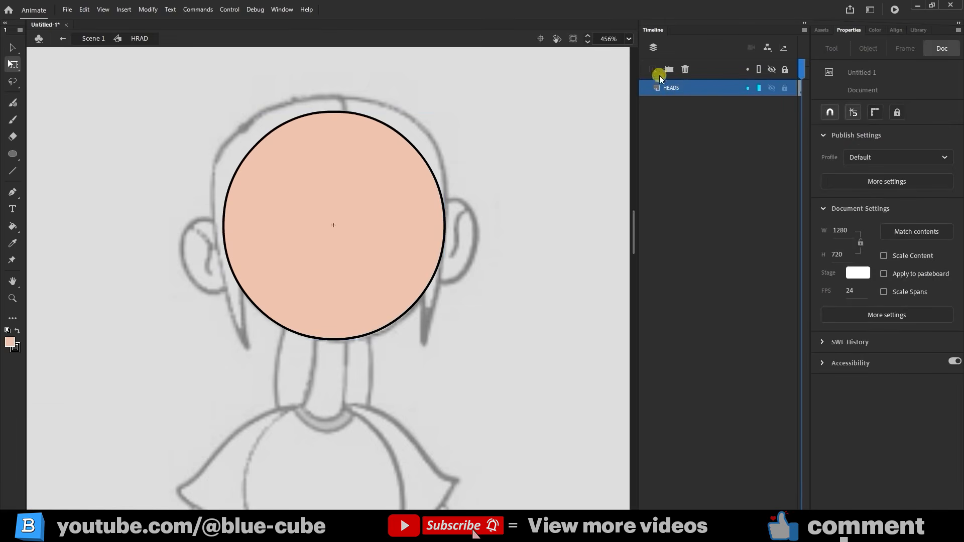
Step: Add a new layer above HEADS inside the HRAD symbol and name it BODY
left_click(653, 69)
double_click(672, 88)
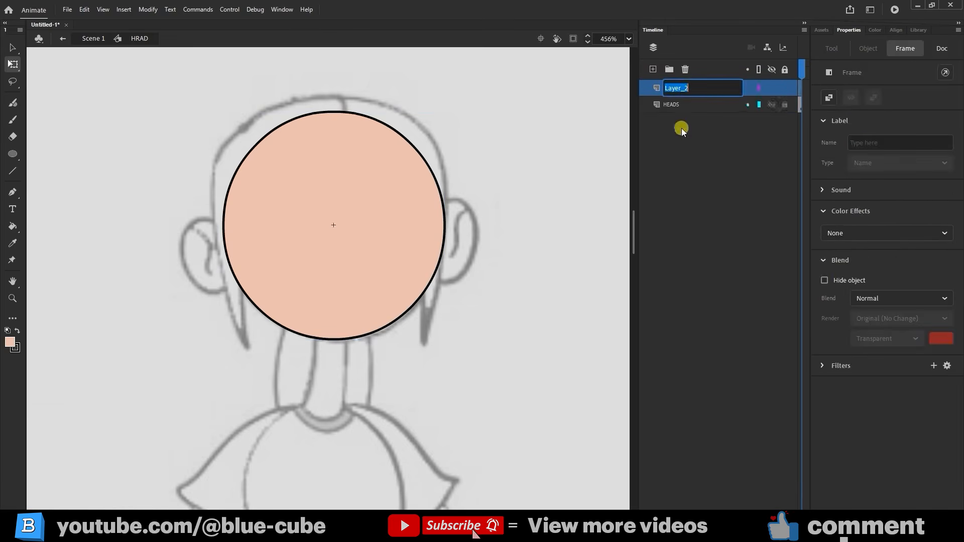
type("BODY")
left_click(680, 145)
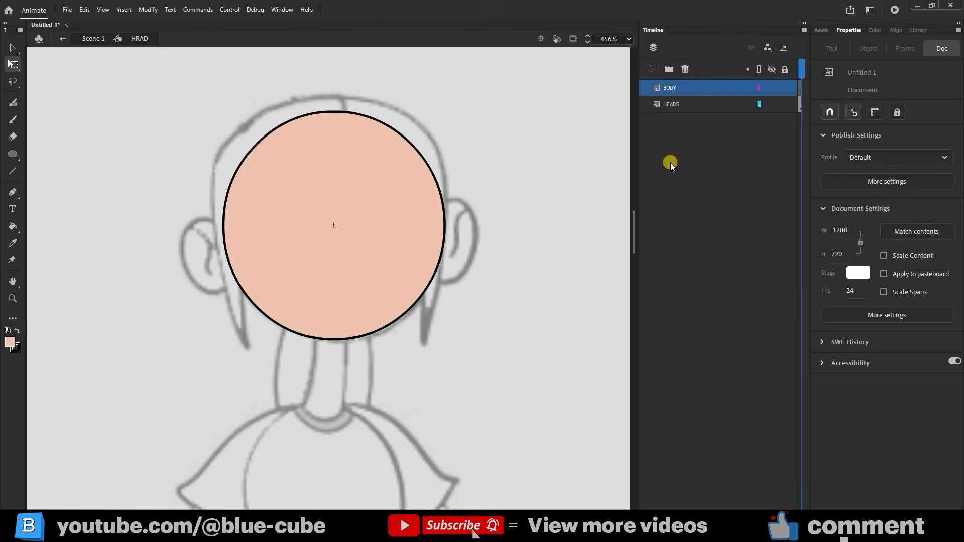
Step: Convert the face circle on the HEADS layer into a nested Graphic symbol named HEAD 1
left_click(702, 108)
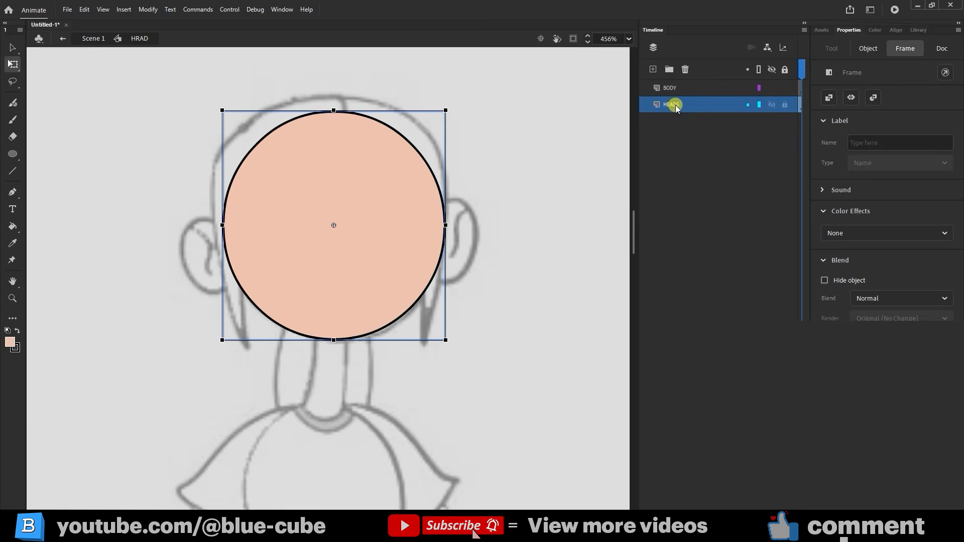
left_click(312, 194)
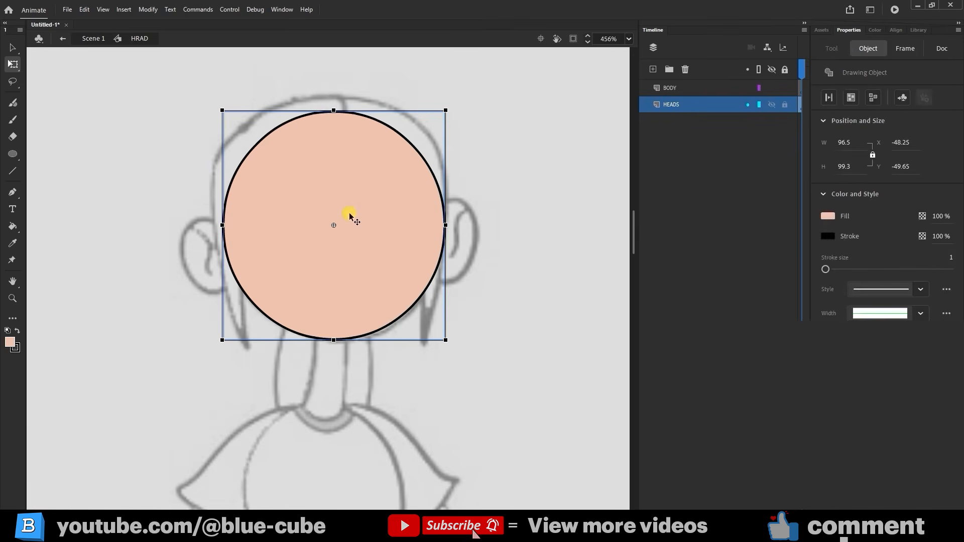
key("F8")
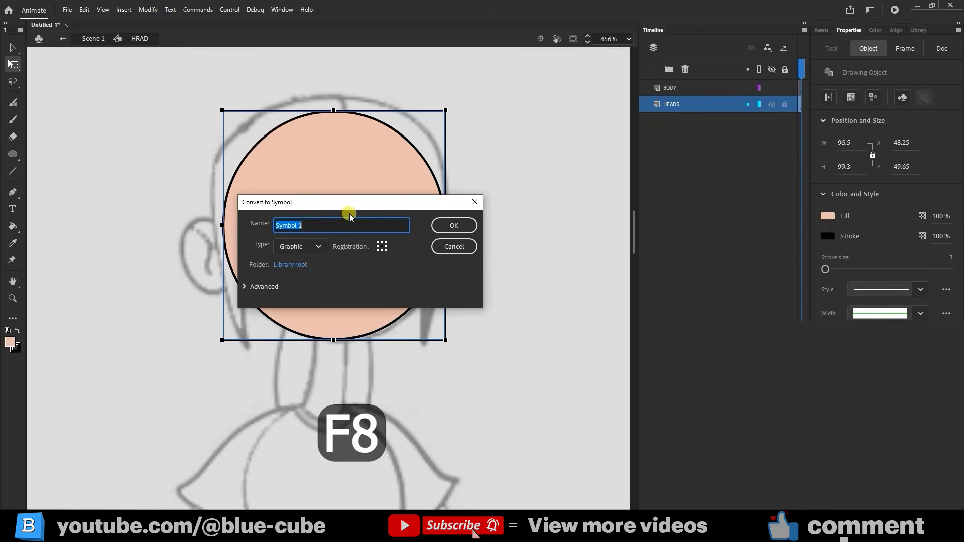
type("HEAD1")
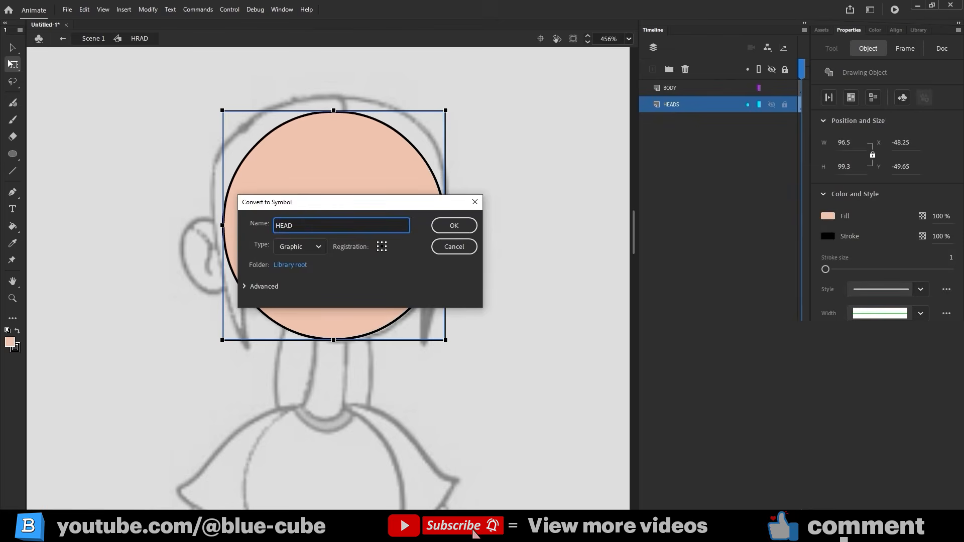
left_click(293, 225)
left_click(447, 225)
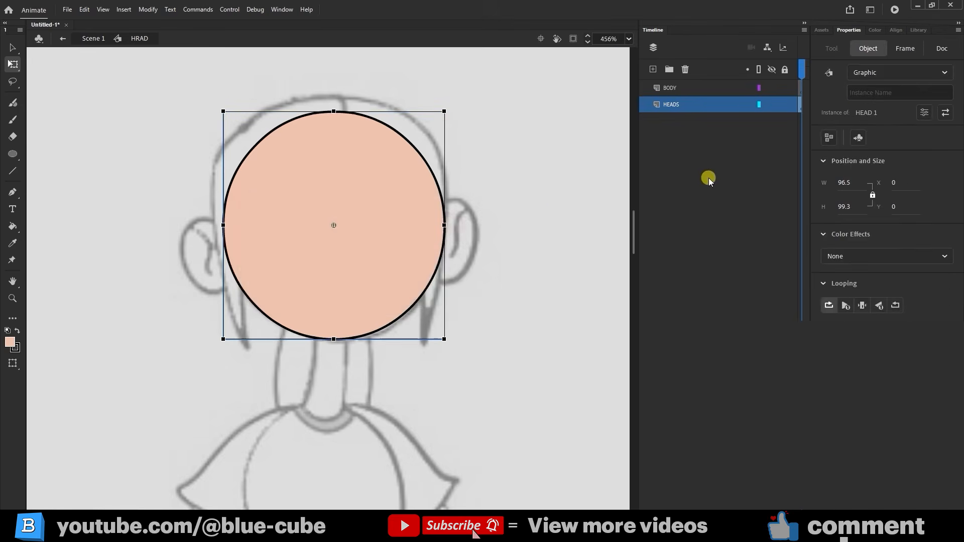
Step: Enter the HEAD 1 symbol on the HEADS layer for editing and rename its layer to FACE
left_click(679, 89)
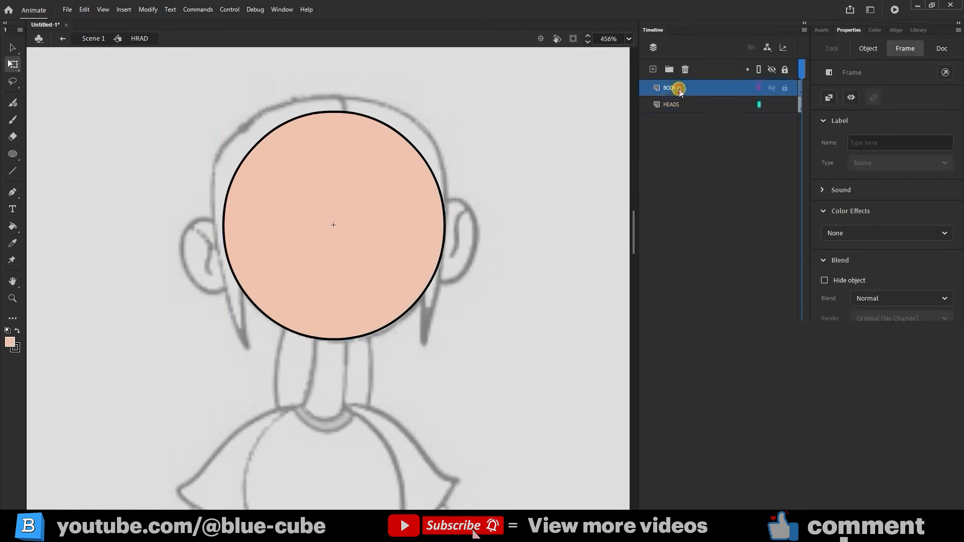
left_click(679, 106)
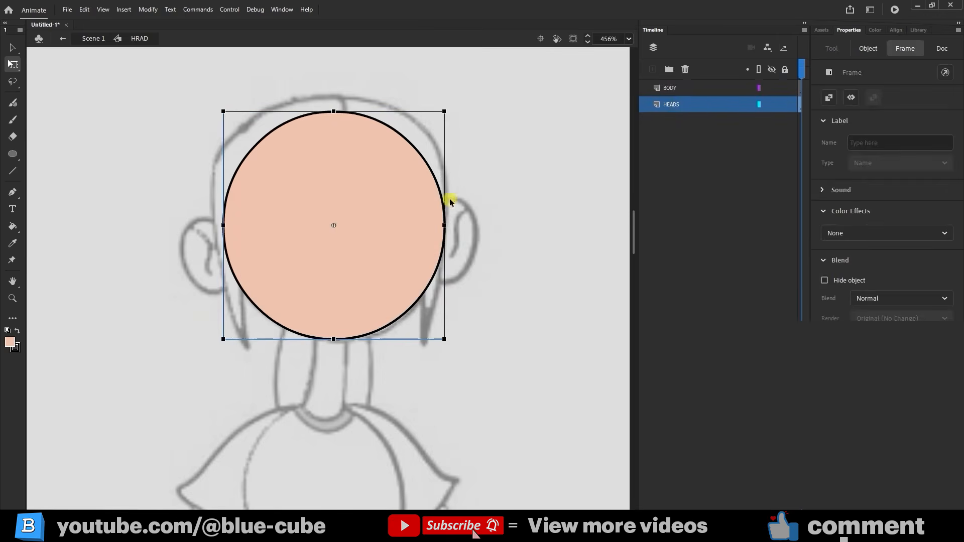
double_click(369, 230)
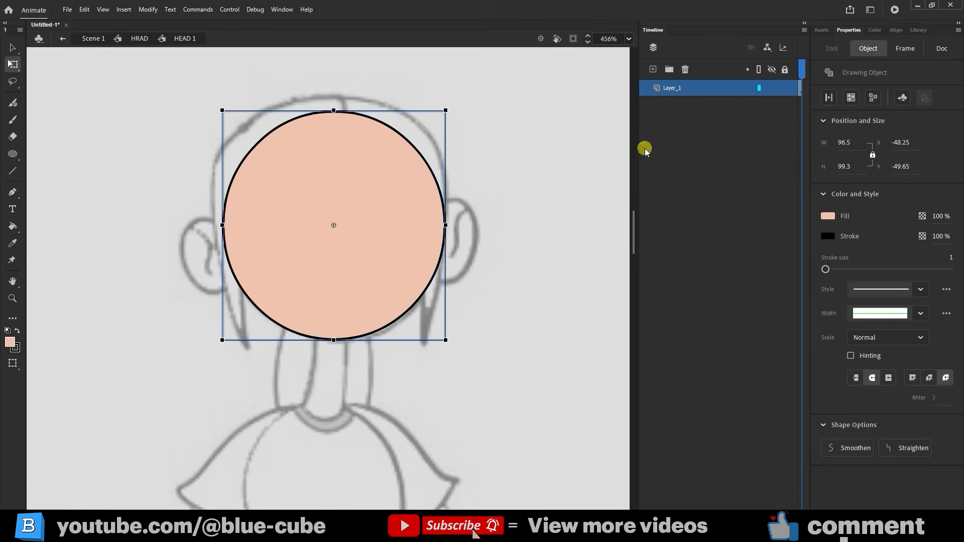
left_click(673, 89)
double_click(673, 89)
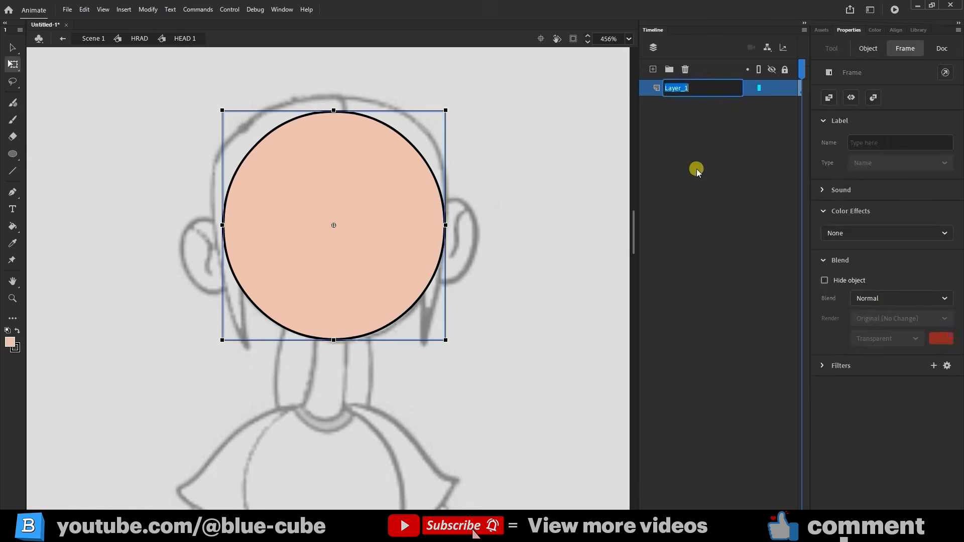
type("FACE")
left_click(652, 77)
Step: Add eight new empty layers above the FACE layer in the HEAD 1 symbol
left_click(653, 70)
left_click(653, 69)
left_click(653, 70)
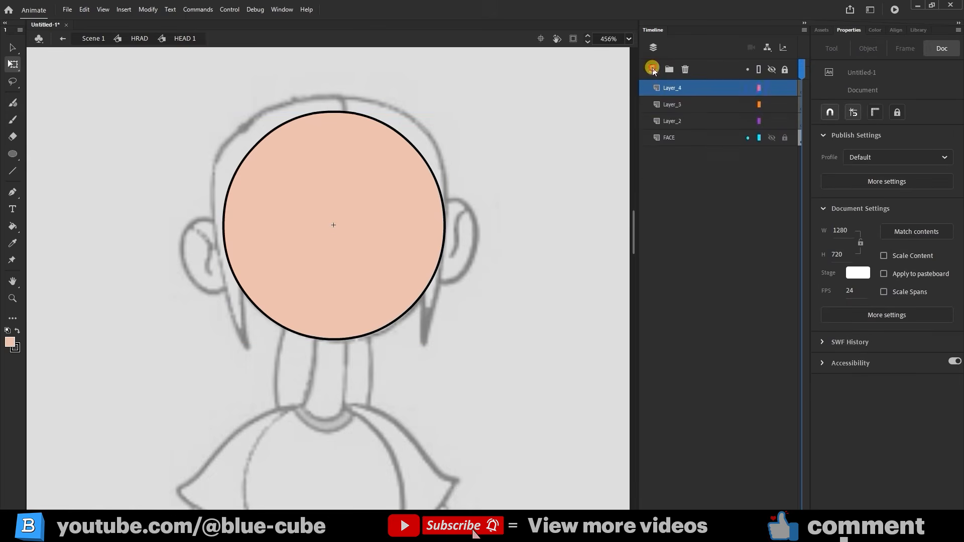
left_click(653, 69)
left_click(653, 69)
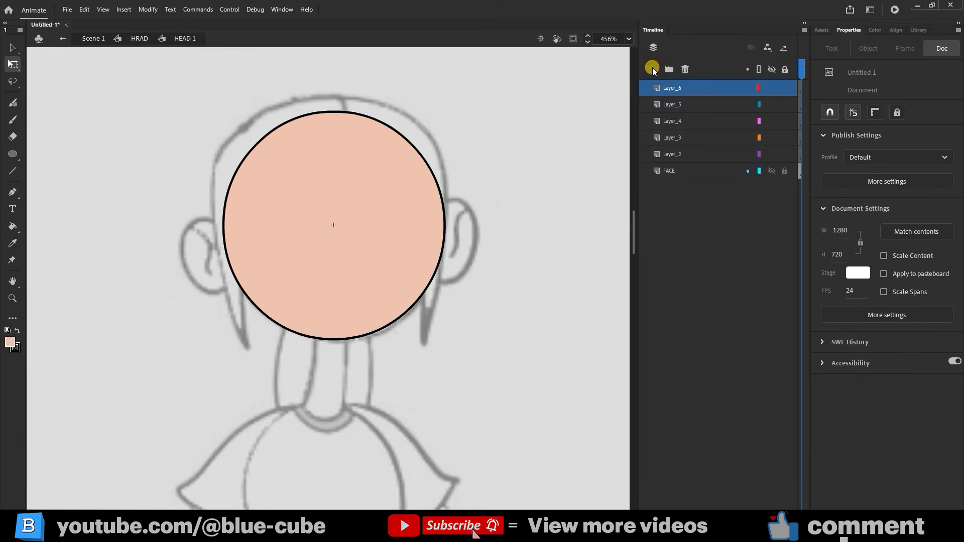
left_click(653, 69)
left_click(653, 70)
left_click(652, 69)
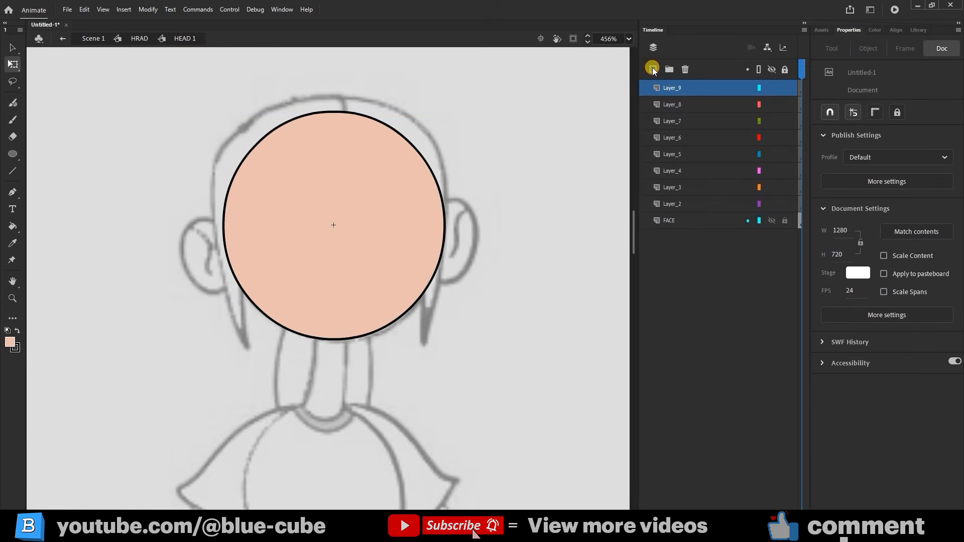
Step: Rename the two layers directly above FACE to MOUTH and NOSE, from lower to upper
double_click(673, 205)
left_click_drag(704, 205, 655, 210)
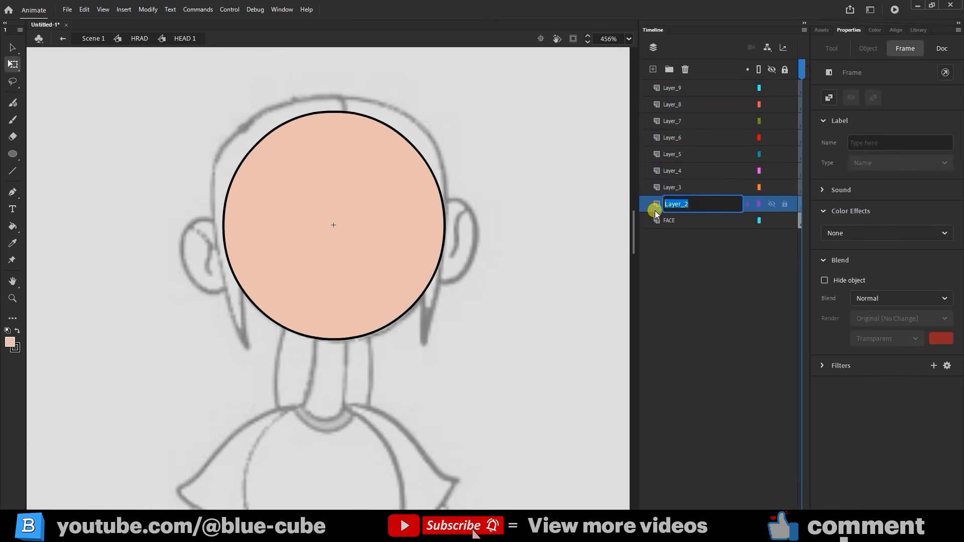
type("MOUTH")
left_click(734, 270)
double_click(673, 188)
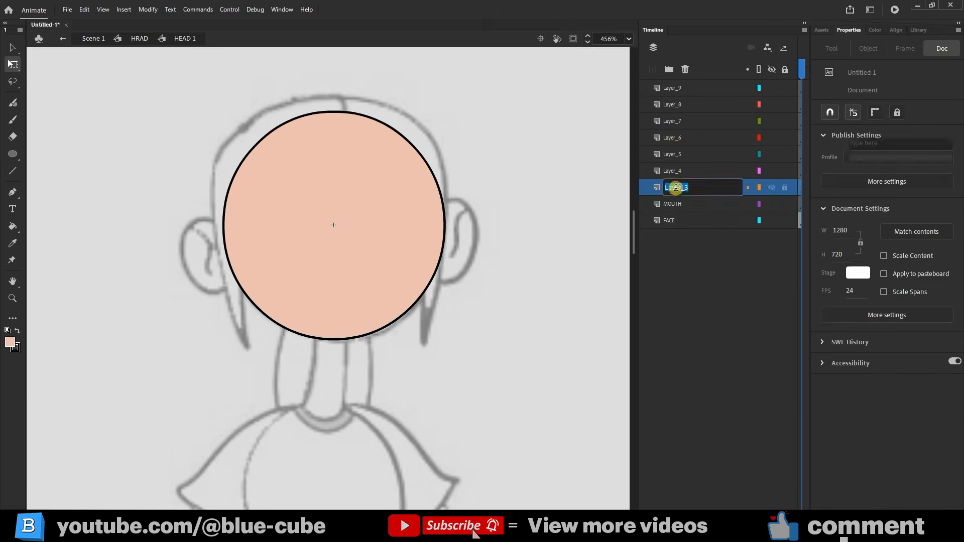
type("NOSE")
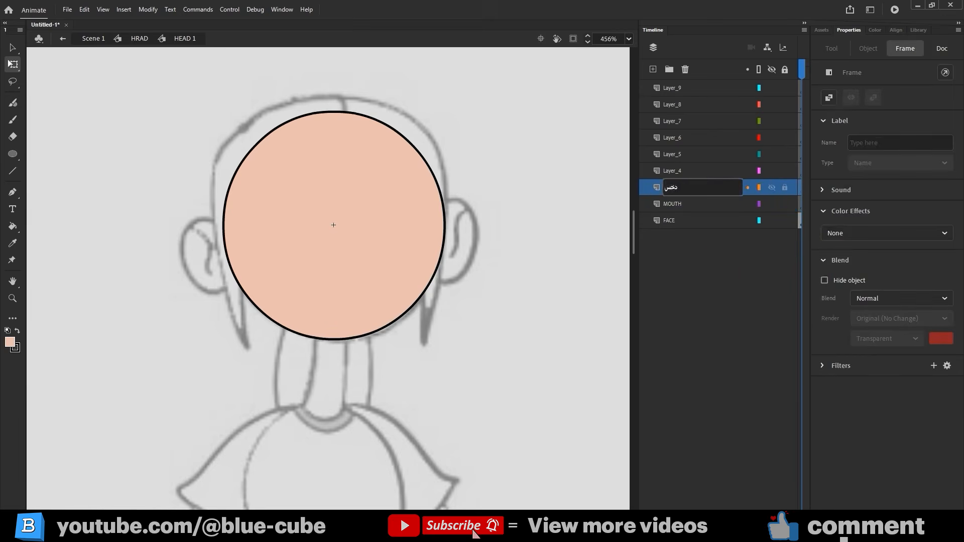
left_click(678, 222)
Step: Rename Layer_4 to EYES and Layer_5 to PELK
double_click(691, 175)
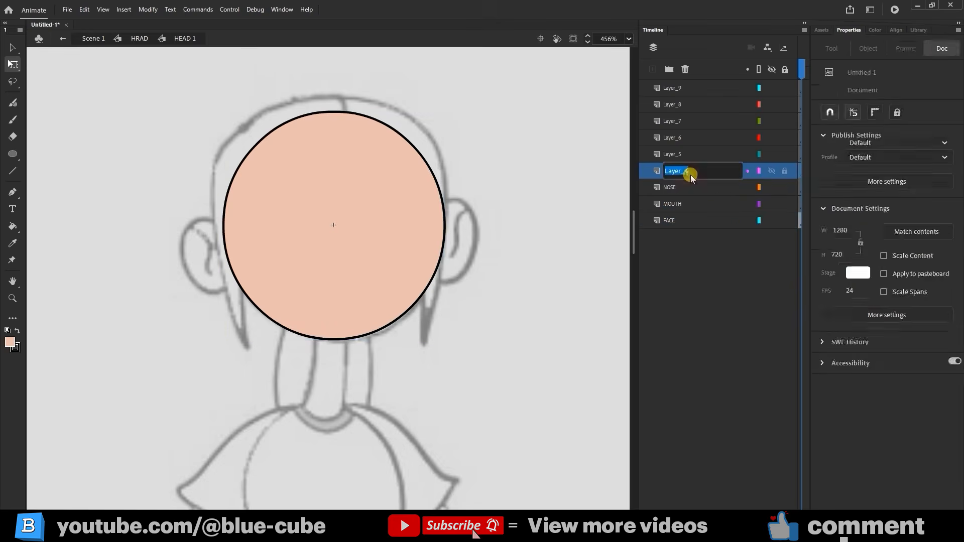
type("EYES")
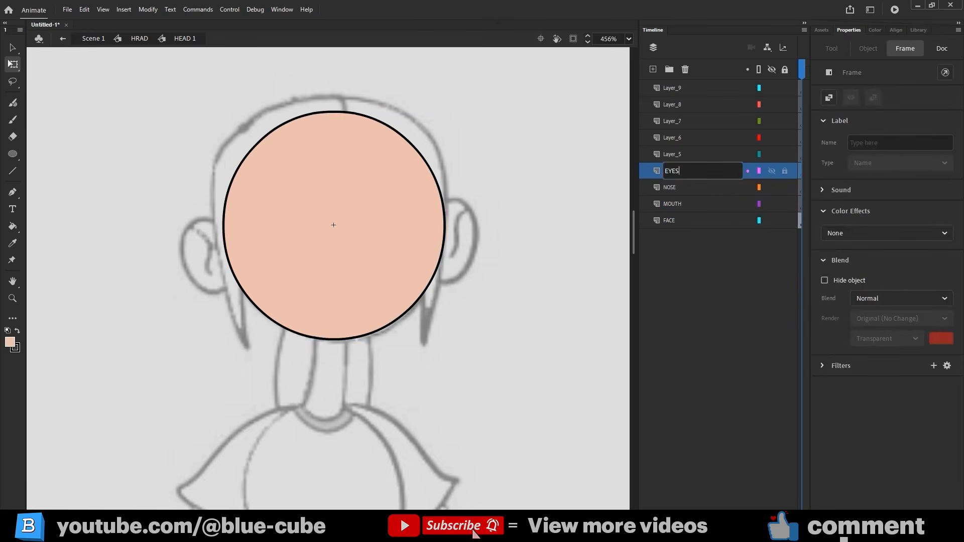
double_click(671, 153)
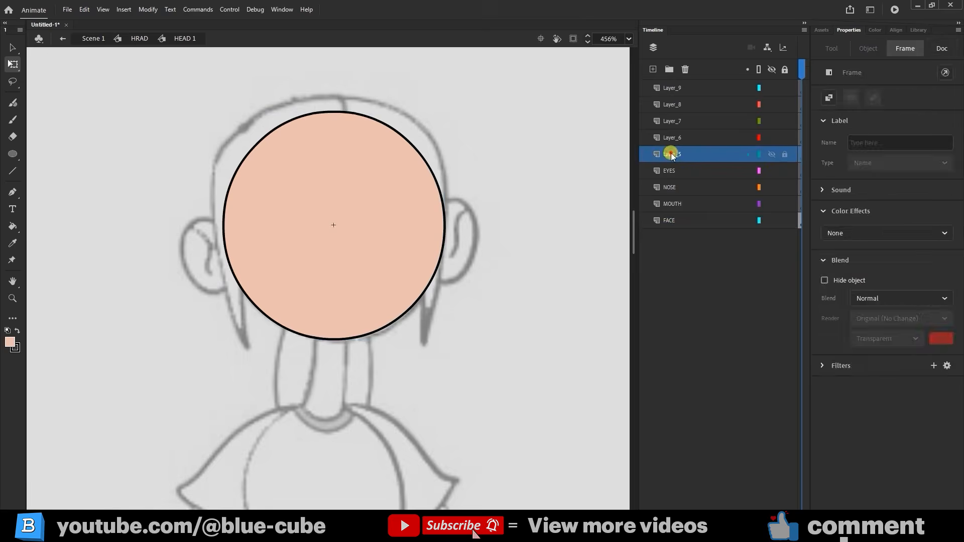
type("PELK")
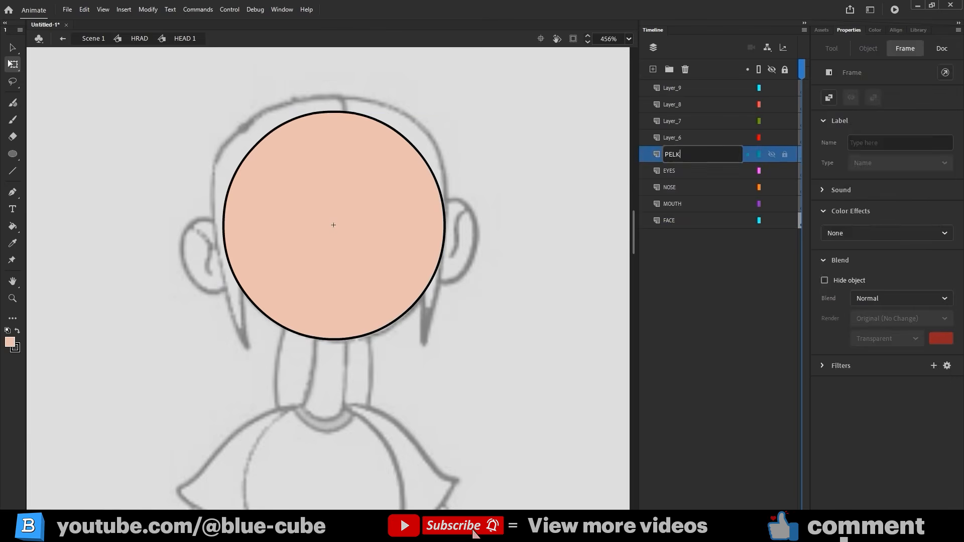
key("Return")
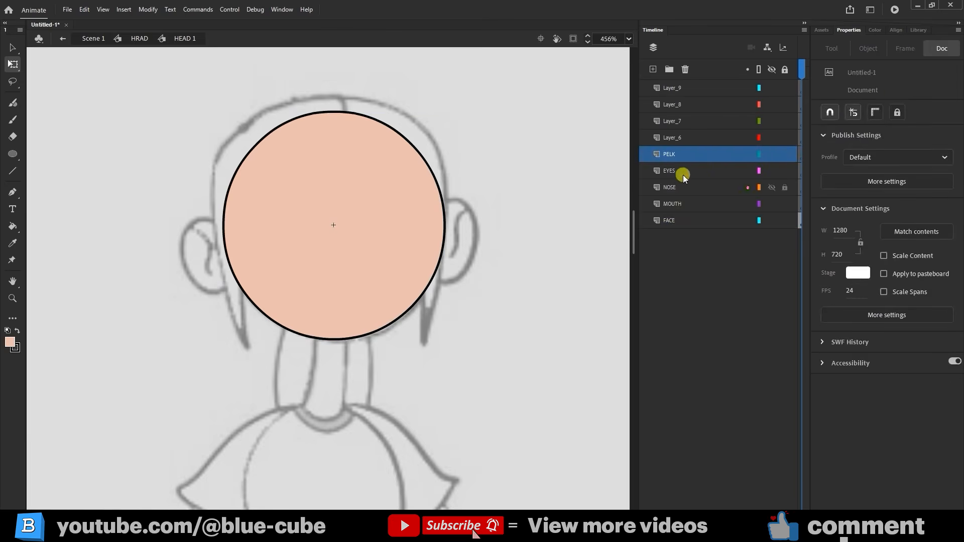
Step: Rename Layer_6 to PUPIL and Layer_7 to EYEBROWS
double_click(674, 138)
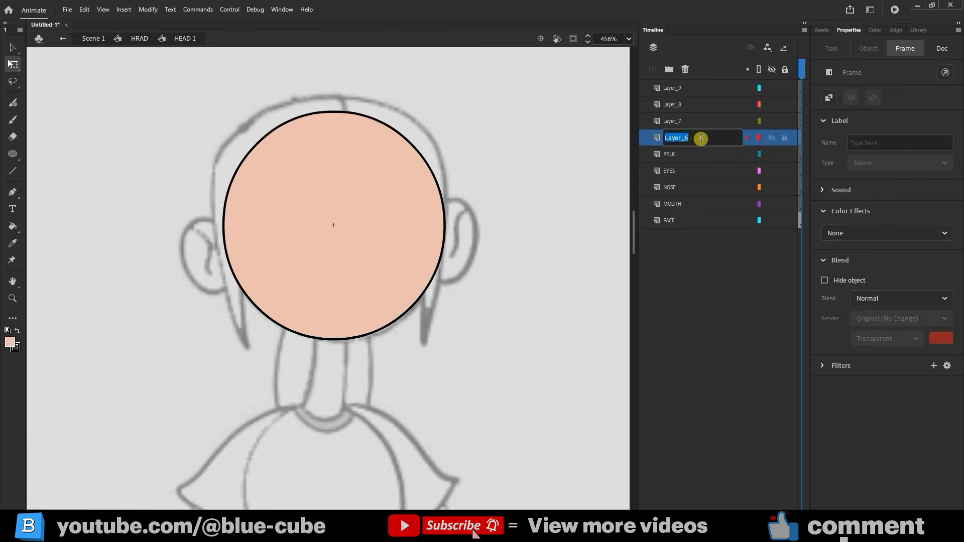
type("PUPIL")
key("Return")
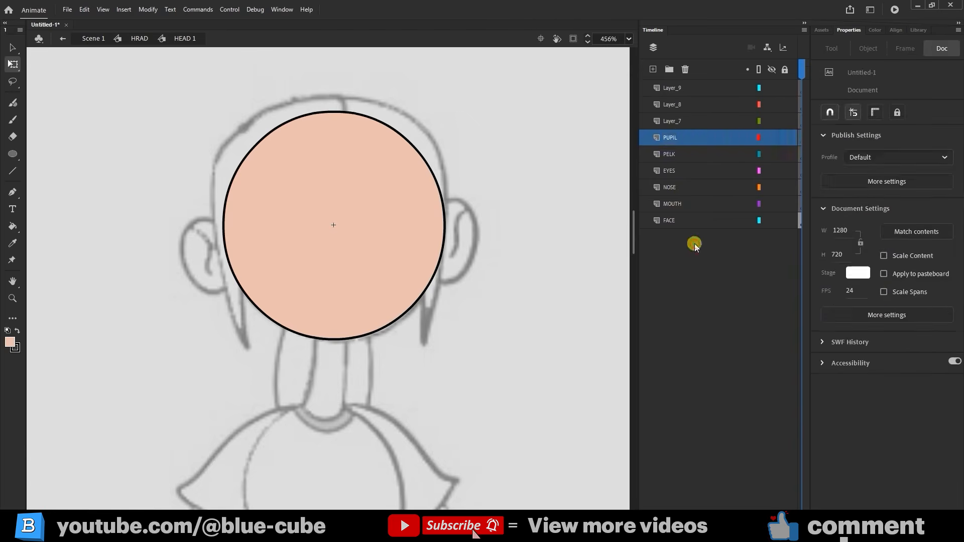
double_click(682, 121)
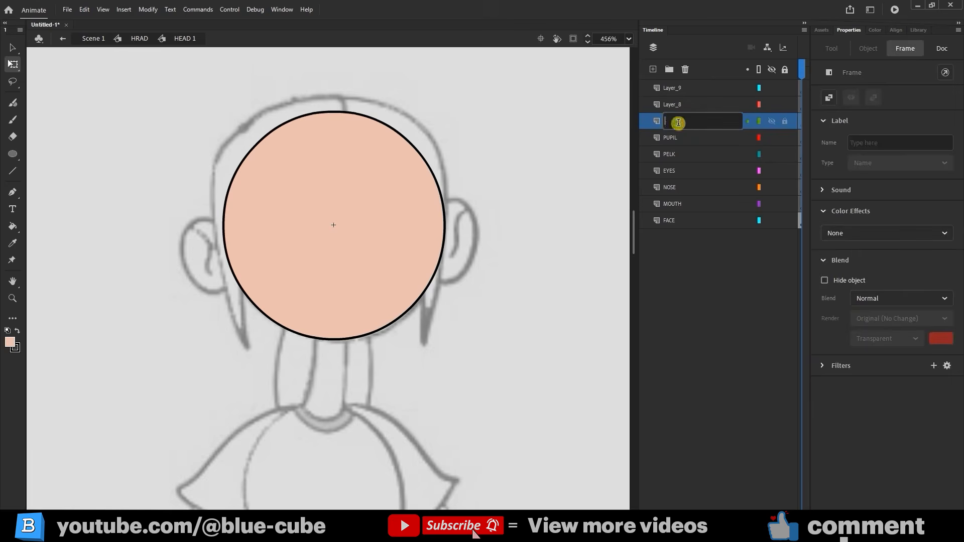
type("EYEBROWS")
key("Return")
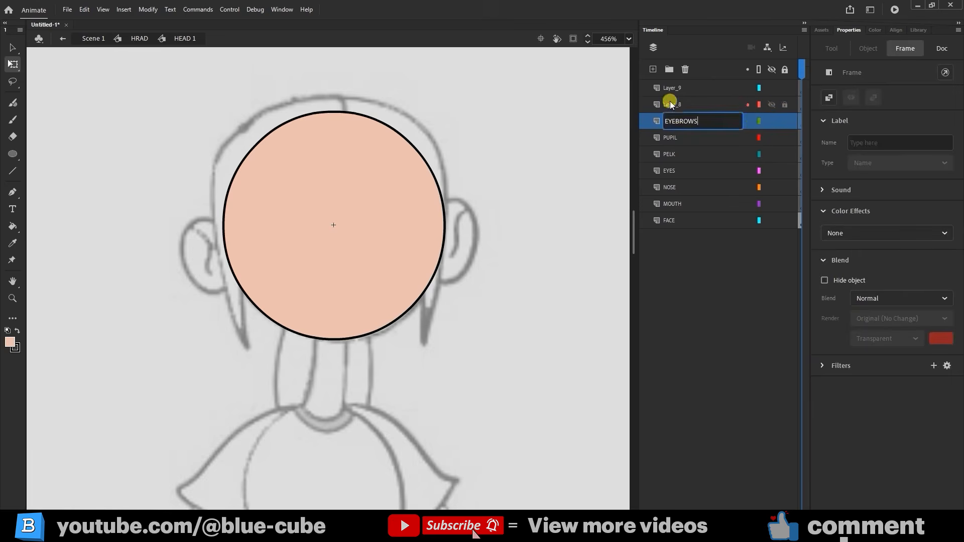
Step: Rename Layer_8 to HAIR_L and Layer_9 to HAIE_R
double_click(671, 104)
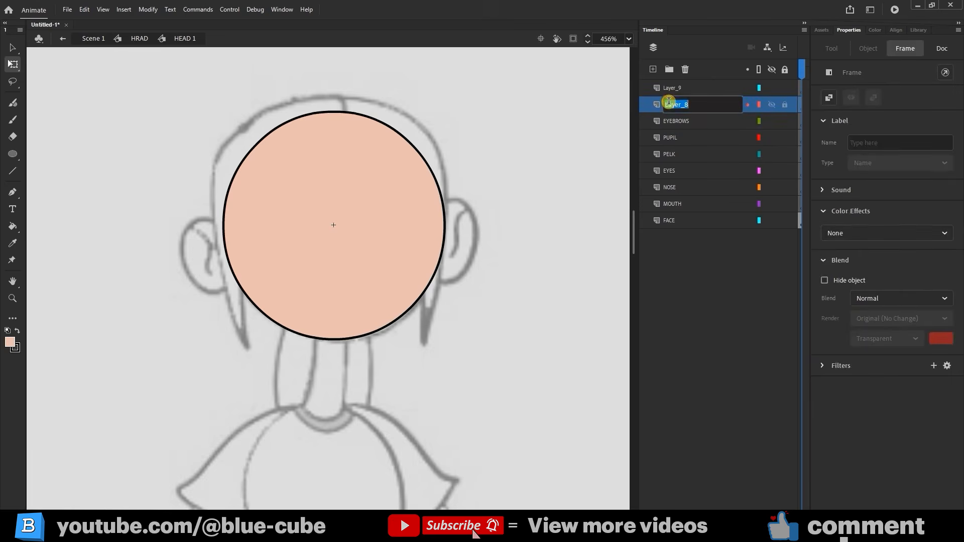
type("HAIR_L")
left_click(782, 297)
double_click(670, 87)
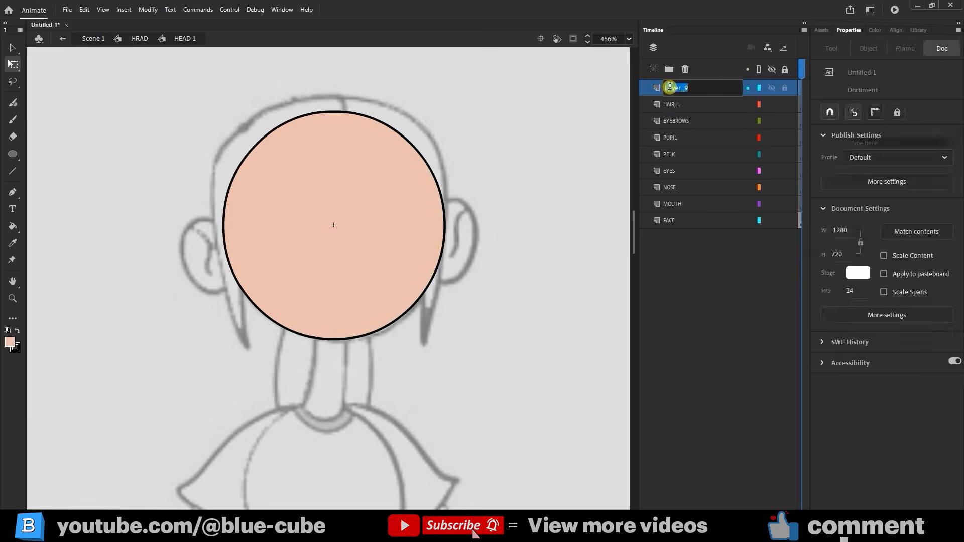
type("HAI")
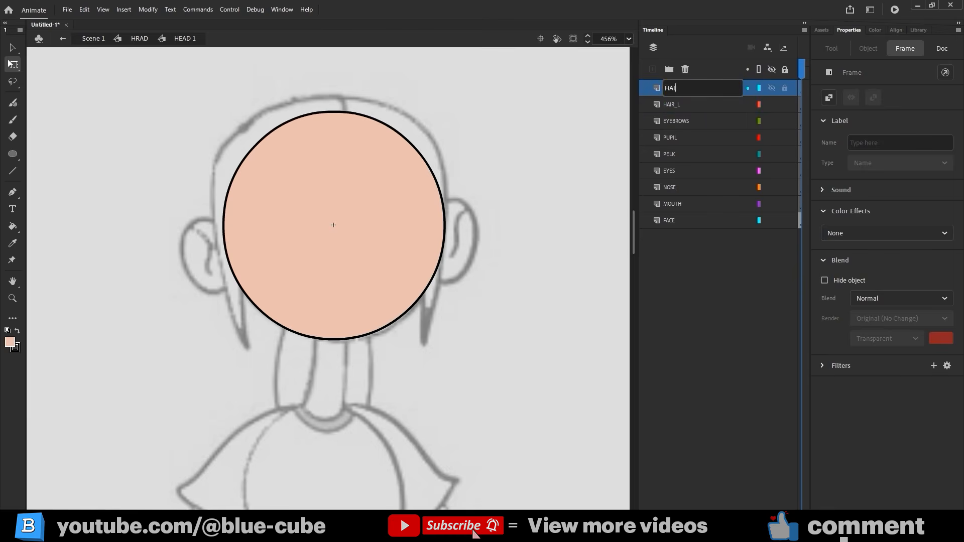
type("E_R")
key("Return")
left_click(683, 293)
Step: Add a new layer named HAIR_BACK and place it beneath the FACE layer
left_click(653, 69)
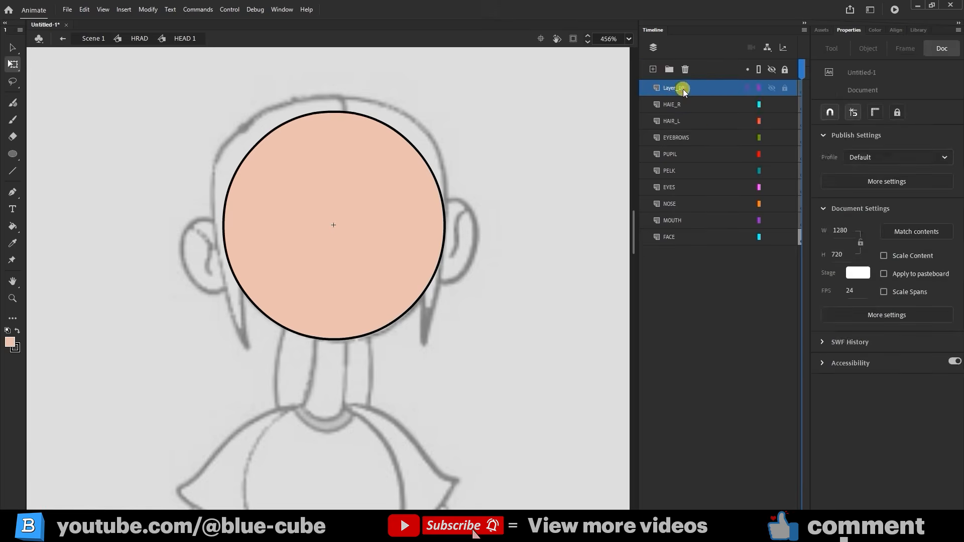
double_click(683, 88)
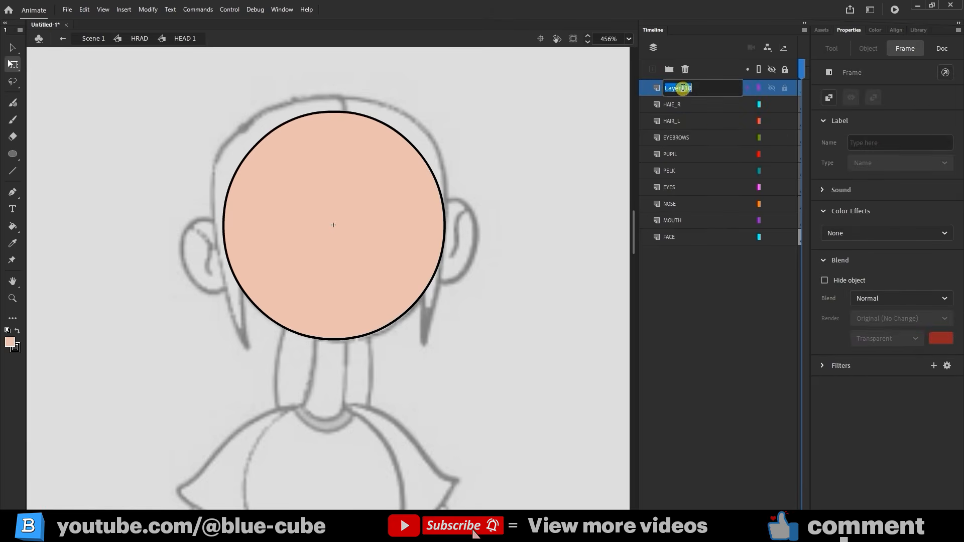
type("HAIR_BACK")
left_click(673, 258)
left_click(682, 88)
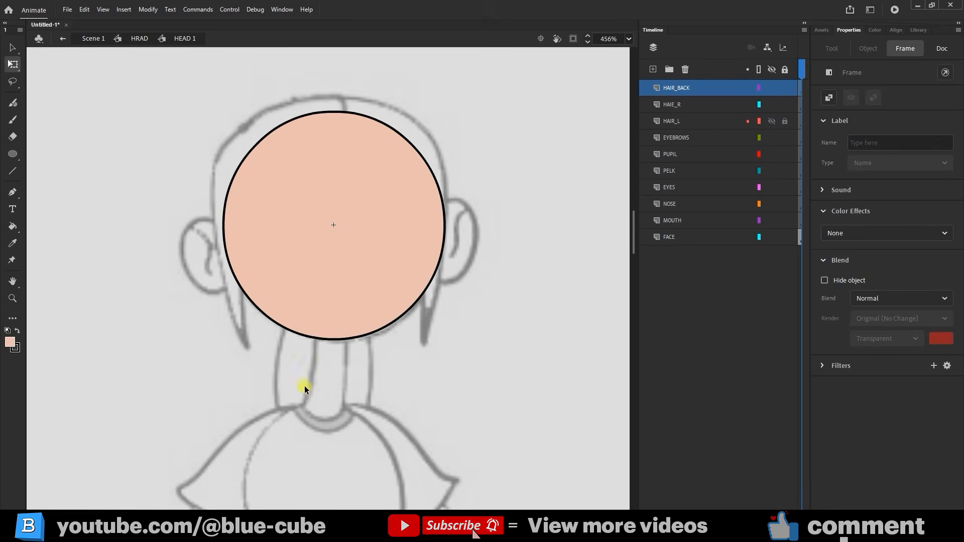
left_click_drag(668, 88, 679, 248)
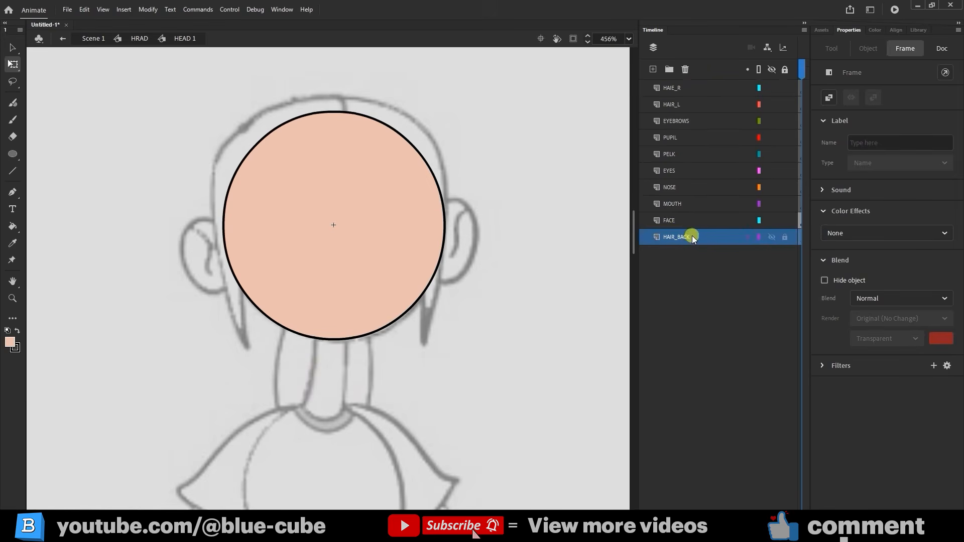
Step: Show the FACE layer as a locked outline and draw a line bent into a smile on the MOUTH layer
left_click(759, 221)
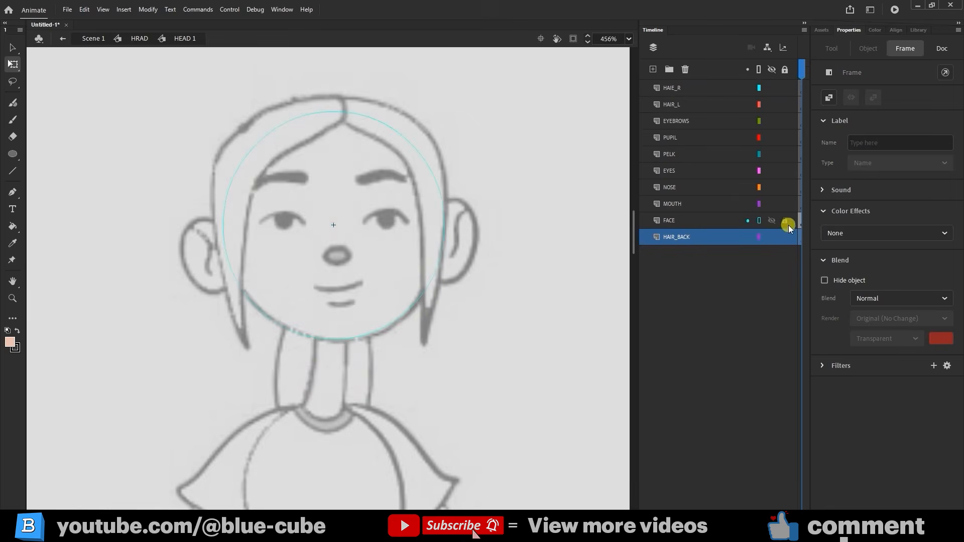
left_click(785, 221)
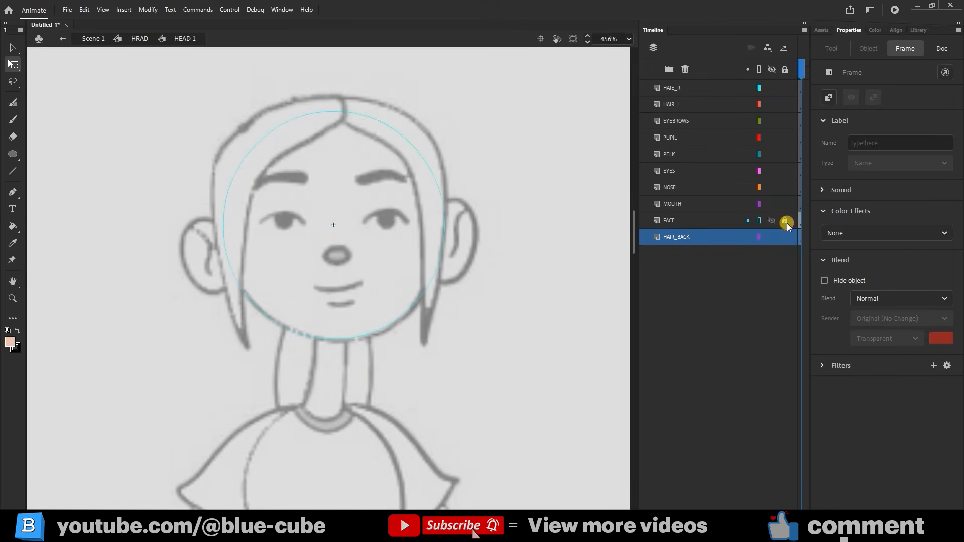
left_click(673, 204)
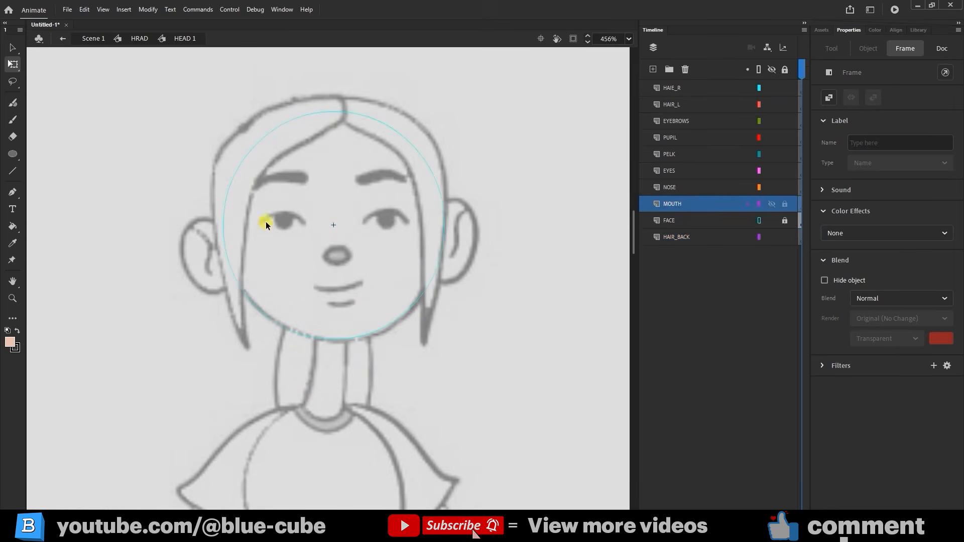
left_click(13, 170)
mouse_move(358, 295)
left_mouse_down()
mouse_move(310, 294)
mouse_move(330, 304)
left_mouse_up()
key("v")
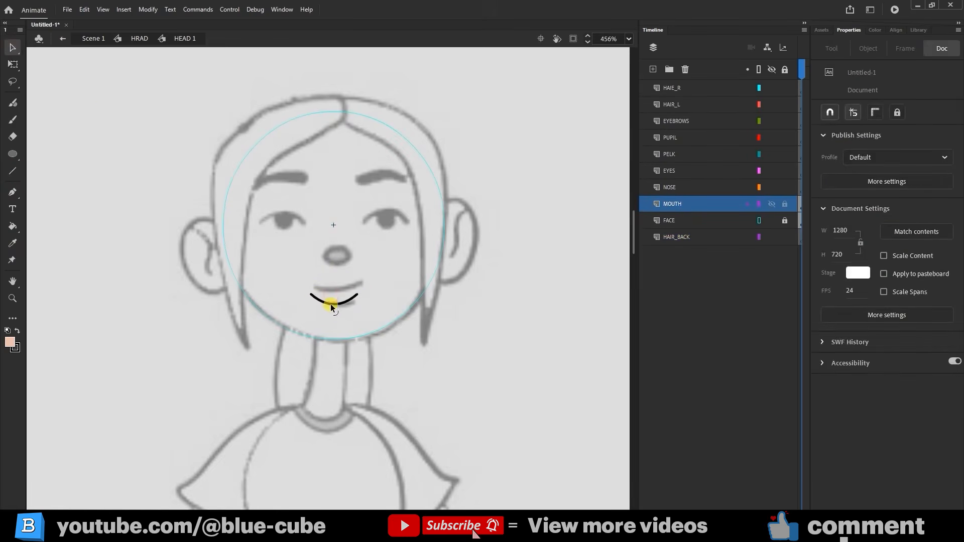
Step: Move the mouth curve up onto the sketched mouth and flatten it to match
left_click(13, 64)
left_click_drag(422, 280, 339, 304)
left_click(389, 284)
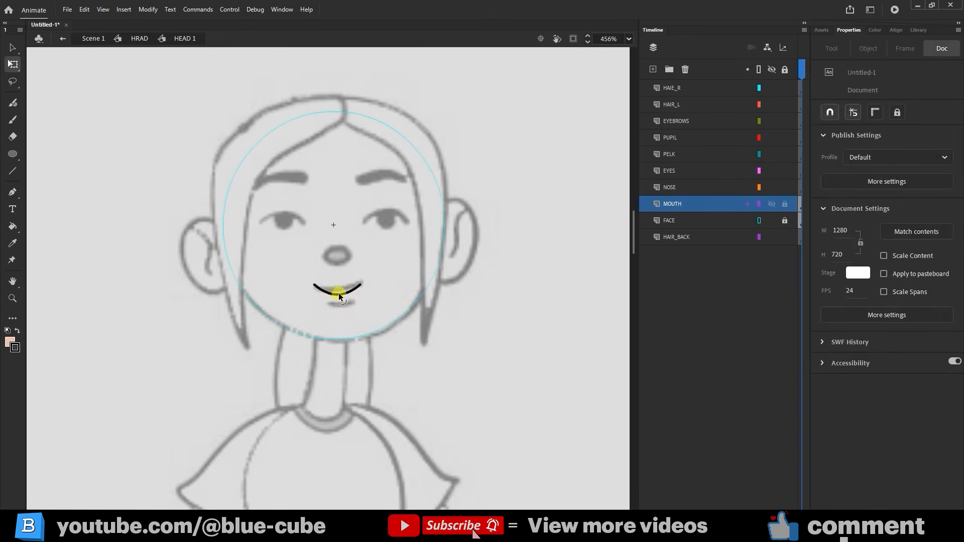
Step: Draw a skin-coloured oval with a black outline, about 12.5 by 8.1, over the sketched nose on the NOSE layer
left_click(680, 189)
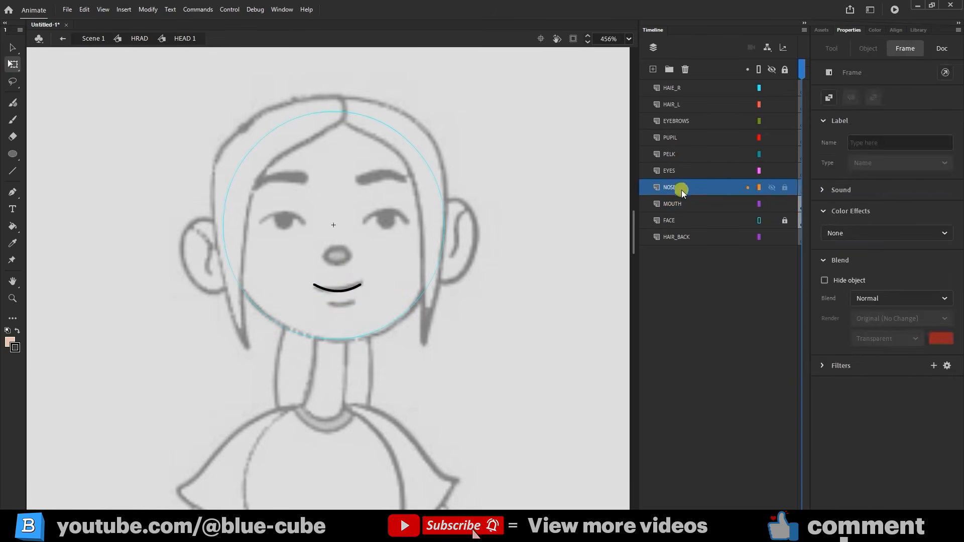
left_click(16, 157)
left_click(47, 187)
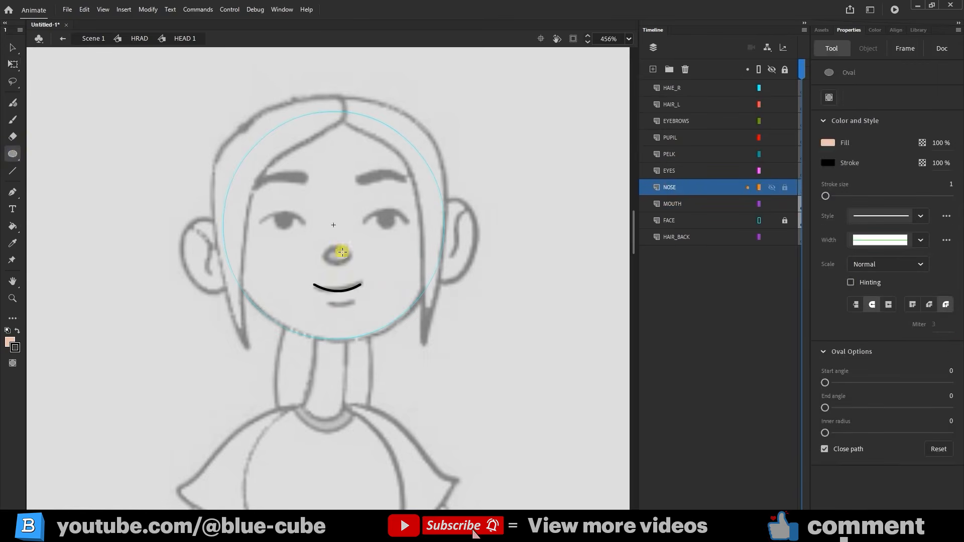
left_click_drag(319, 243, 345, 260)
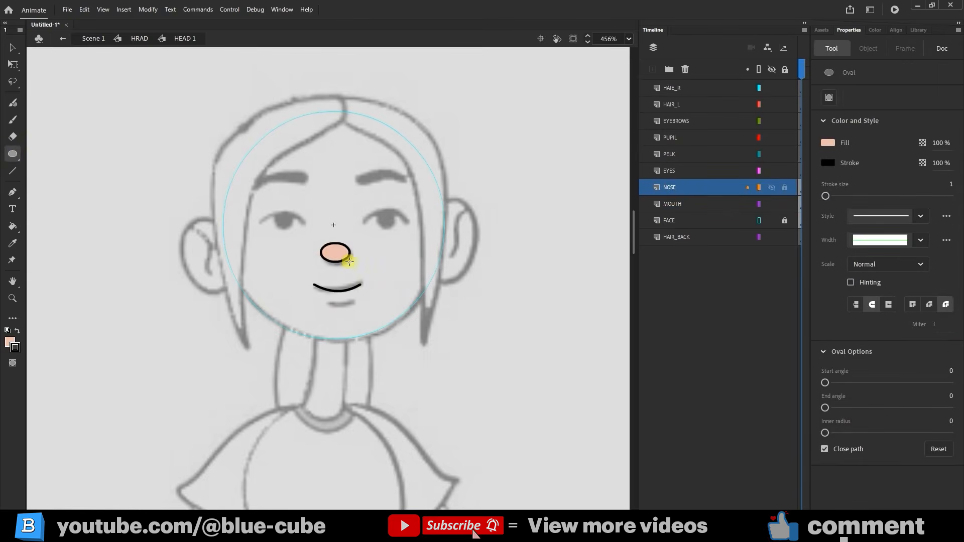
Step: Shift the nose oval to X -5.1, Y 8.9 over the sketched nose, and lock the NOSE and MOUTH layers
left_click(13, 64)
left_click_drag(378, 219, 304, 263)
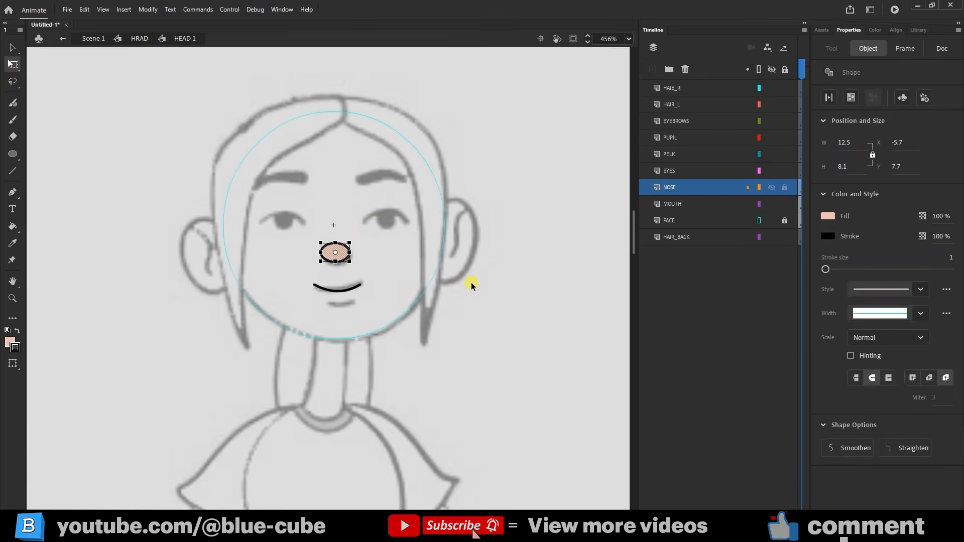
key("Down")
key("Down")
key("Right")
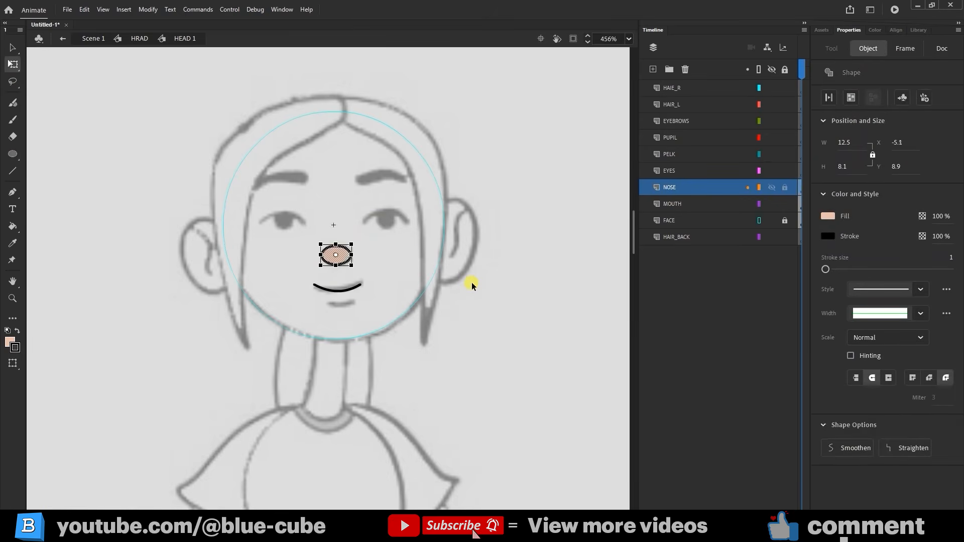
left_click(392, 266)
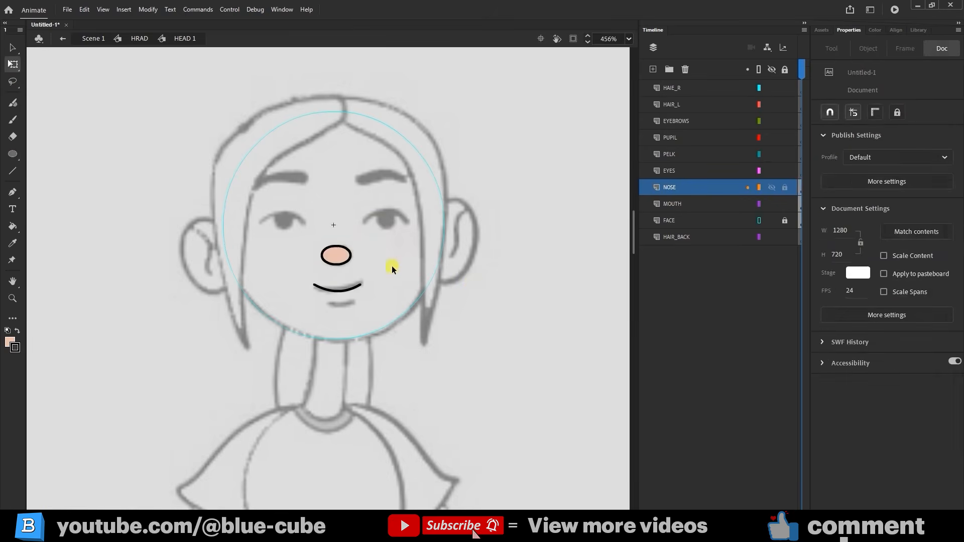
left_click(786, 189)
Step: On the EYES layer, draw a line under the left-hand sketched eye and bend it downward, about 28.9 wide and 4.6 high
left_click(681, 171)
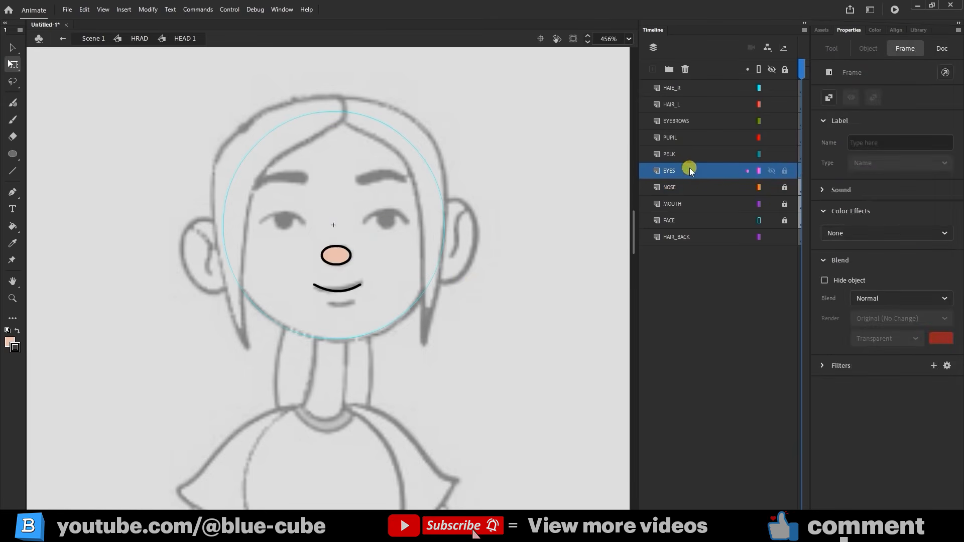
left_click(10, 170)
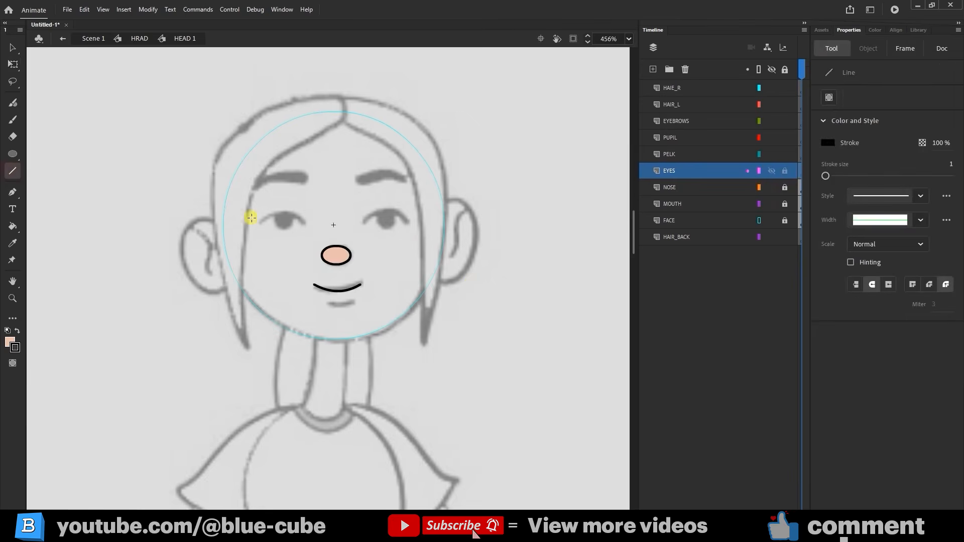
mouse_move(256, 229)
left_mouse_down()
mouse_move(317, 224)
mouse_move(307, 230)
left_mouse_up()
left_click_drag(321, 230, 322, 231)
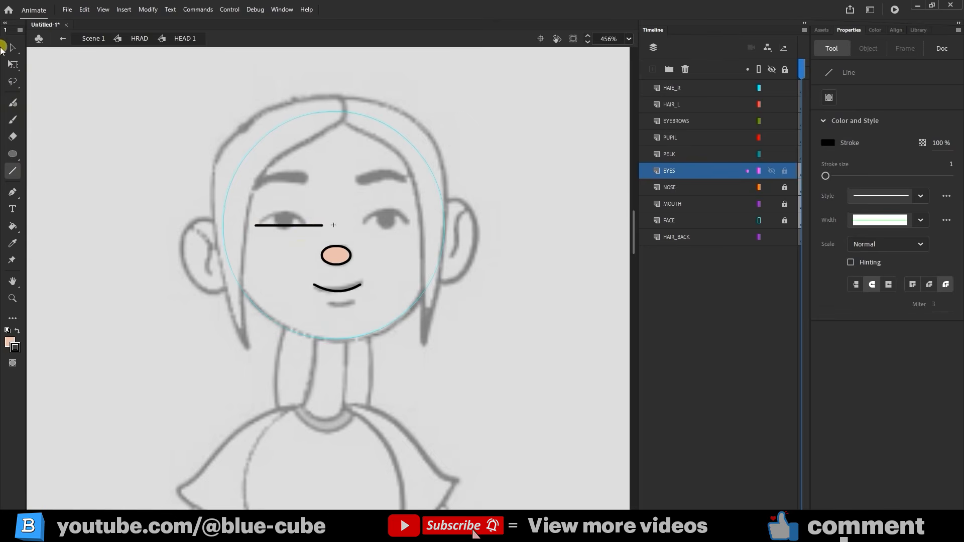
key("v")
left_click_drag(293, 226, 290, 237)
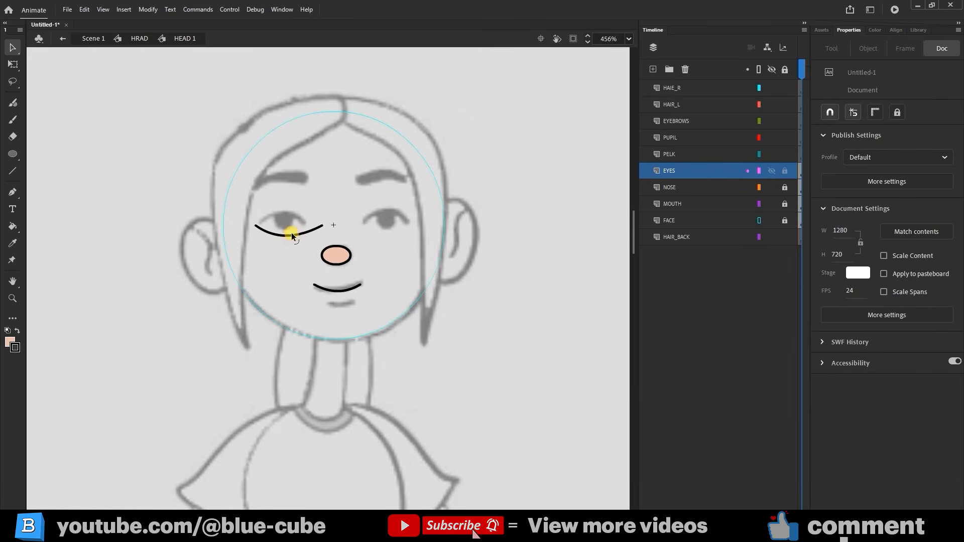
Step: Duplicate the lower eyelid curve and move the copy to X -33.2, Y -10.55, above the same eye
left_click(12, 63)
left_click_drag(327, 205, 242, 248)
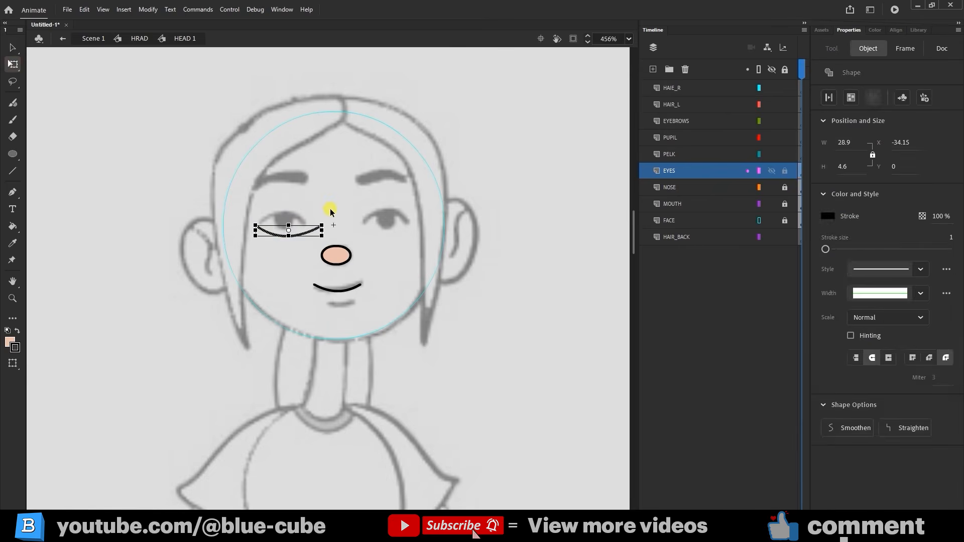
key("ctrl+v")
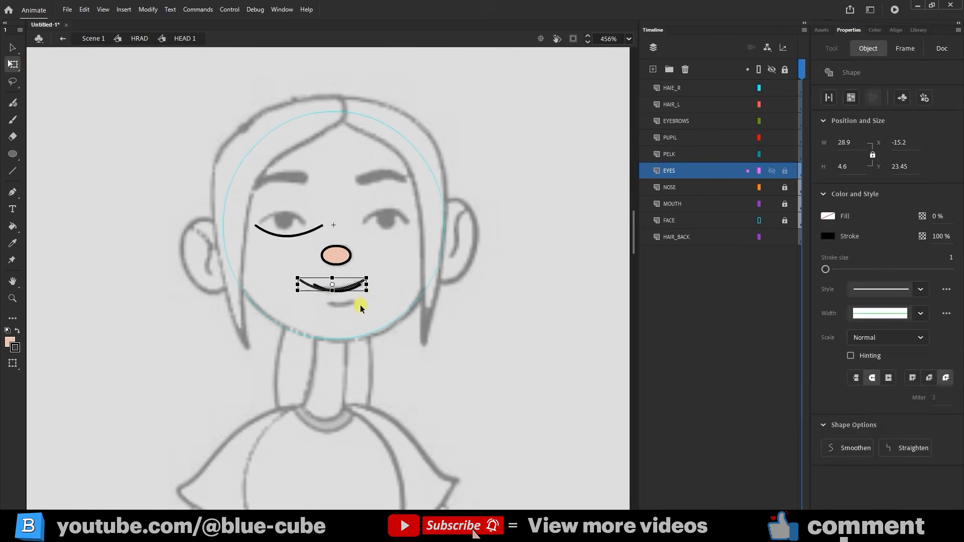
key("Up")
key("Up")
key("Up")
key("Up")
key("Up")
key("Up")
key("Up")
key("Up")
key("Up")
key("Up")
key("Up")
key("Up")
key("Up")
key("Up")
key("Up")
key("Up")
key("Up")
key("Up")
key("Up")
key("Up")
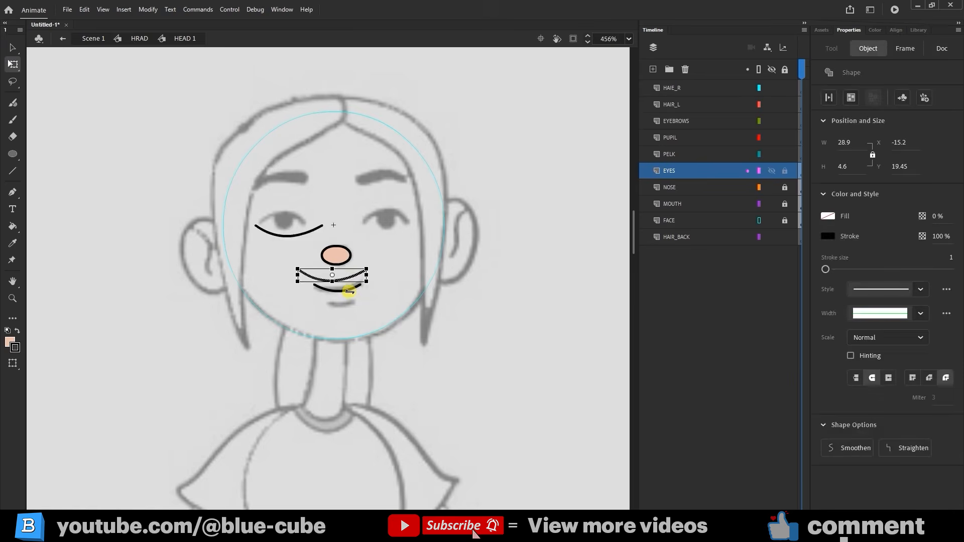
key("Left")
key("Left")
key("Left")
key("Left")
key("Left")
key("Left")
key("Left")
key("Left")
key("Left")
key("Left")
key("Left")
key("Left")
key("Left")
key("Left")
key("Left")
key("Left")
key("Left")
key("Left")
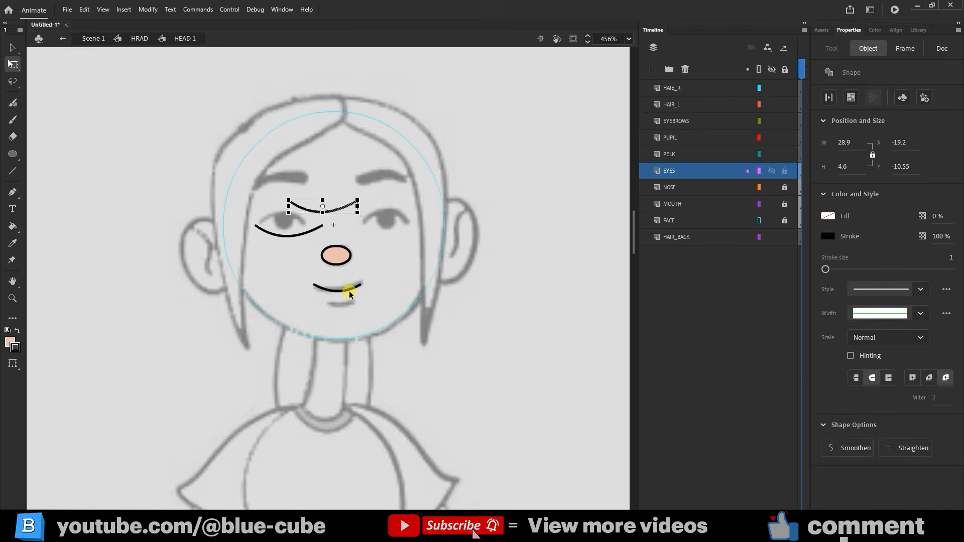
Step: Flip the copied curve vertically and lower it to Y -8.2 as the upper eyelid
right_click(303, 209)
mouse_move(392, 391)
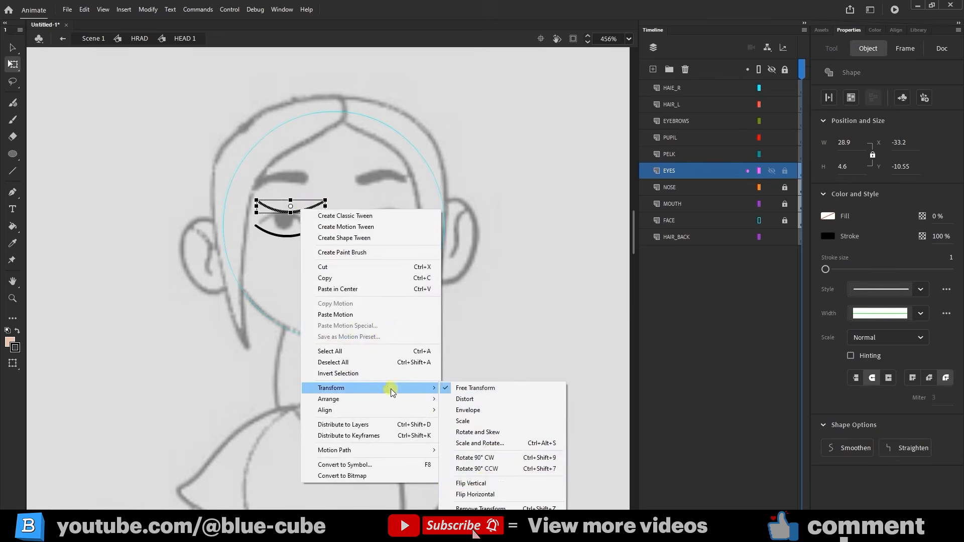
left_click(475, 484)
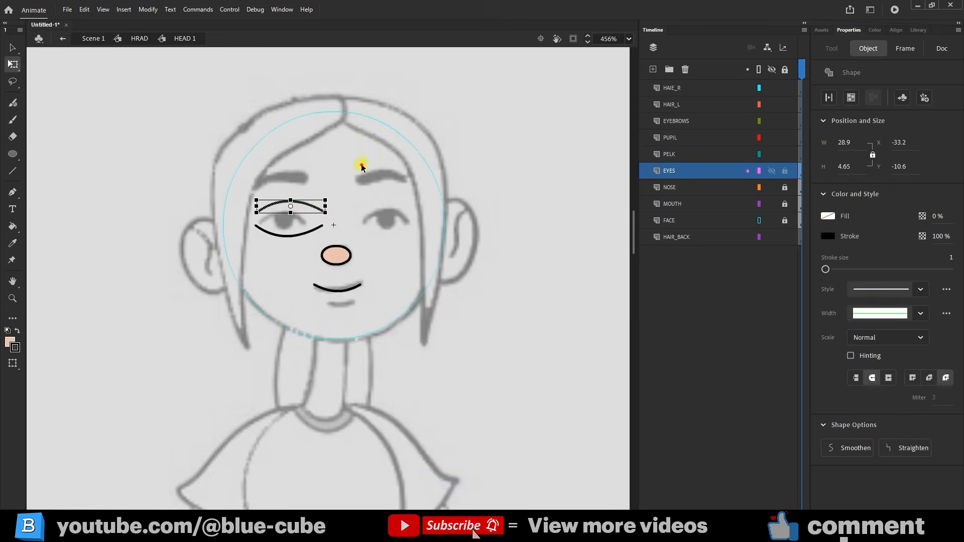
left_click_drag(364, 162, 224, 226)
key("Down")
key("Down")
key("Down")
key("Down")
key("Down")
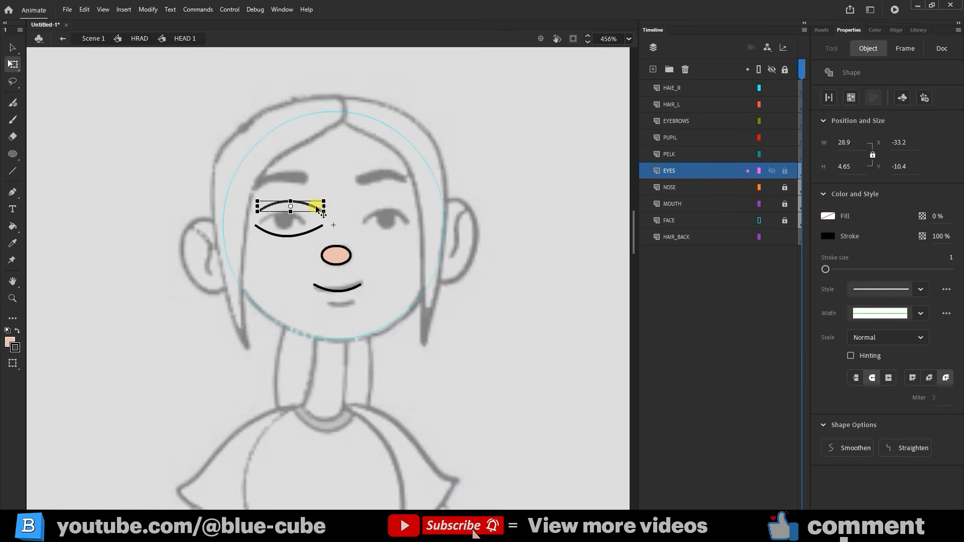
key("Down")
key("Down")
key("Down")
key("Down")
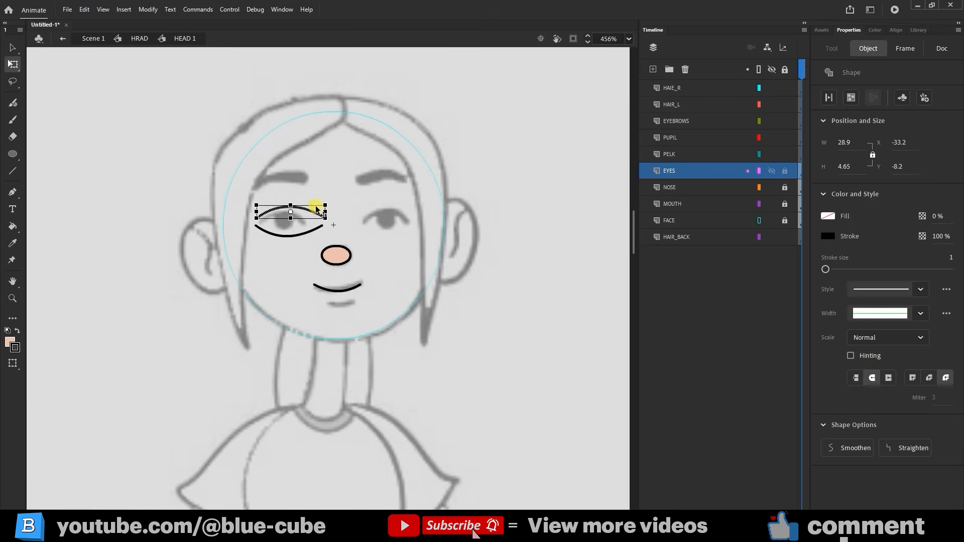
left_click(346, 181)
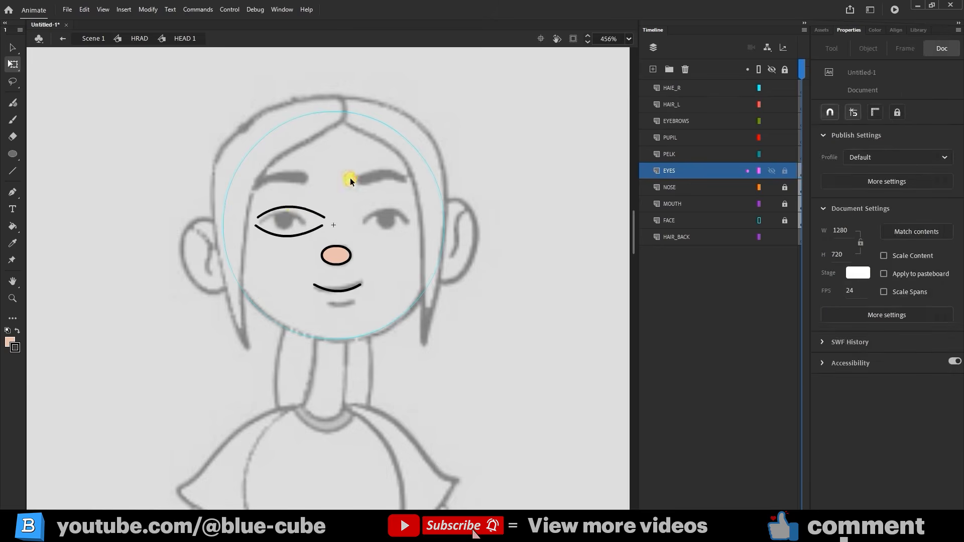
Step: Add the Width tool to the set of available drawing tools
left_click(13, 298)
left_click_drag(482, 75, 118, 380)
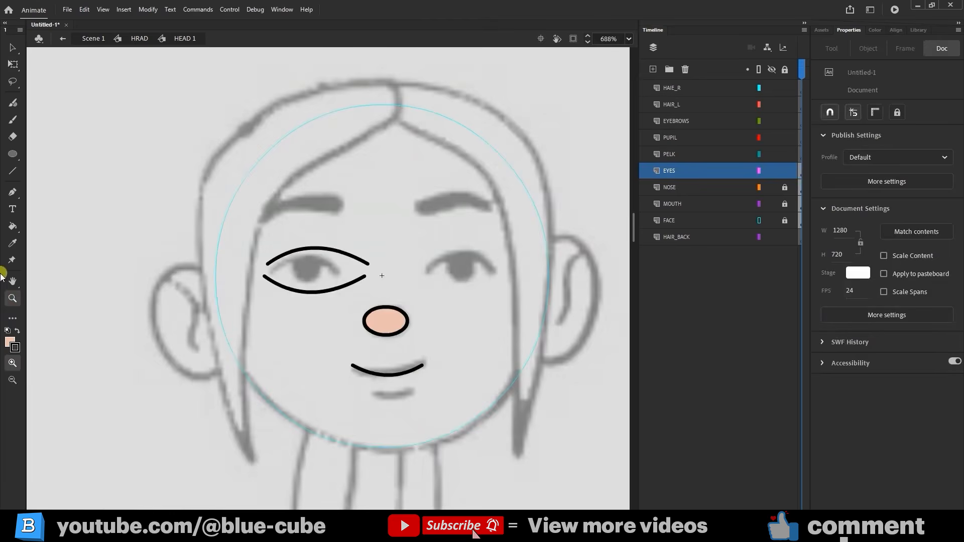
left_click(11, 317)
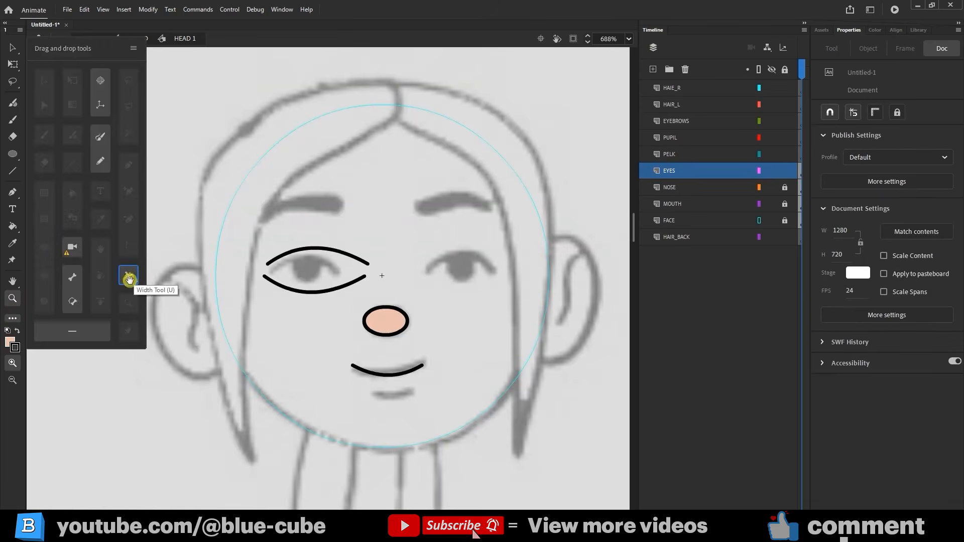
left_click_drag(129, 278, 12, 284)
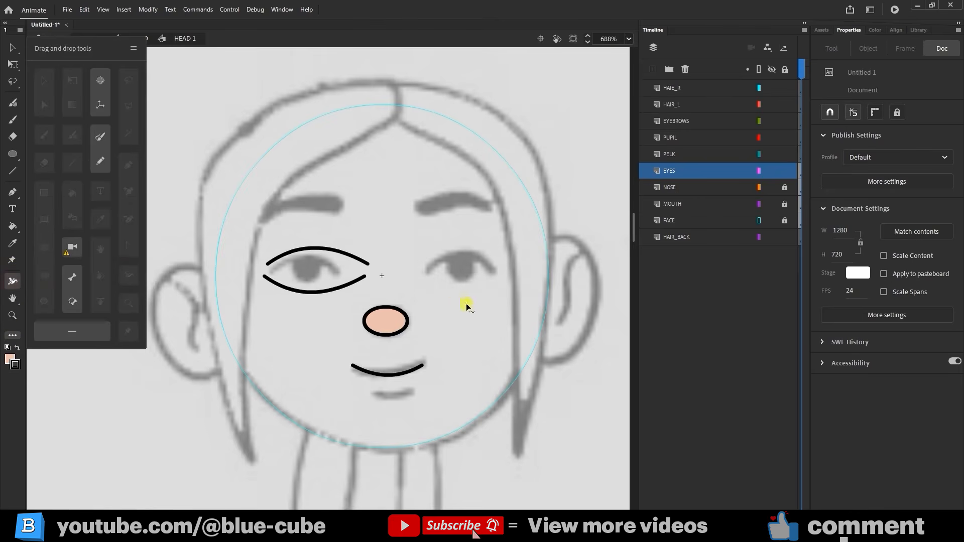
left_click(367, 278)
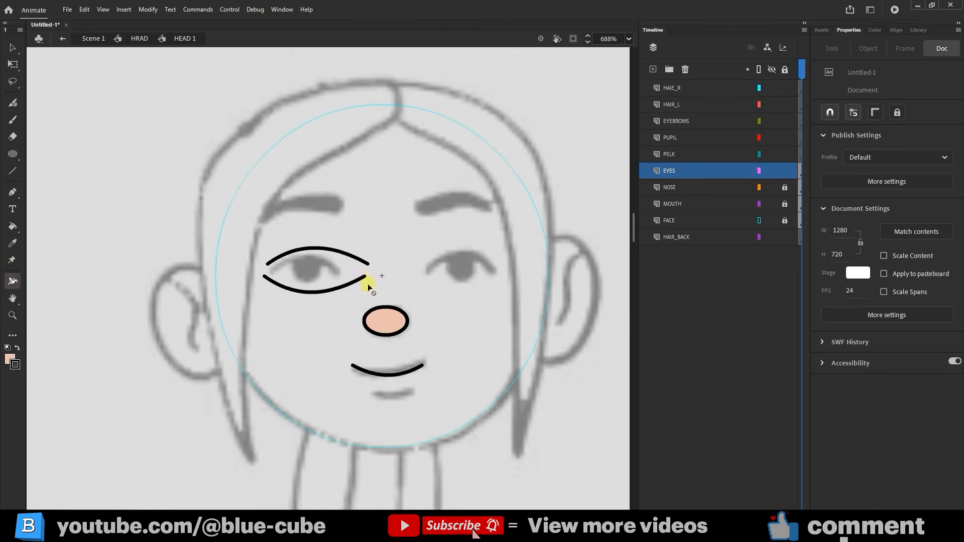
Step: Taper the inner ends of the lower and upper eyelid curves with the Width tool
left_click_drag(366, 284, 375, 287)
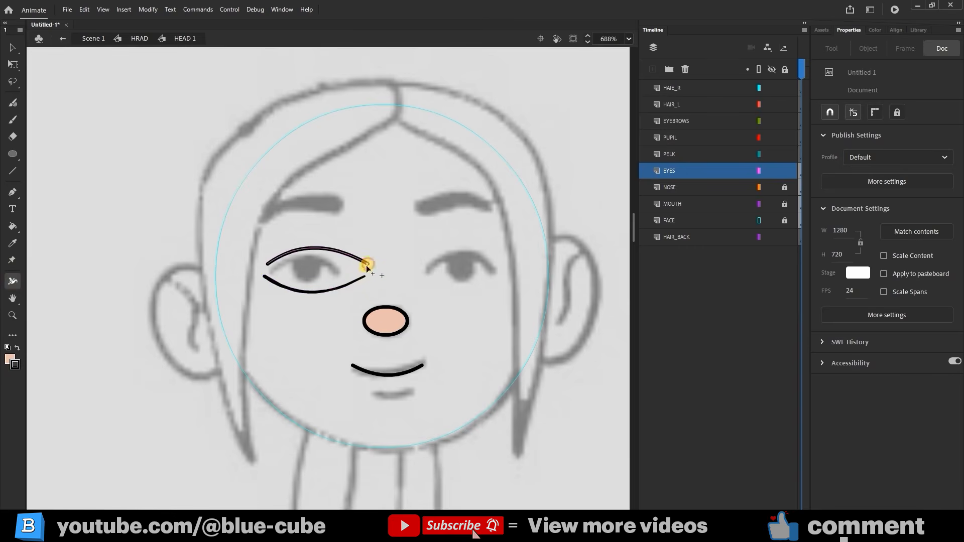
left_click_drag(367, 269, 368, 268)
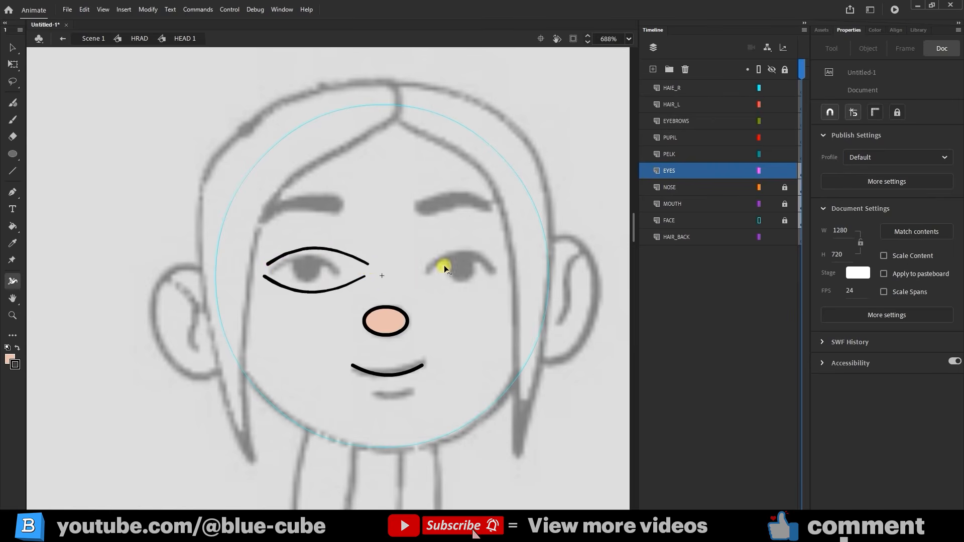
Step: Convert the upper and lower eyelid curves into separate drawing objects
left_click(11, 65)
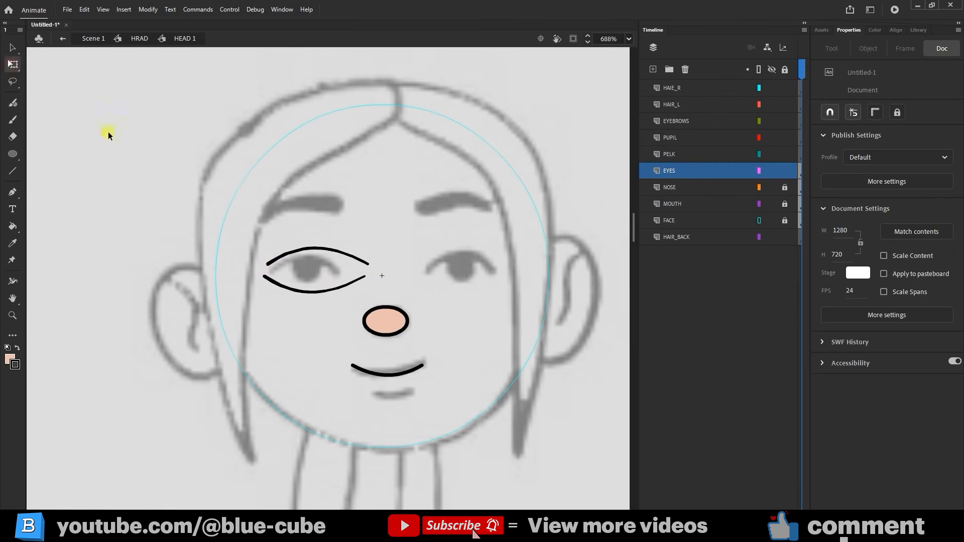
left_click(315, 247)
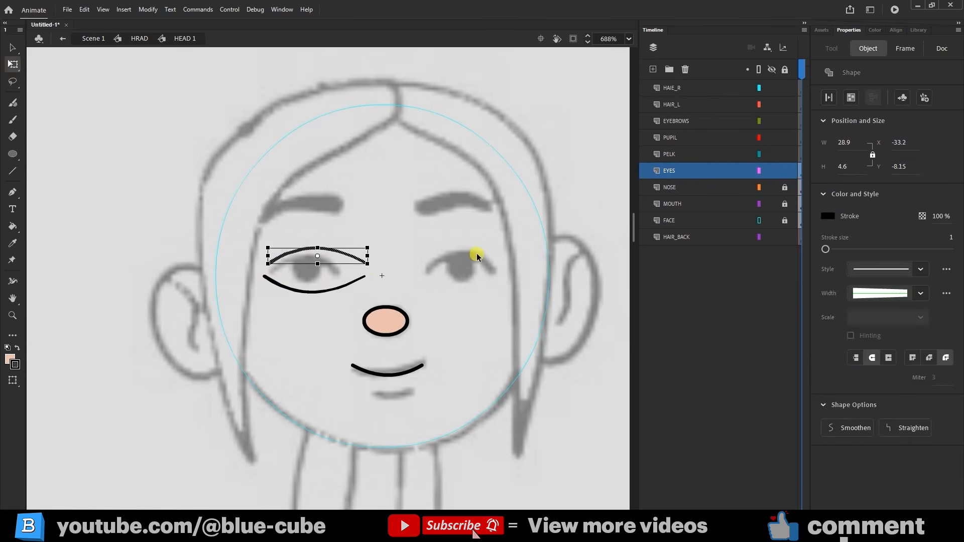
key("ctrl+b")
left_click(851, 98)
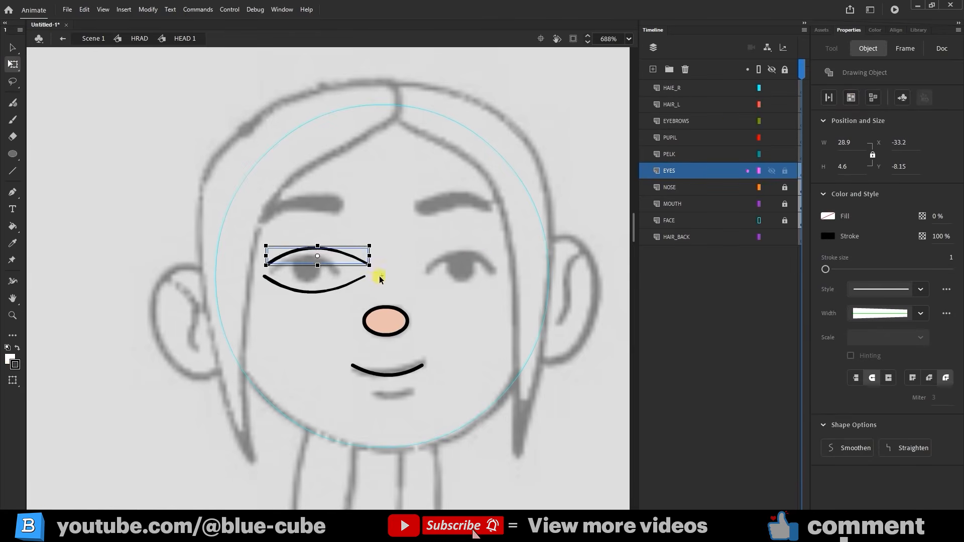
left_click_drag(371, 273, 269, 308)
key("ctrl+z")
left_click(338, 287)
left_click(852, 98)
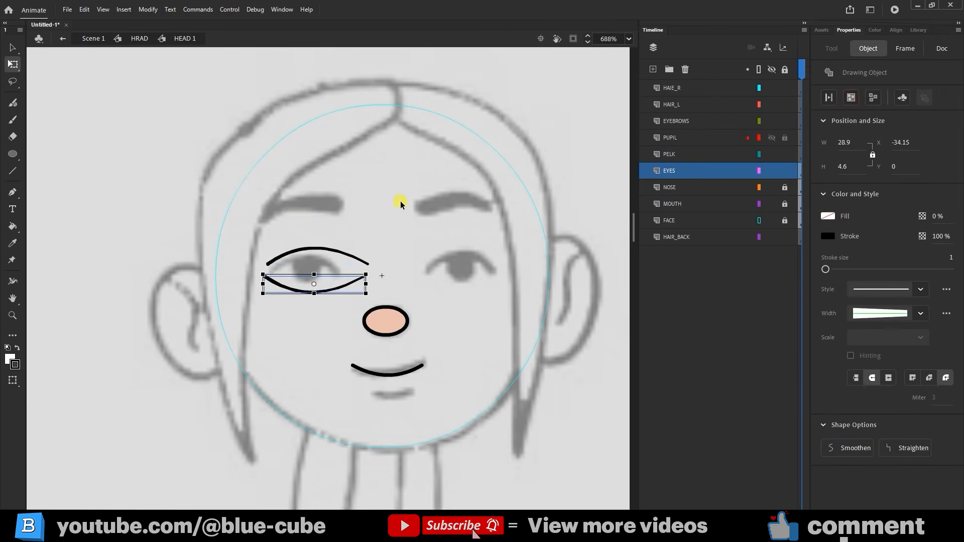
Step: Lower the upper eyelid curve to X -33.95, Y -4.55 so its ends meet the lower eyelid
left_click_drag(427, 203, 246, 266)
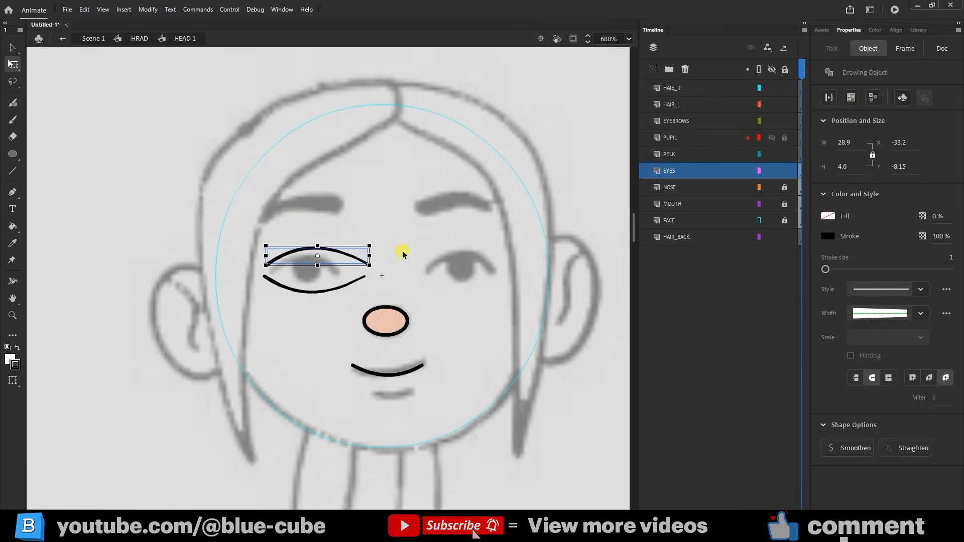
key("Down")
key("Down")
key("Down")
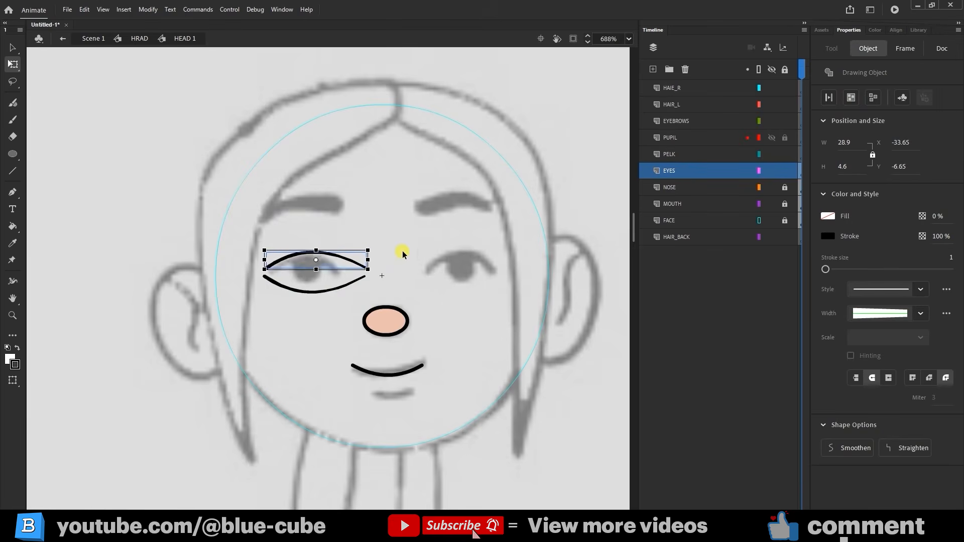
key("Left")
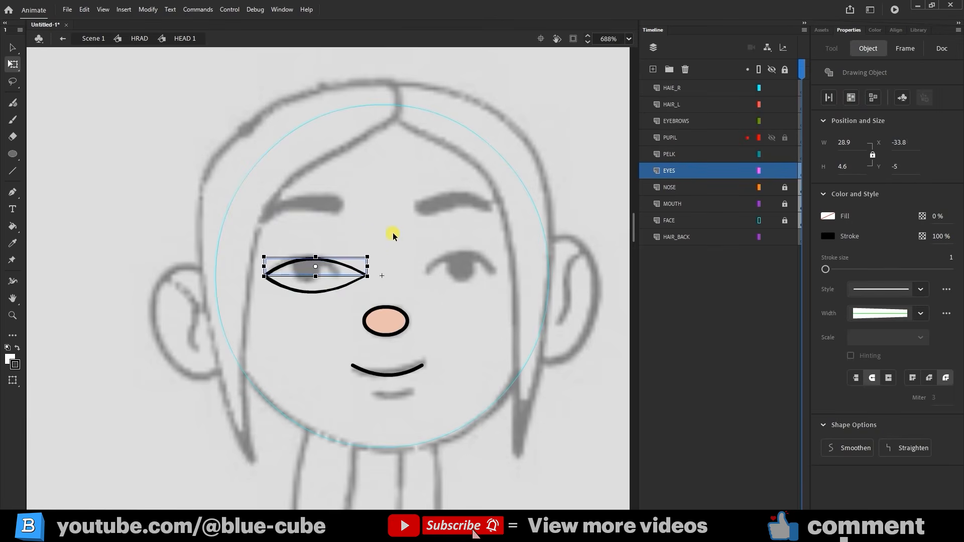
left_click(396, 235)
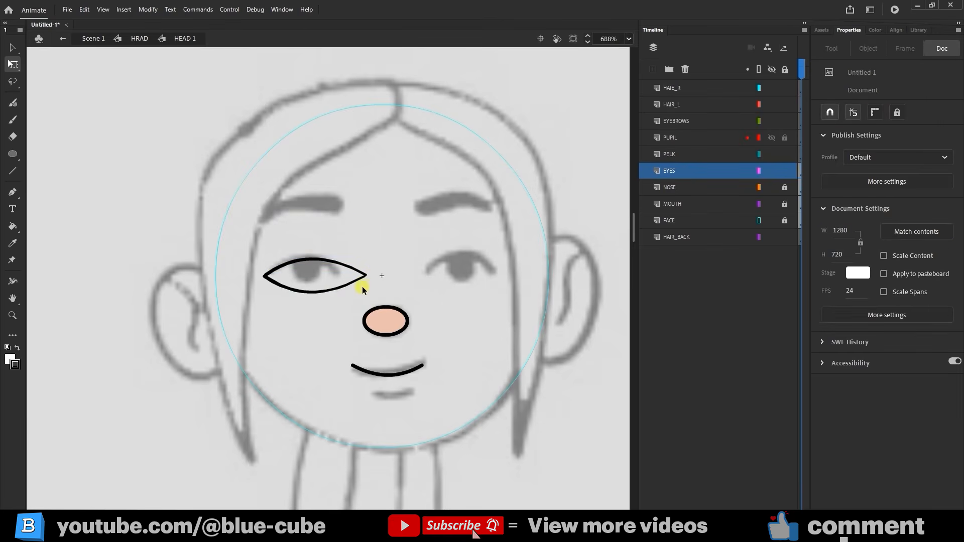
left_click(309, 258)
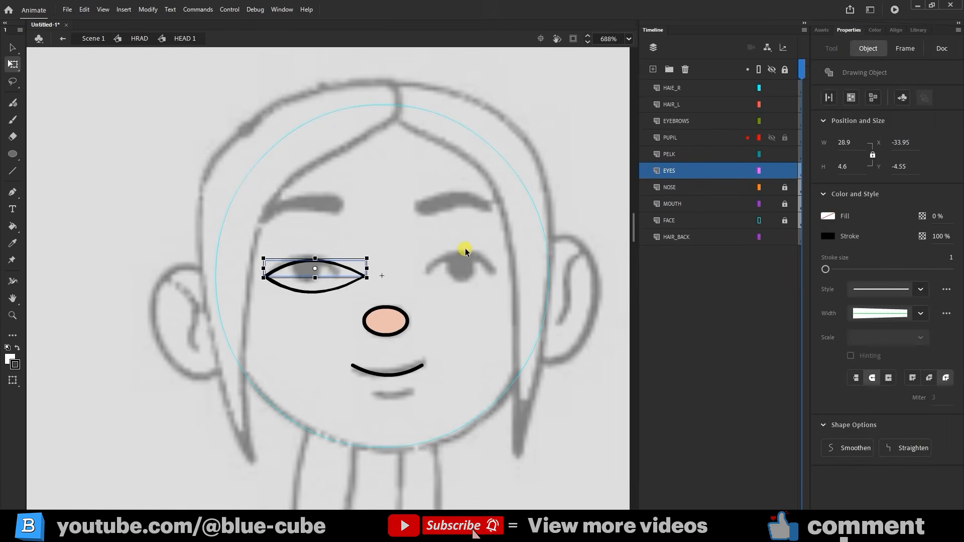
left_click(453, 246)
Step: Combine the two eyelid curves into one drawing object and fill the enclosed eye shape with white
left_click_drag(392, 237, 250, 309)
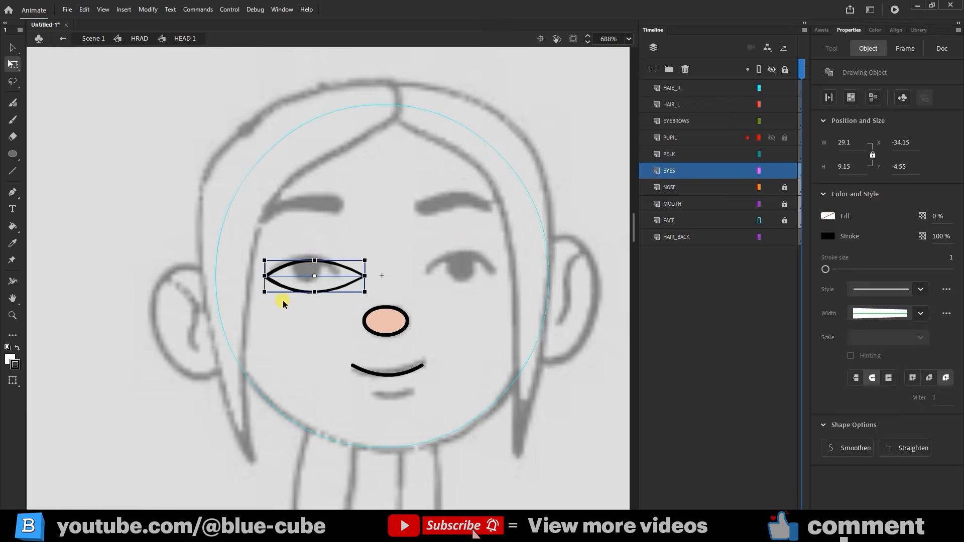
left_click(852, 97)
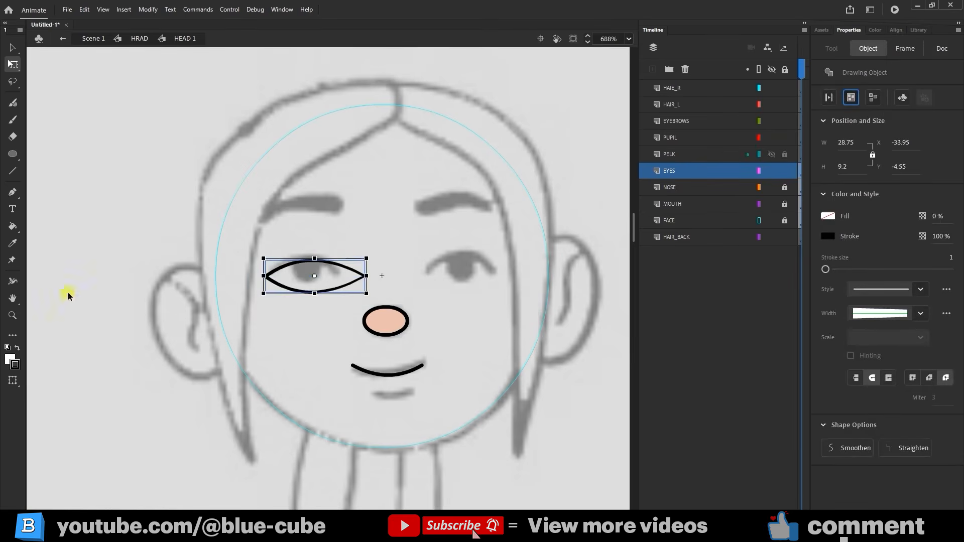
left_click(12, 226)
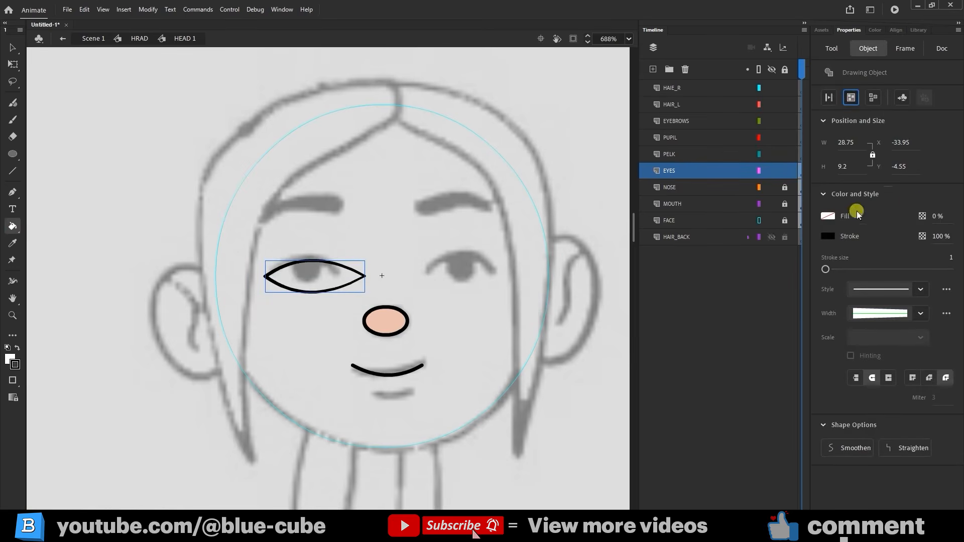
left_click(828, 216)
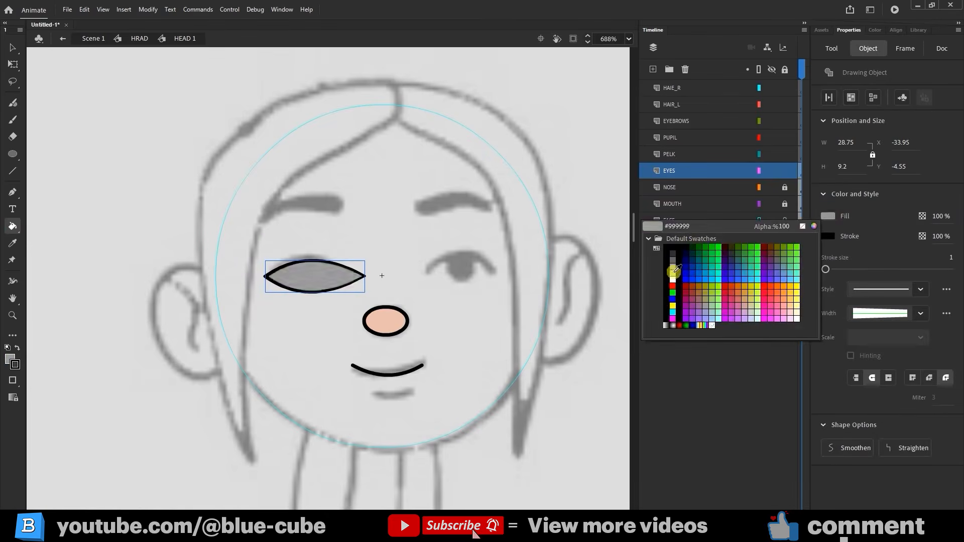
left_click(637, 285)
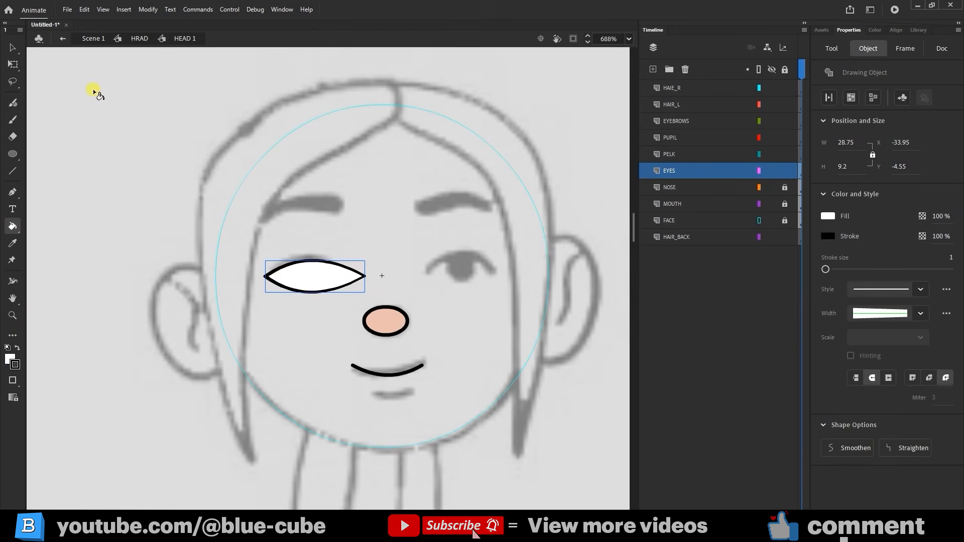
Step: With the EYES layer shown as outlines, resize the eye to 23.65 by 8.65 at X -34.05, Y -5.55, and restore its normal display
left_click(13, 64)
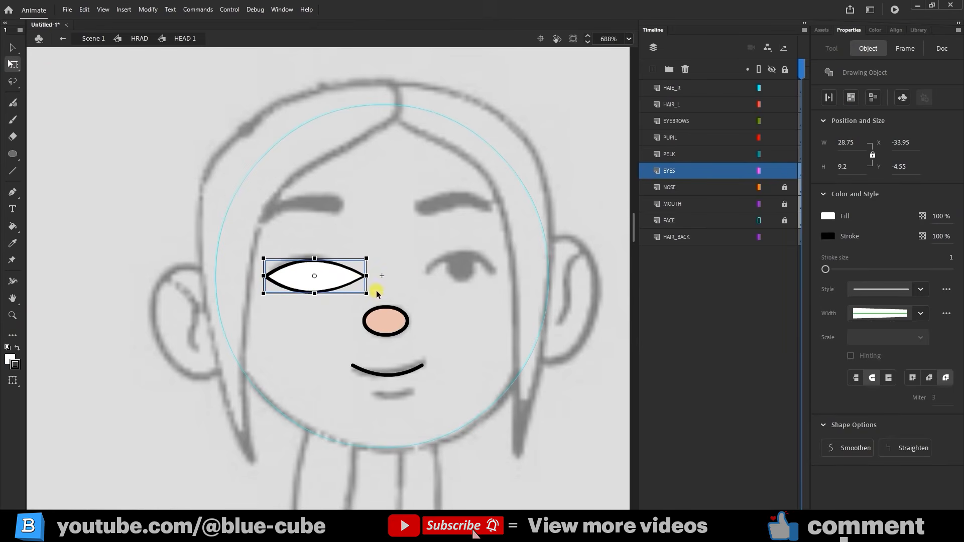
left_click(759, 171)
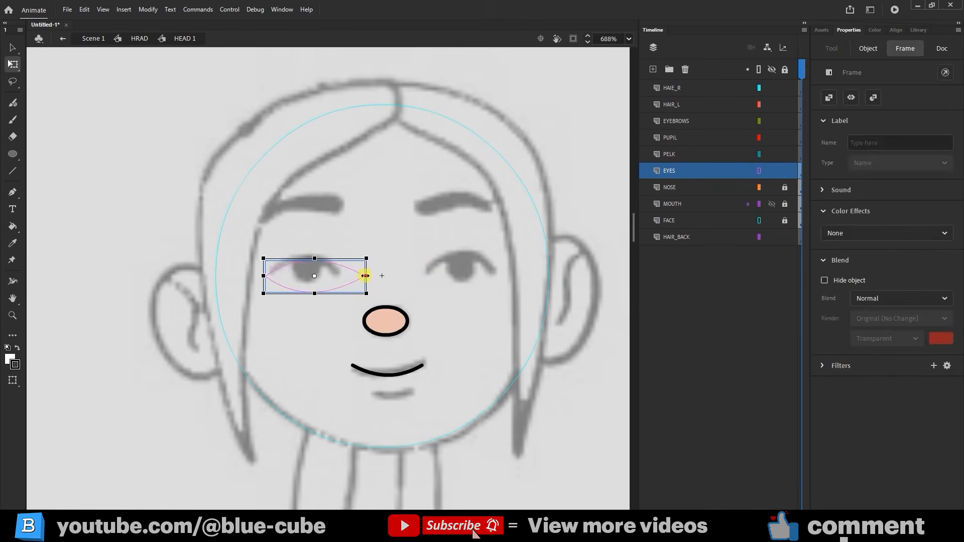
left_click_drag(365, 275, 347, 275)
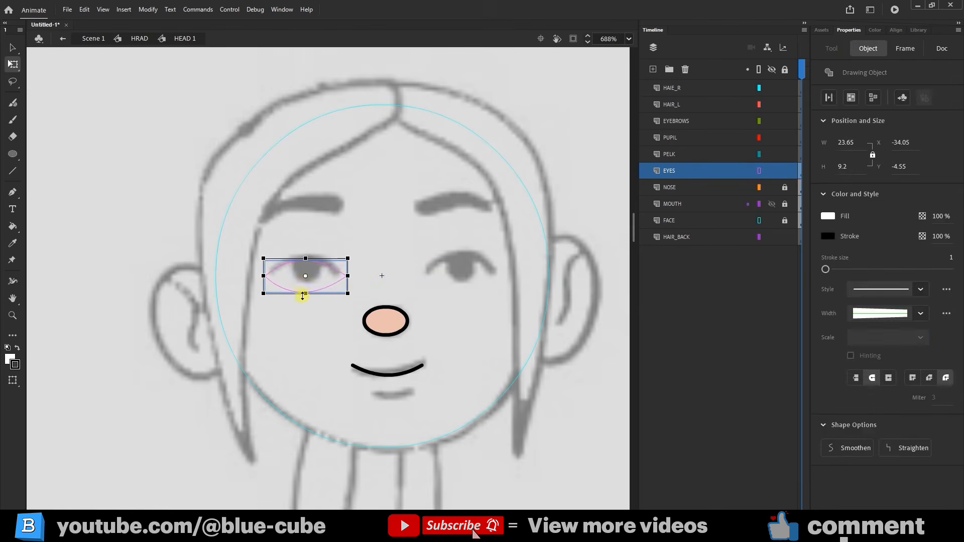
left_click_drag(306, 293, 307, 255)
key("ctrl+z")
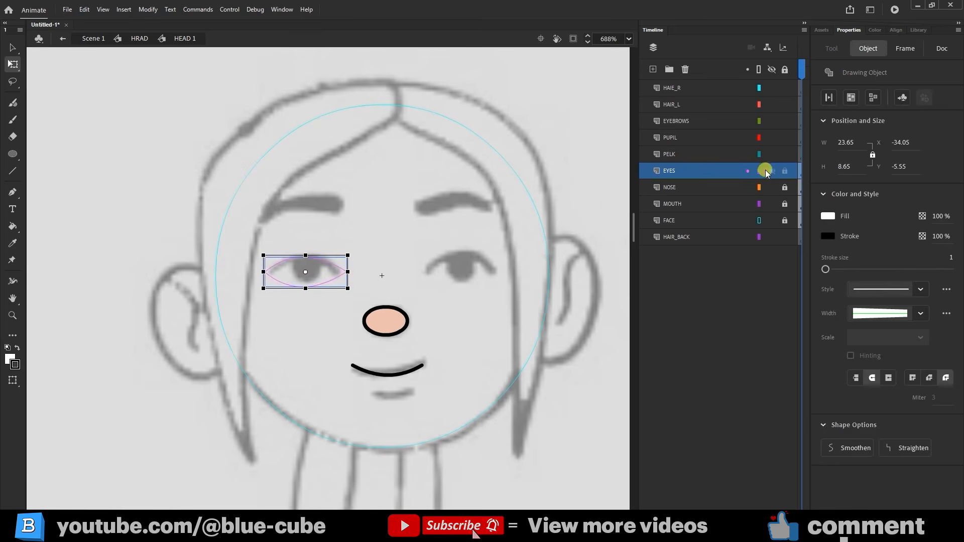
left_click(765, 171)
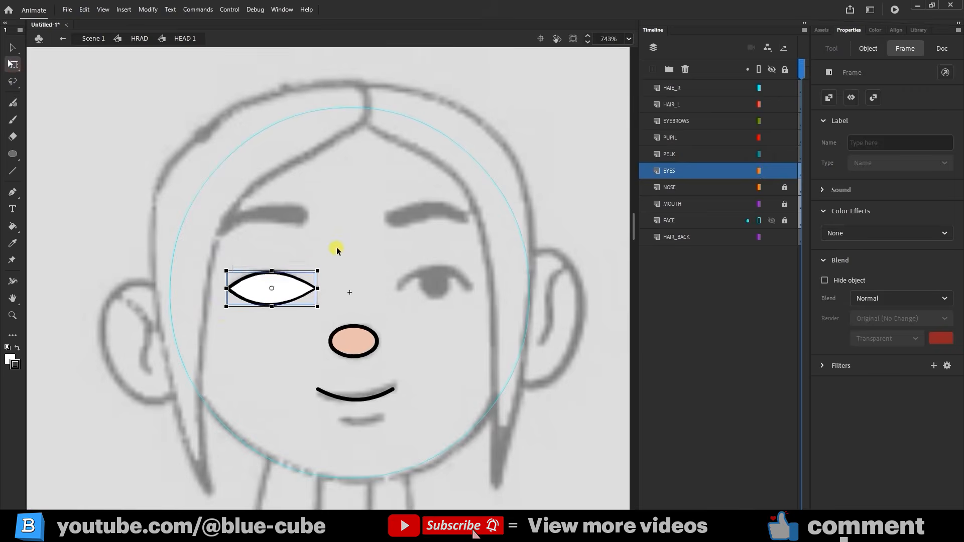
Step: Duplicate the eye as a horizontally flipped copy over the right-hand sketched eye, at X 9.7, Y -6.1
mouse_move(336, 248)
left_mouse_down()
mouse_move(236, 307)
mouse_move(210, 309)
left_mouse_up()
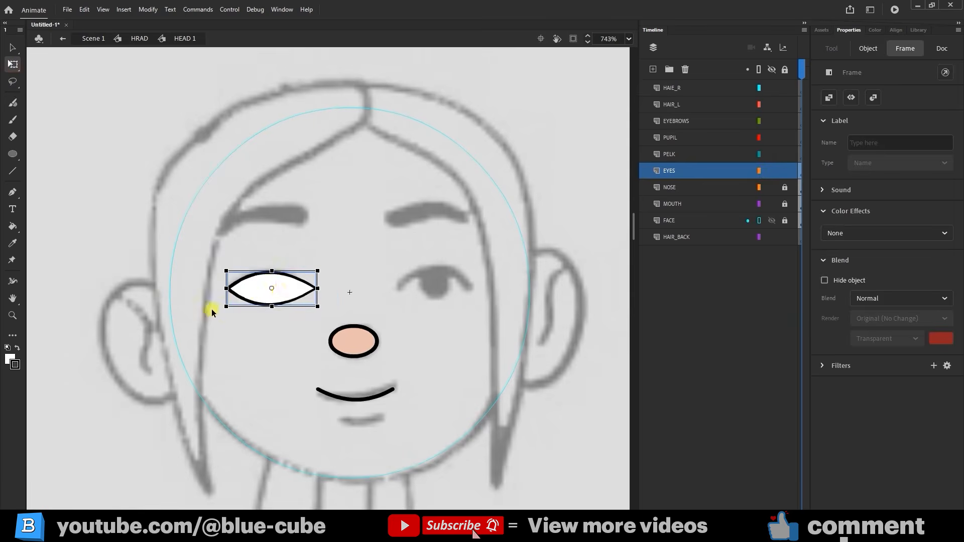
left_click_drag(280, 291, 445, 291)
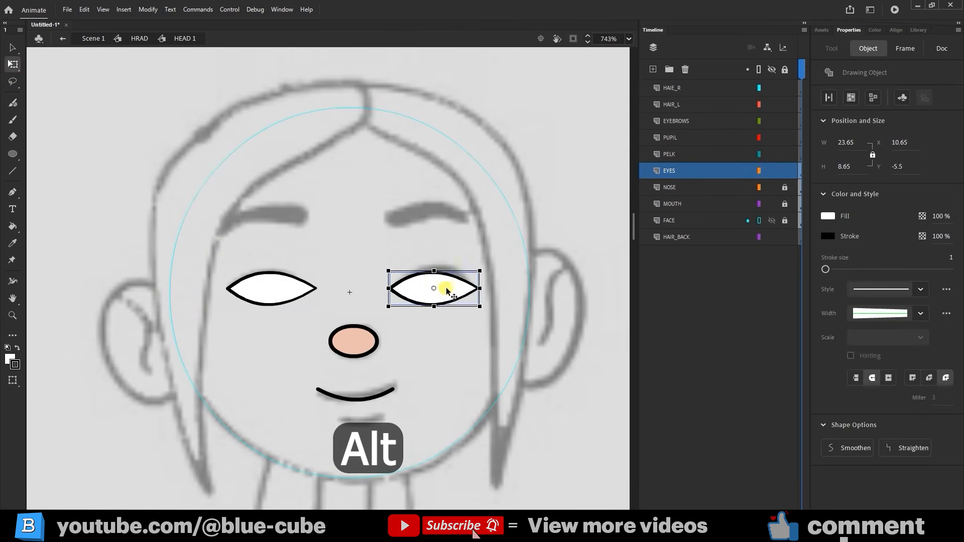
right_click(447, 291)
mouse_move(522, 371)
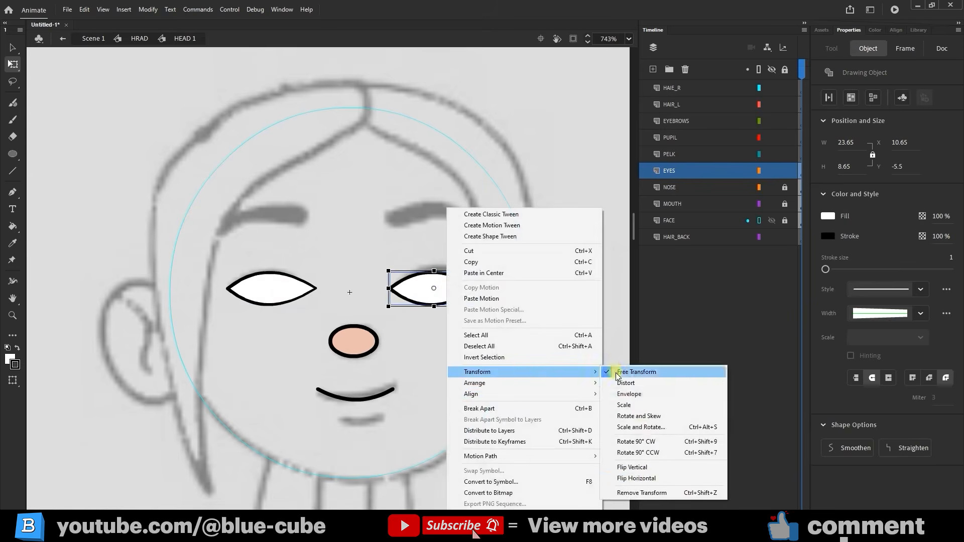
left_click(652, 480)
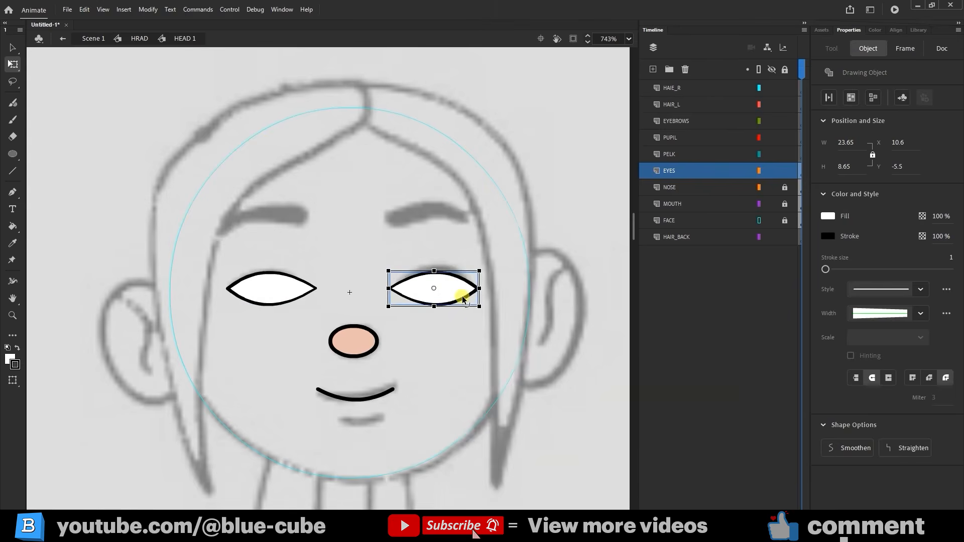
left_click_drag(452, 292, 451, 290)
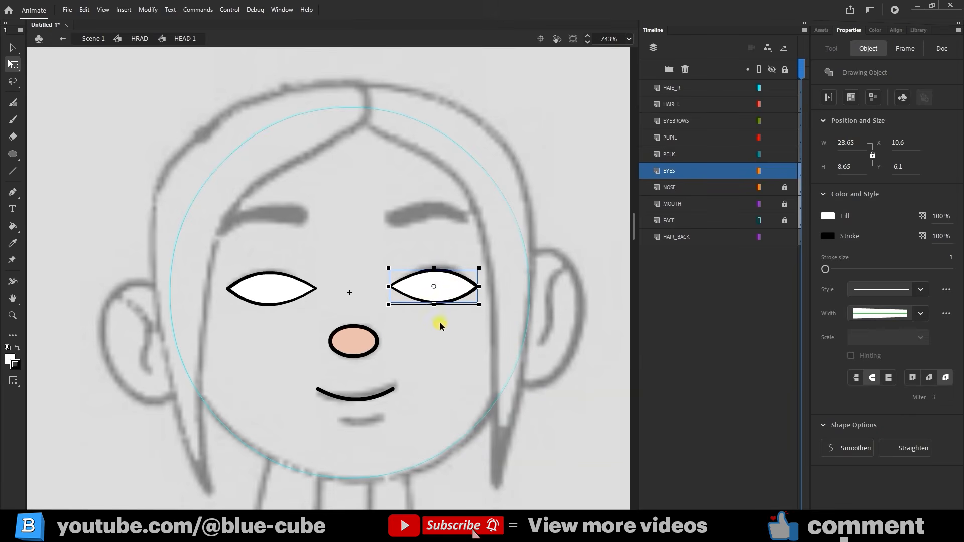
left_click_drag(458, 285, 458, 289)
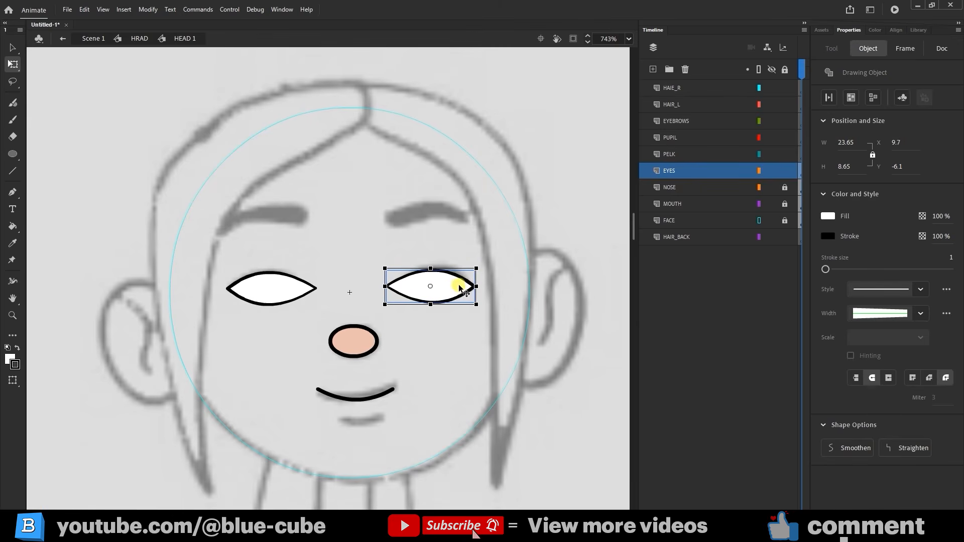
Step: Lock the EYES layer and draw a circle about 6.6 wide between the eyes on the PELK layer
left_click(784, 170)
left_click(689, 152)
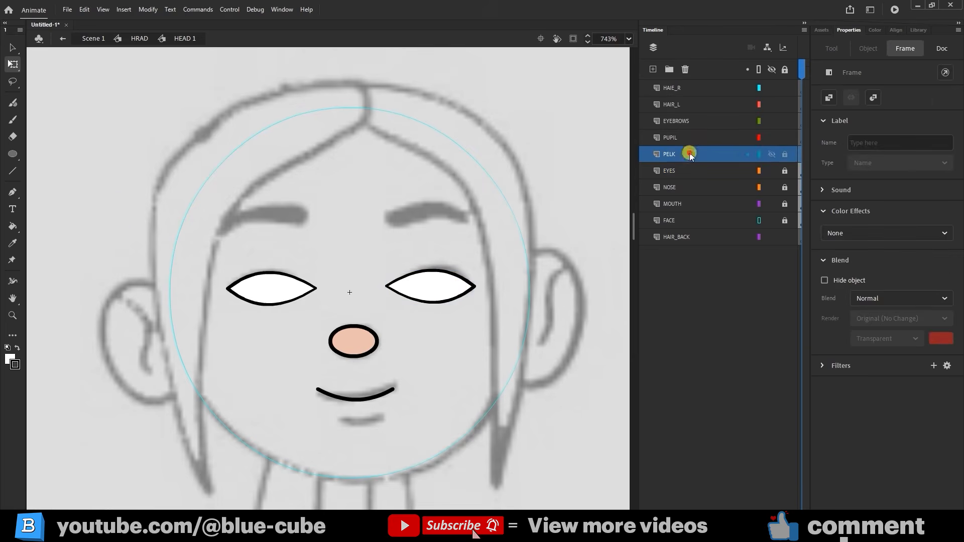
left_click(12, 154)
mouse_move(340, 241)
left_mouse_down()
mouse_move(370, 273)
mouse_move(362, 269)
left_mouse_up()
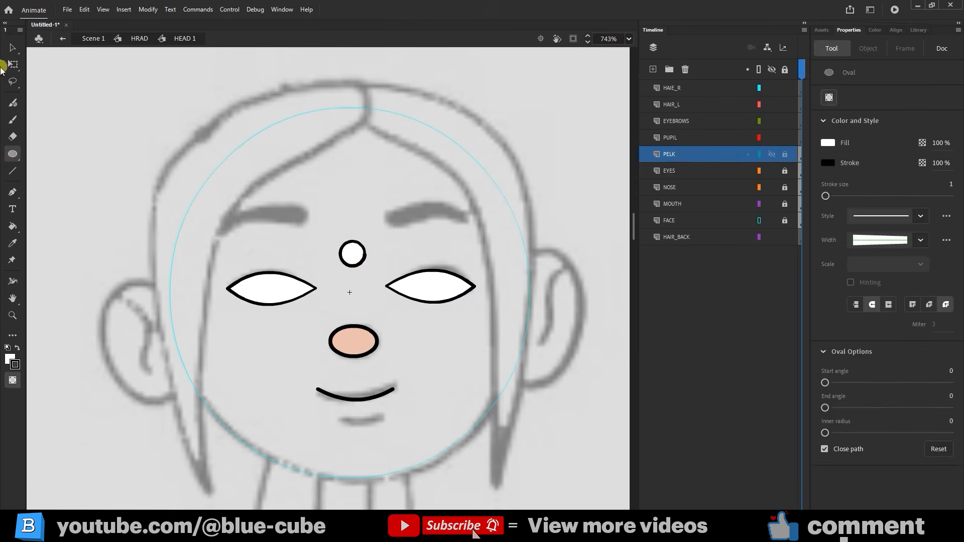
Step: Remove the small circle's stroke and set its fill to black, #000000
left_click(12, 65)
left_click_drag(393, 222, 318, 273)
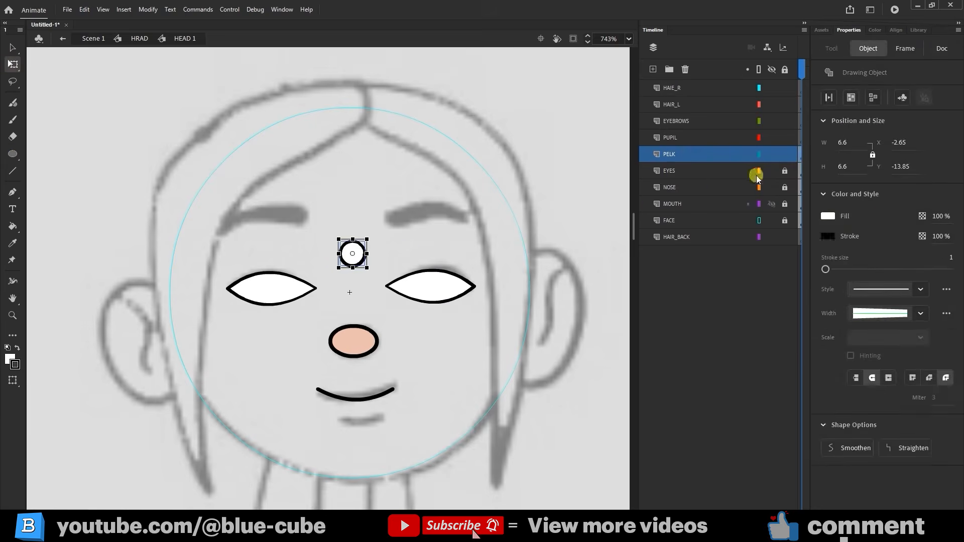
left_click(827, 236)
left_click(803, 246)
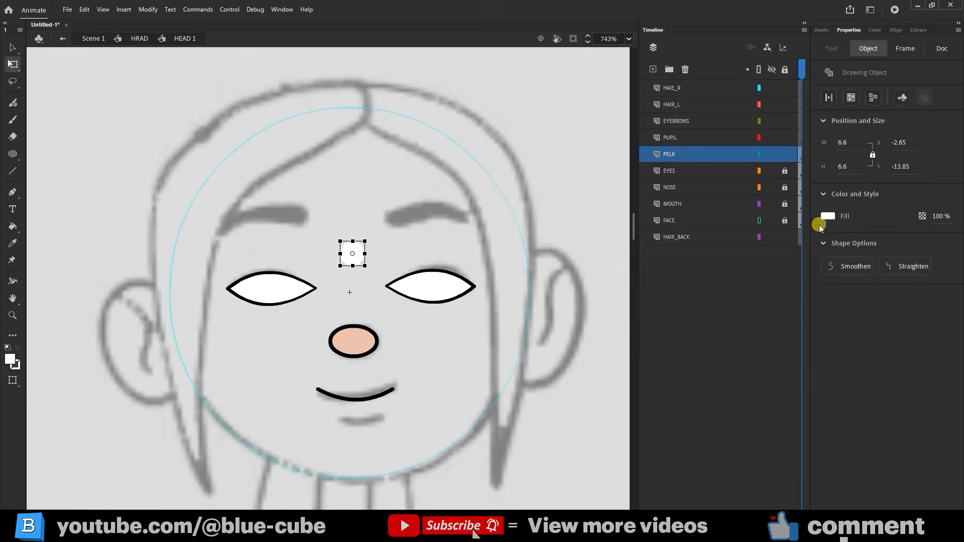
left_click(828, 216)
left_click(679, 246)
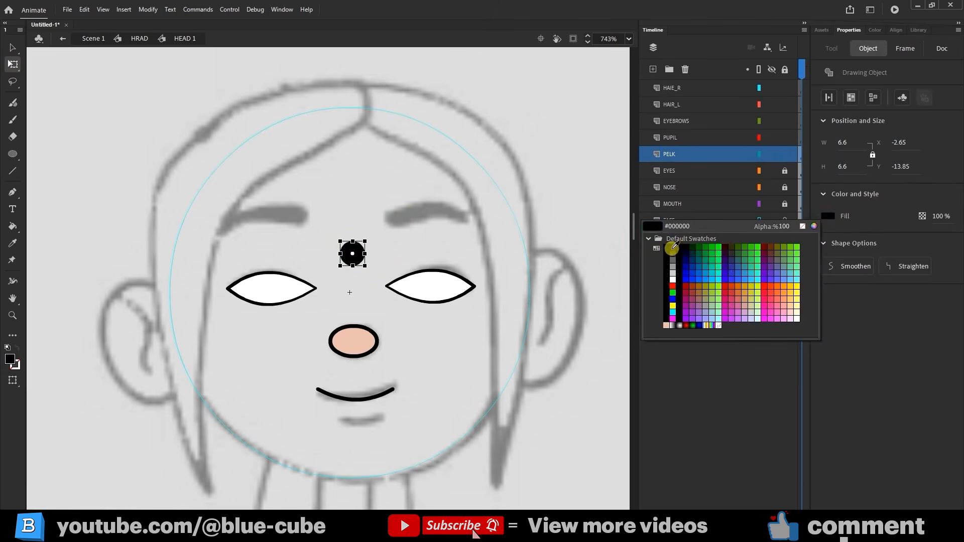
left_click(673, 247)
Step: Place the black circle in the left-hand eye at 8.2 by 8.2, and copy it into the right-hand eye at X 17.9, Y -5.45
left_click_drag(351, 257, 278, 295)
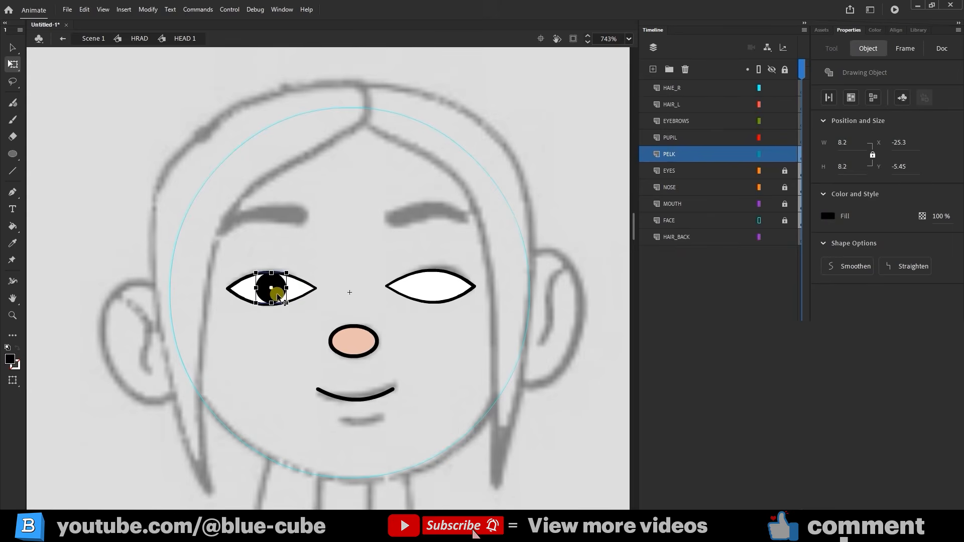
left_click(562, 242)
left_click(689, 158)
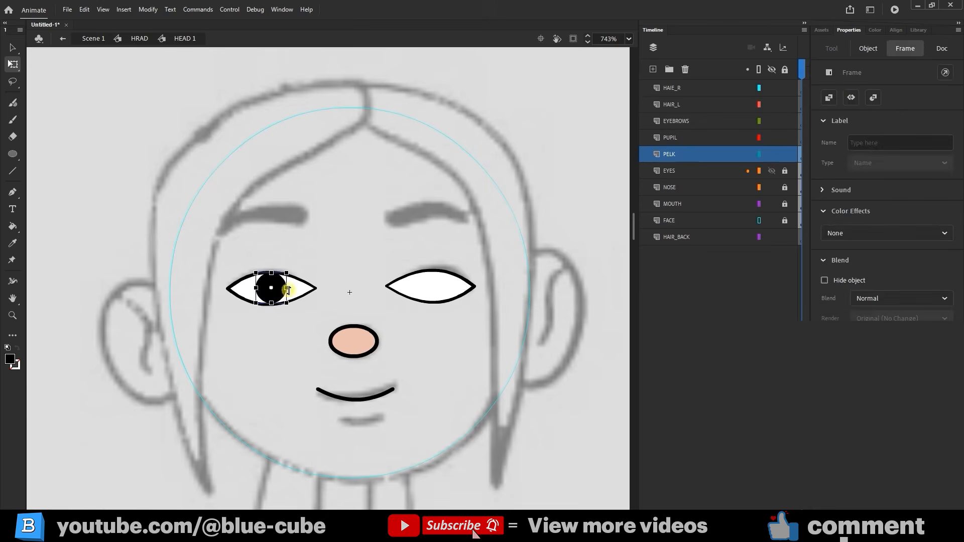
mouse_move(271, 287)
left_mouse_down()
mouse_move(443, 326)
mouse_move(433, 300)
left_mouse_up()
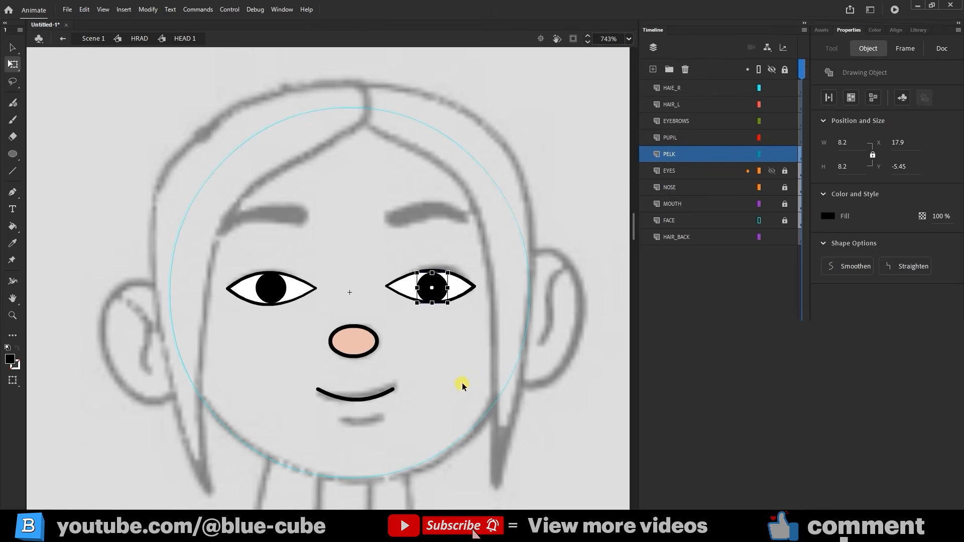
Step: Nudge the black circle slightly up and to the right to centre it in the right-hand eye, and deselect it
key("Up")
key("Up")
key("Right")
key("Right")
key("Right")
left_click(393, 369)
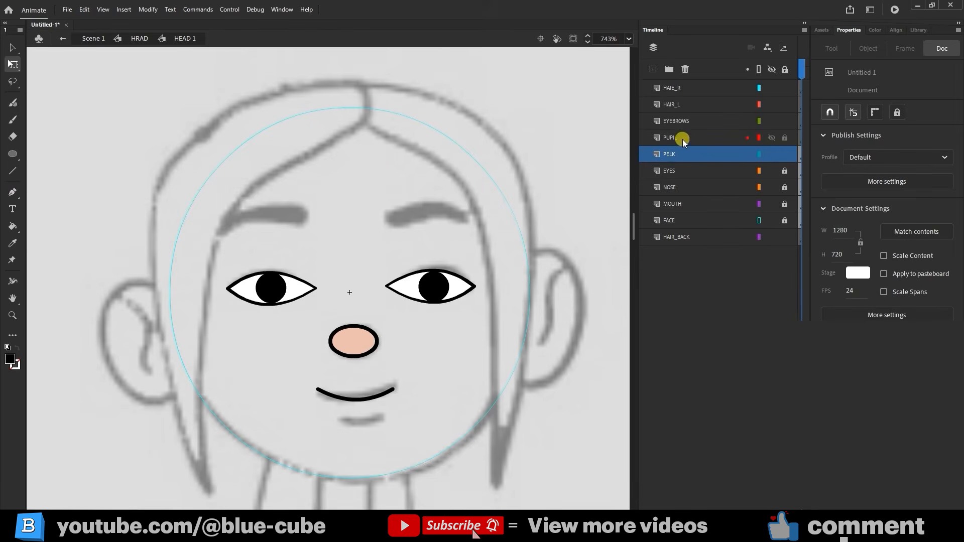
Step: Move both black eye circles from the PELK layer to the PUPIL layer
left_click(672, 154)
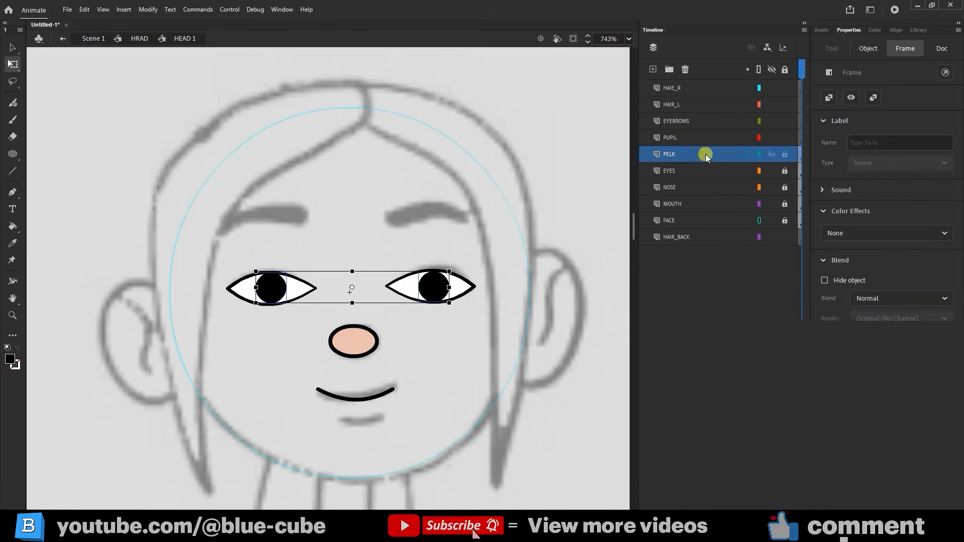
mouse_move(428, 294)
left_mouse_down()
mouse_move(362, 275)
mouse_move(424, 222)
mouse_move(414, 234)
left_mouse_up()
key("ctrl+x")
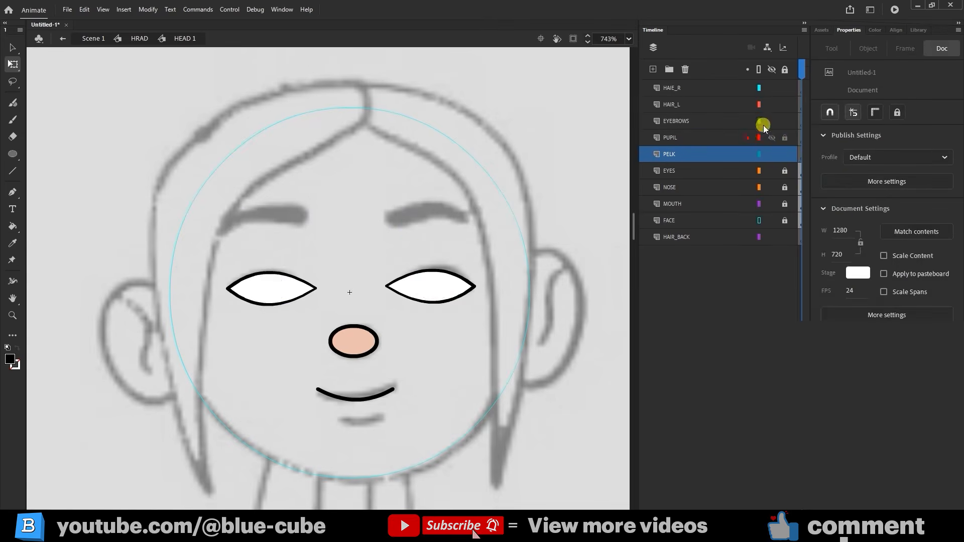
left_click(673, 138)
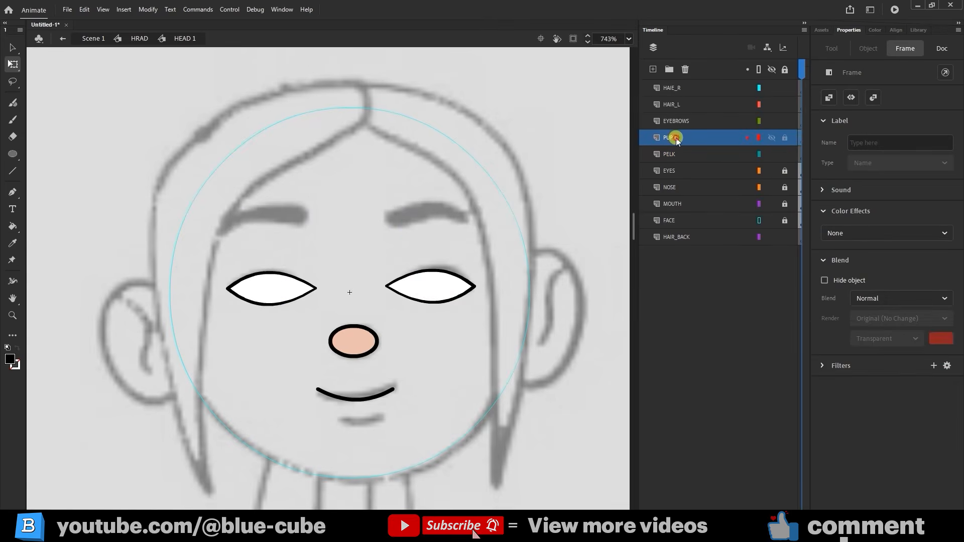
key("ctrl+v")
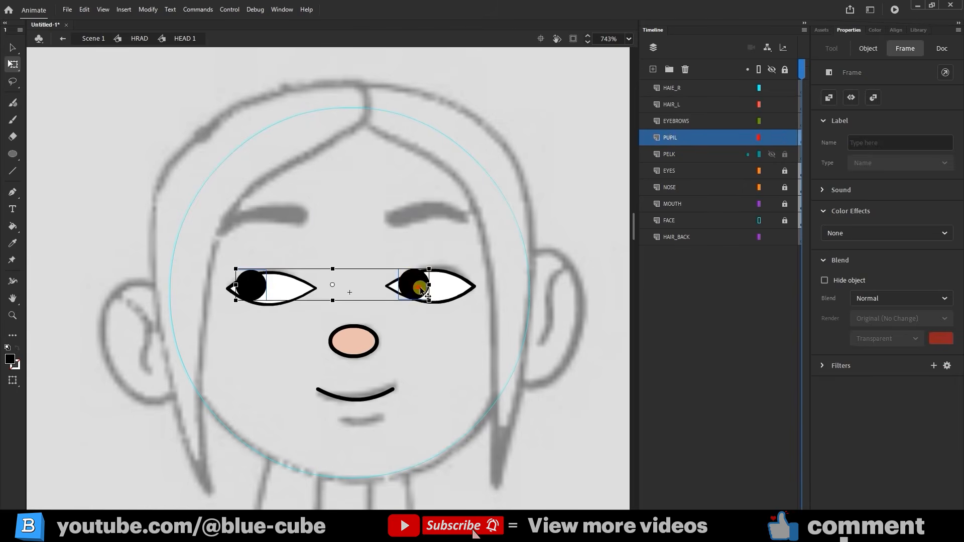
Step: Reposition the pair of black circles over the centres of both eyes, at about X -25.45, Y -5.9
left_click_drag(425, 283, 435, 295)
key("Up")
key("Up")
key("Up")
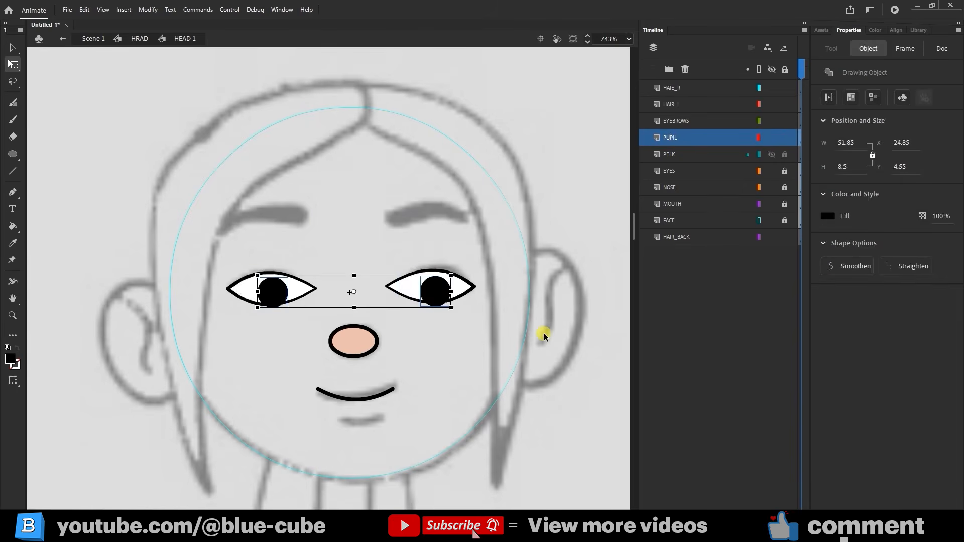
key("Left")
key("Left")
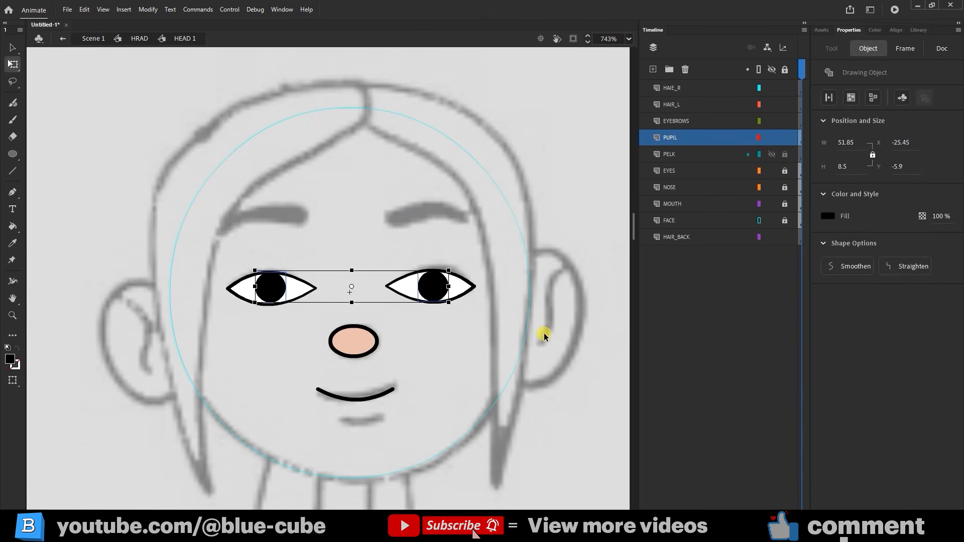
Step: Rename the PELK layer as EYELID, and activate the Line tool on the EYEBROWS layer
left_click(673, 154)
double_click(673, 154)
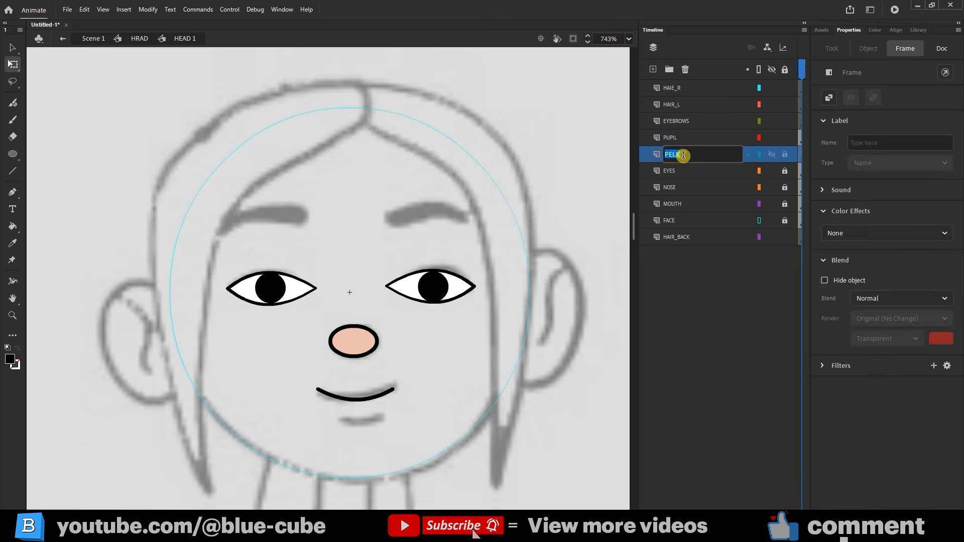
type("EYELID")
left_click(651, 155)
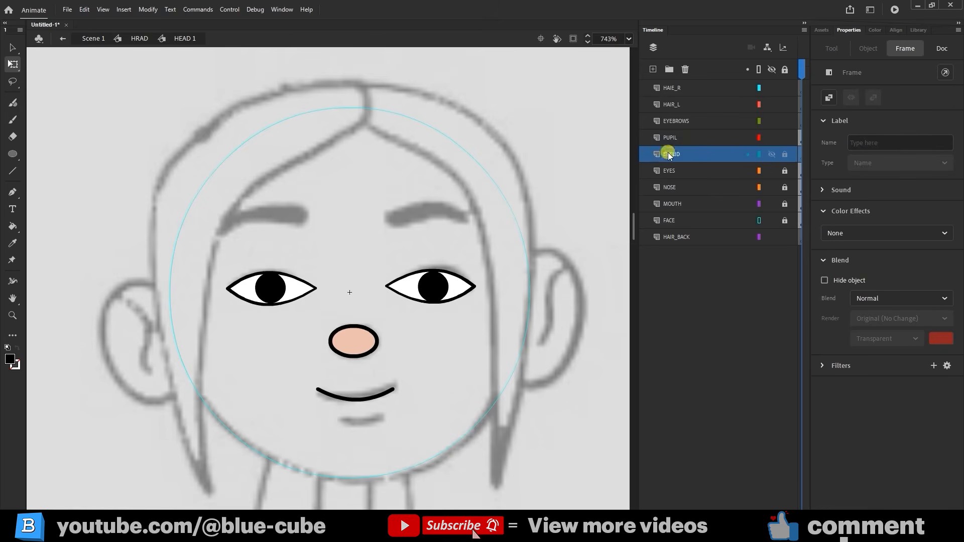
left_click(679, 139)
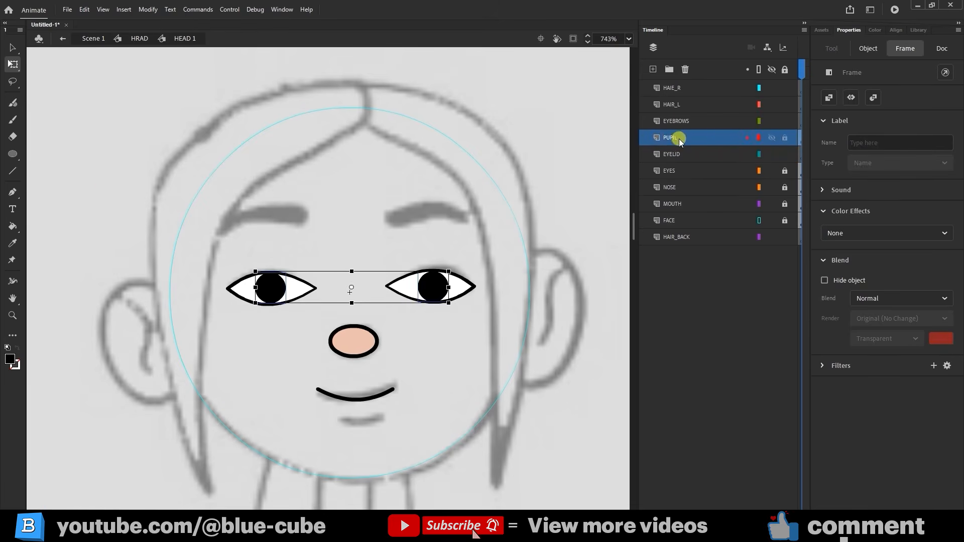
left_click(676, 121)
left_click(13, 170)
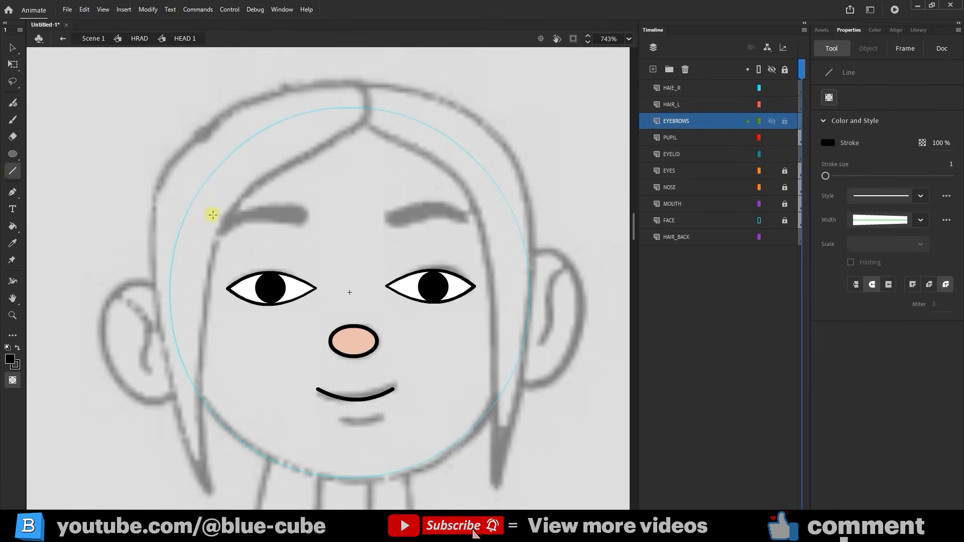
left_click_drag(387, 219, 437, 205)
left_click_drag(436, 206, 463, 219)
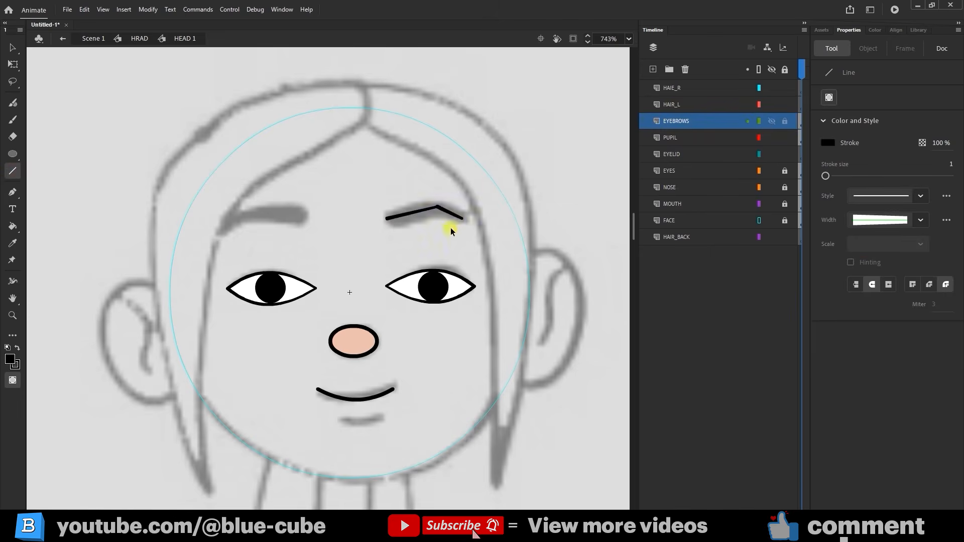
key("ctrl+z")
key("ctrl+z")
Step: Set the Line tool to the uniform width profile and a stroke size of 4
left_click(887, 220)
left_click(892, 261)
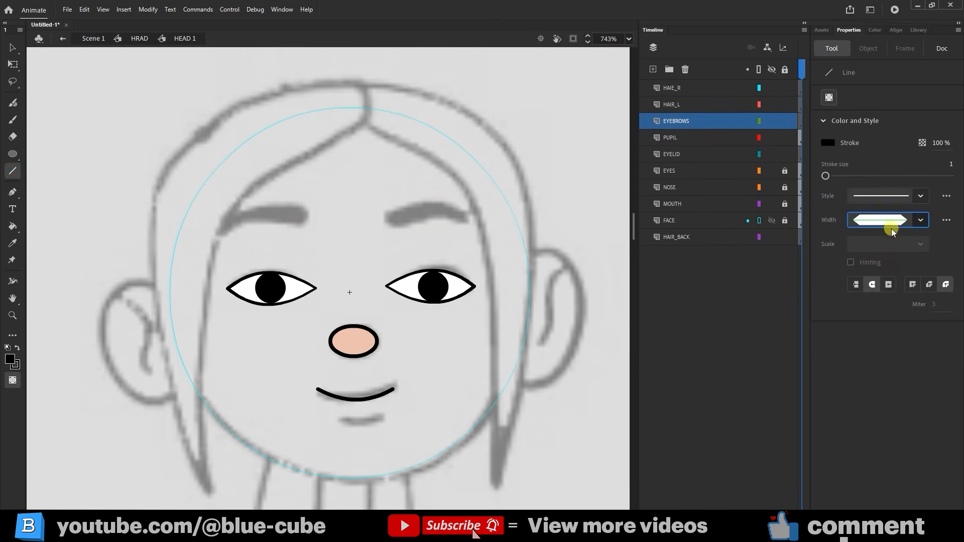
left_click(892, 232)
left_click(890, 225)
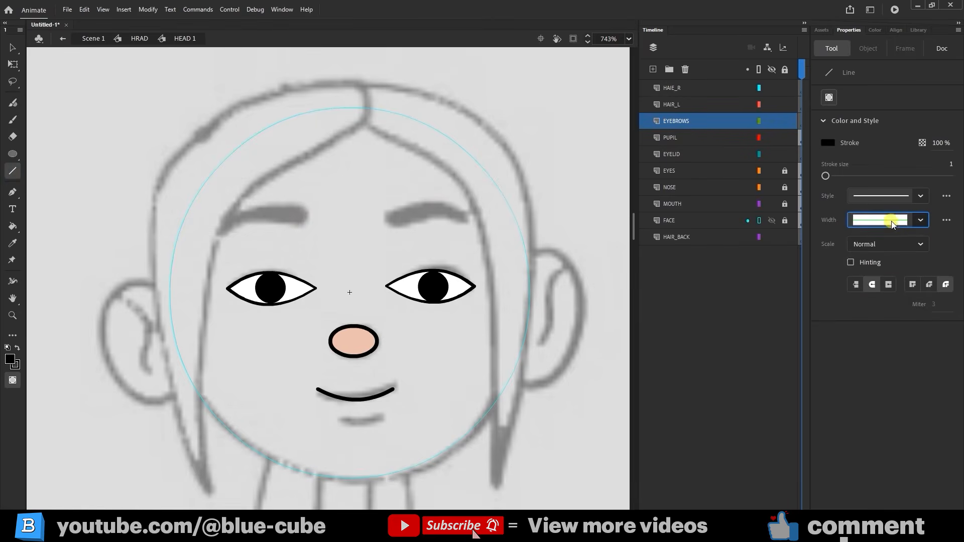
left_click(952, 162)
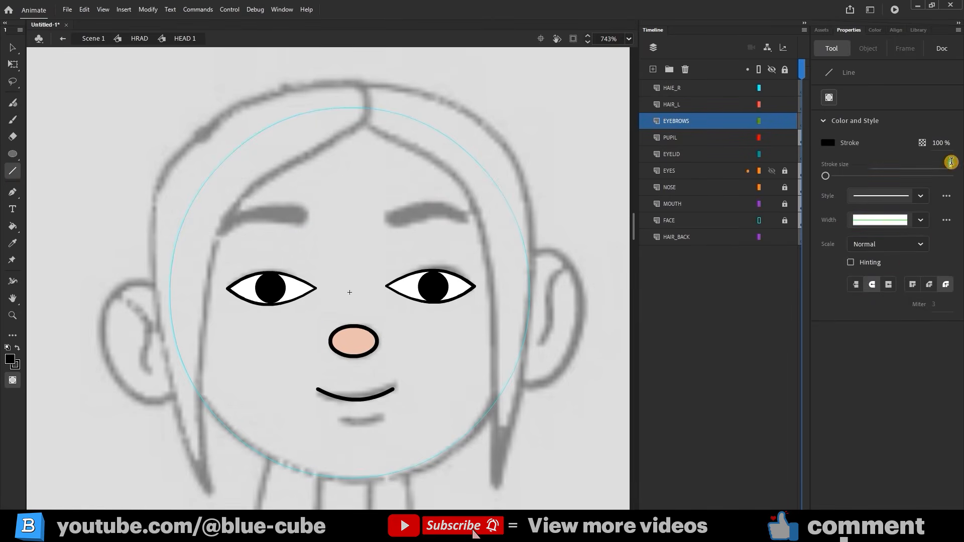
type("4")
key("Return")
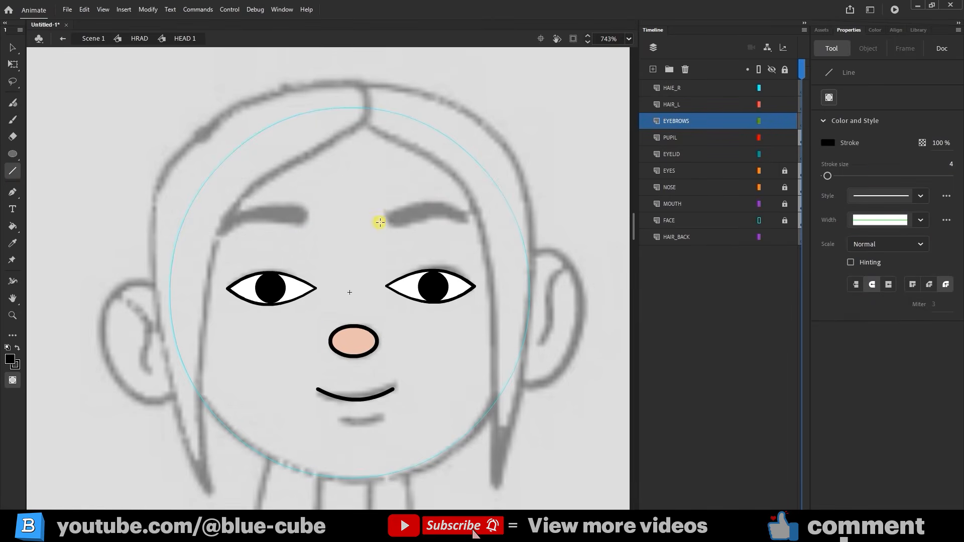
Step: Draw the right-hand eyebrow as two angled lines about 22 wide in total, the outer one tapering, and nudge the outer line to the right
left_click_drag(380, 222, 463, 221)
left_click(13, 63)
left_click(68, 91)
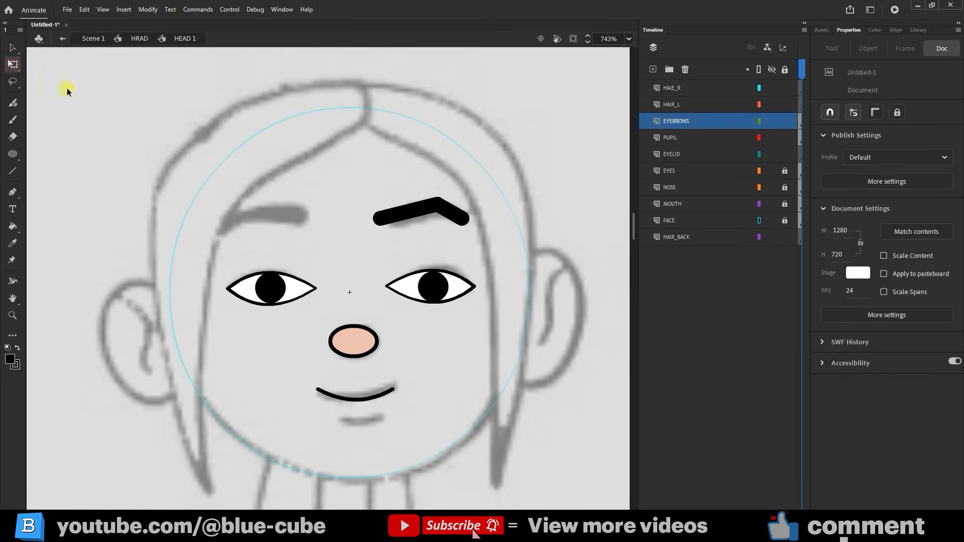
left_click(13, 281)
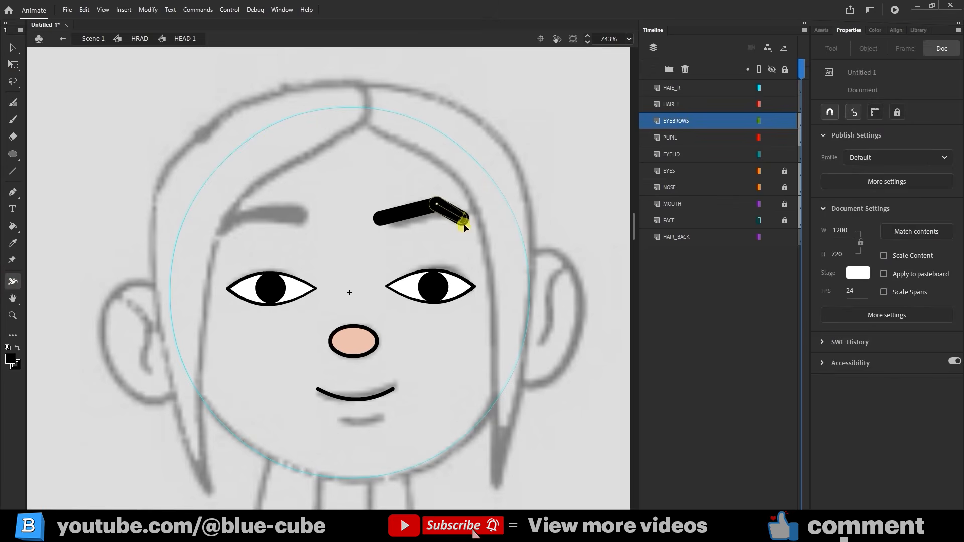
key("q")
left_click(453, 213)
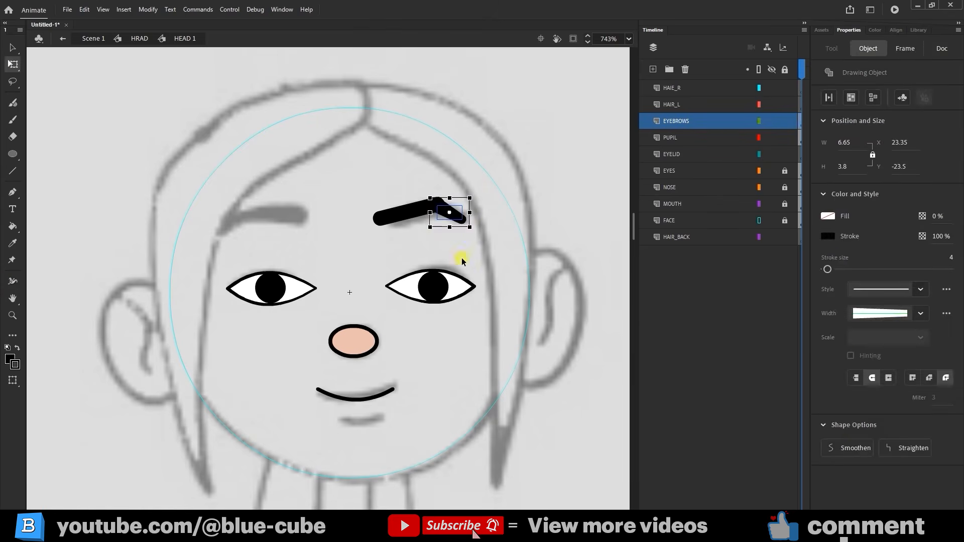
key("Right")
key("Right")
Step: Combine the eyebrow's lines into one drawing object and place a horizontally flipped copy over the left-hand sketched eyebrow, at X -34.15, Y -23.8
left_click_drag(490, 184, 331, 251)
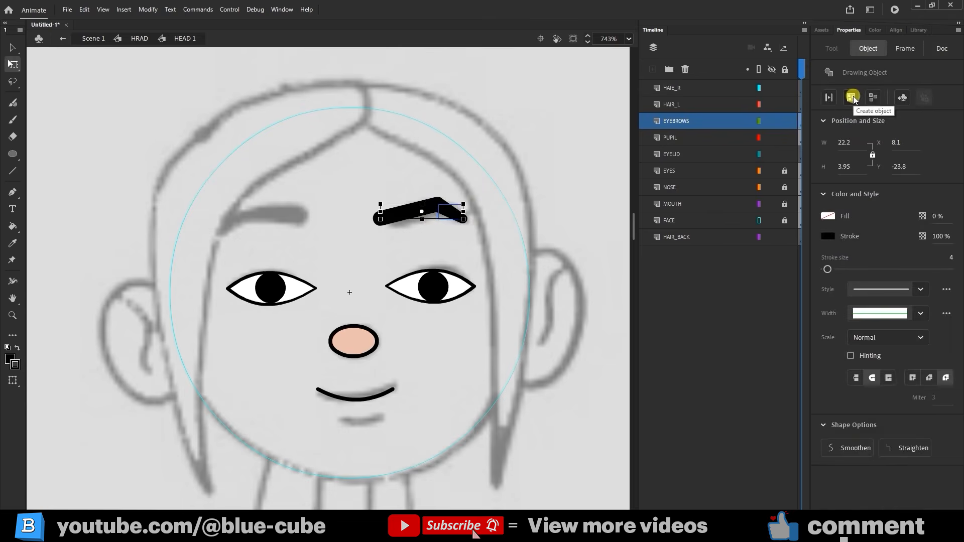
left_click(853, 97)
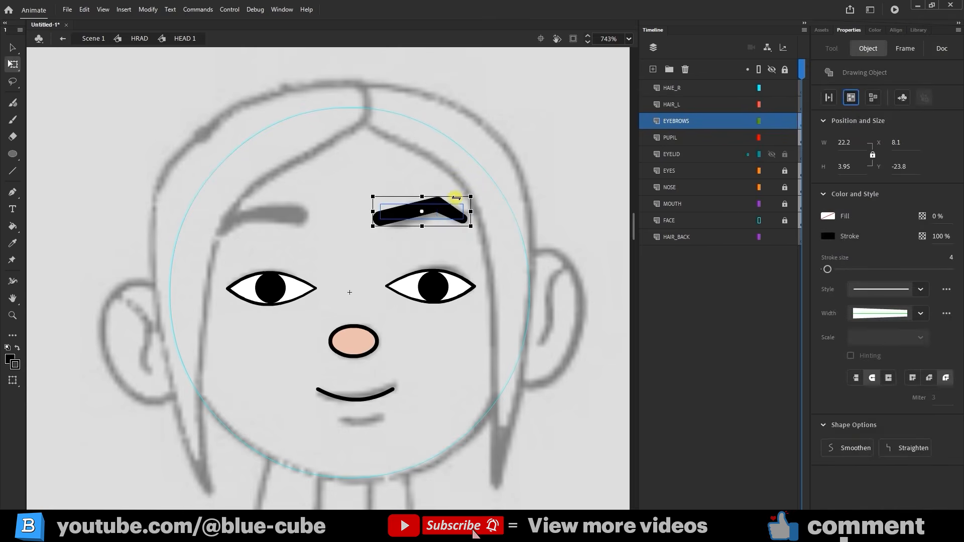
key("ctrl+c")
key("ctrl+v")
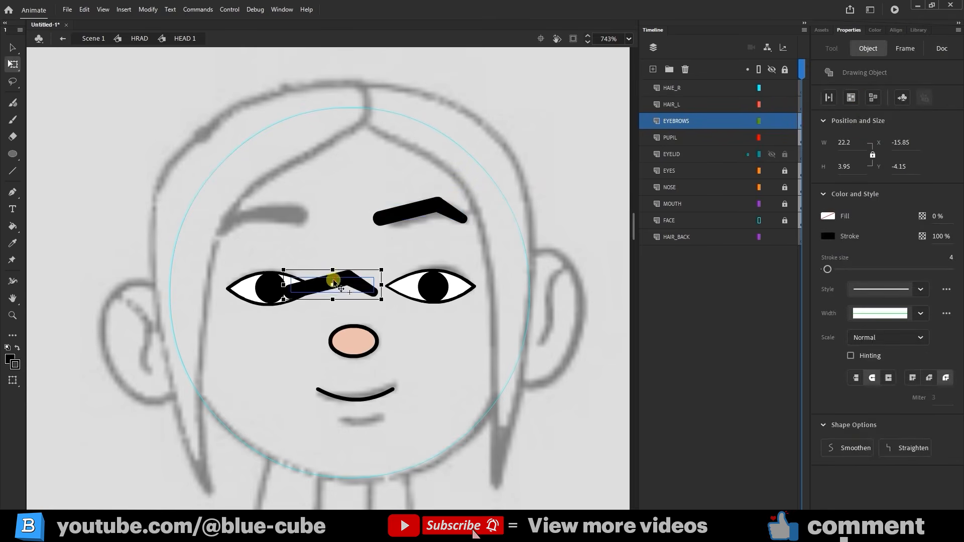
left_click_drag(330, 279, 301, 208)
right_click(300, 208)
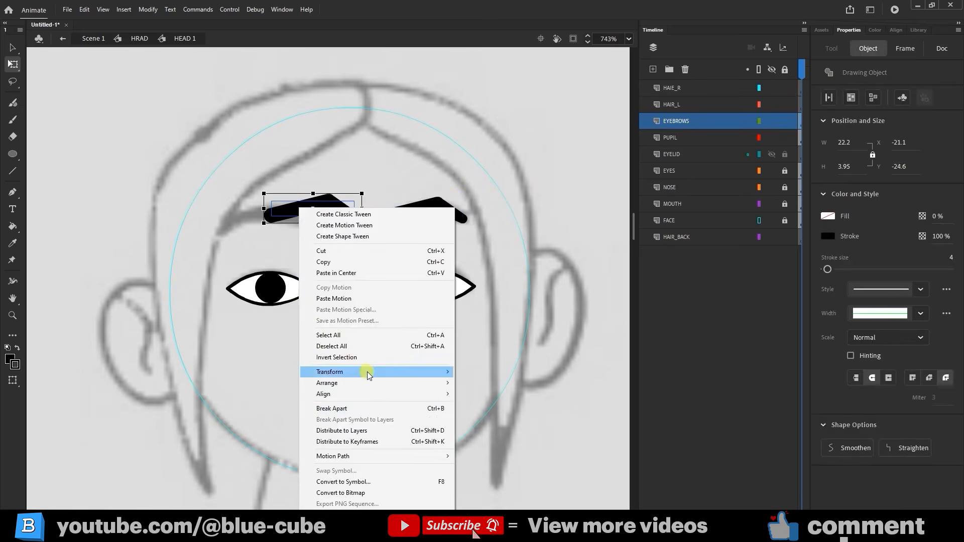
mouse_move(366, 372)
left_click(501, 477)
left_click_drag(343, 219, 295, 222)
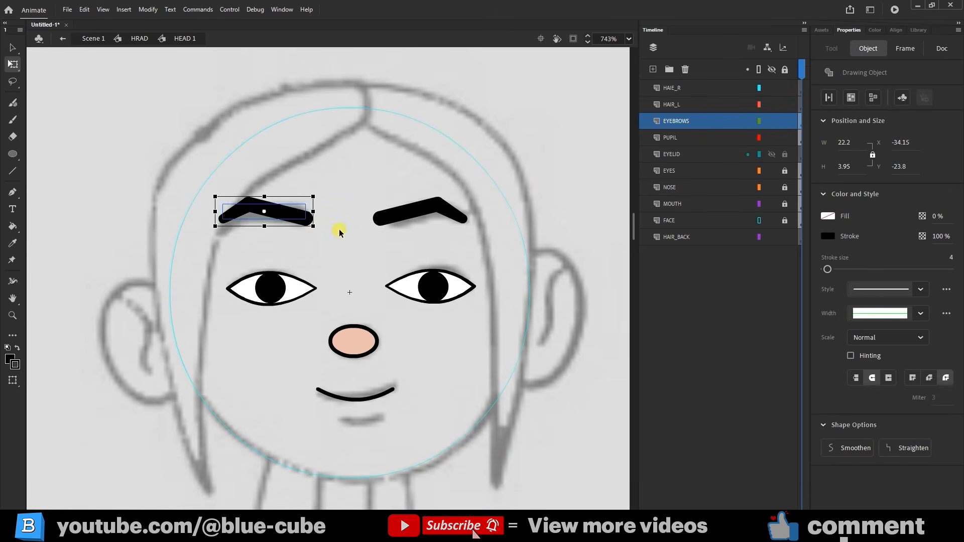
Step: Lock the EYELID, PUPIL and EYEBROWS layers
left_click(785, 155)
left_click(785, 137)
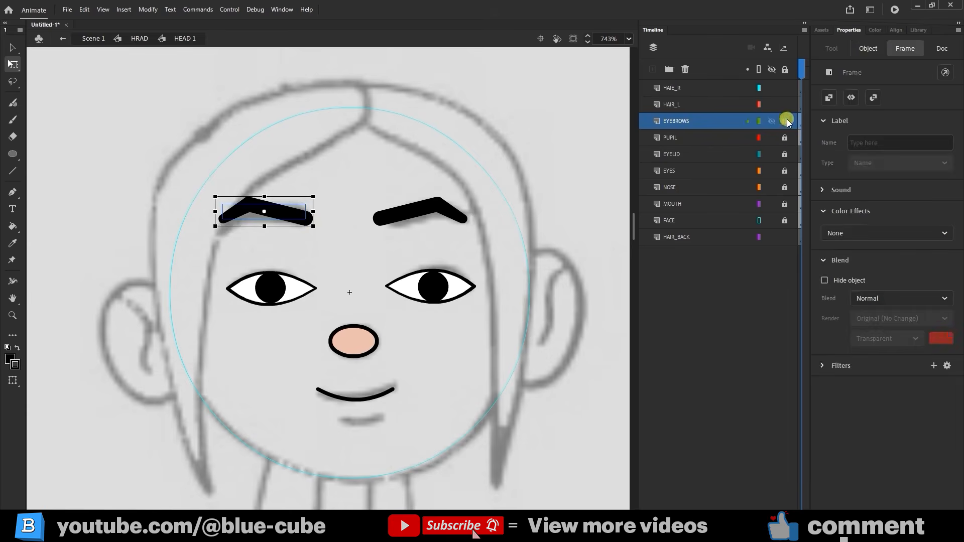
left_click(785, 121)
Step: On the HAIR_L layer, outline the left-hand hair section from the parting to its lower tip with straight lines at stroke size 1
left_click(694, 105)
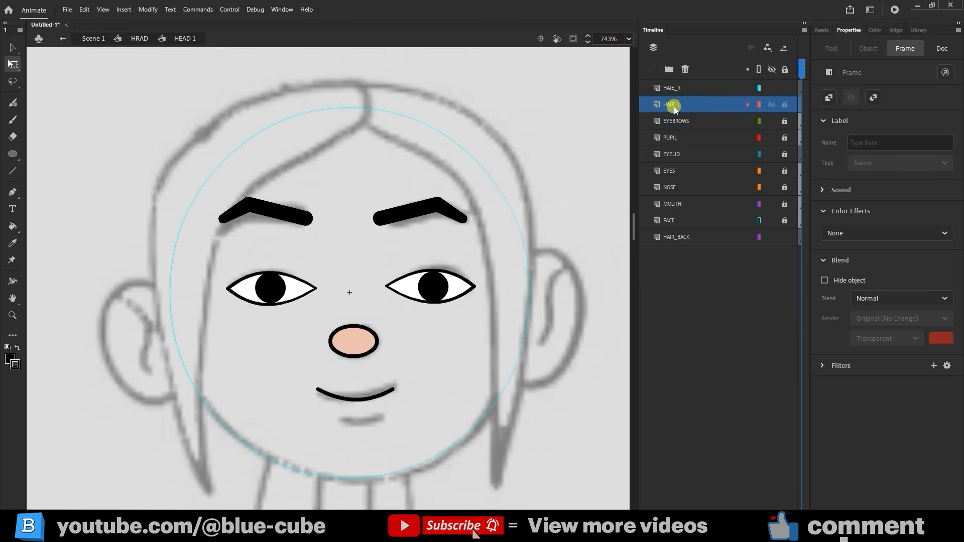
left_click(13, 171)
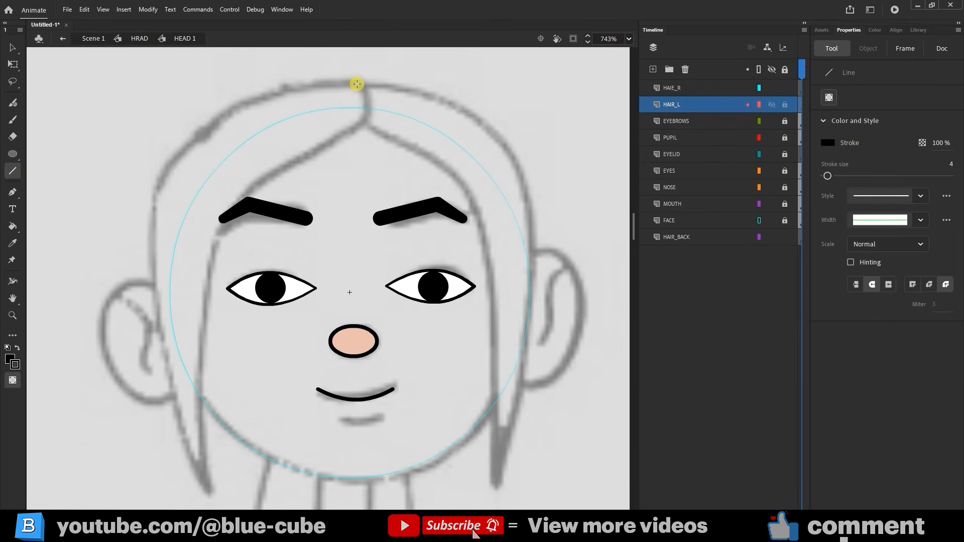
left_click_drag(356, 84, 362, 128)
key("ctrl+z")
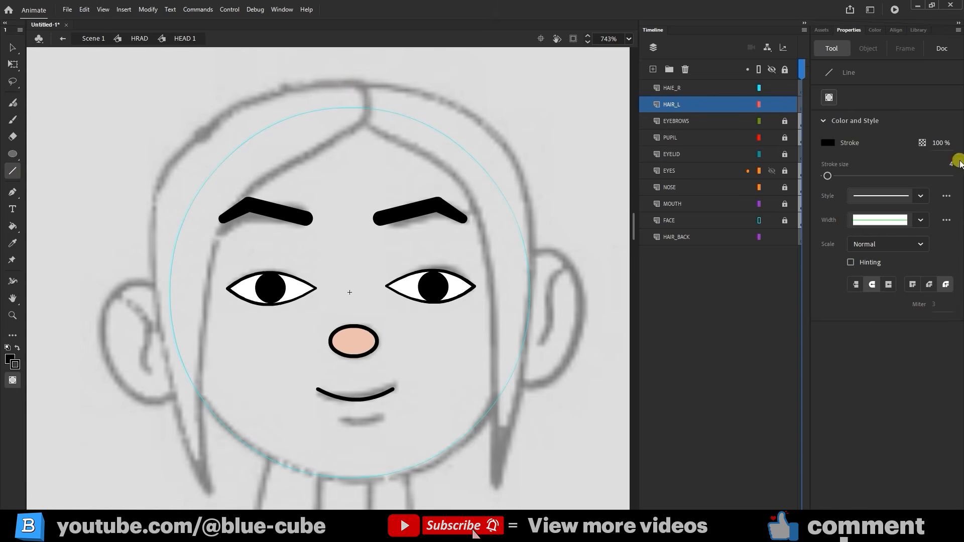
left_click(952, 165)
mouse_move(366, 86)
left_mouse_down()
mouse_move(212, 136)
mouse_move(146, 194)
mouse_move(183, 430)
mouse_move(206, 491)
mouse_move(221, 219)
mouse_move(219, 240)
mouse_move(233, 217)
mouse_move(366, 129)
mouse_move(367, 88)
left_mouse_up()
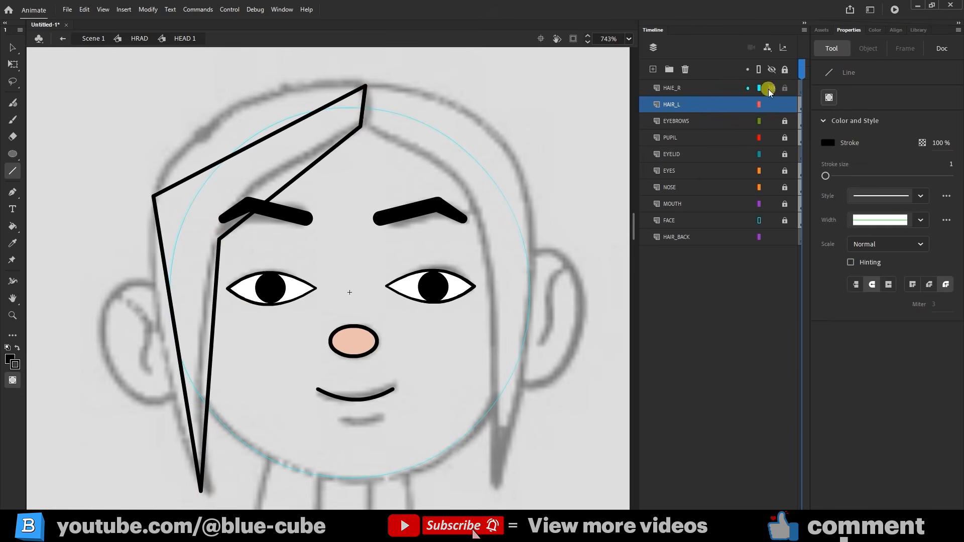
Step: Hide every layer except HAIR_L
left_click(772, 70)
left_click(772, 71)
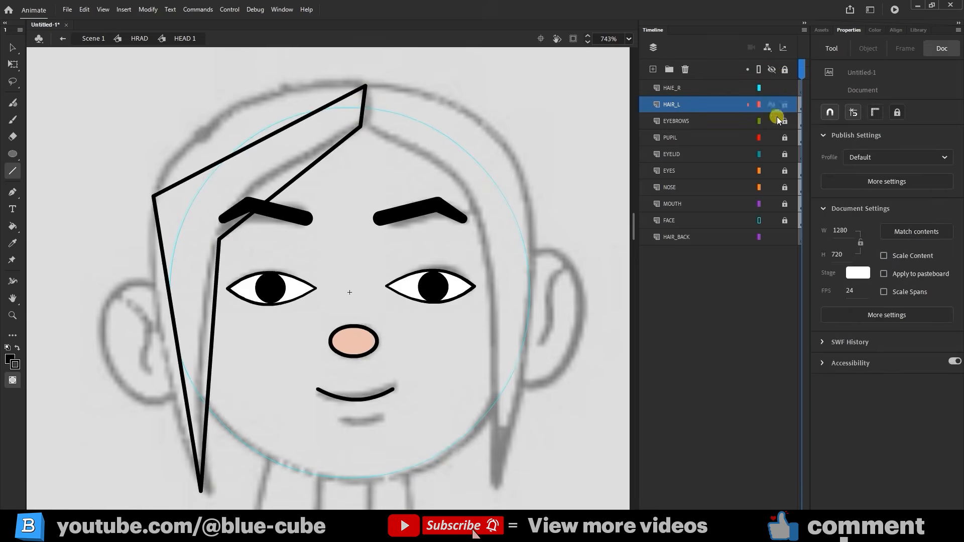
left_click(772, 105, "alt")
Step: Bend the crown, forehead, inner and outer lines of the left-hand hair outline into curves that follow the sketch
left_click(10, 50)
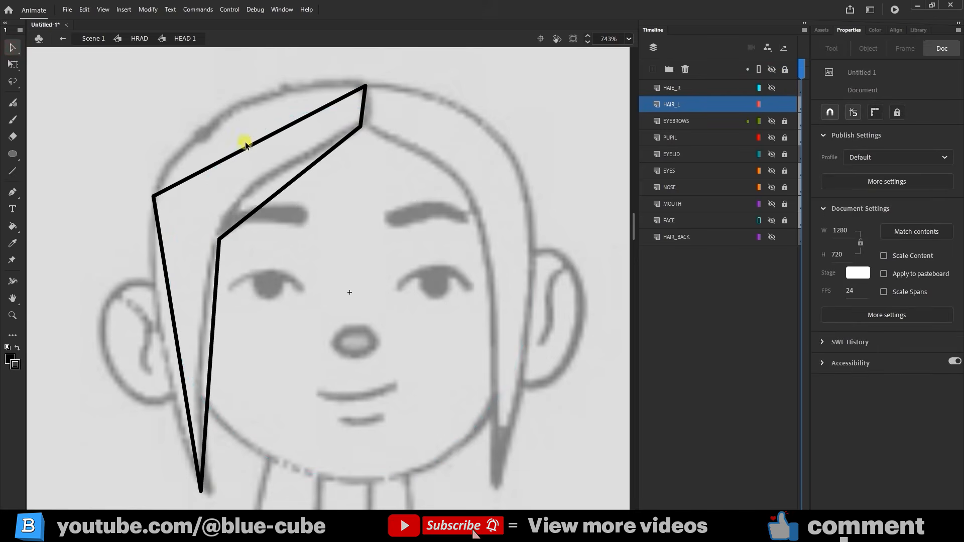
left_click_drag(246, 148, 227, 109)
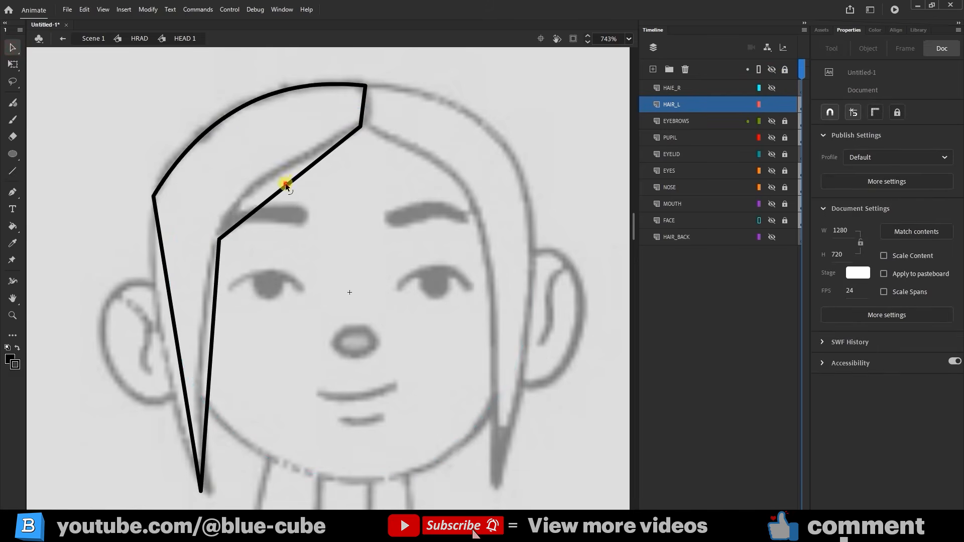
left_click_drag(286, 183, 266, 179)
left_click_drag(213, 334, 208, 336)
left_click_drag(177, 360, 170, 362)
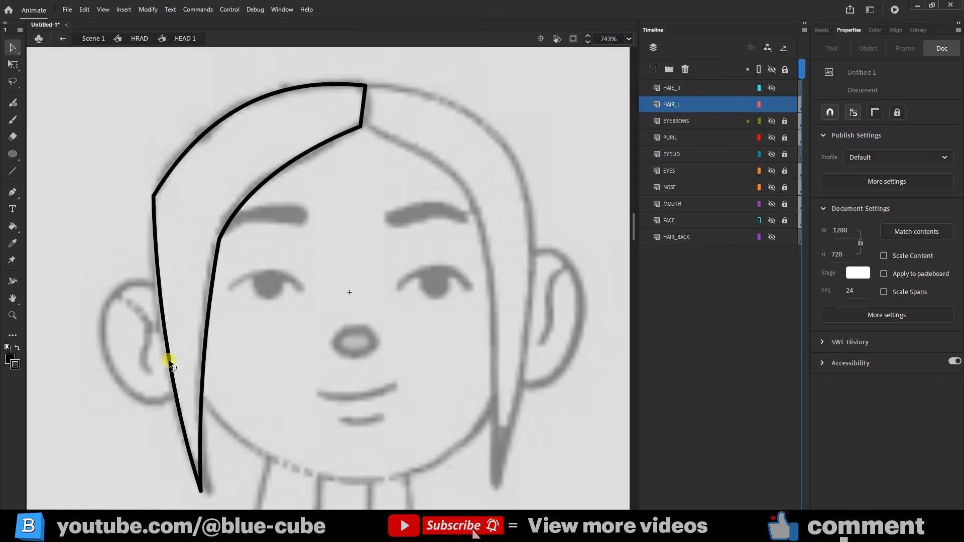
Step: Select all lines of the left-hand hair outline and combine them into one drawing object
key("q")
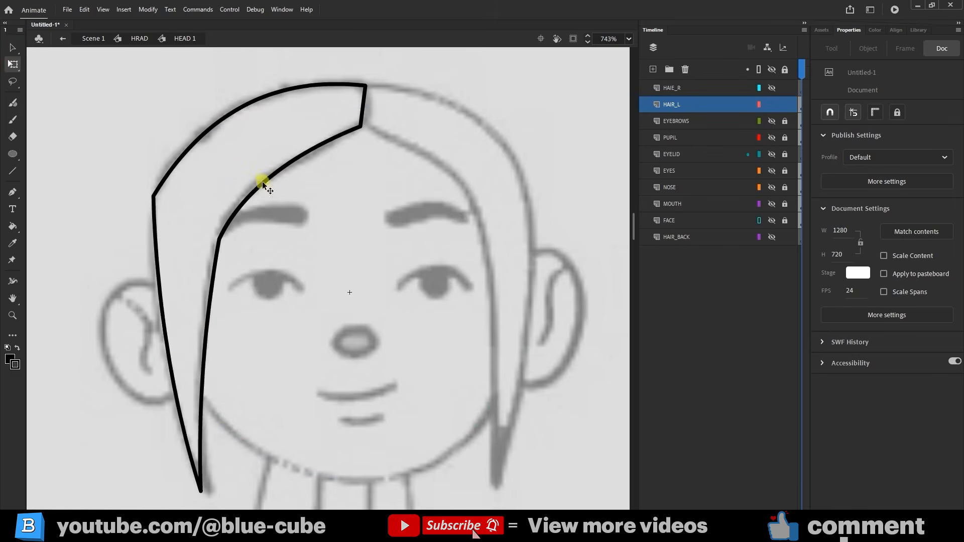
left_click_drag(411, 74, 94, 501)
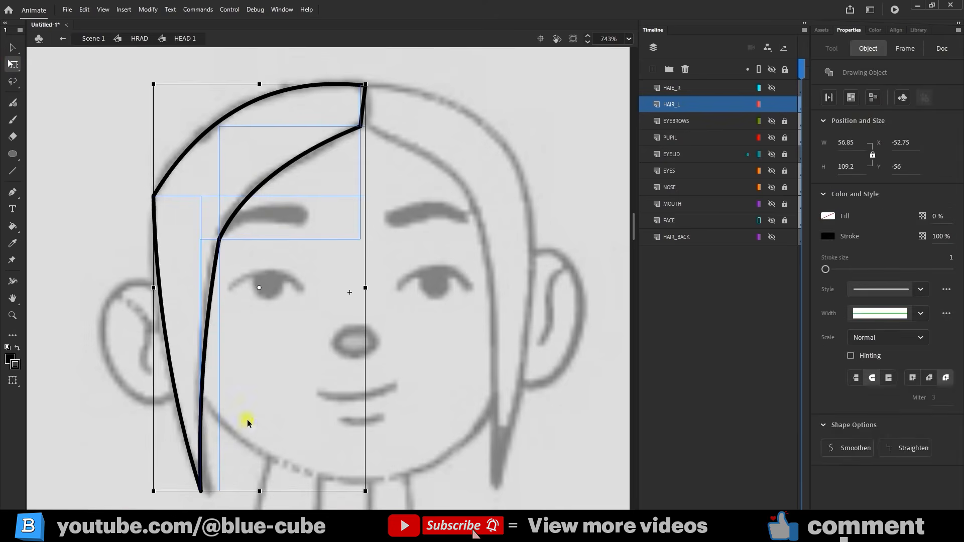
left_click(851, 97)
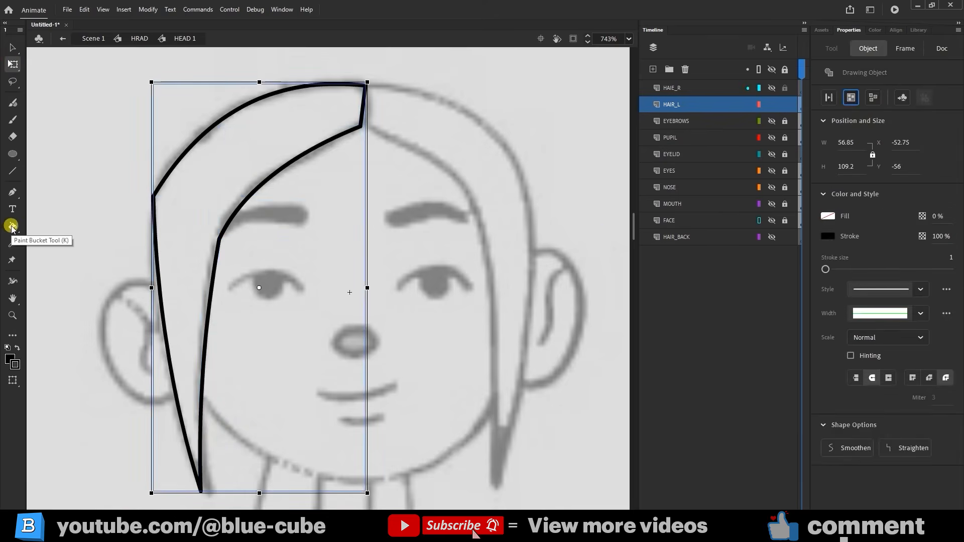
Step: Fill the left-hand hair section with a bright orange colour from the default swatches
left_click(12, 227)
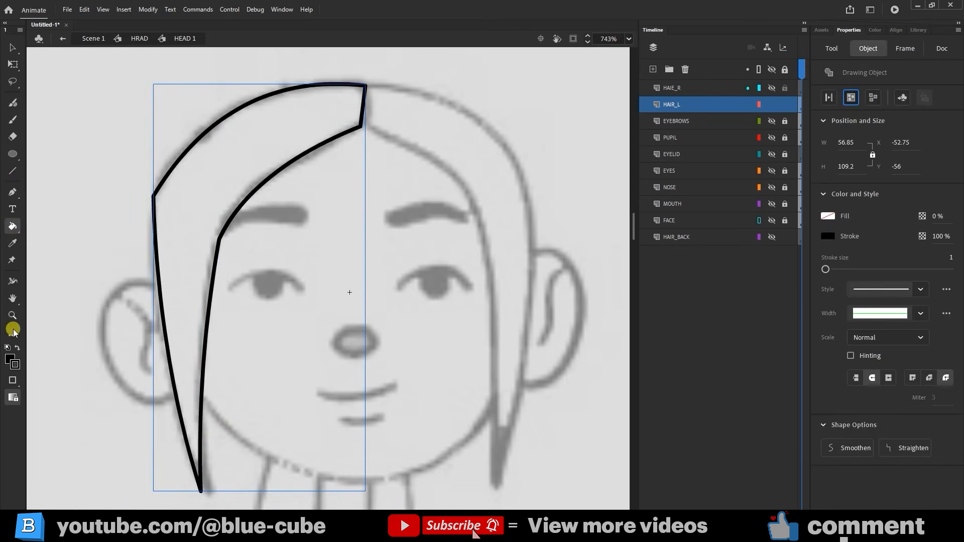
left_click(828, 217)
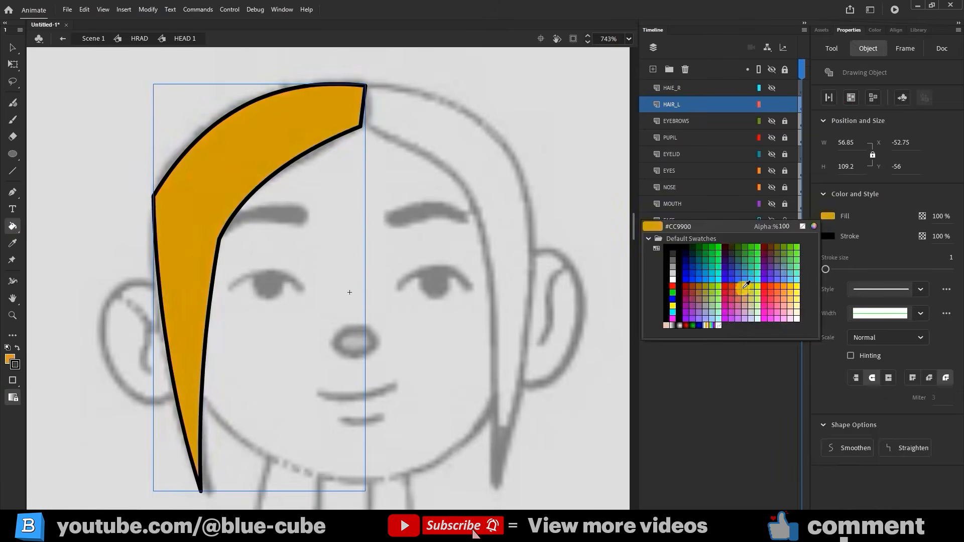
left_click(785, 290)
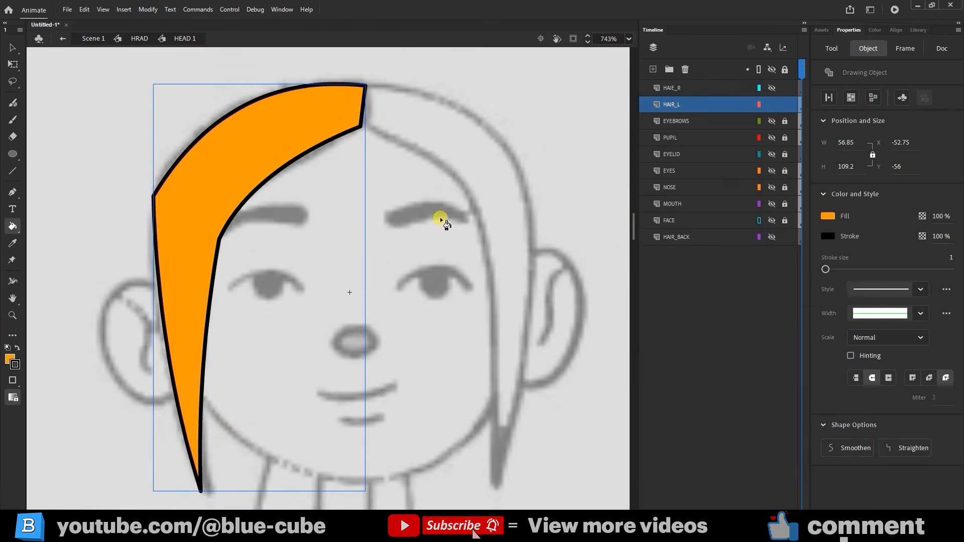
Step: Show the HAIE_R layer, paste a copy of the filled hair section, and move it over the other half of the head
key("q")
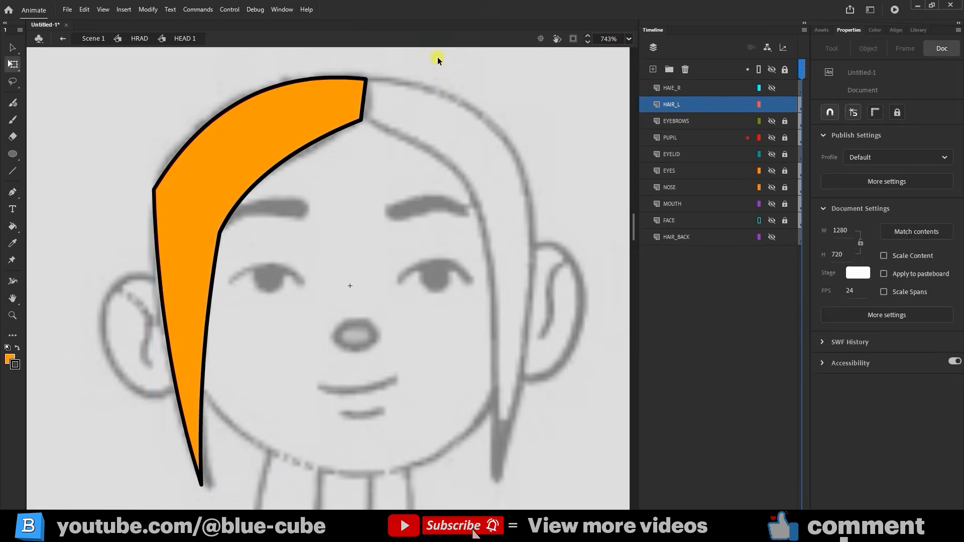
left_click_drag(435, 56, 94, 487)
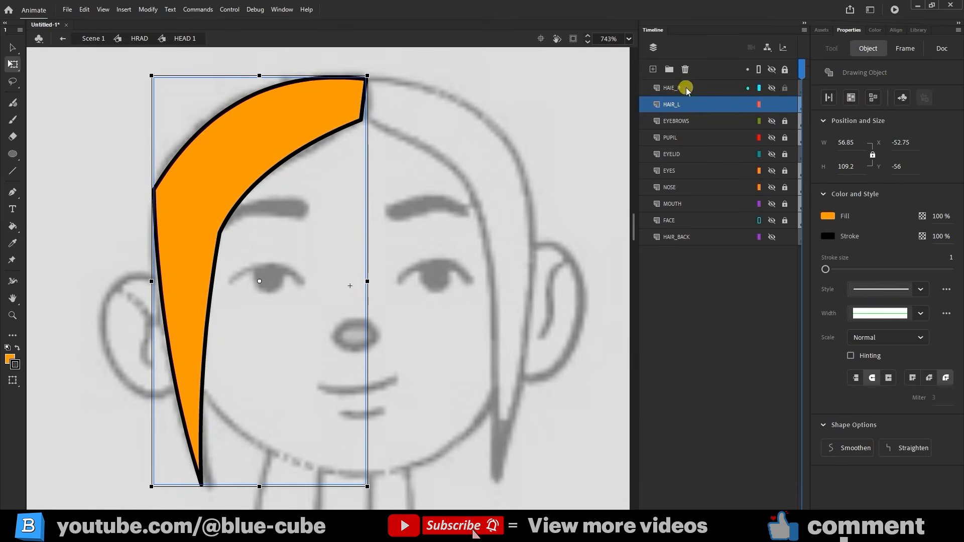
left_click(771, 88)
key("ctrl+v")
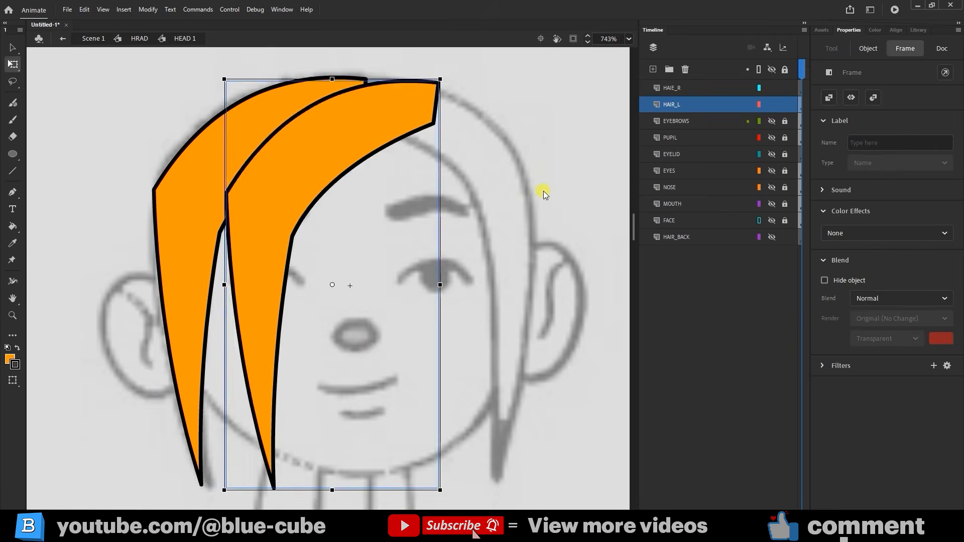
left_click_drag(338, 142, 425, 151)
Step: Flip the copied hair section horizontally and place it level with the original on the right-hand half of the head
right_click(462, 124)
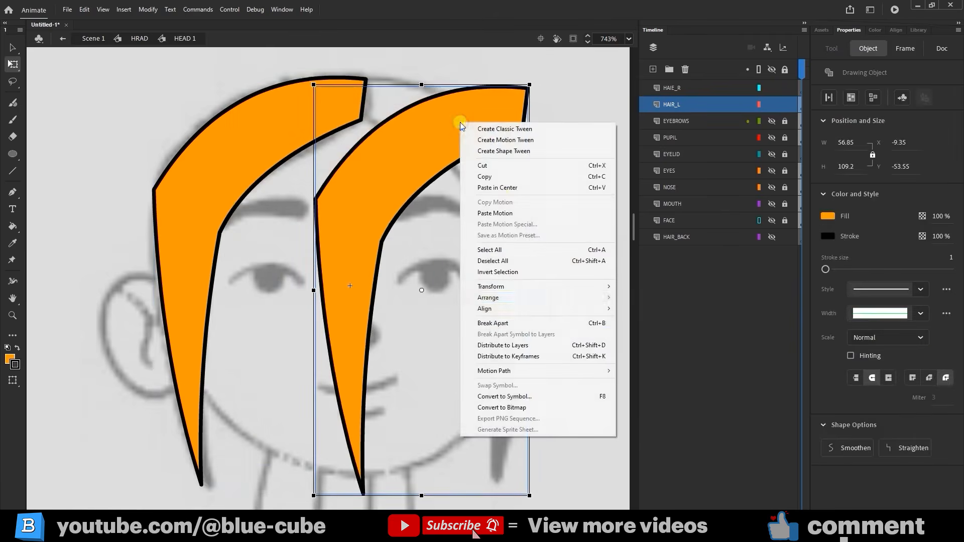
mouse_move(553, 286)
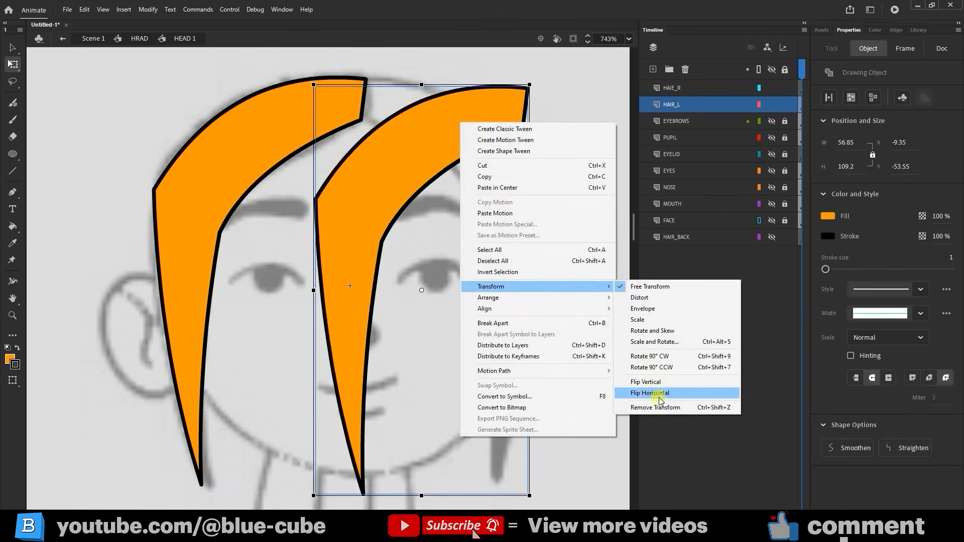
left_click(659, 399)
left_click_drag(448, 194, 485, 178)
left_click_drag(540, 254, 545, 261)
left_click_drag(494, 163, 513, 163)
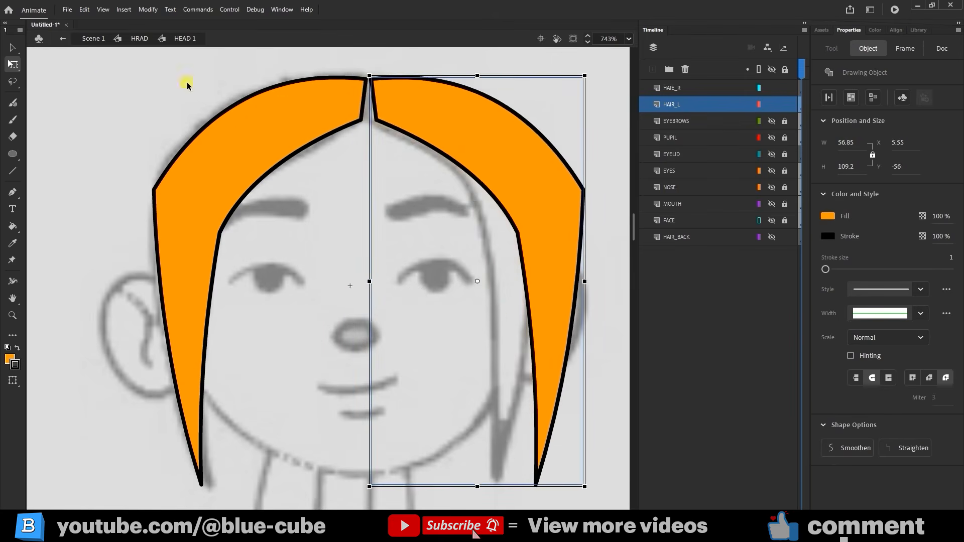
left_click_drag(432, 131, 456, 132)
Step: Curve the parting edges of both hair sections and move the right-hand section over until they meet at the parting
key("v")
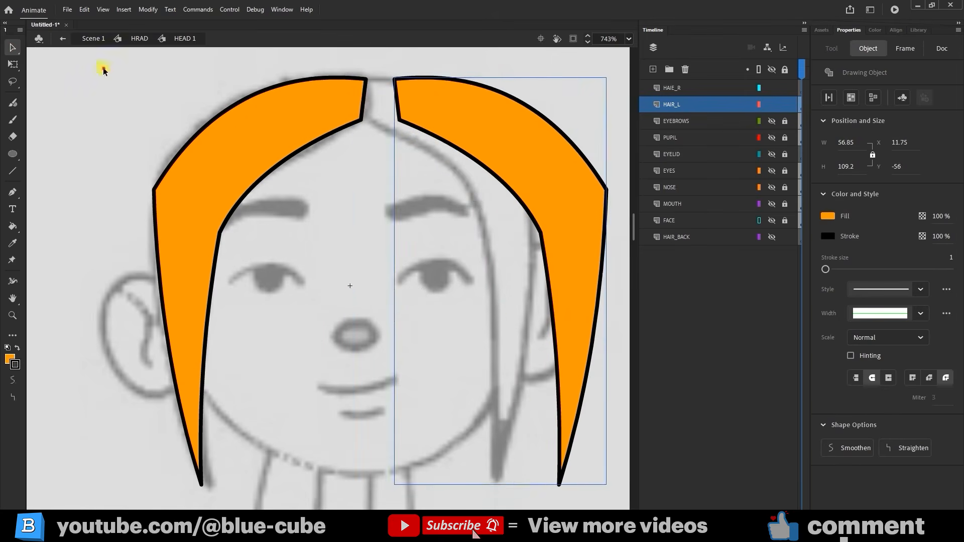
left_click(372, 100)
left_click_drag(398, 102, 389, 103)
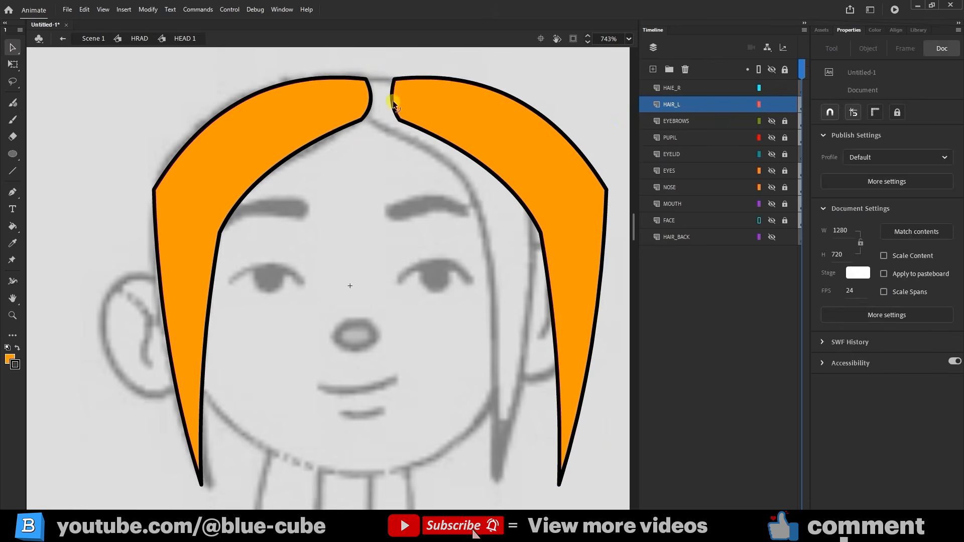
left_click(14, 66)
left_click_drag(563, 193, 527, 193)
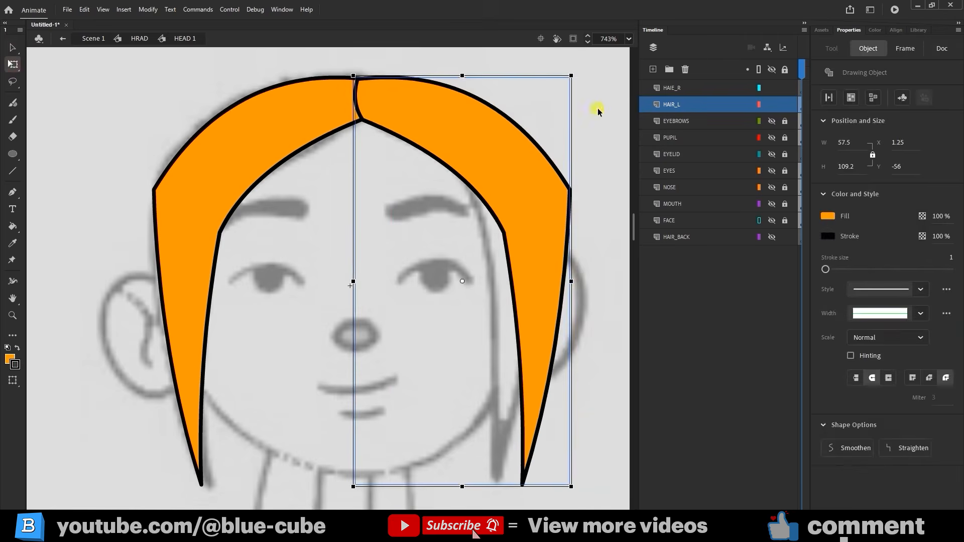
left_click(598, 108)
Step: Show all layers with the FACE layer in solid colour, then turn on the rulers and place a horizontal guide above the head
left_click(772, 221)
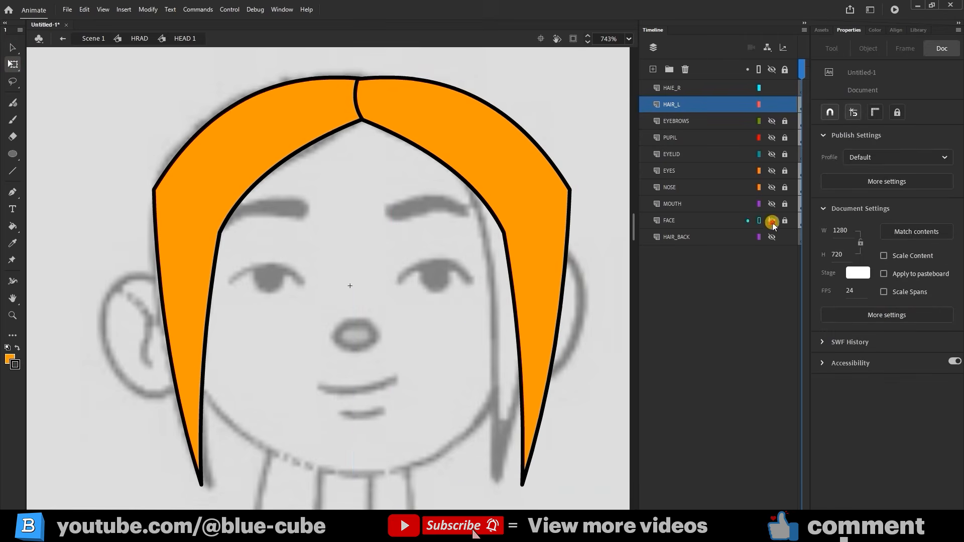
left_click(759, 221)
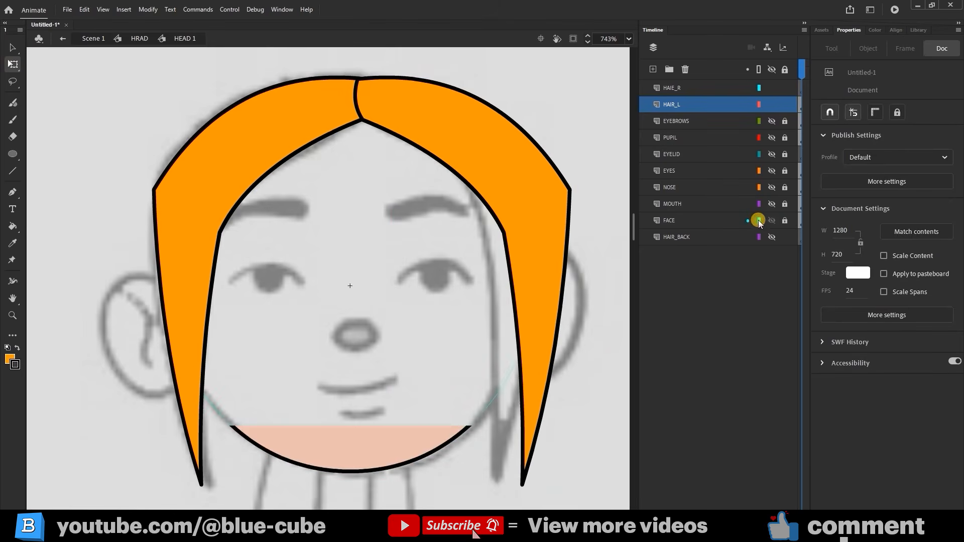
left_click(772, 69)
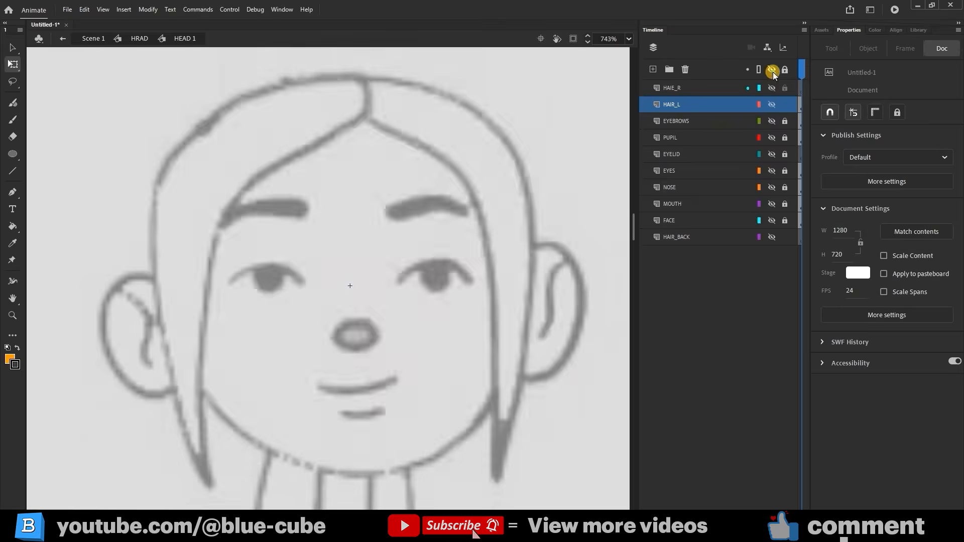
left_click(772, 69)
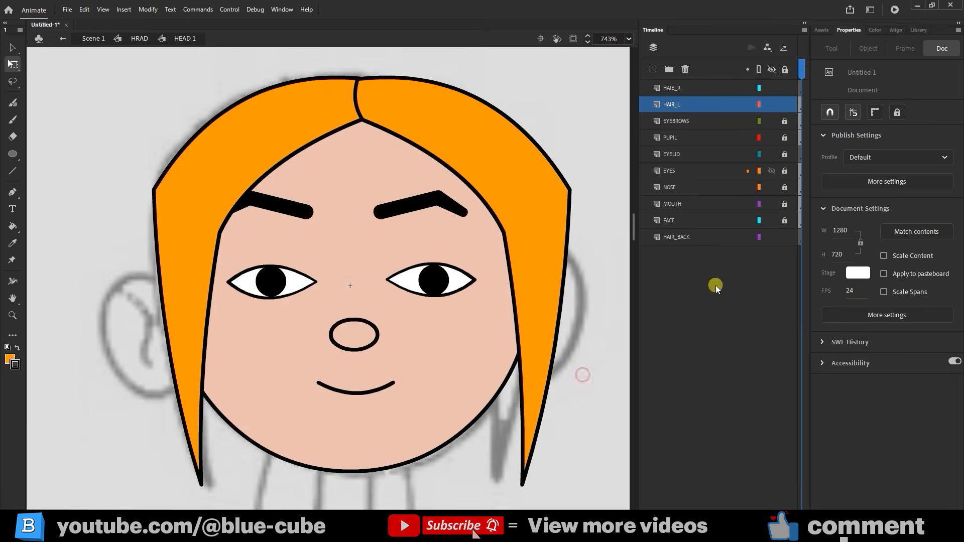
left_click(875, 112)
mouse_move(364, 62)
left_mouse_down()
mouse_move(346, 206)
mouse_move(355, 196)
mouse_move(356, 251)
mouse_move(345, 280)
mouse_move(361, 80)
left_mouse_up()
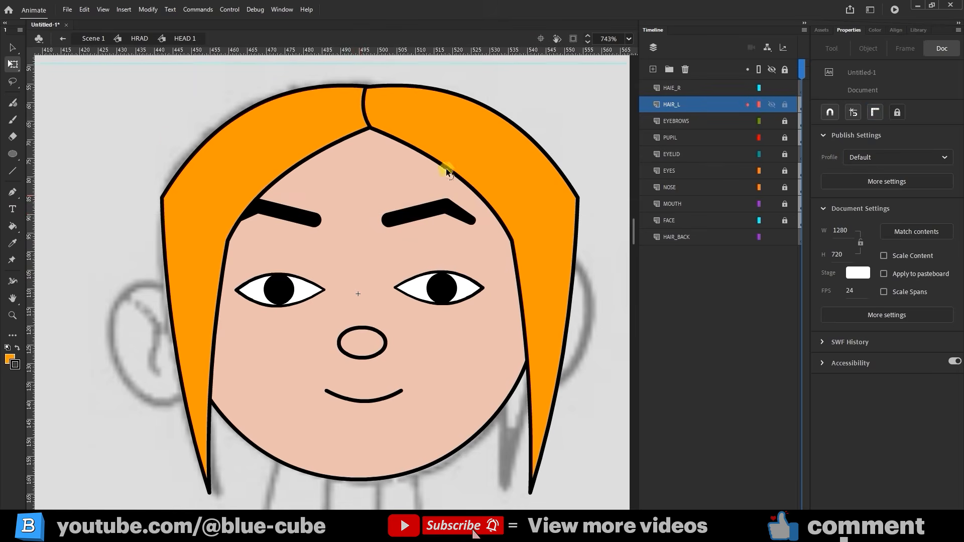
Step: Unlock all layers and shift the eyebrows and eyes slightly to the right between the hair sections
left_click(785, 221)
left_click(423, 220)
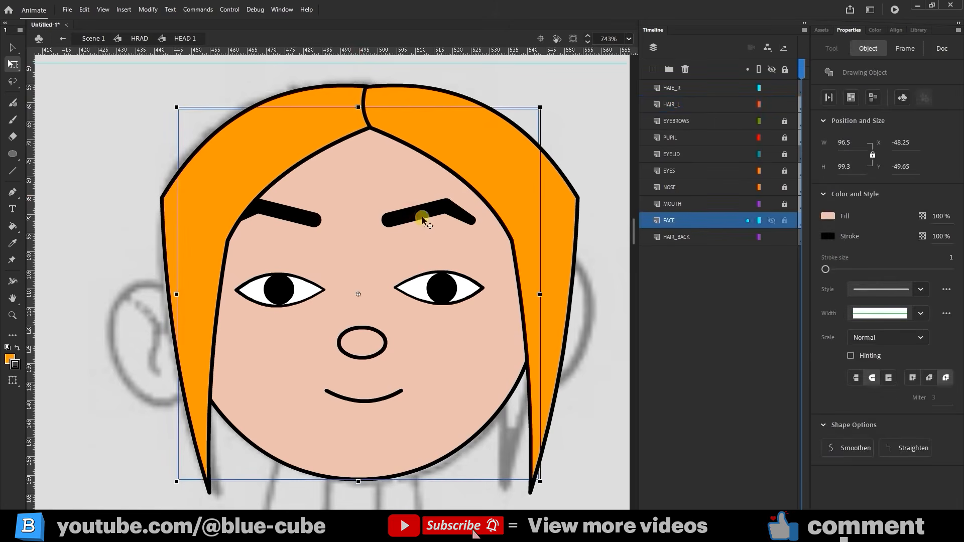
left_click(785, 70)
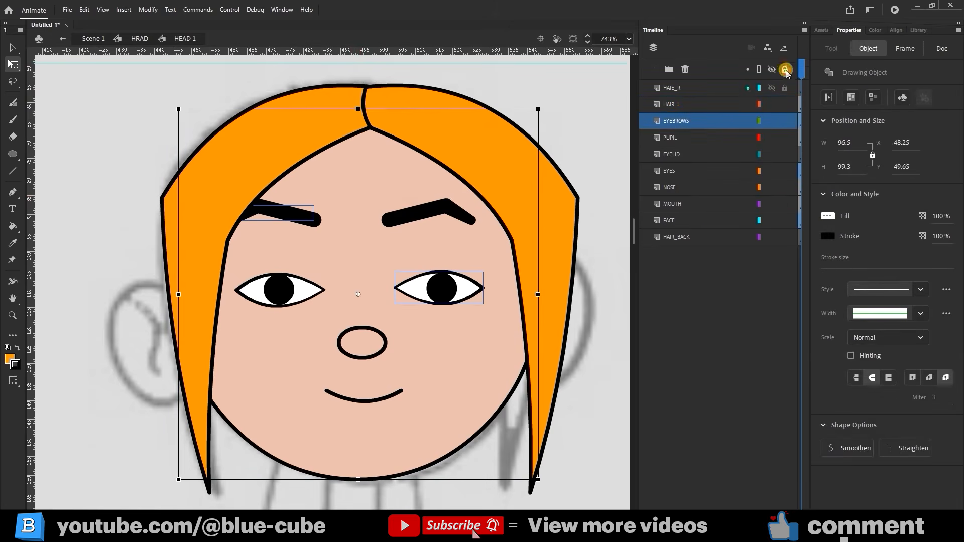
left_click(410, 216)
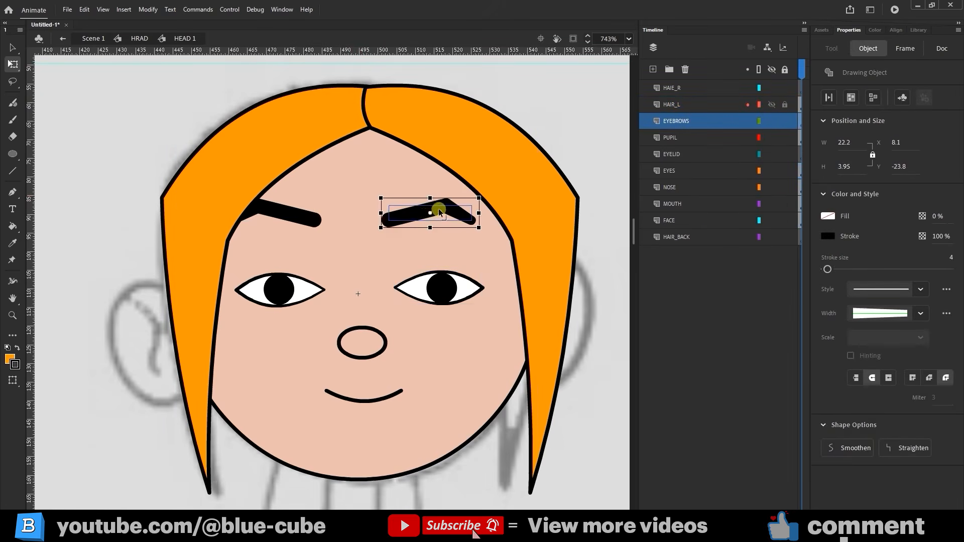
left_click_drag(439, 209, 454, 210)
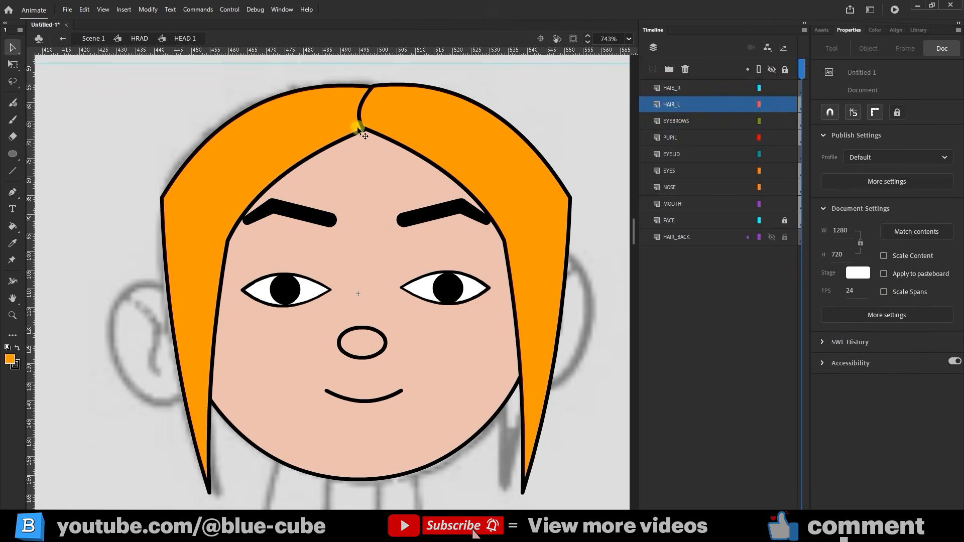
Step: Reshape the hair parting by moving its lower corner slightly to the right, undoing any stray adjustment
left_click_drag(357, 126, 370, 110)
key("ctrl+z")
Step: Select the nose and mouth together and nudge them slightly to the right to line up with the hair parting
left_click(358, 349)
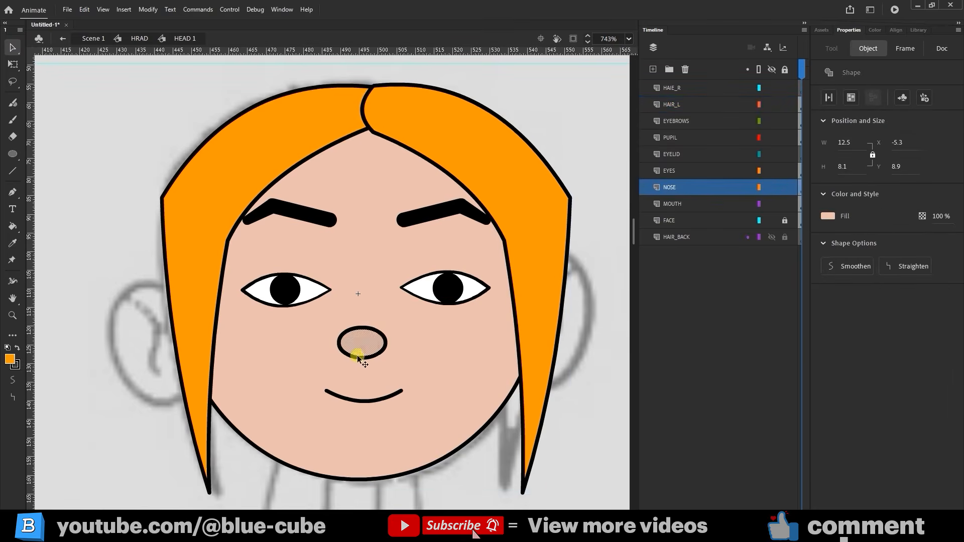
key("q")
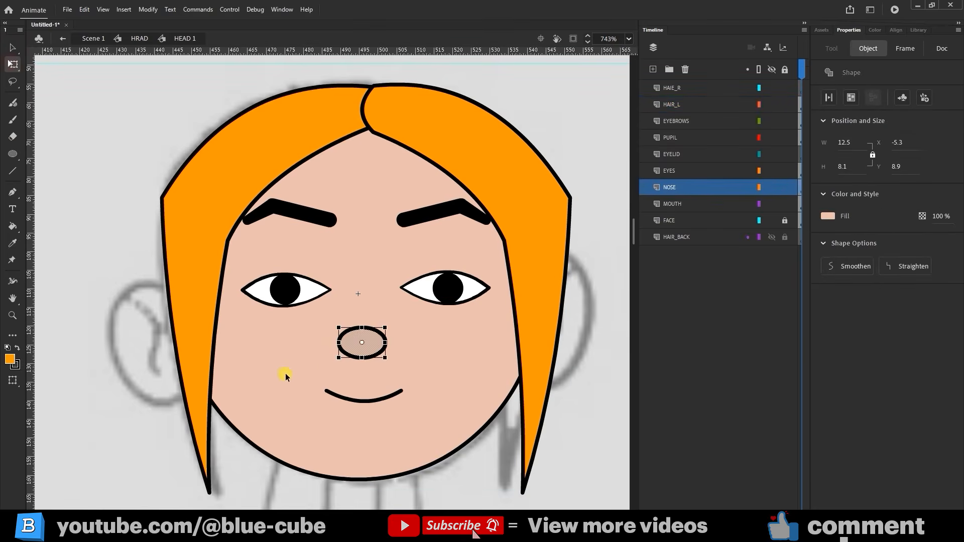
double_click(369, 348)
key("Left")
left_click_drag(413, 323, 305, 428)
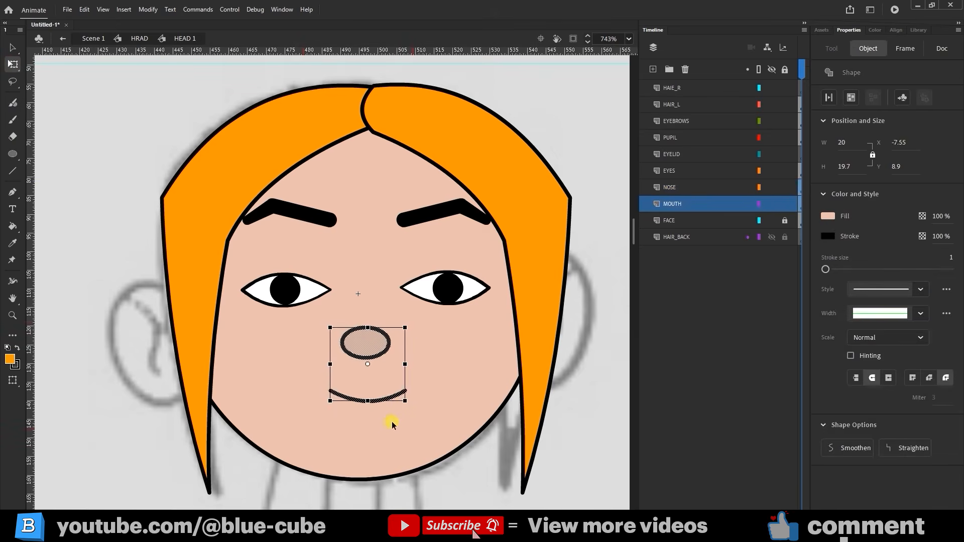
key("Right")
left_click(492, 461)
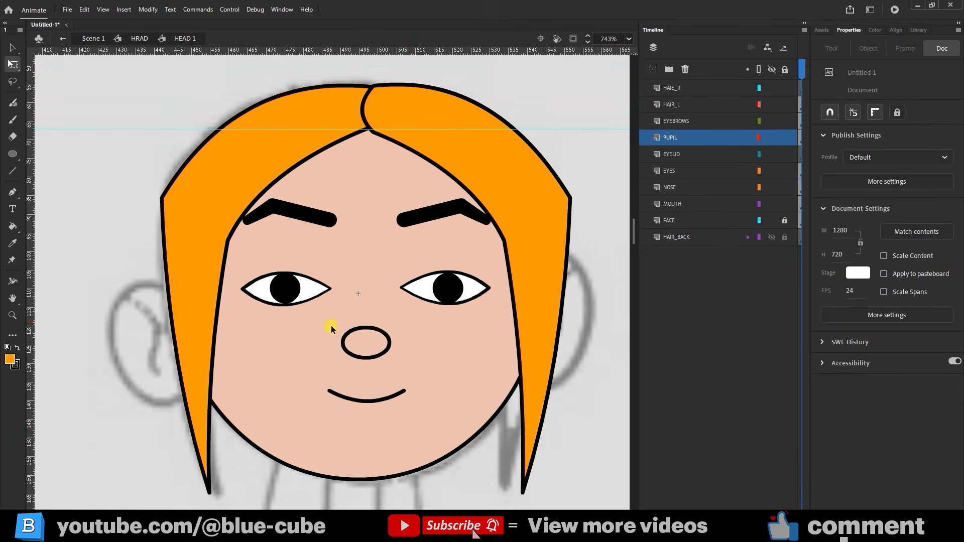
Step: Add a new layer directly above PUPIL and name it EARS
left_click(671, 171)
left_click(670, 137)
left_click(654, 69)
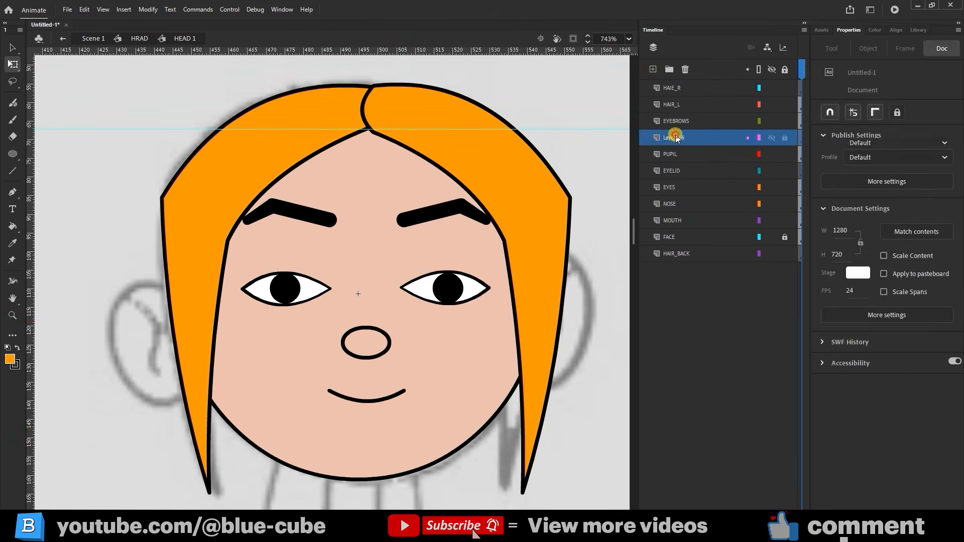
double_click(676, 138)
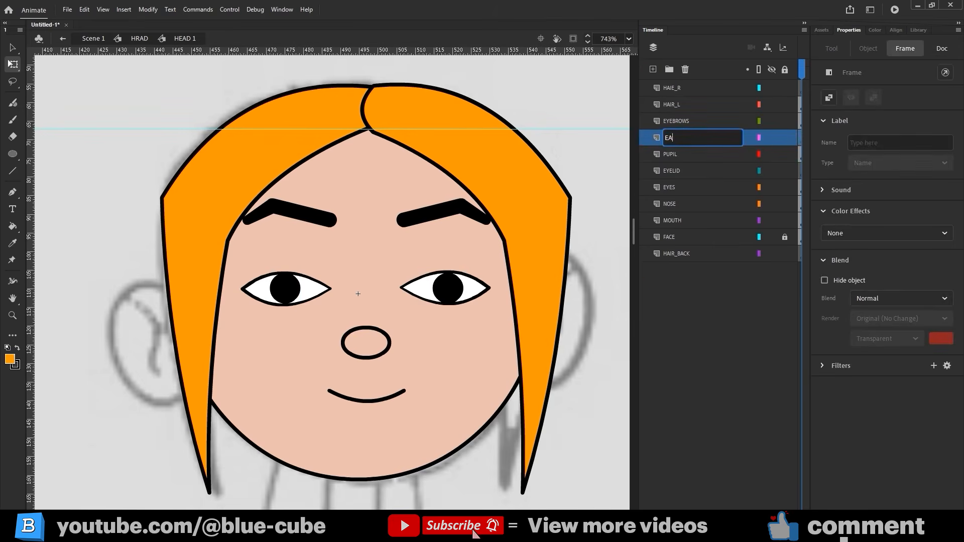
type("EARS")
left_click(74, 166)
Step: Activate the Line tool and hide every layer except EARS to expose the sketch
left_click(13, 153)
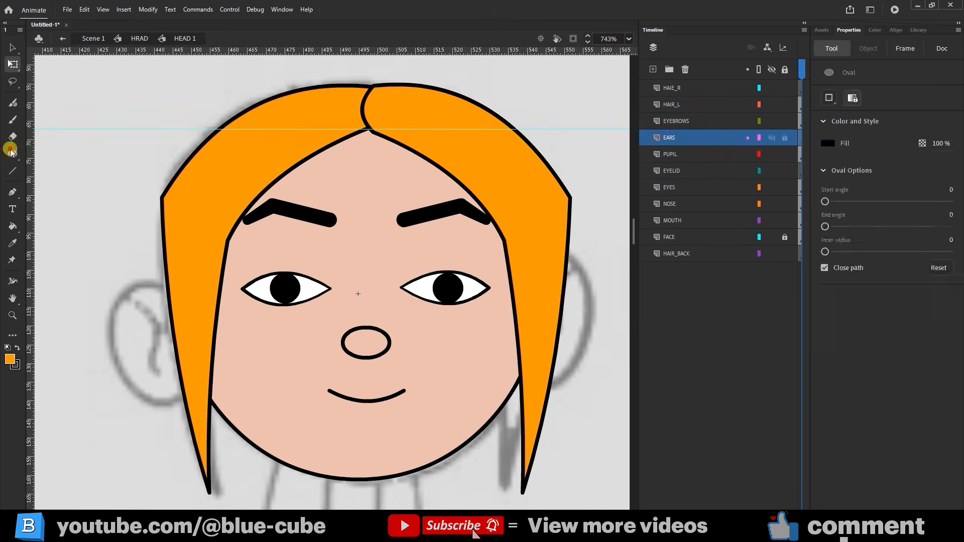
left_click(13, 171)
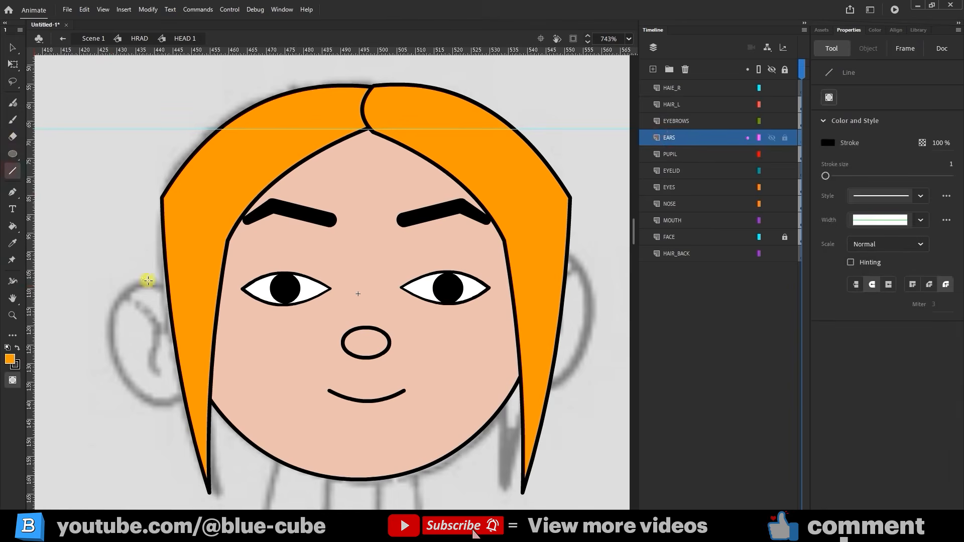
left_click(771, 69)
left_click(193, 315)
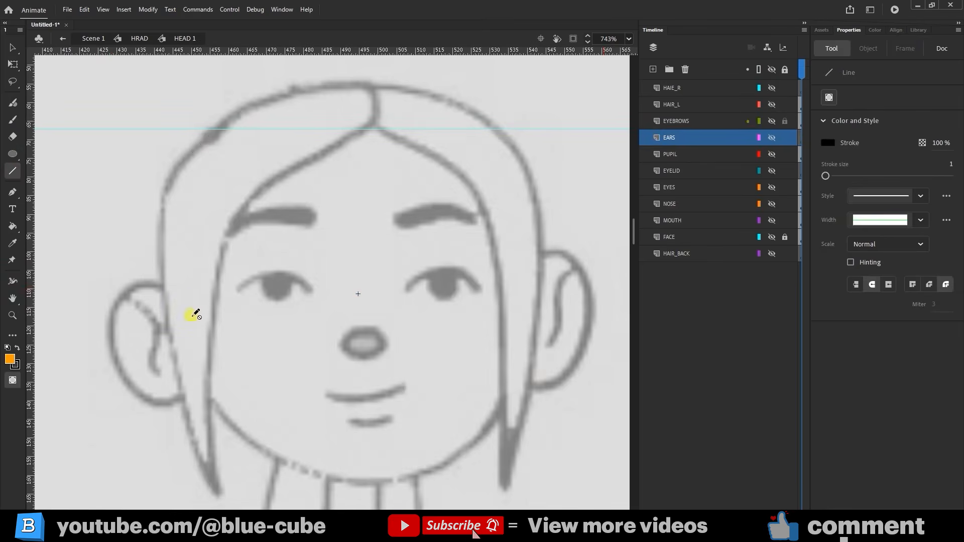
left_click(770, 138)
Step: Outline the left-hand ear on the EARS layer with connected straight lines at stroke size 1, extending behind the hair
left_click(195, 320)
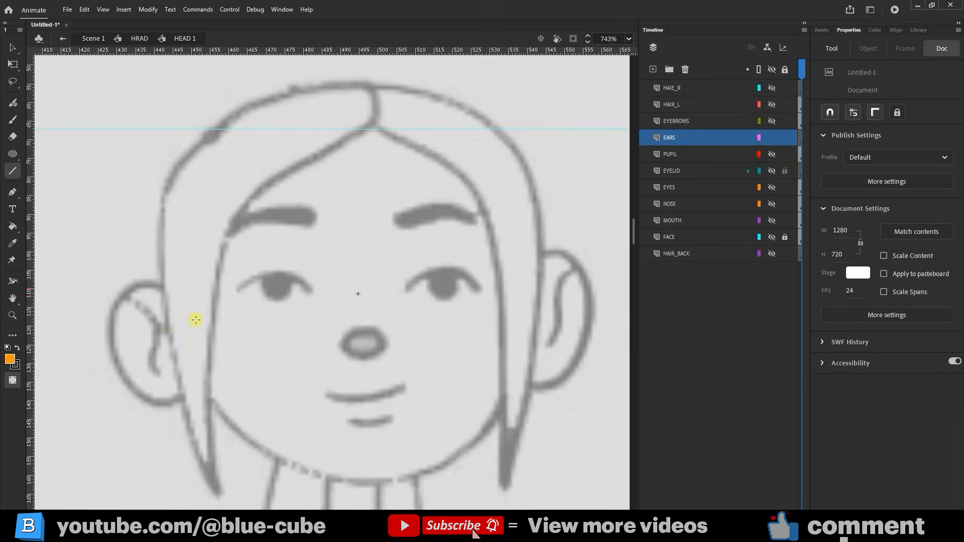
mouse_move(179, 300)
left_mouse_down()
mouse_move(134, 284)
mouse_move(112, 369)
mouse_move(166, 406)
left_mouse_up()
mouse_move(165, 407)
left_mouse_down()
mouse_move(181, 369)
mouse_move(198, 379)
mouse_move(179, 300)
mouse_move(161, 287)
left_mouse_up()
Step: Bend the straight segments of the left-hand ear outline into smooth curves that follow the sketched ear
left_click(17, 47)
left_click(126, 319)
left_click(118, 321)
left_click_drag(123, 323, 111, 325)
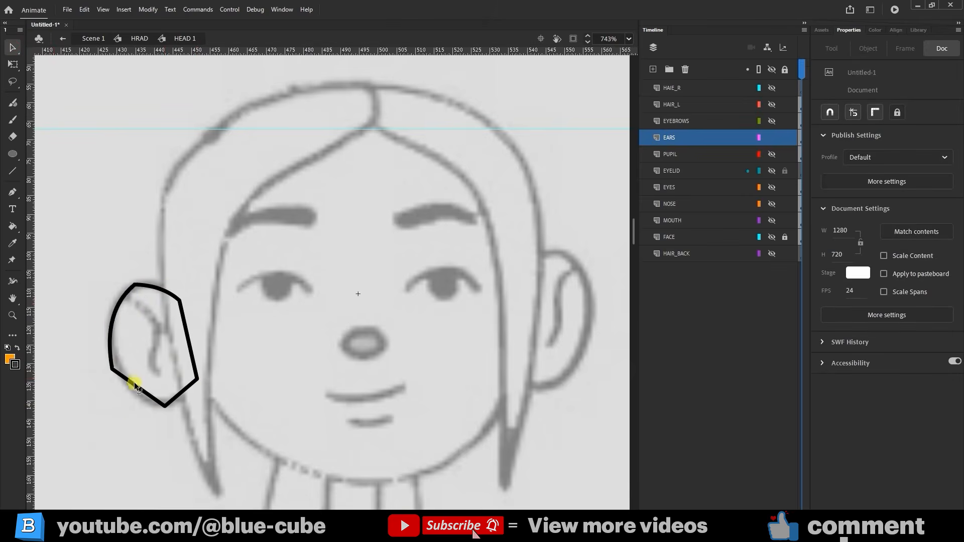
left_click_drag(134, 385, 183, 402)
left_click(12, 65)
left_click_drag(226, 202, 107, 430)
left_click(173, 271)
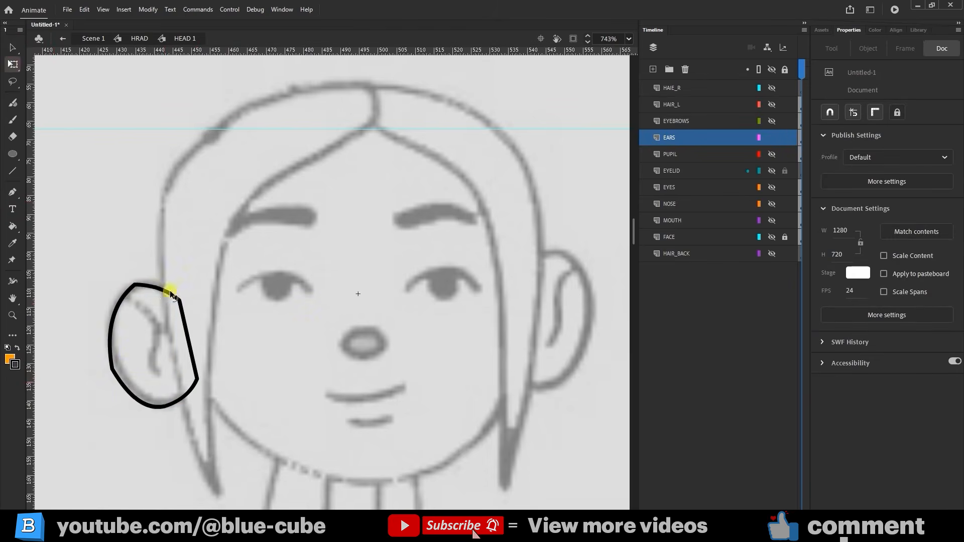
key("v")
left_click_drag(158, 288, 158, 282)
left_click_drag(131, 390, 119, 369)
Step: Combine all lines of the left-hand ear outline into a single drawing object and fill it with orange
left_click(13, 62)
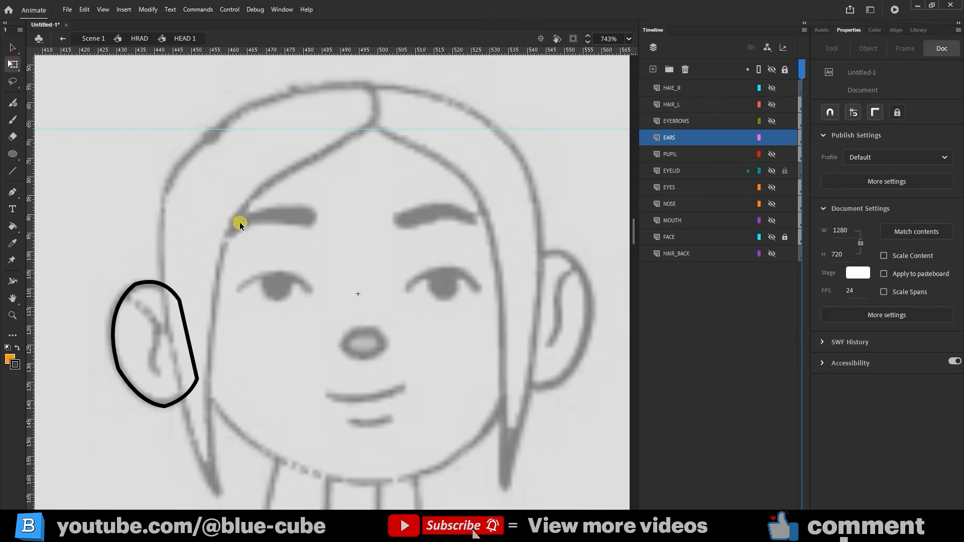
left_click_drag(239, 222, 102, 428)
left_click(853, 97)
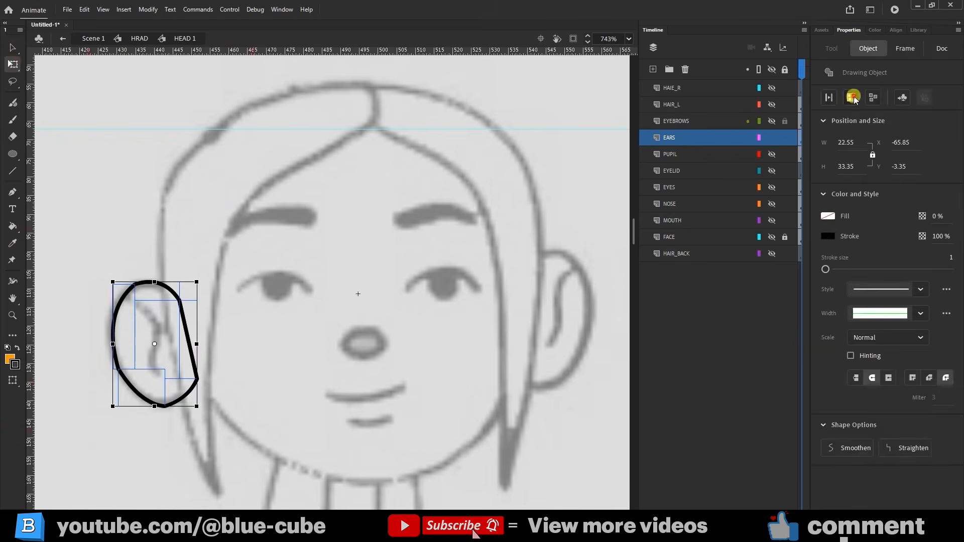
left_click(13, 227)
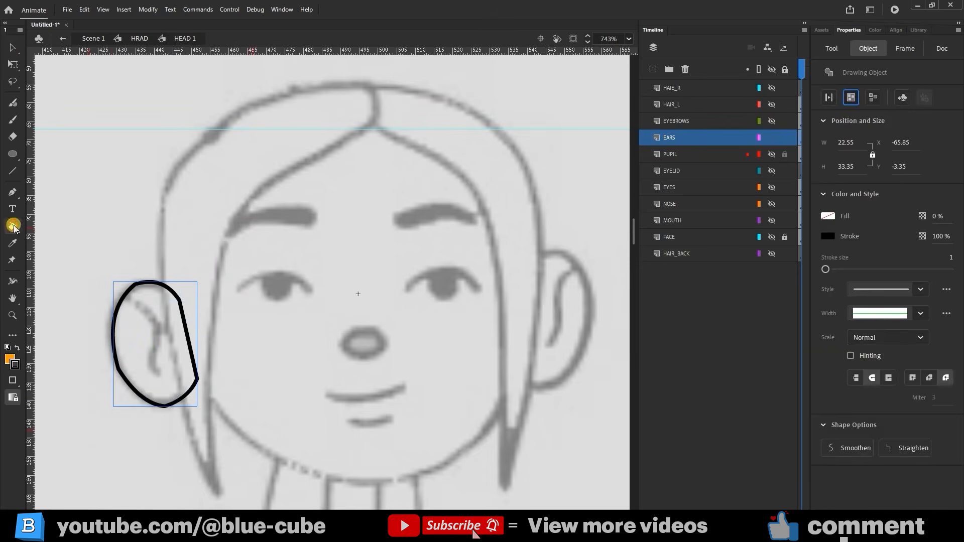
left_click(166, 346)
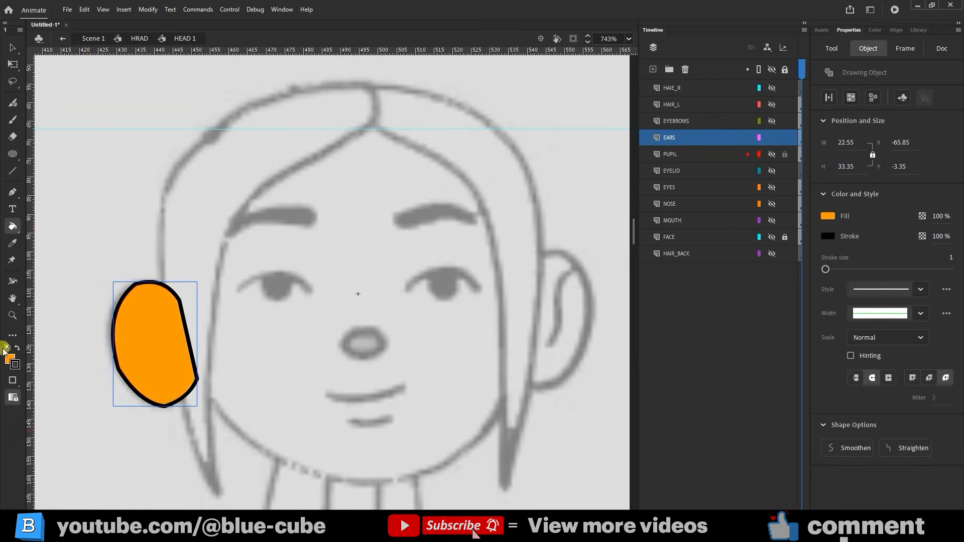
Step: Show the FACE layer and recolour the left-hand ear's fill with the skin tone sampled from the face
left_click(772, 237)
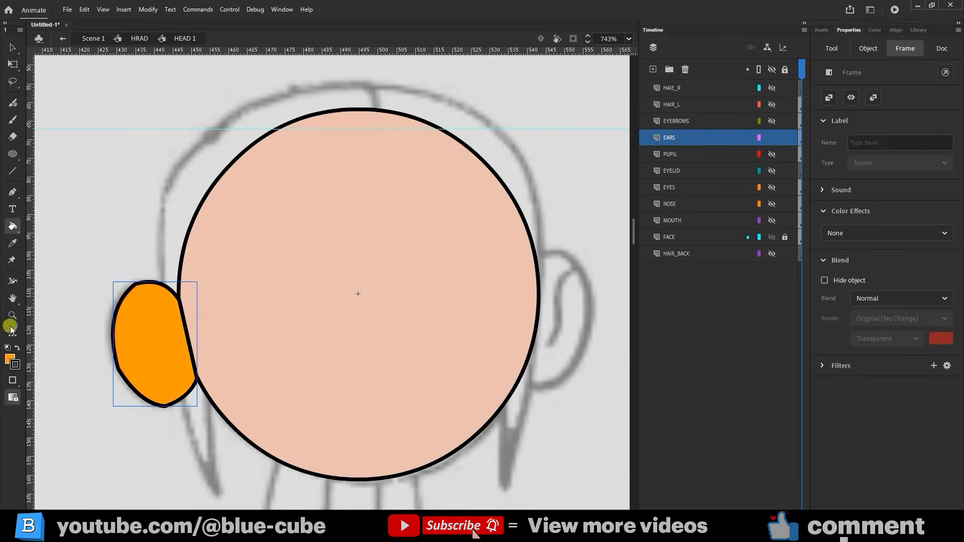
left_click(12, 243)
left_click(255, 262)
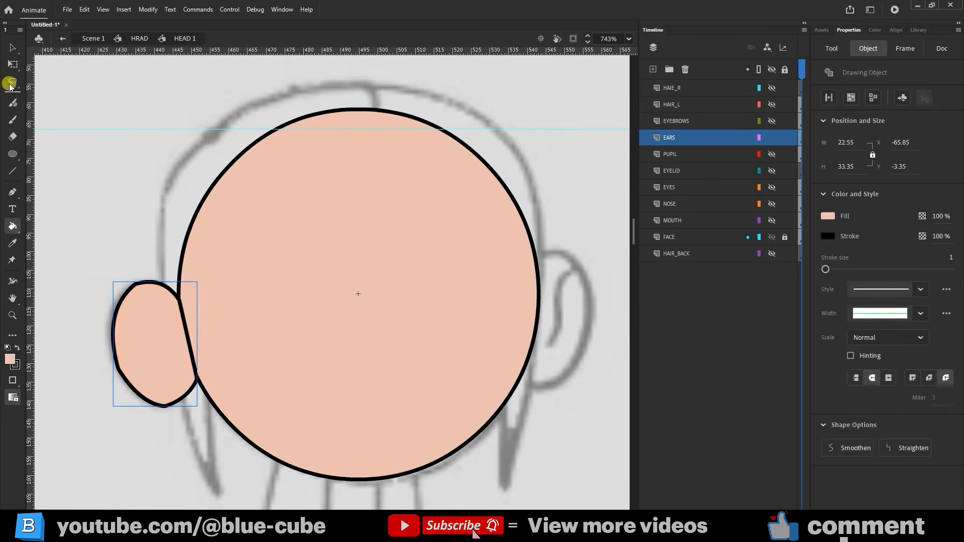
left_click(13, 66)
left_click(136, 337)
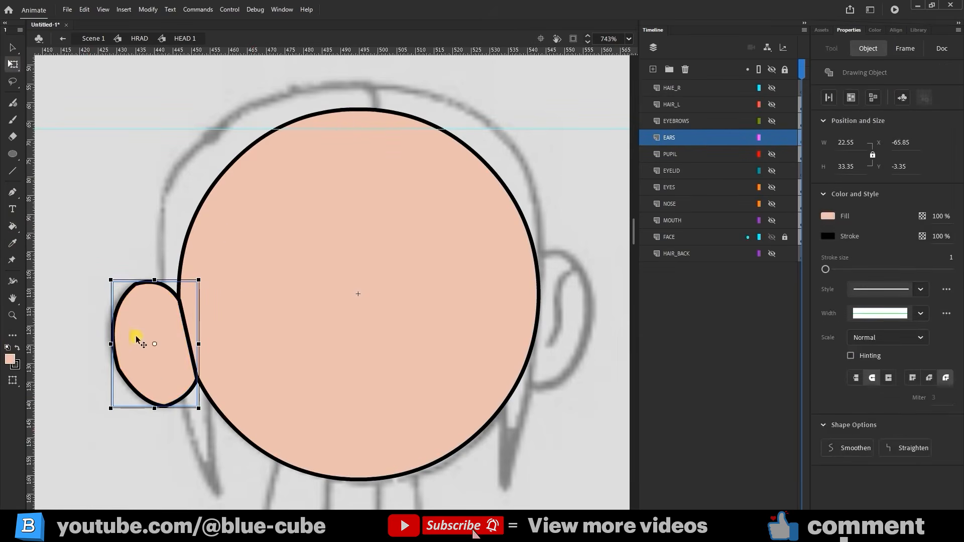
Step: Paint a wavy inner-ear line on the left-hand ear using the Classic Brush with a black fill at size 1
left_click(12, 120)
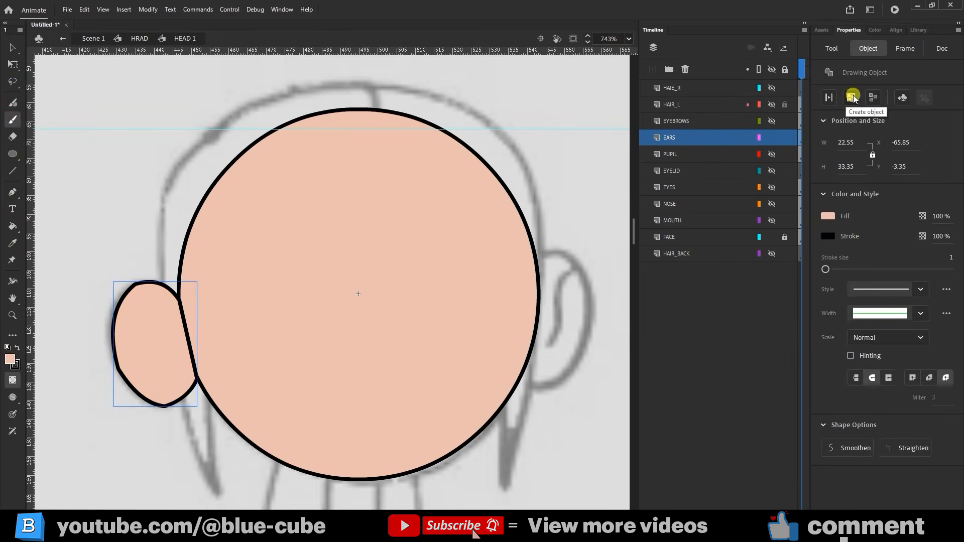
left_click_drag(133, 232, 131, 292)
key("ctrl+z")
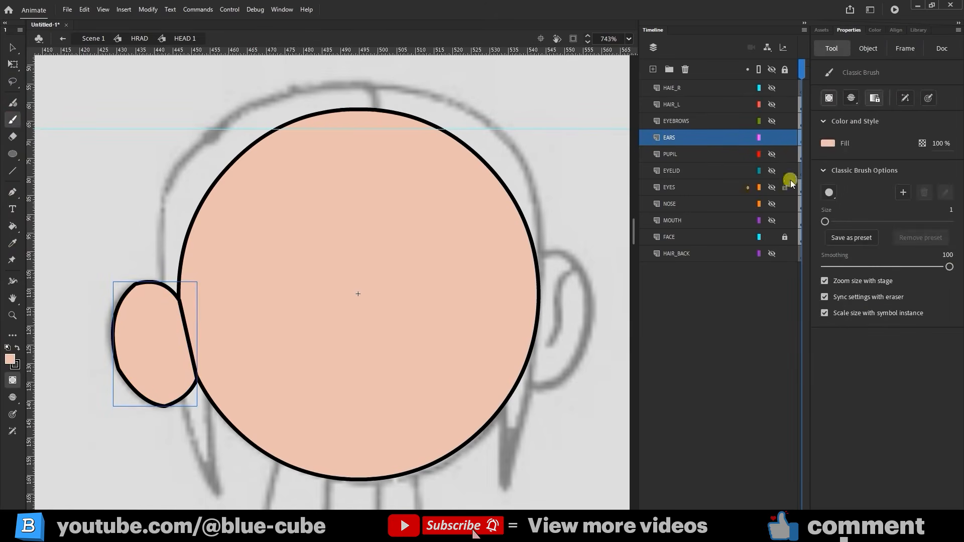
left_click(828, 143)
left_click(674, 172)
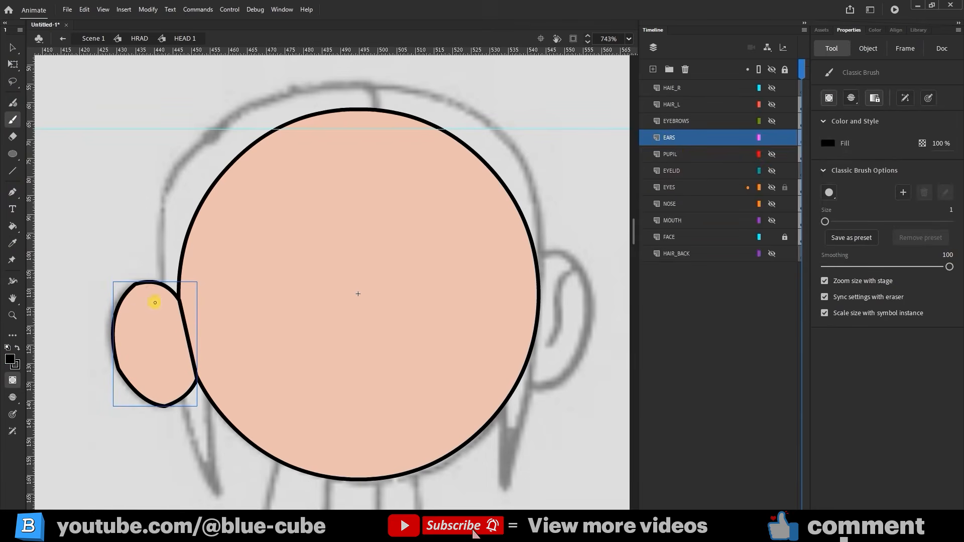
left_click_drag(149, 295, 133, 387)
key("ctrl+z")
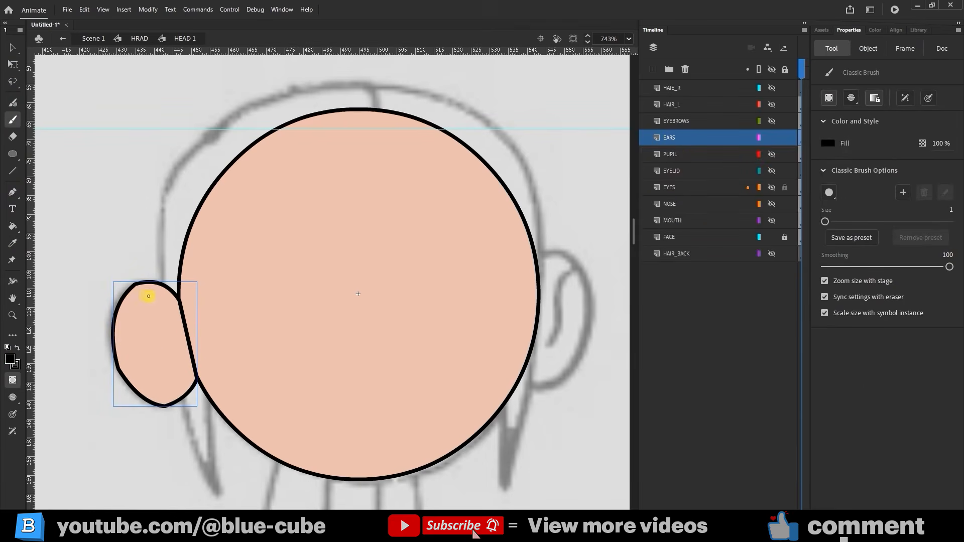
left_click_drag(144, 295, 163, 313)
left_click_drag(161, 365, 163, 368)
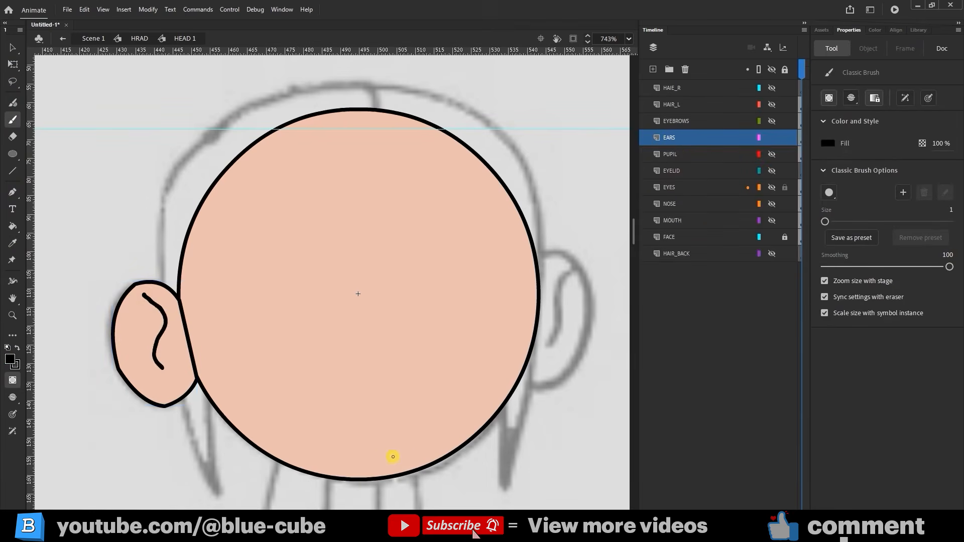
Step: Move the inner-ear line slightly down to Y 2.35 so it sits centred within the ear
left_click(12, 64)
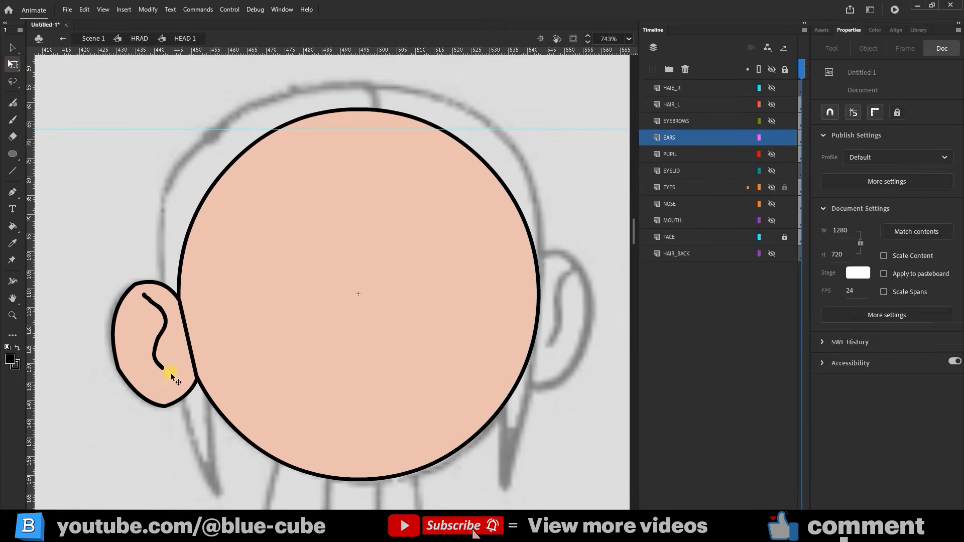
left_click(166, 337)
key("Down")
key("Down")
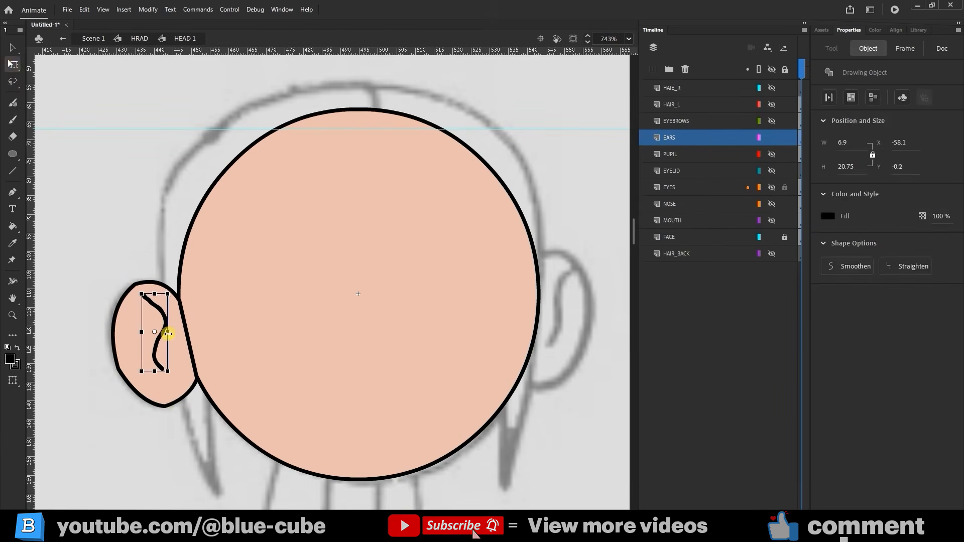
key("Down")
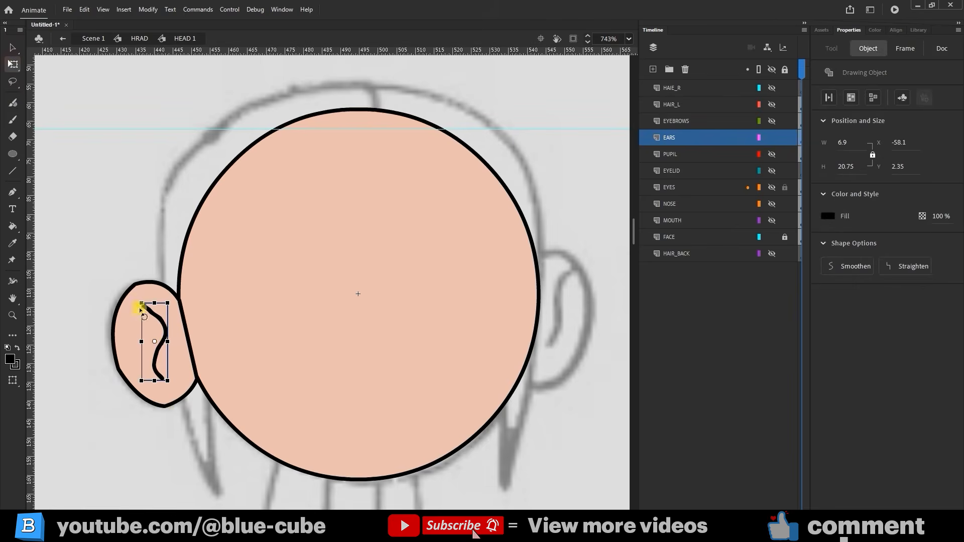
Step: Select the left-hand ear shape together with its inner-ear line
left_click_drag(95, 262, 176, 426)
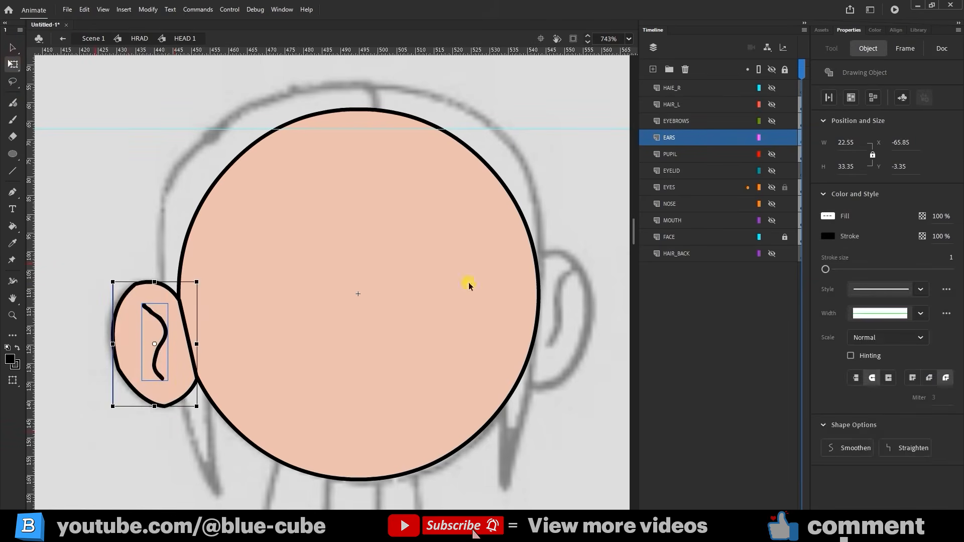
Step: Combine the left ear's outline and inner line into one object and shift it slightly toward the face
left_click(852, 96)
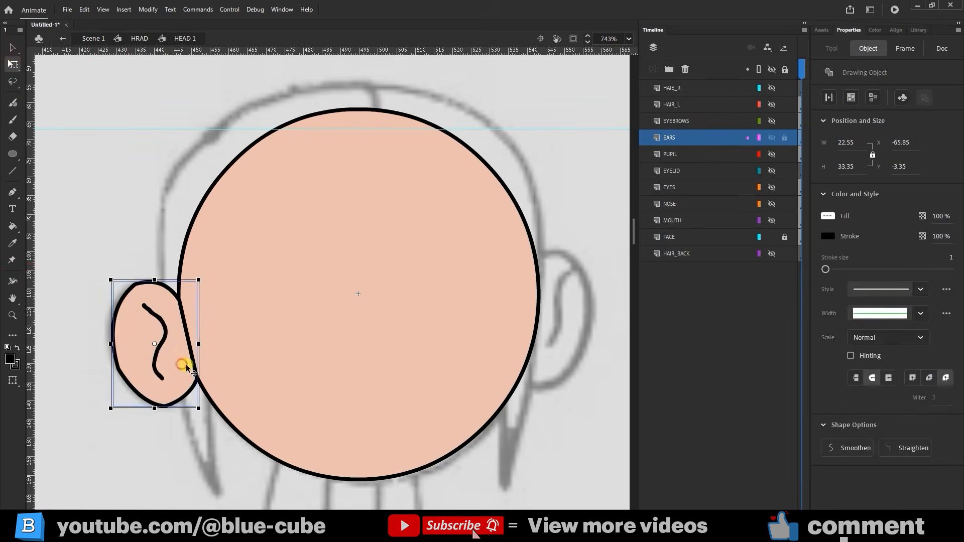
mouse_move(186, 366)
left_mouse_down()
mouse_move(186, 355)
mouse_move(185, 367)
left_mouse_up()
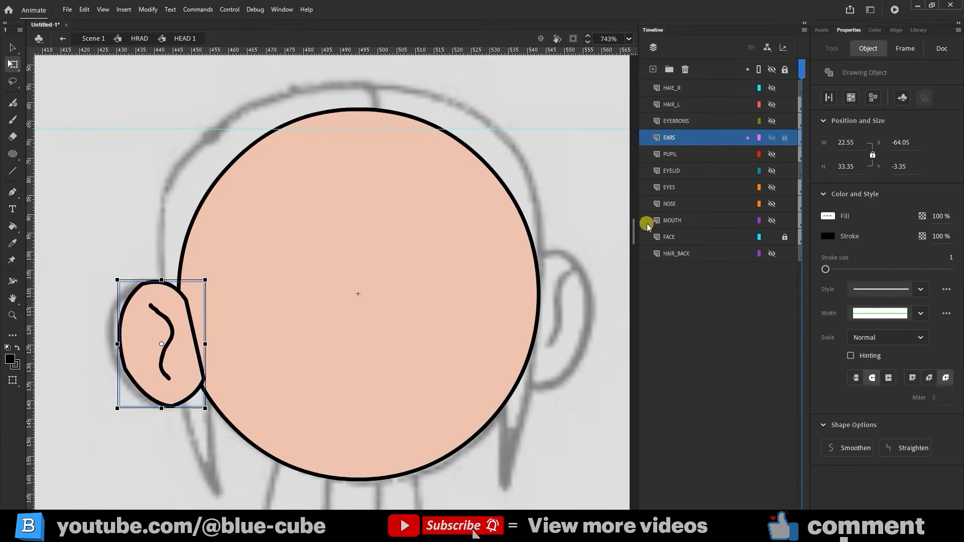
Step: Move the EARS layer below the FACE layer so the ear sits behind the head
left_click_drag(672, 136, 674, 244)
left_click(98, 191)
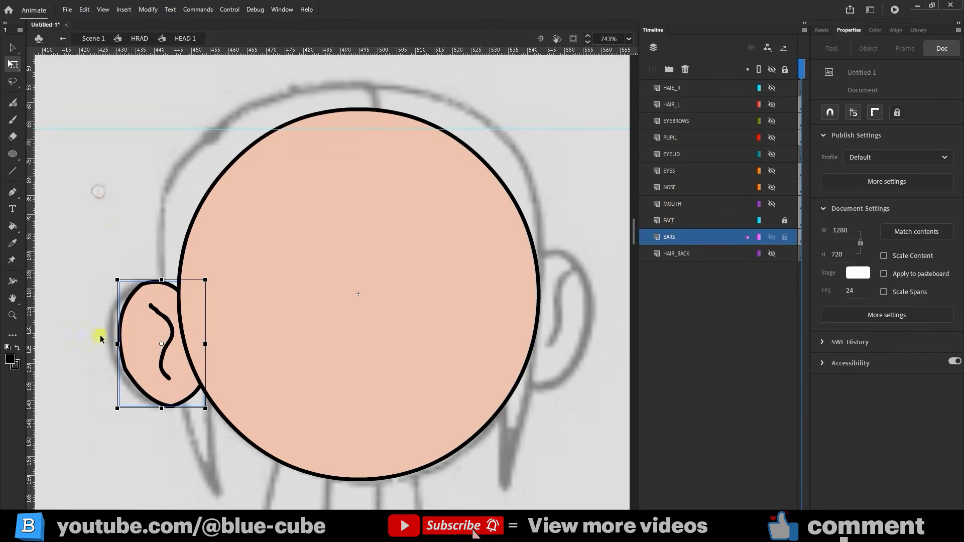
Step: Duplicate the ear onto the right side of the head, flip the copy horizontally and place it at about X 41.7
mouse_move(107, 290)
left_mouse_down()
mouse_move(158, 442)
mouse_move(175, 382)
mouse_move(568, 360)
left_mouse_up()
right_click(568, 361)
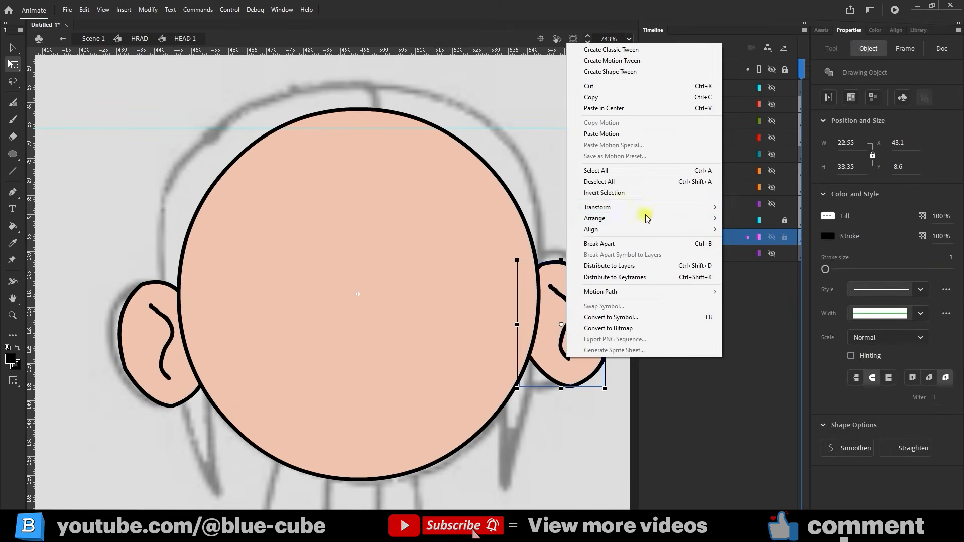
mouse_move(646, 207)
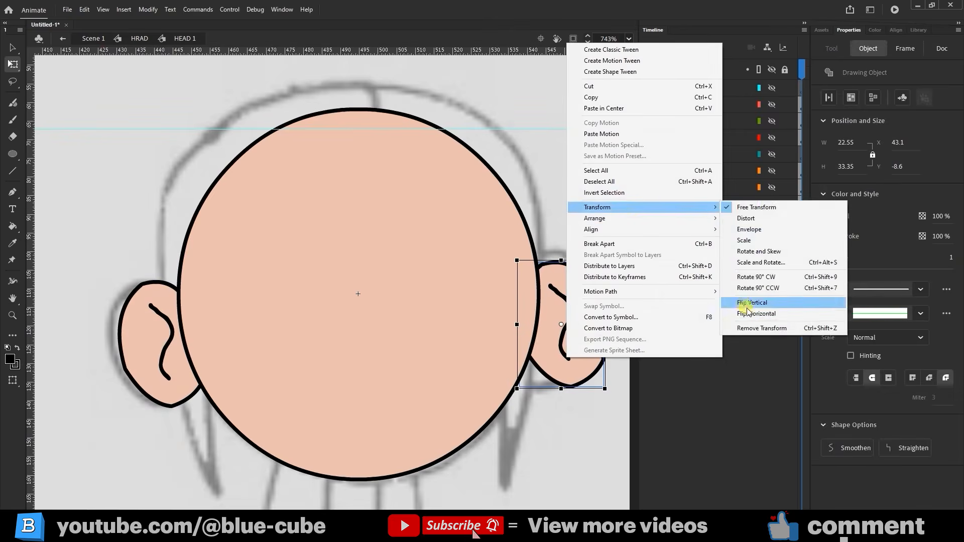
left_click(749, 314)
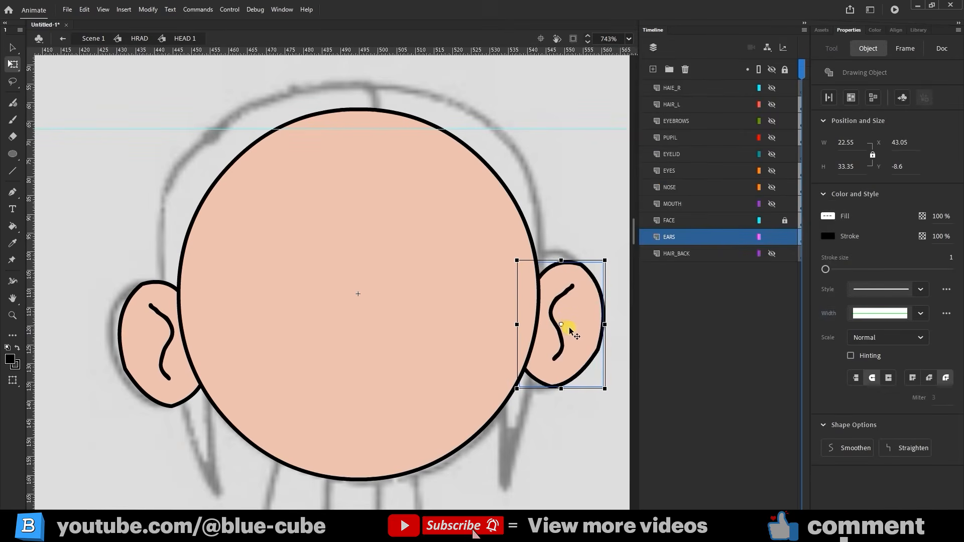
left_click_drag(569, 329, 564, 329)
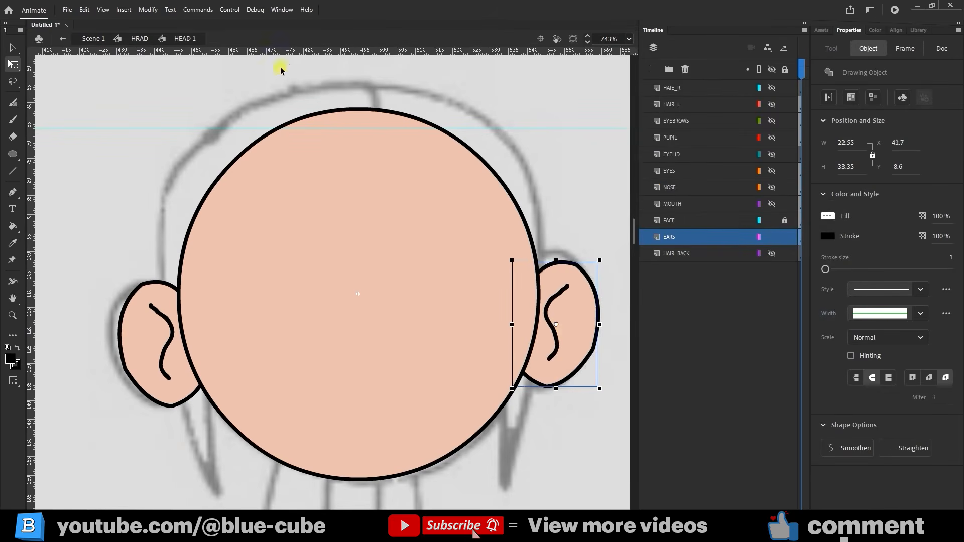
Step: Move the horizontal guide to the top of the left ear and lower the right ear to meet it
left_click_drag(203, 132, 193, 279)
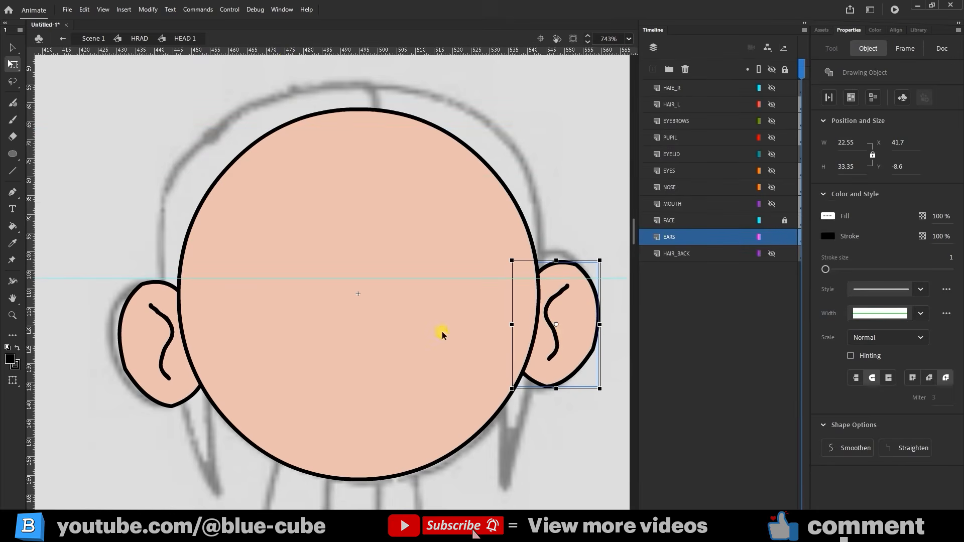
left_click_drag(545, 337, 564, 349)
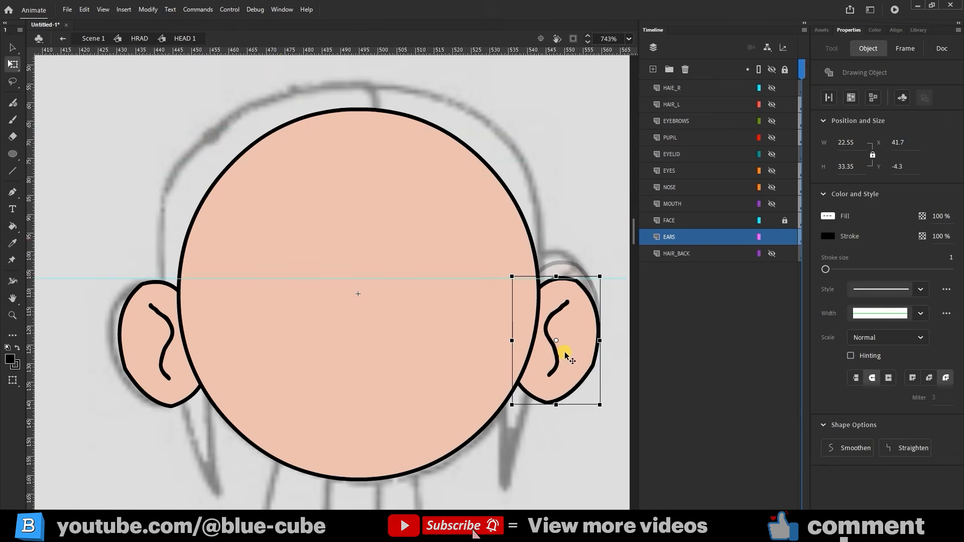
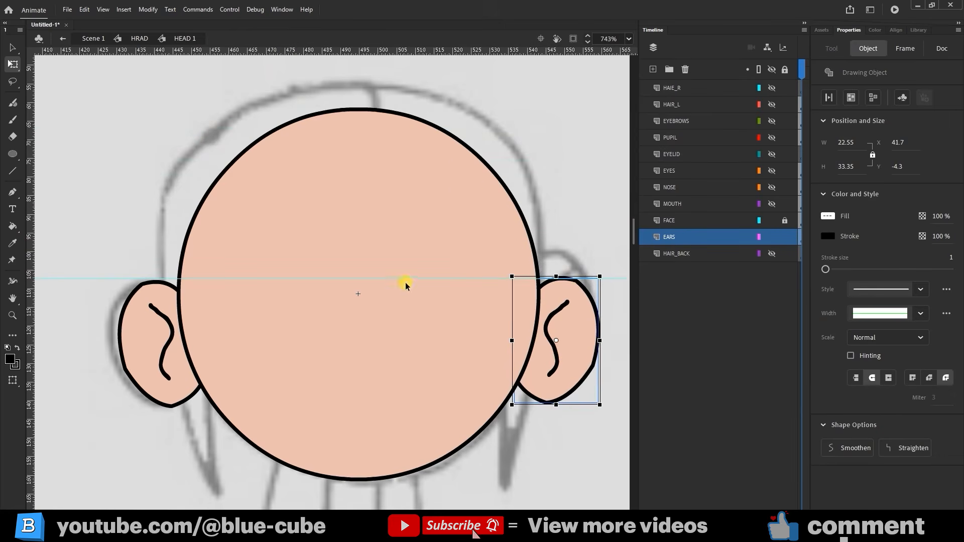
Step: Show all hidden head layers and shift the right hair piece slightly inward
left_click(772, 69)
left_click(772, 69)
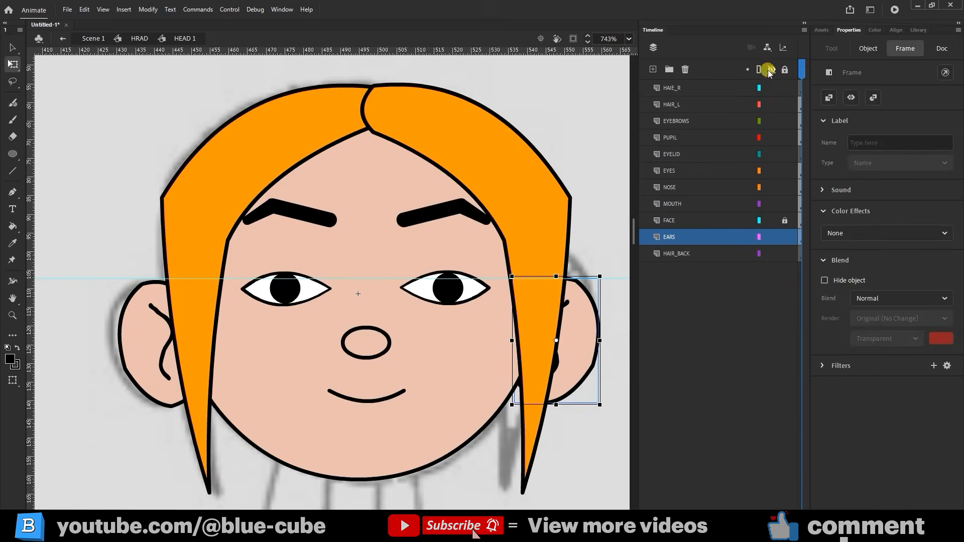
left_click(537, 219)
left_click_drag(537, 218, 531, 222)
Step: Nudge the right ear slightly upward and deselect it
left_click(577, 366)
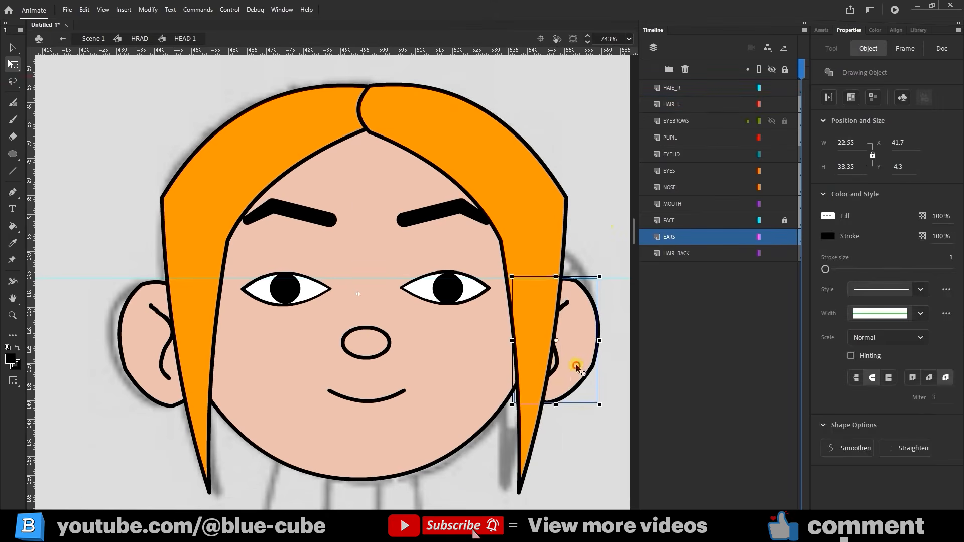
left_click(612, 293)
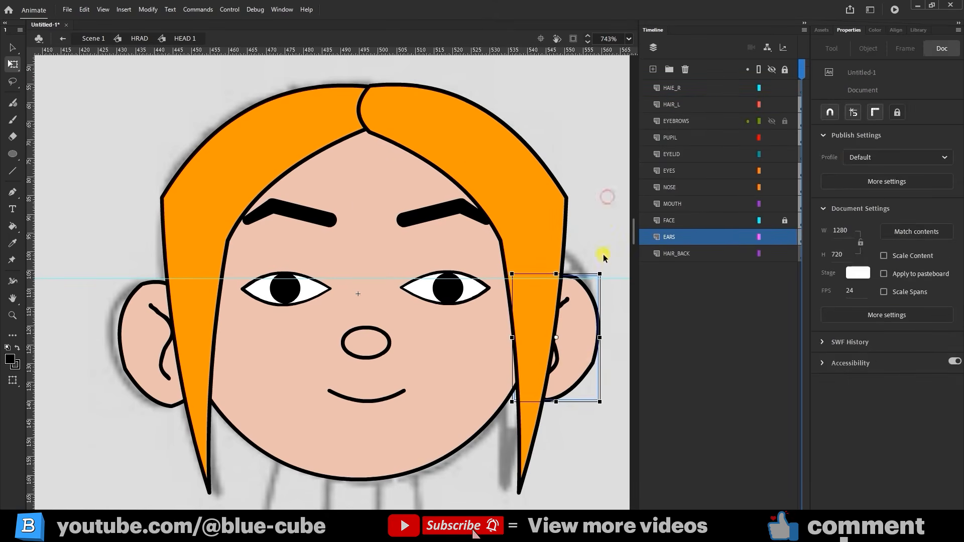
Step: Examine the front head up close and beside the side-view sketch of the character
left_click(13, 315)
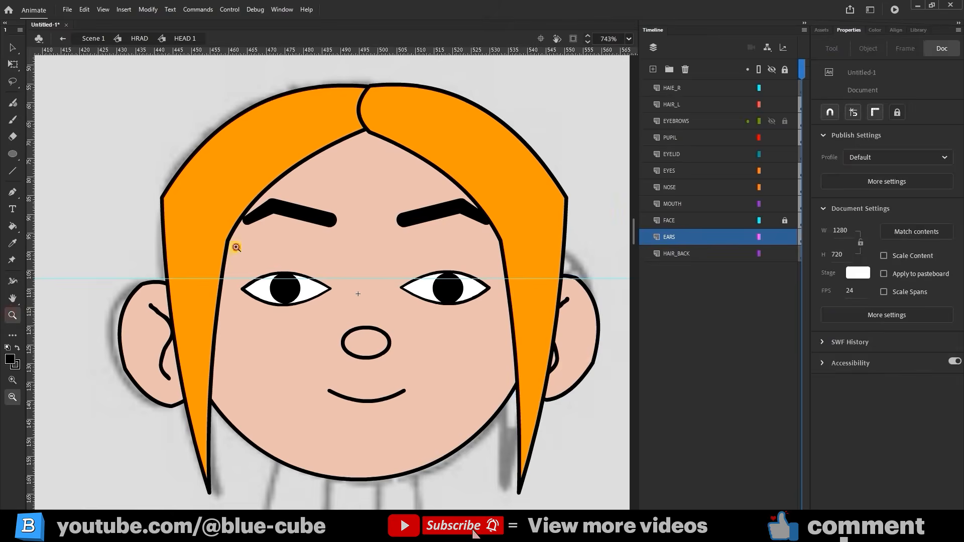
left_click(235, 245)
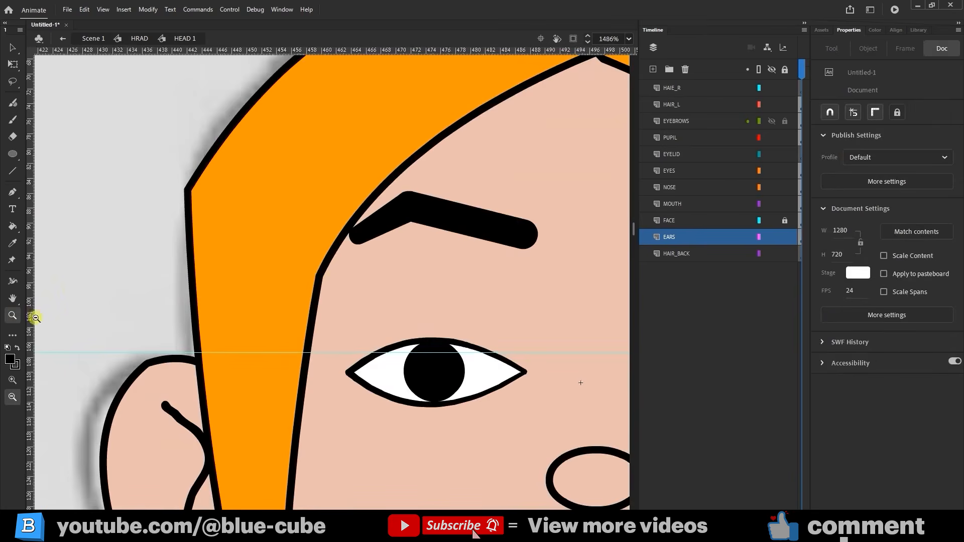
left_click(65, 366)
left_click(65, 367)
left_click_drag(489, 338, 326, 306)
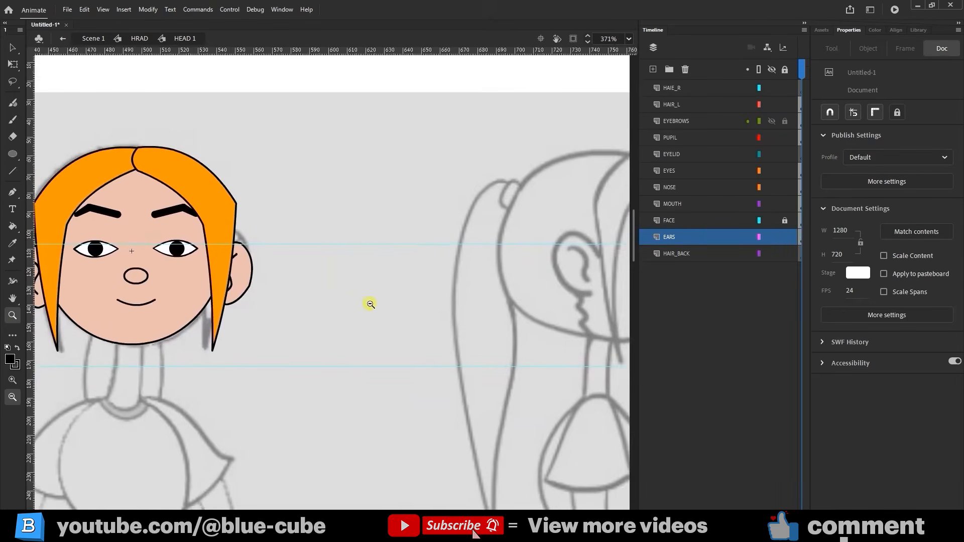
left_click(341, 290)
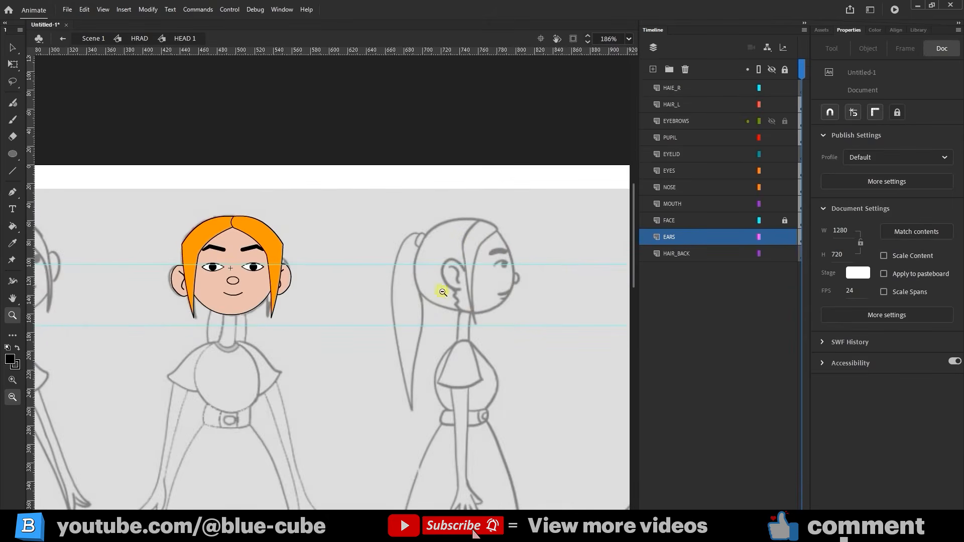
left_click(13, 64)
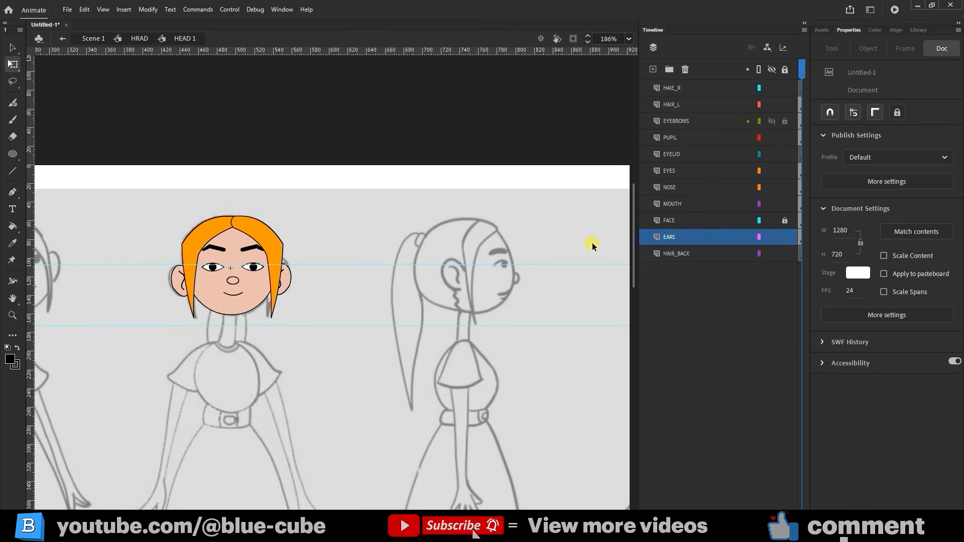
Step: Create a layer folder above HAIE_R and name it AHED_FRONT
left_click(713, 88)
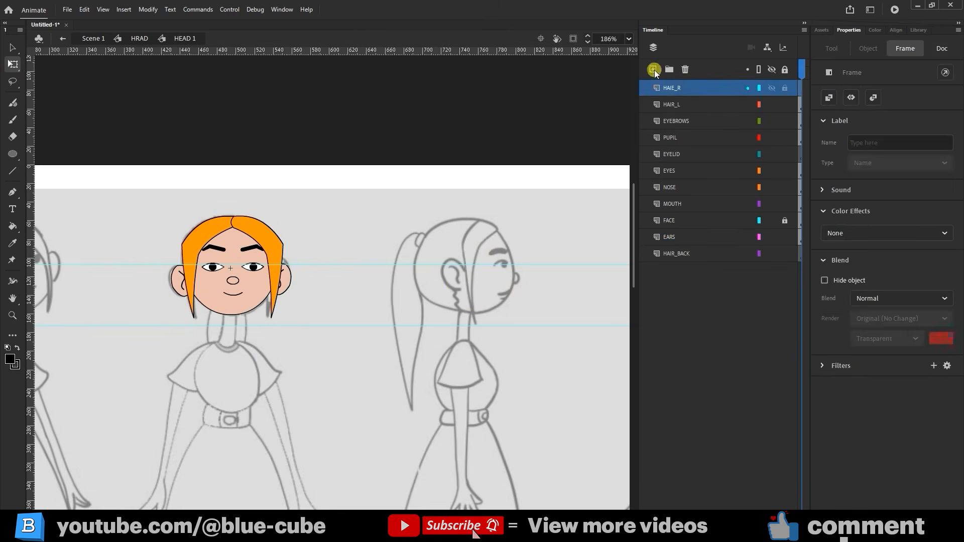
left_click(669, 68)
double_click(675, 86)
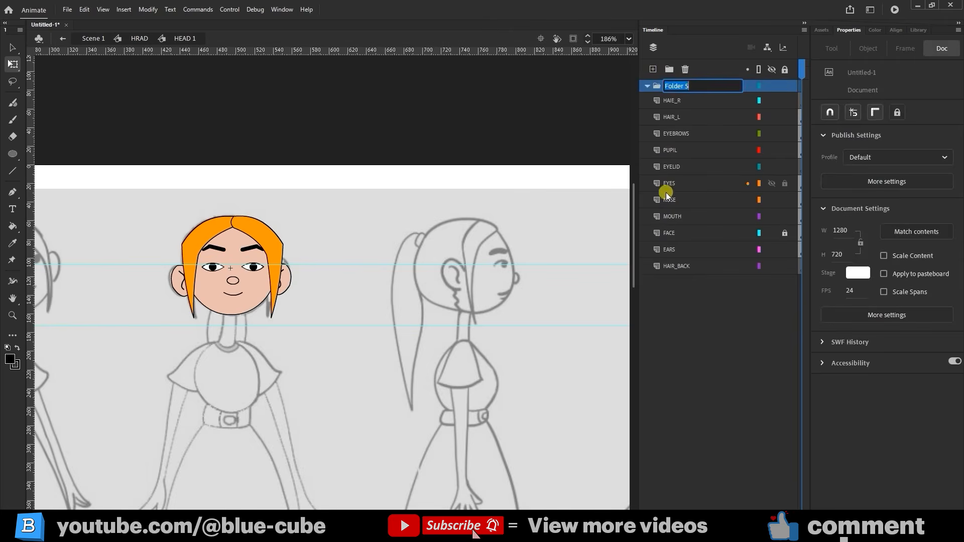
type("AHED_FRONT")
key("Return")
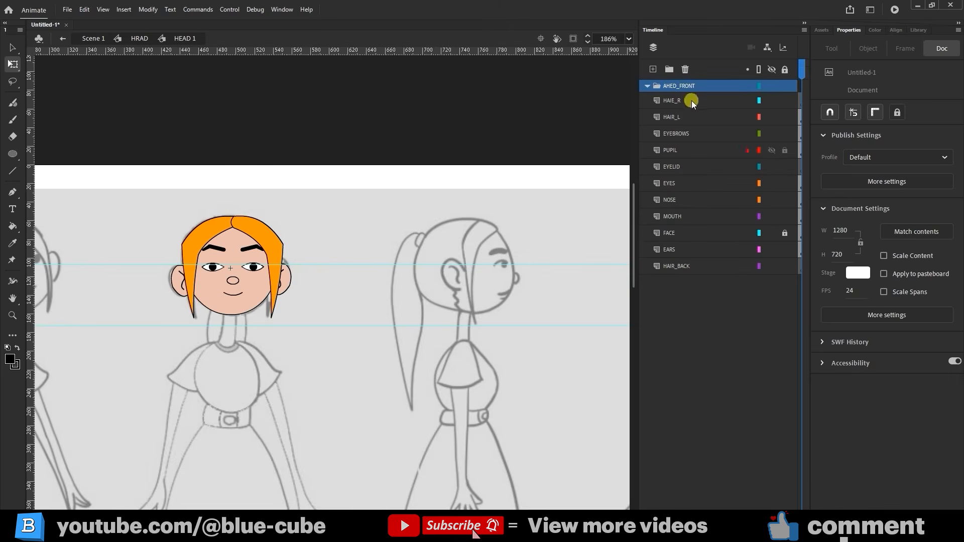
Step: Move all head layers from HAIE_R to HAIR_BACK into the AHED_FRONT folder
left_click(675, 101)
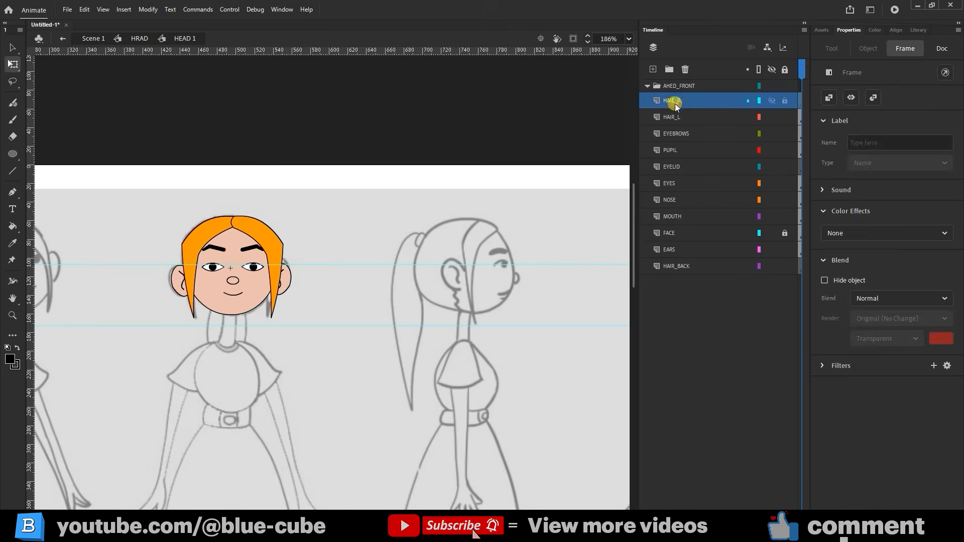
left_click(676, 266, "shift")
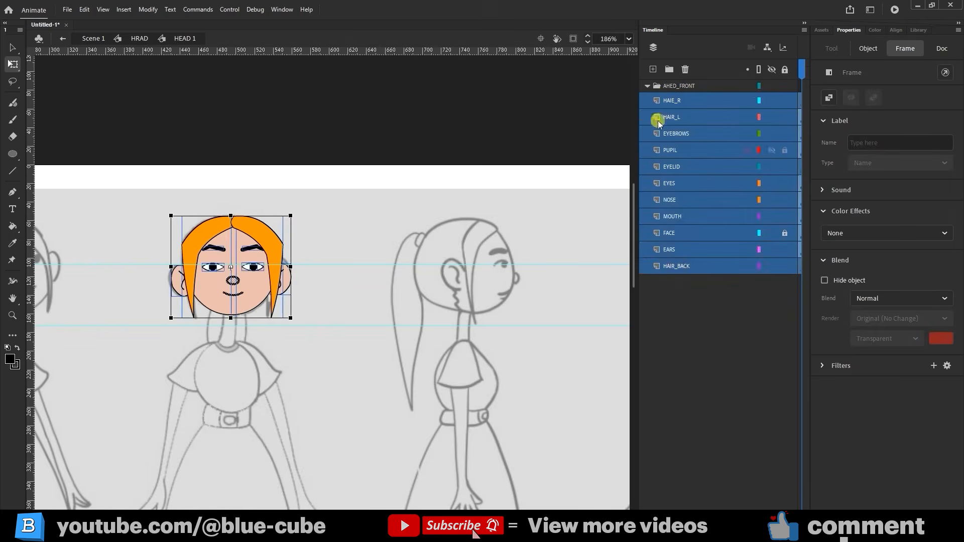
mouse_move(673, 100)
left_mouse_down()
mouse_move(678, 82)
mouse_move(702, 86)
mouse_move(678, 84)
left_mouse_up()
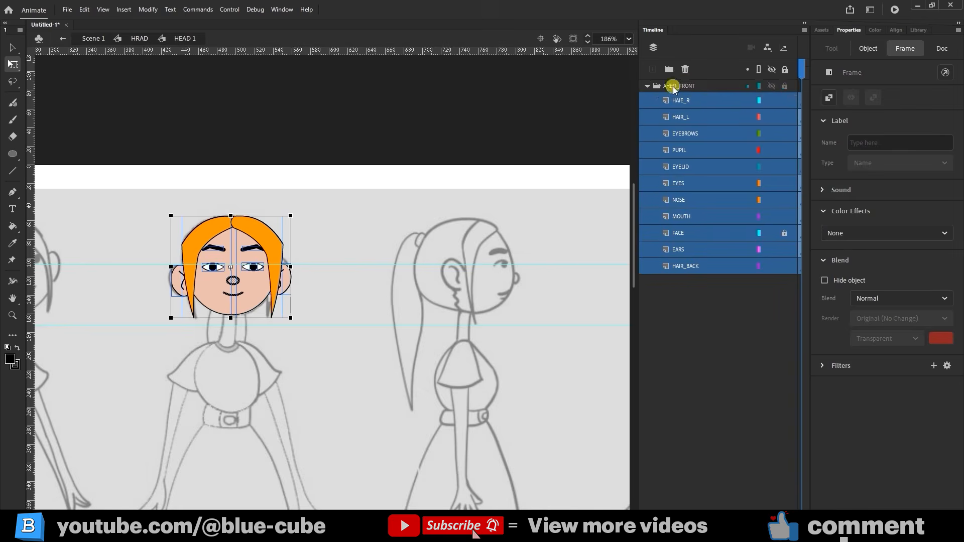
left_click(645, 86)
left_click(645, 86)
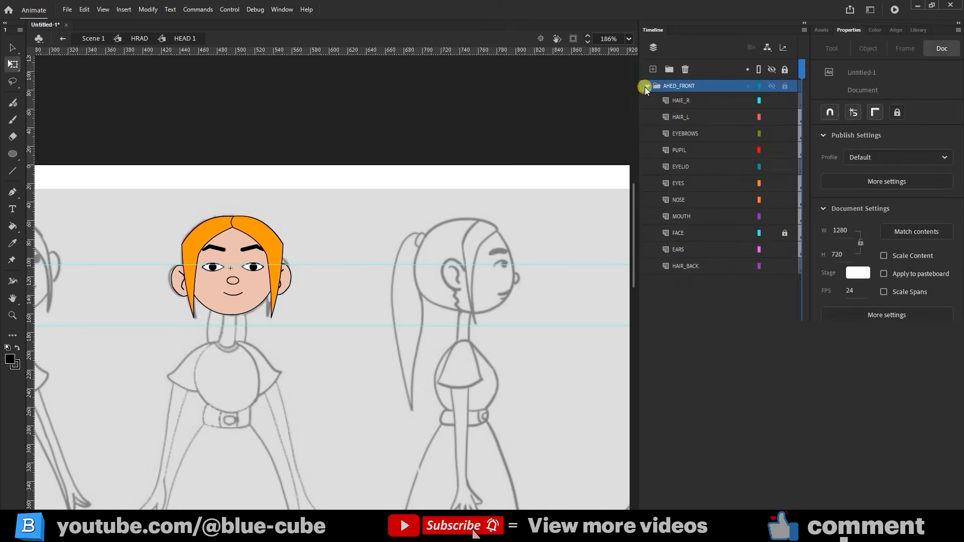
Step: Copy all layers from HAIE_R to HAIR_BACK and collapse the AHED_FRONT folder
left_click(683, 100)
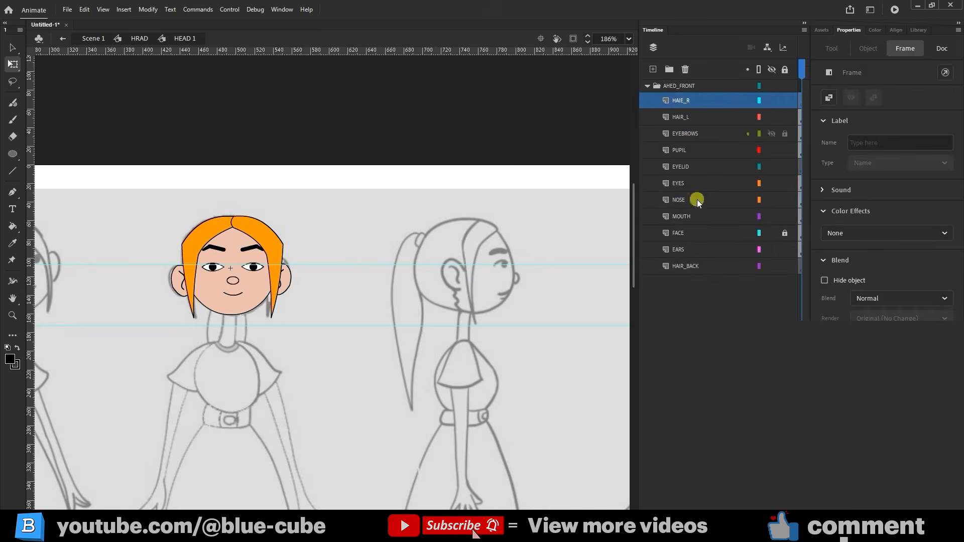
left_click(691, 266, "shift")
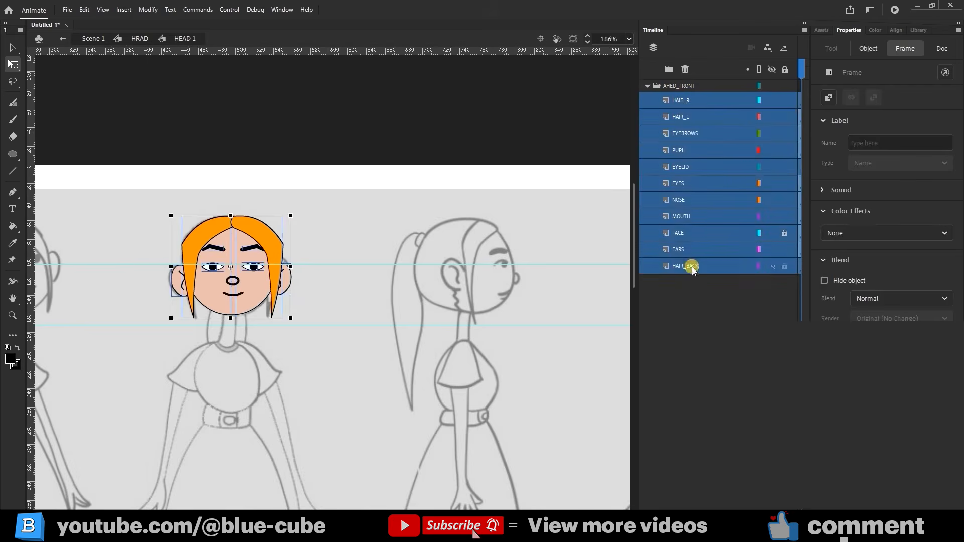
right_click(687, 134)
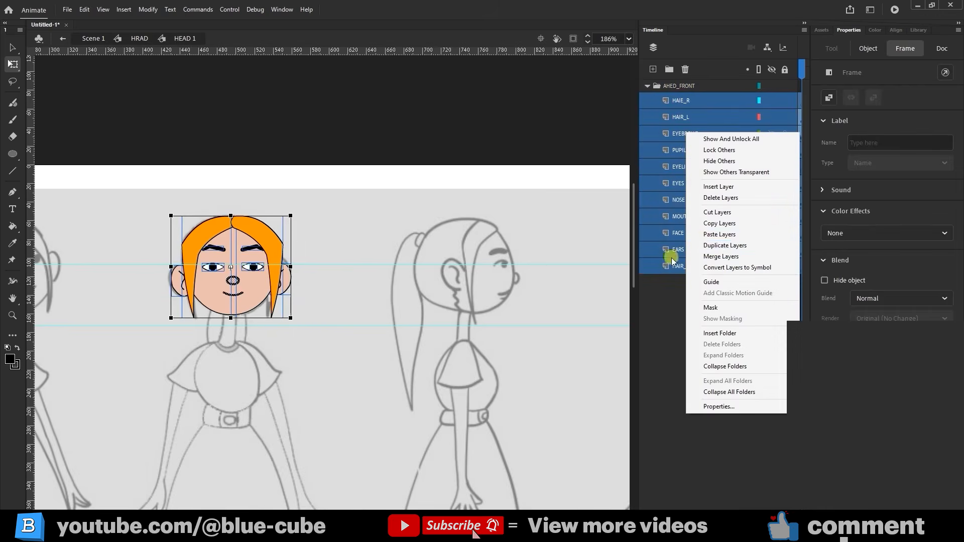
left_click(724, 223)
left_click(647, 86)
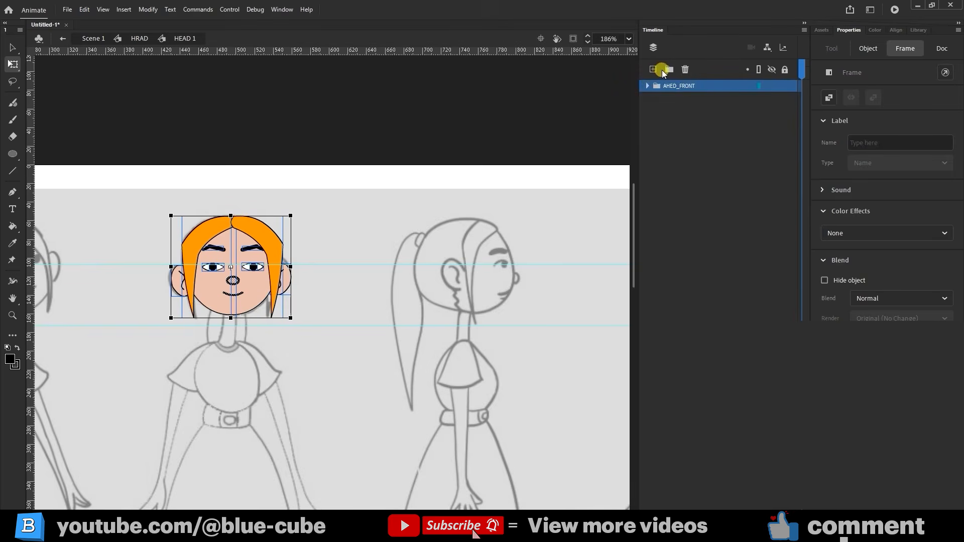
Step: Create a second layer folder above AHED_FRONT and paste the copied head layers into it
left_click(666, 70)
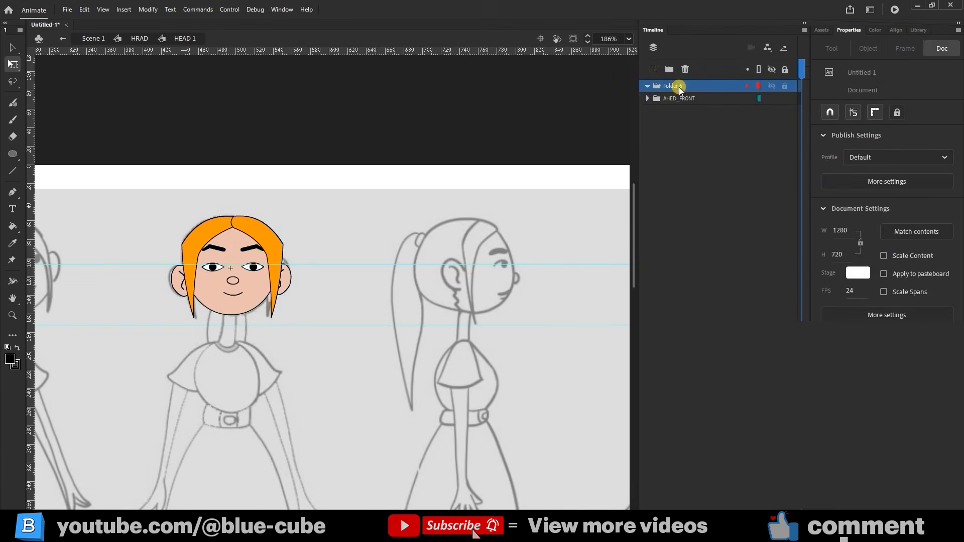
right_click(665, 84)
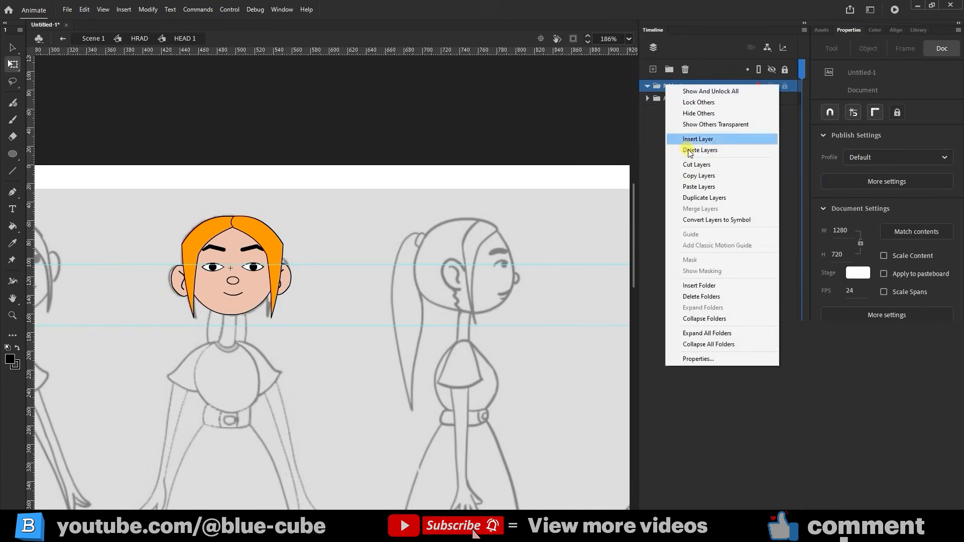
left_click(698, 187)
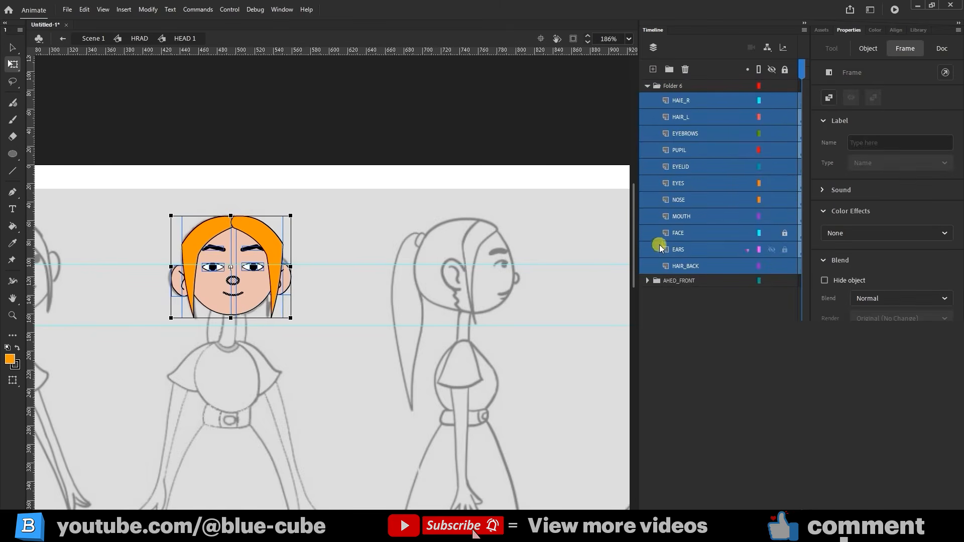
left_click_drag(685, 103, 672, 88)
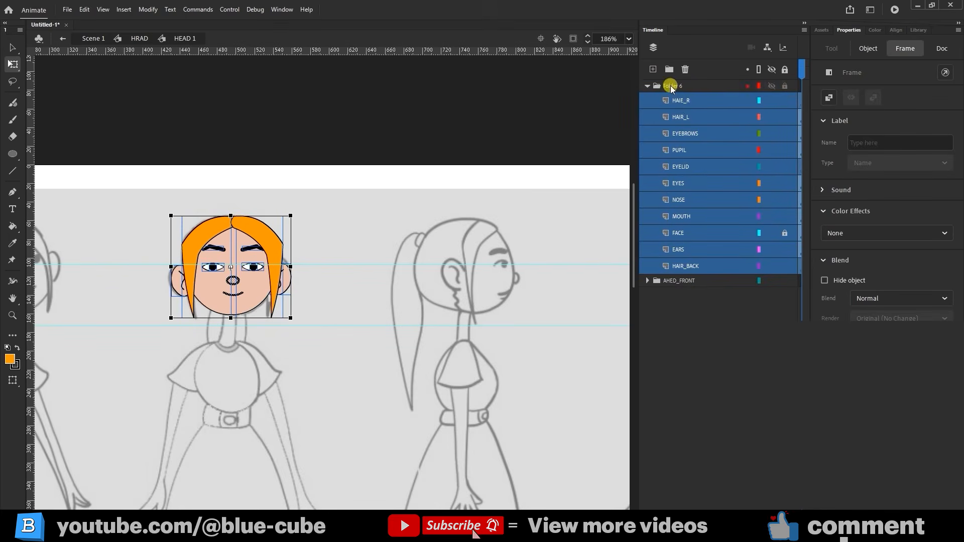
left_click(654, 86)
left_click(648, 85)
left_click(648, 85)
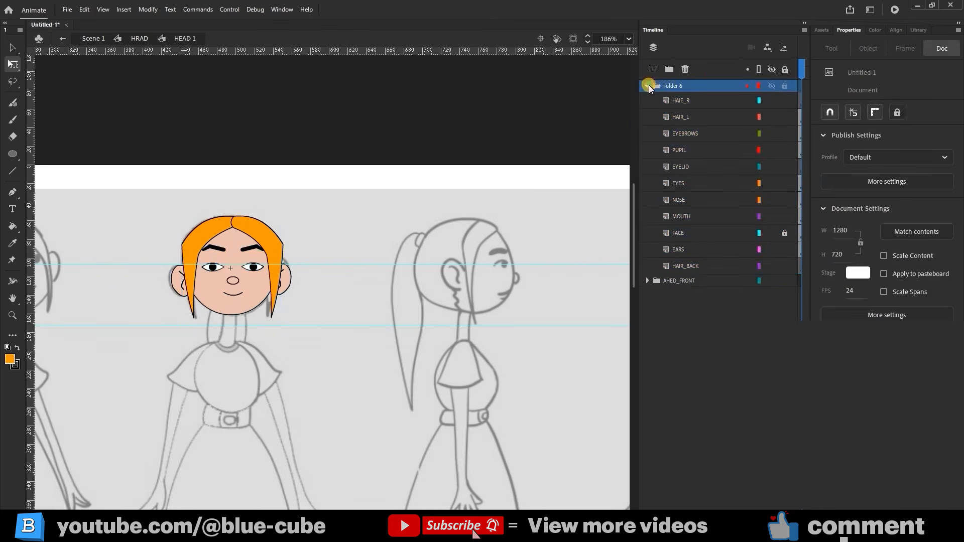
Step: Rename the new layer folder GEAD_SIDE and lock the AHED_FRONT folder
double_click(672, 85)
type("GE")
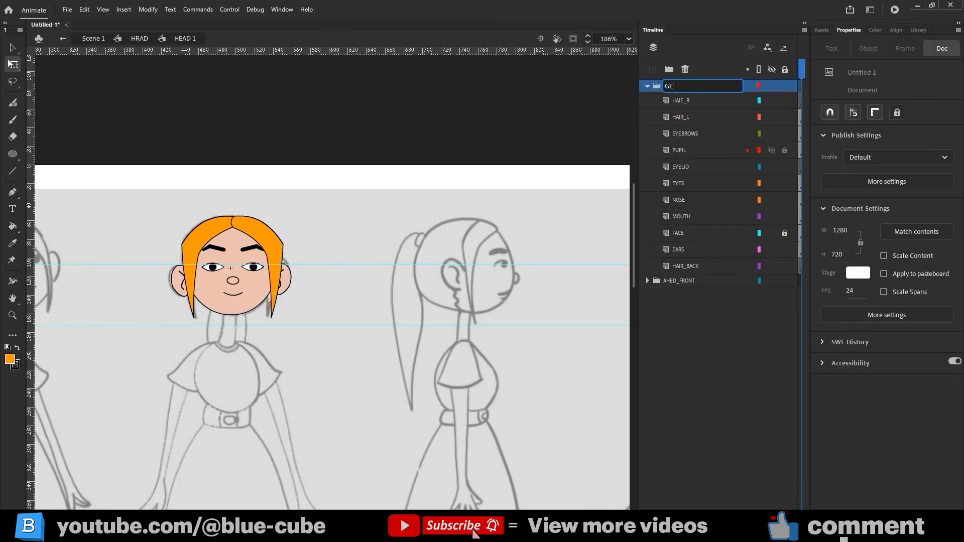
type("AD_SIDE")
left_click(689, 312)
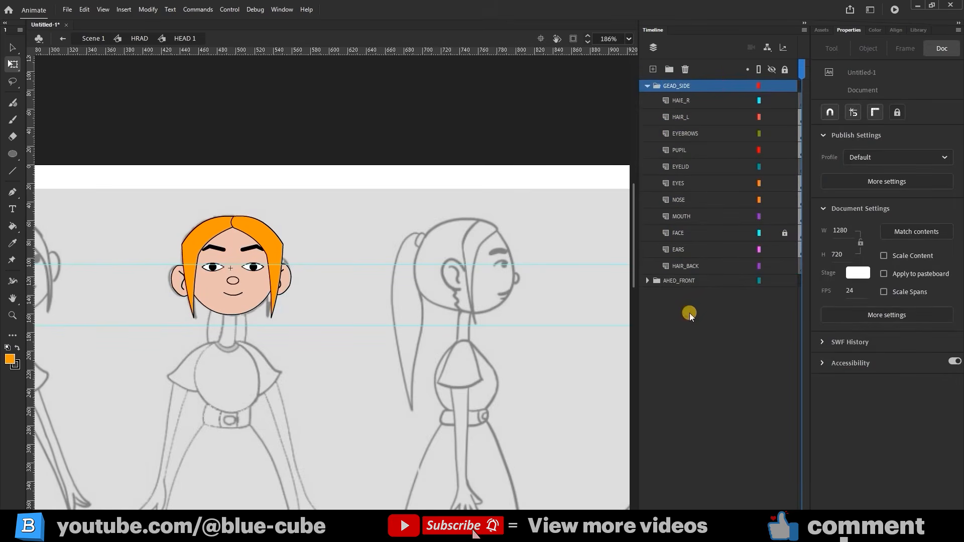
left_click(684, 280)
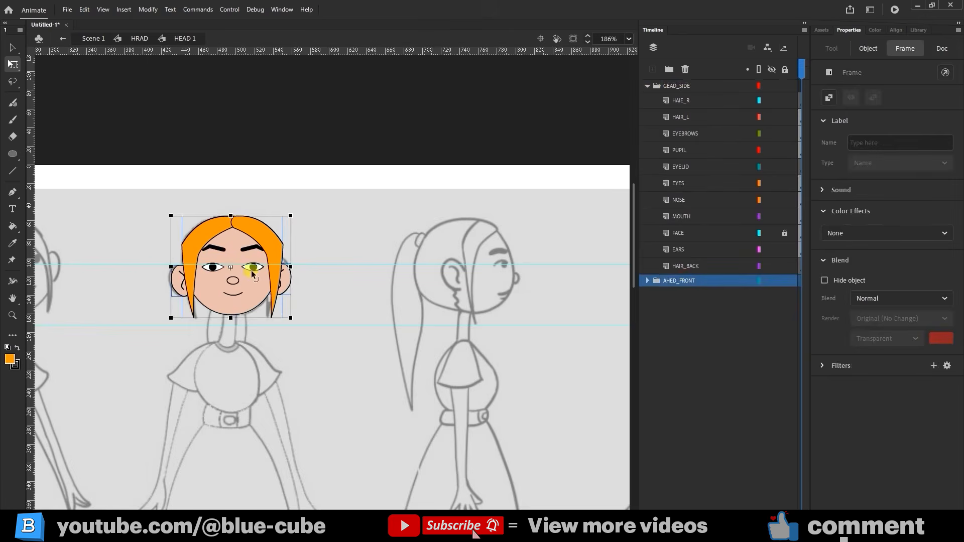
left_click(785, 281)
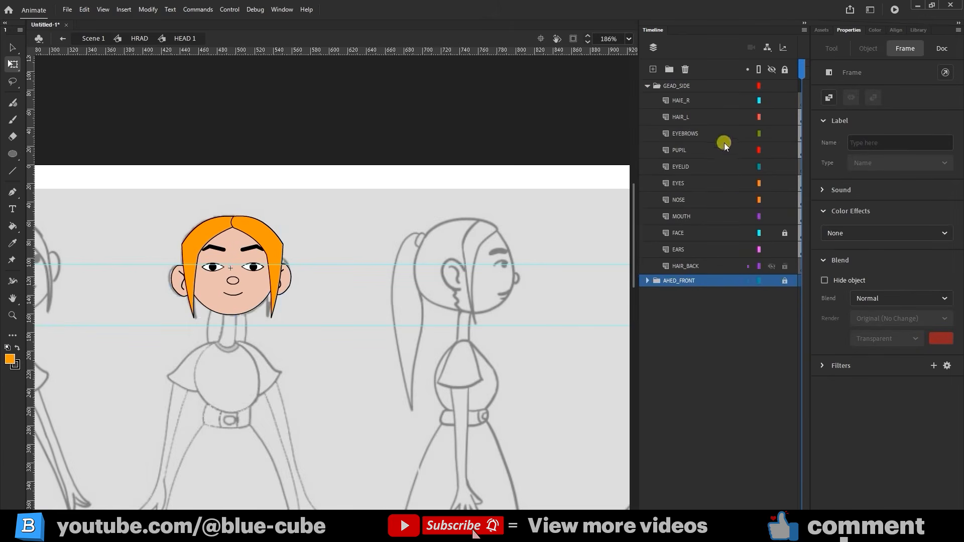
Step: Unlock the copied FACE layer and move the entire copied head horizontally onto the side-view sketch, to about X 187.1
left_click(683, 86)
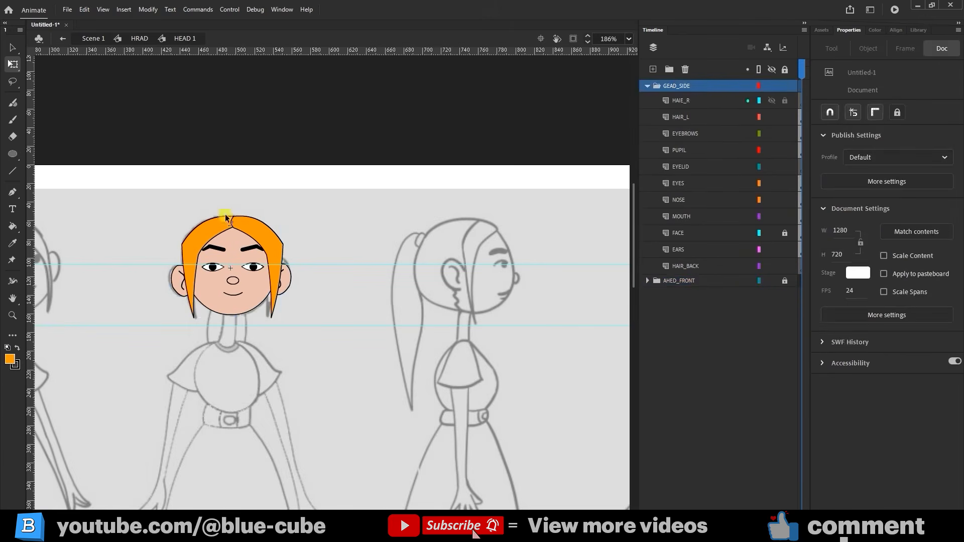
left_click_drag(342, 175, 156, 359)
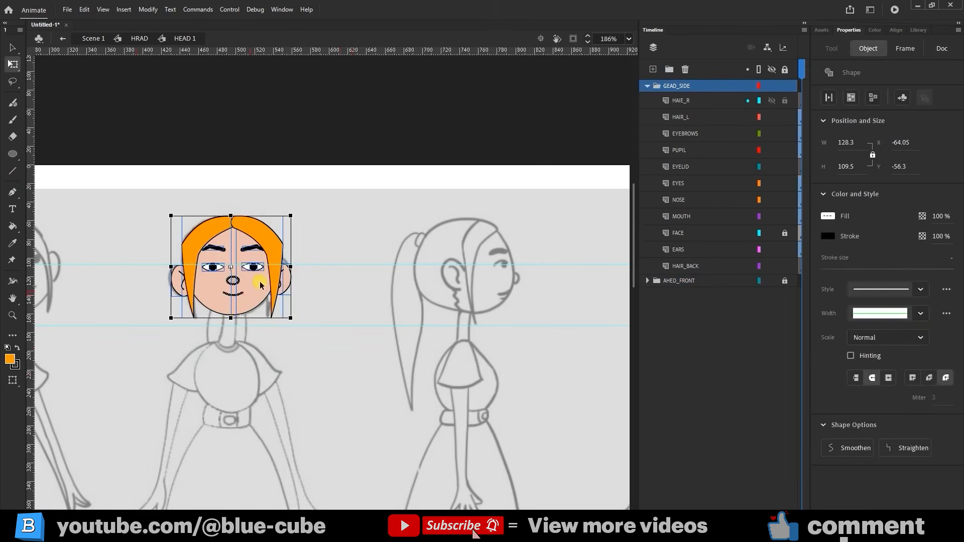
left_click(763, 249)
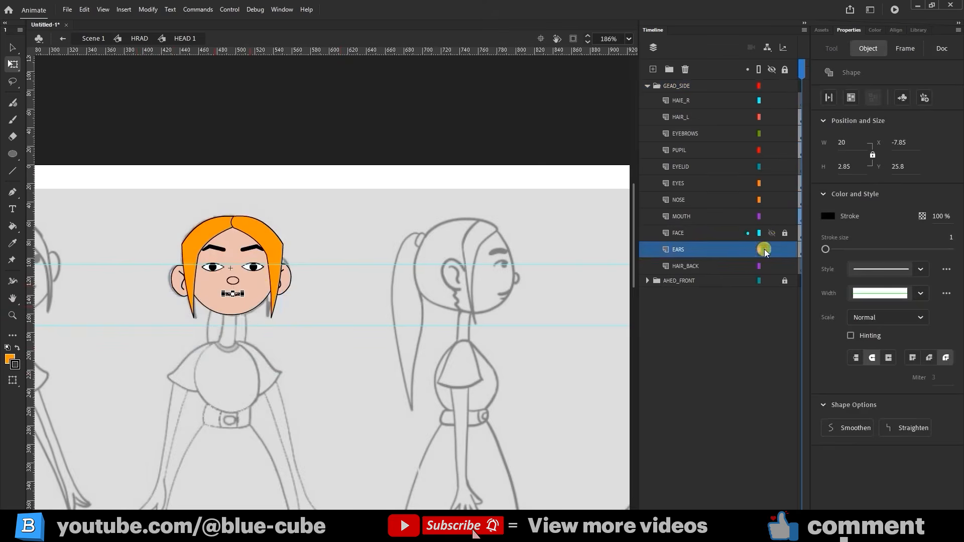
left_click(593, 199)
left_click_drag(320, 208, 127, 353)
mouse_move(257, 280)
left_mouse_down()
mouse_move(508, 277)
mouse_move(476, 294)
left_mouse_up()
key("Right")
key("Right")
key("Right")
key("Right")
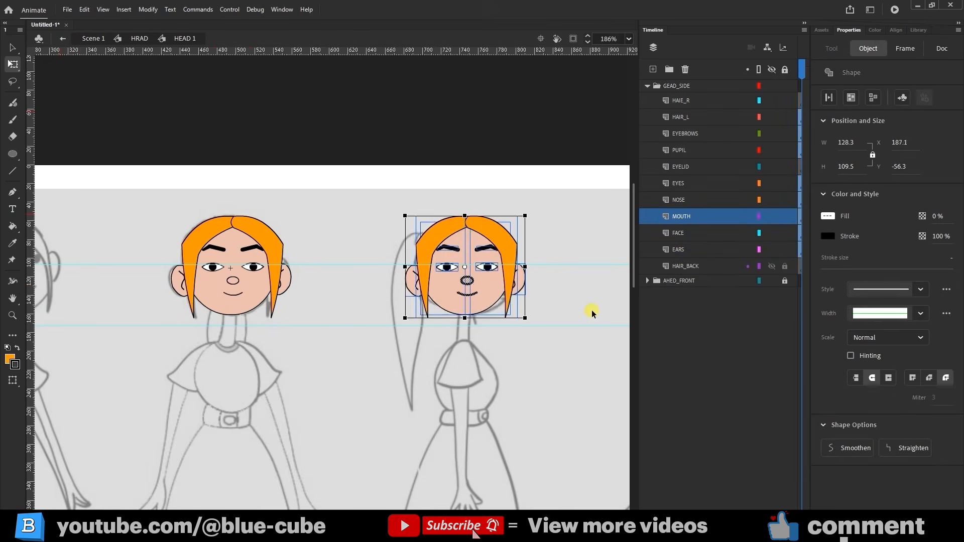
left_click(591, 309)
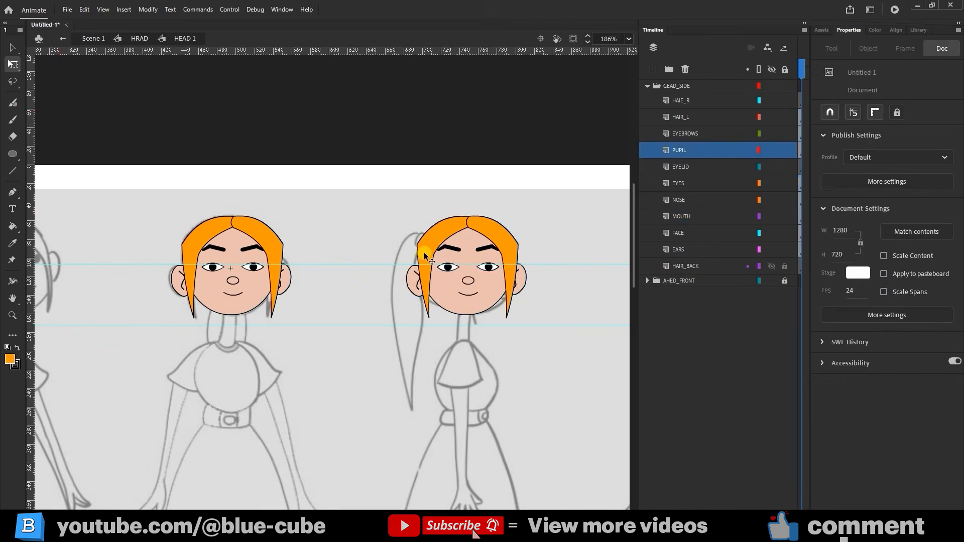
Step: Try moving the right-hand eye white of the copied head downward on the EYES layer, and undo the move
left_click(504, 248)
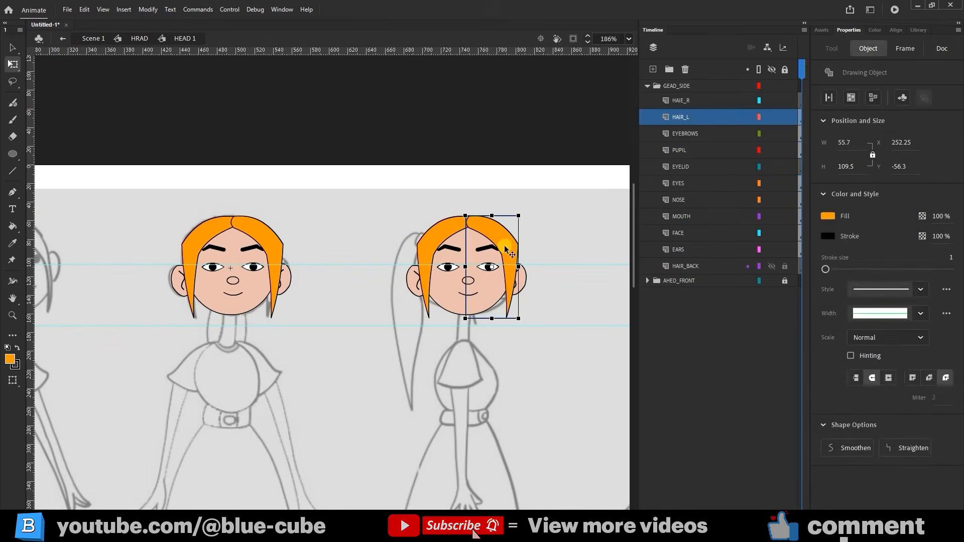
left_click(488, 267)
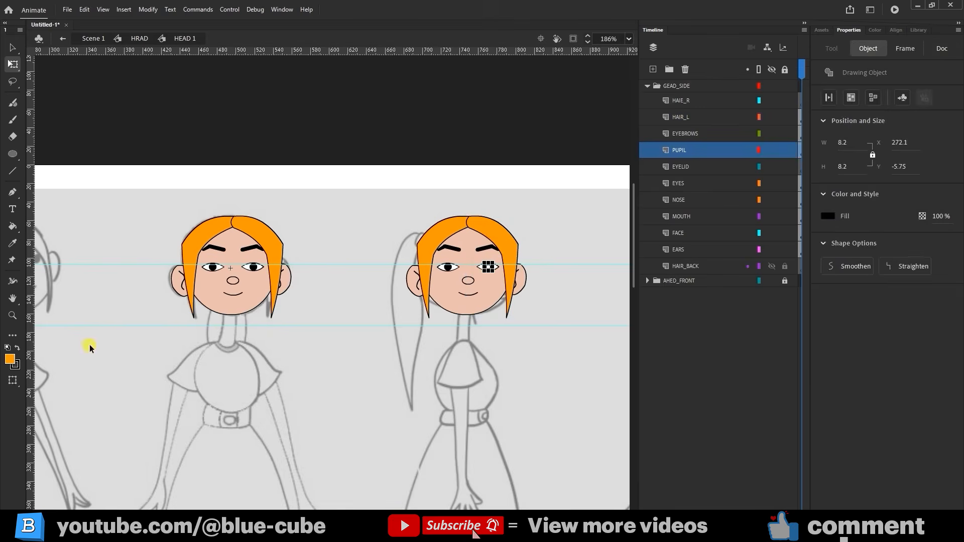
left_click(13, 315)
left_click_drag(556, 186, 134, 350)
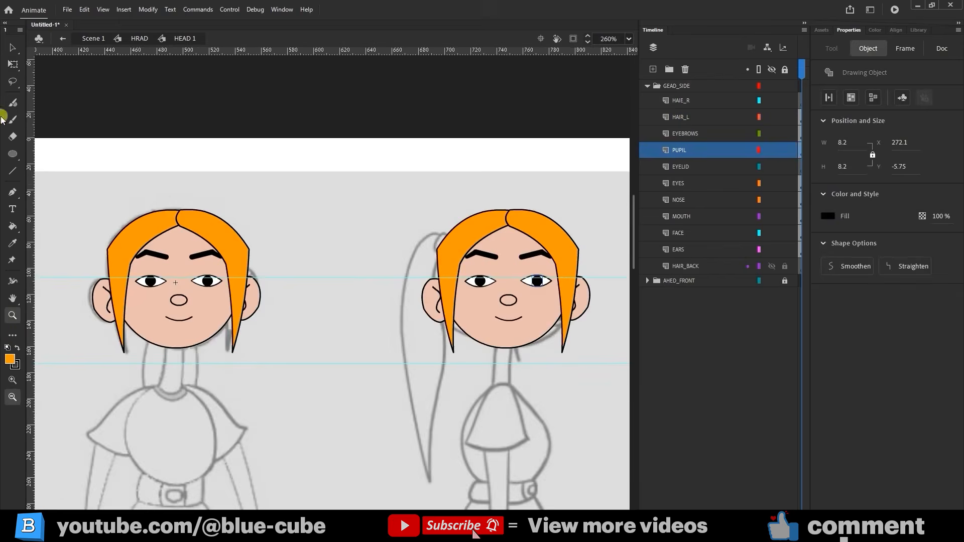
left_click(12, 64)
left_click_drag(546, 281, 538, 311)
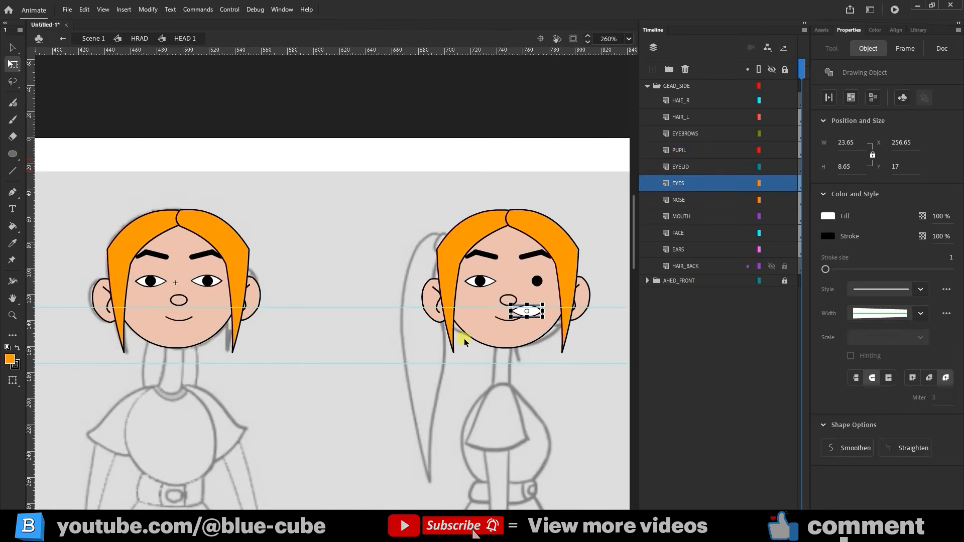
key("ctrl+z")
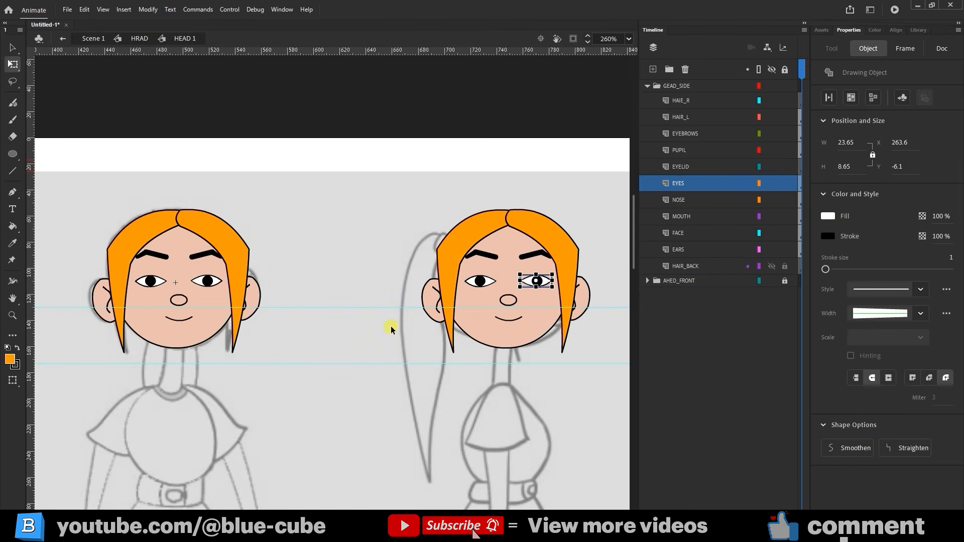
Step: Unlock AHED_FRONT, nudge the front head's right-hand ear outward to X 46.2, Y -6.1, and collapse and relock the folder
left_click(257, 300)
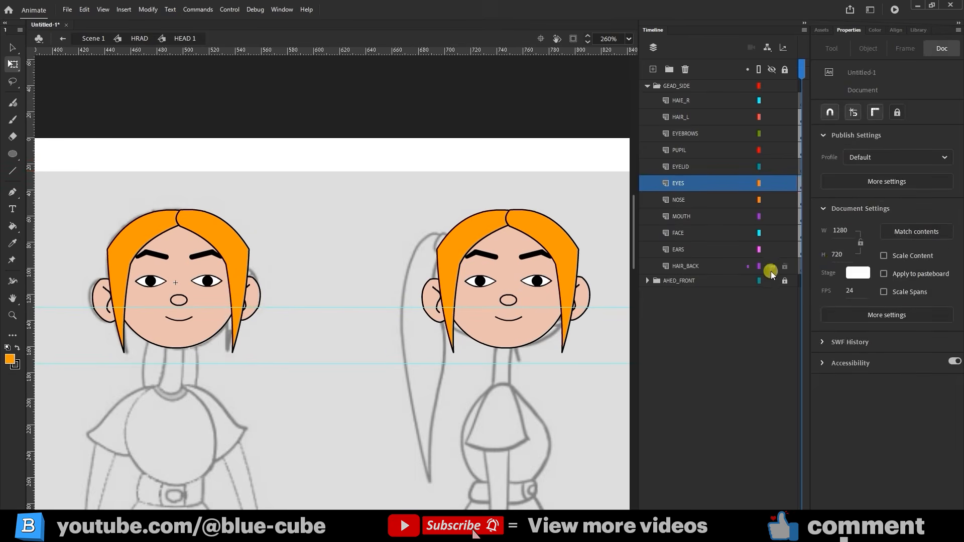
left_click(788, 279)
left_click(247, 297)
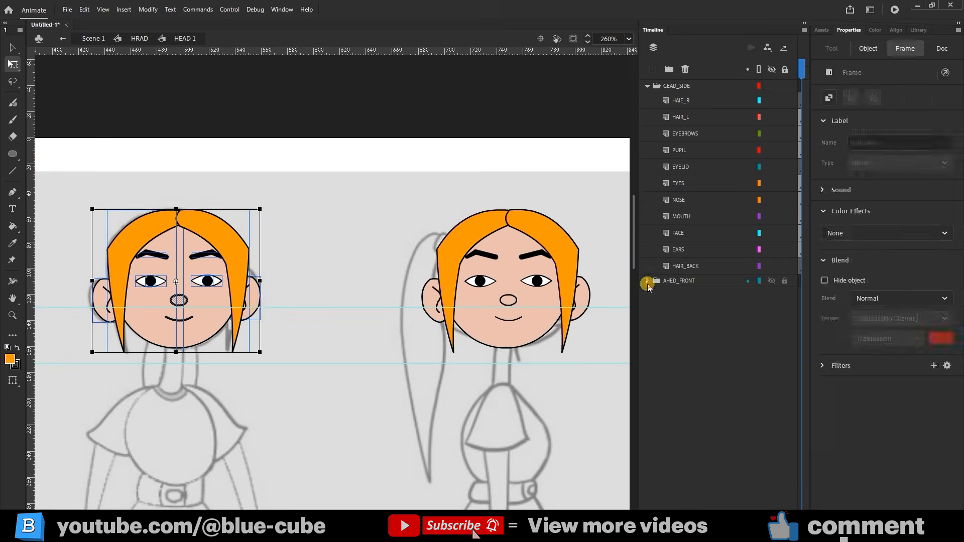
key("Right")
key("Right")
key("Right")
key("Right")
key("Right")
key("Right")
key("Right")
key("Right")
key("Right")
key("Right")
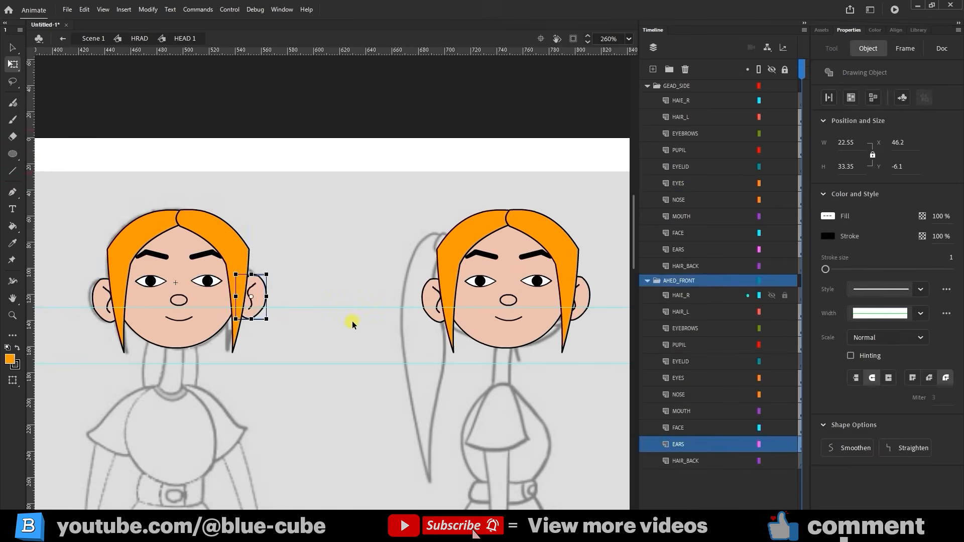
key("Up")
key("Left")
key("Down")
left_click(331, 300)
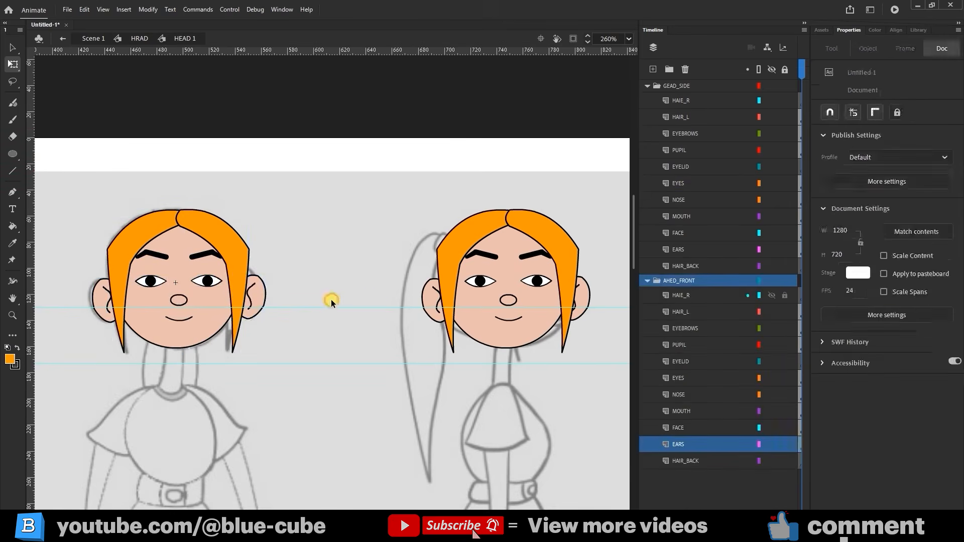
left_click(648, 281)
left_click(783, 282)
Step: Nudge the copied head's right-hand ear outward to X 296.35
left_click(582, 299)
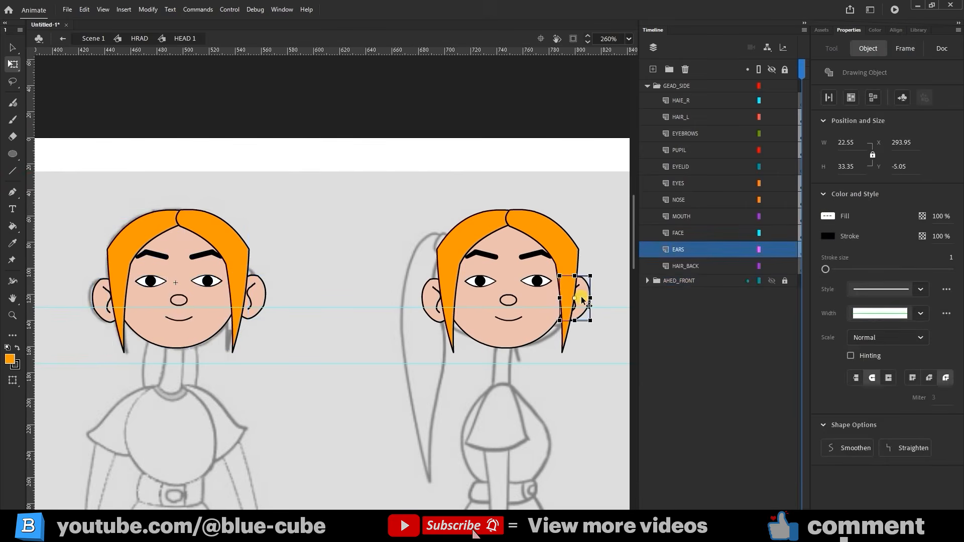
key("Right")
key("Right")
key("Right")
key("Right")
key("Right")
key("Right")
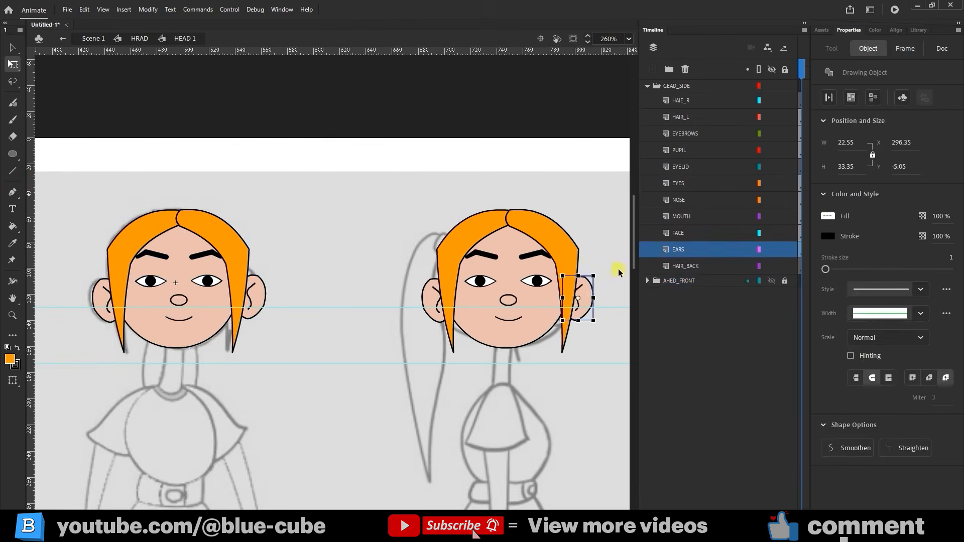
left_click(619, 270)
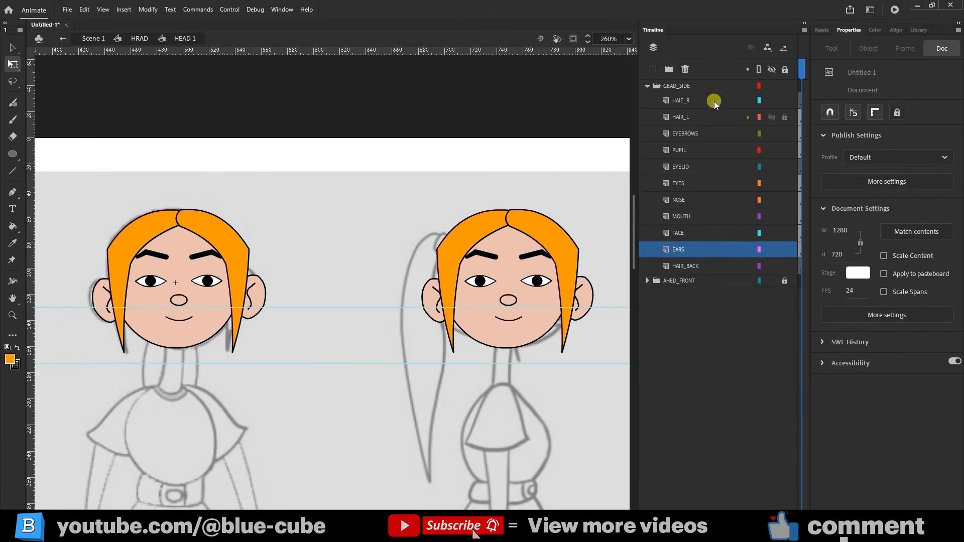
Step: Hide the GEAD_SIDE layers temporarily to examine the side-view sketch, and show all layers again
left_click(772, 85)
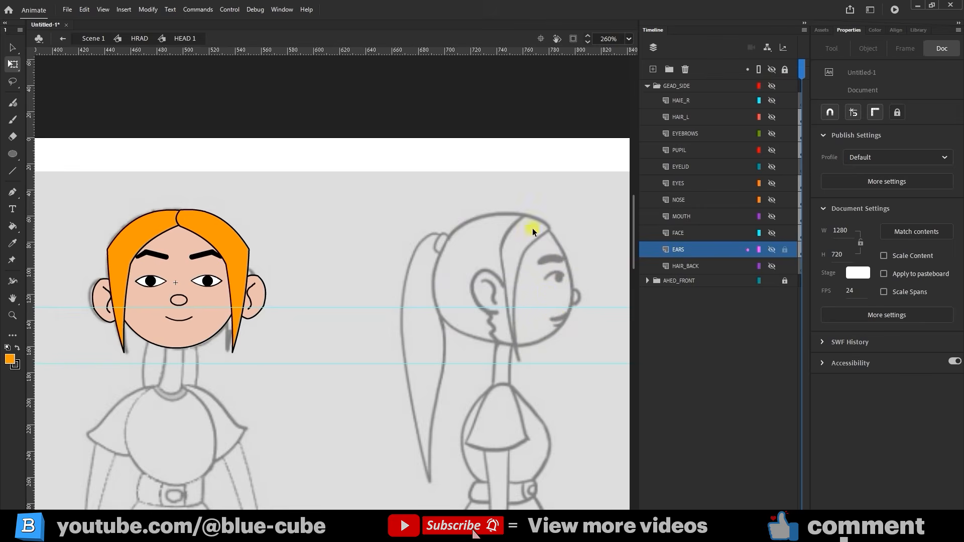
left_click(772, 70)
left_click(772, 70)
Step: Delete the right-hand hair strand, eye white, pupil, eyebrow and ear from the copied head
left_click(565, 246)
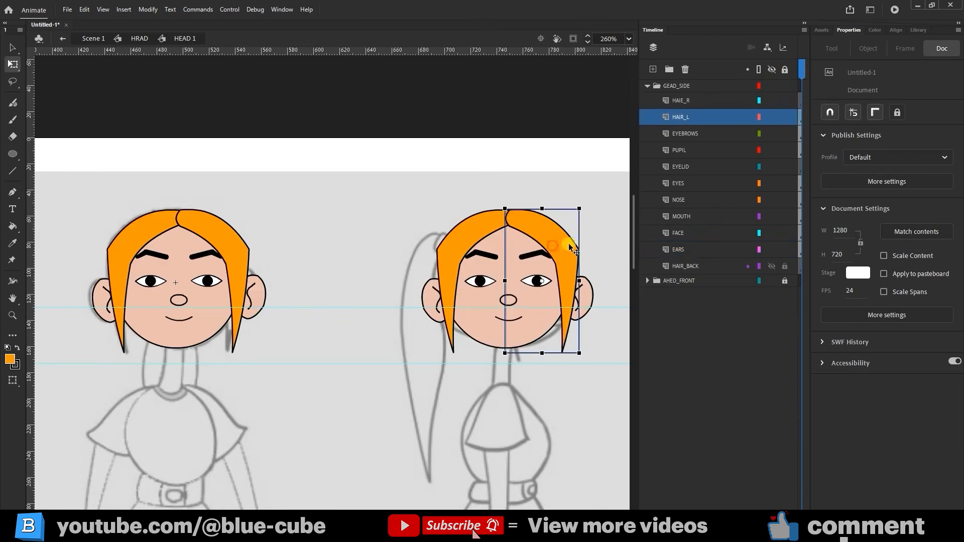
key("Delete")
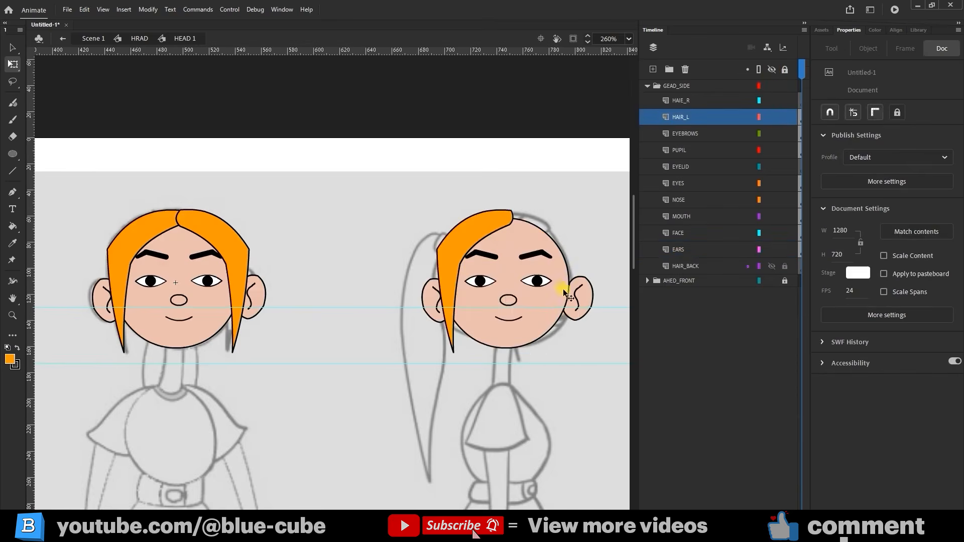
left_click(545, 282)
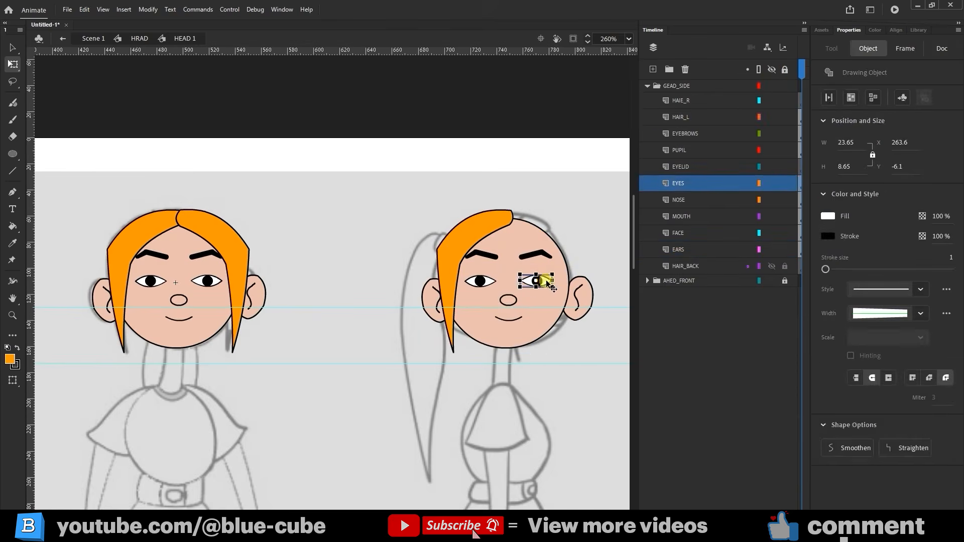
key("Delete")
left_click(536, 281)
key("Delete")
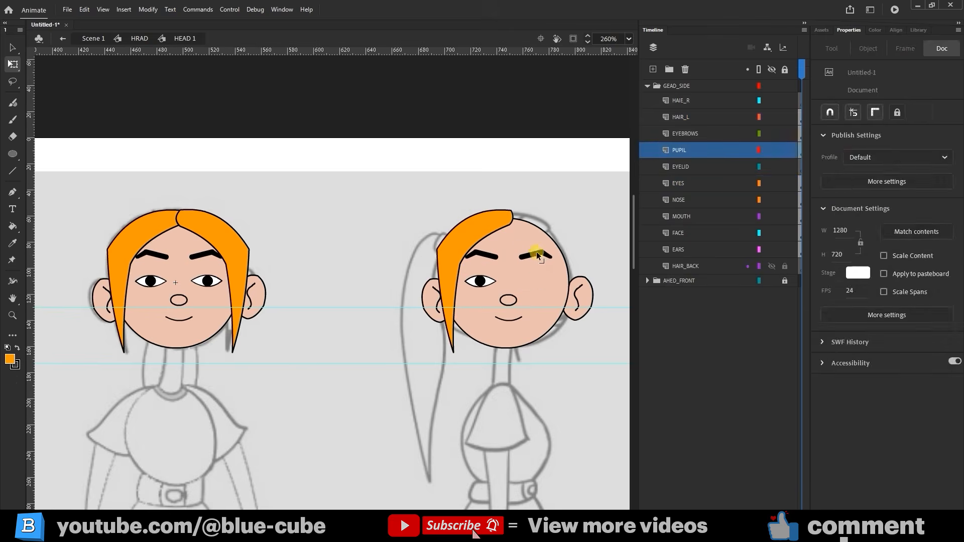
left_click(547, 253)
key("Delete")
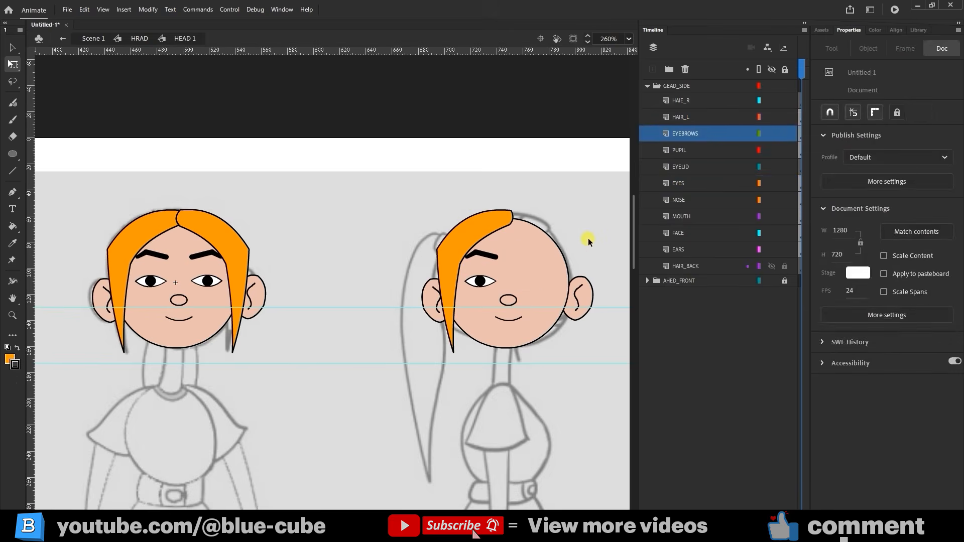
left_click(589, 298)
key("Delete")
Step: Move the copied head's remaining hair strand off the face to about X 152.6, beside the side-view sketch
left_click_drag(515, 245, 436, 236)
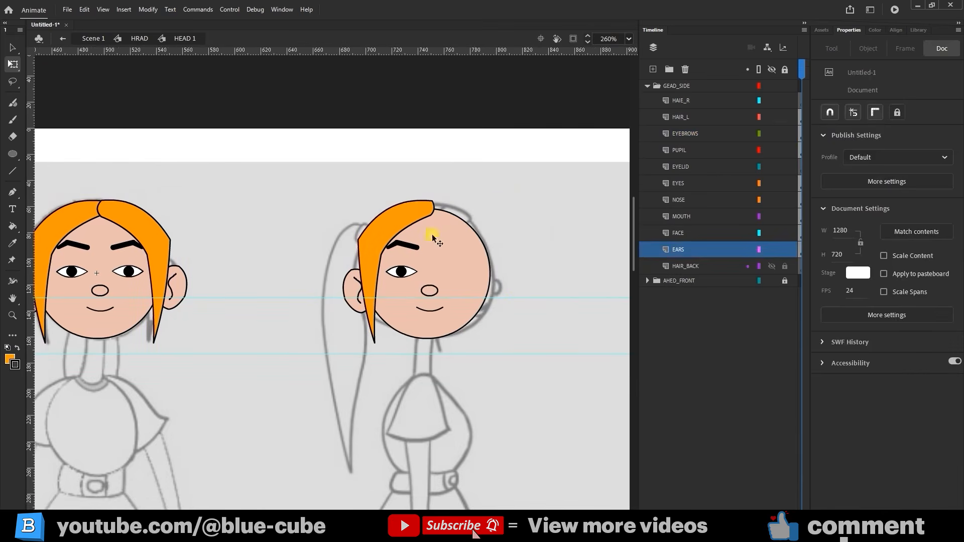
left_click(12, 315)
left_click_drag(582, 176, 286, 364)
key("q")
left_click(281, 208)
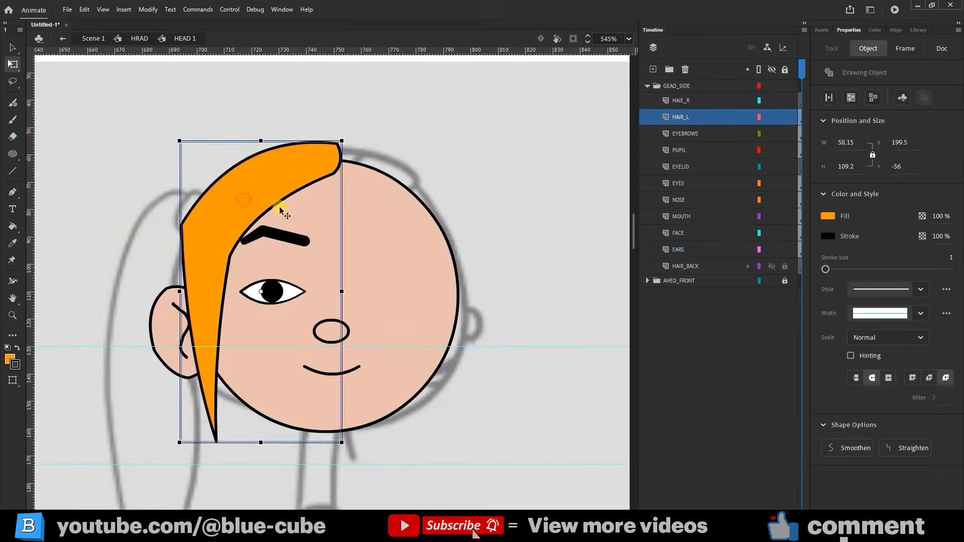
left_click_drag(239, 203, 138, 206)
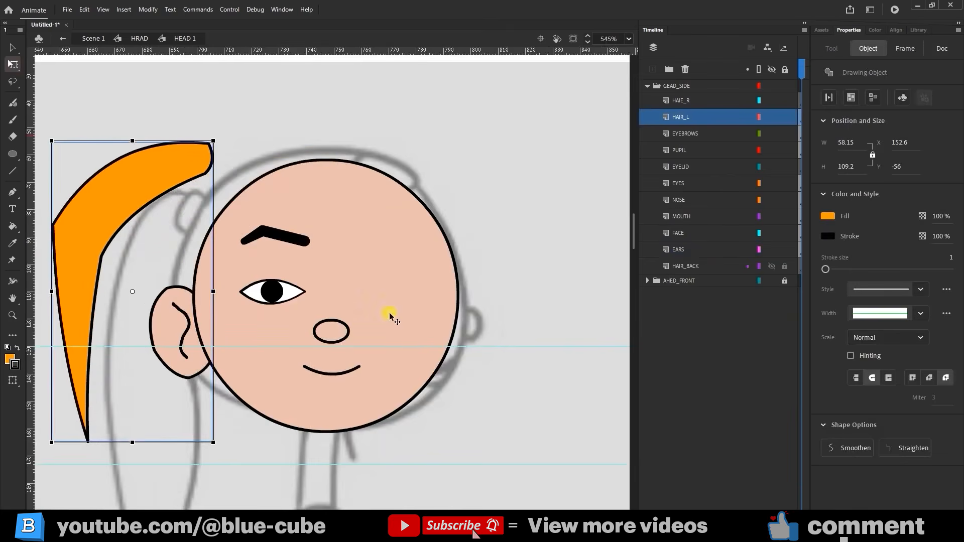
Step: Display the copied FACE layer as an outline and reshape the face's front curve to follow the side-view sketch
left_click(759, 233)
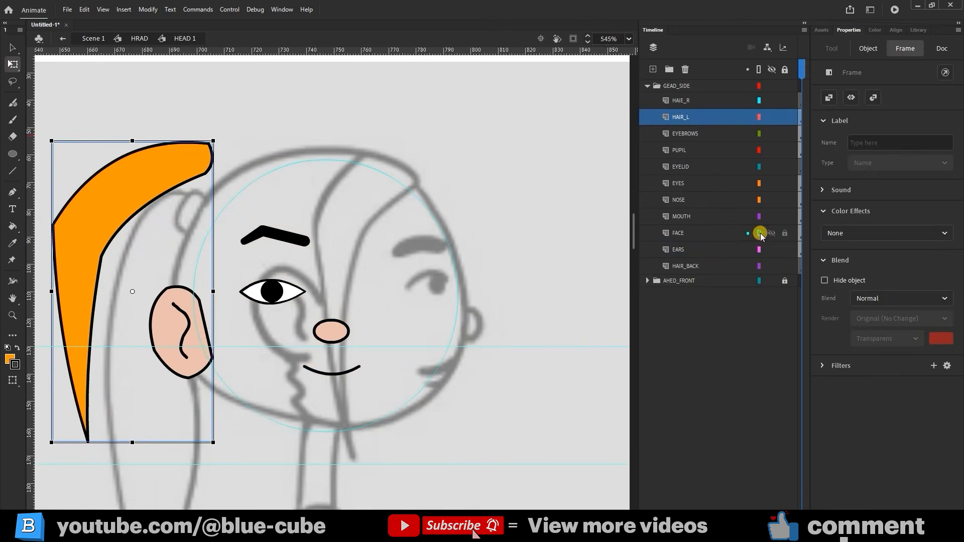
left_click(14, 47)
left_click(443, 364)
left_click_drag(475, 346, 426, 499)
left_click_drag(436, 370, 451, 377)
Step: Lock the copied FACE layer and place the nose upright over the sketched nose on the profile's front edge
left_click(13, 64)
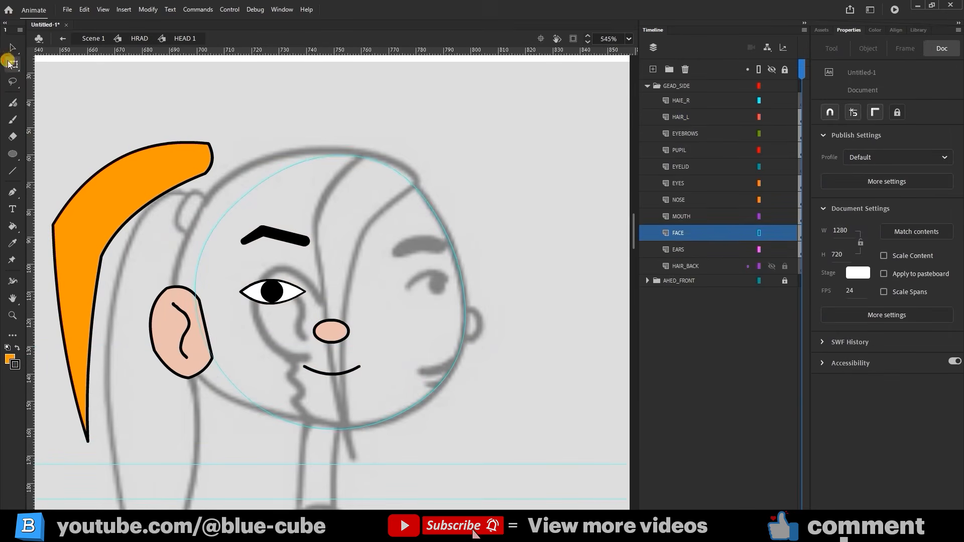
left_click_drag(381, 301, 304, 358)
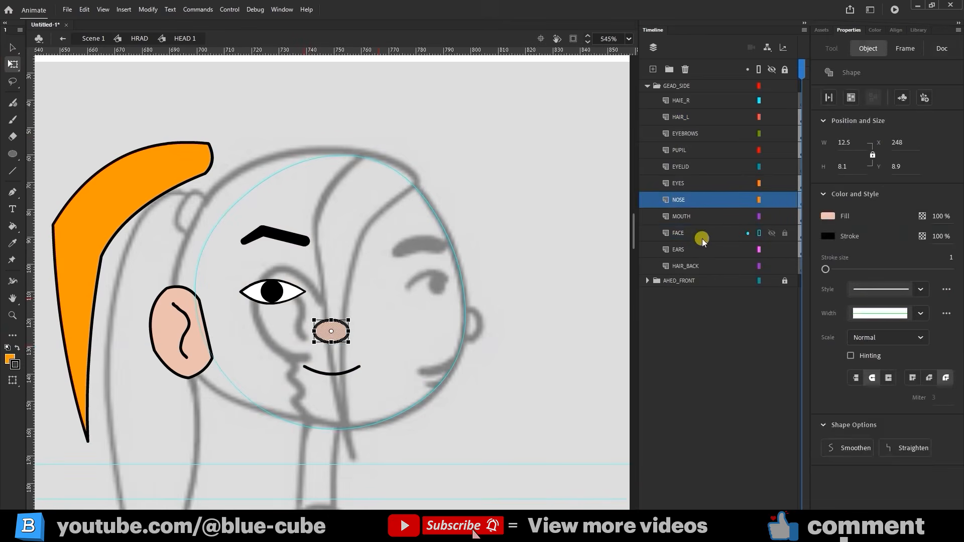
left_click(785, 234)
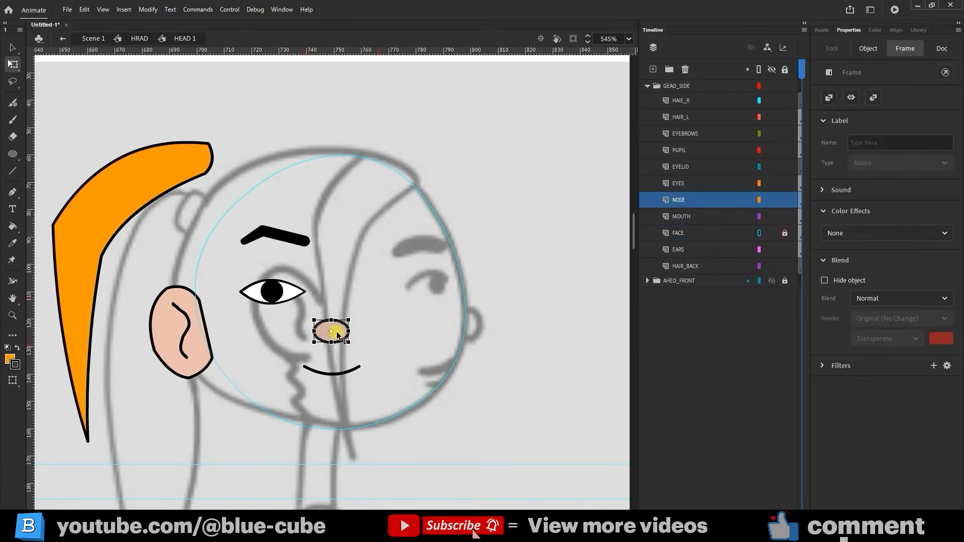
left_click_drag(333, 331, 477, 329)
left_click(542, 340)
left_click(13, 49)
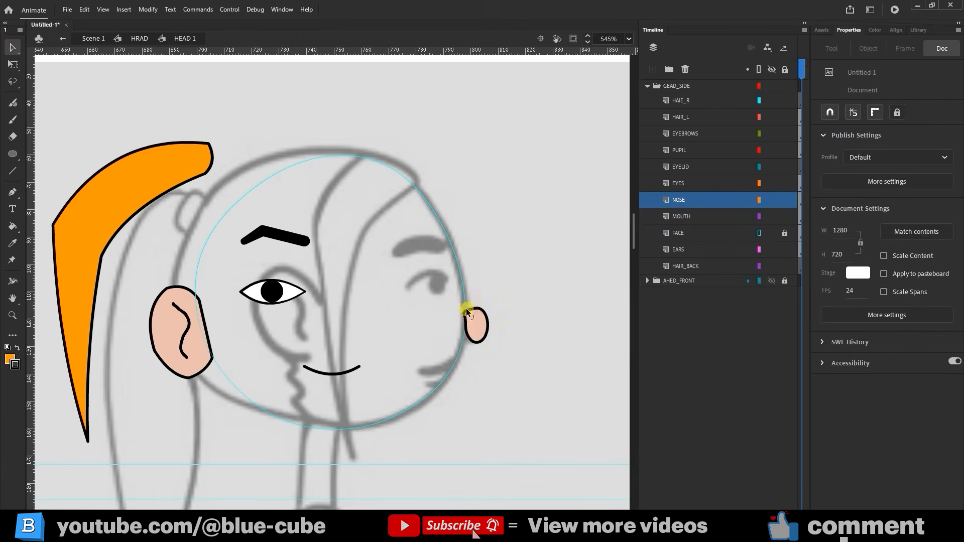
Step: Shift the complete nose, fill and outline, slightly back so it overlaps the profile's front edge
left_click(475, 326)
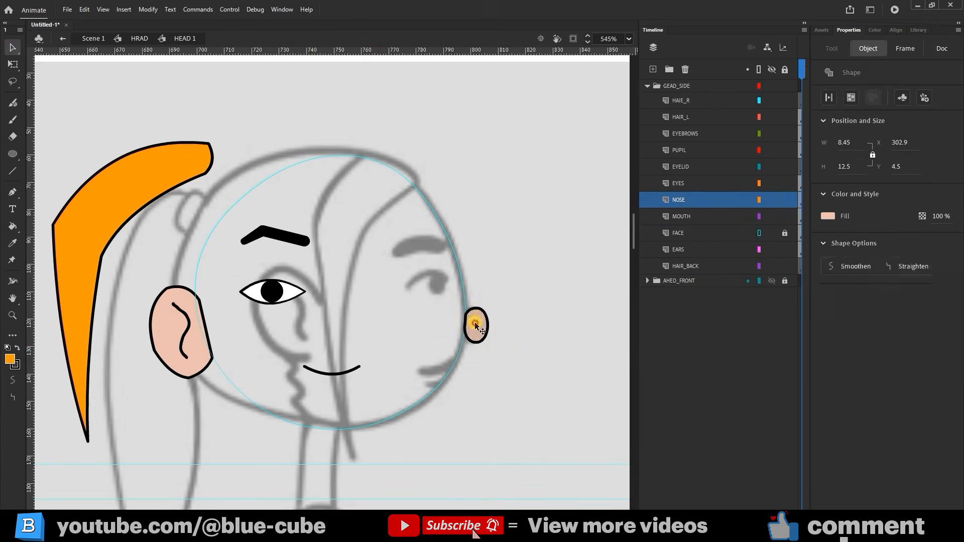
double_click(475, 325)
left_click(514, 334)
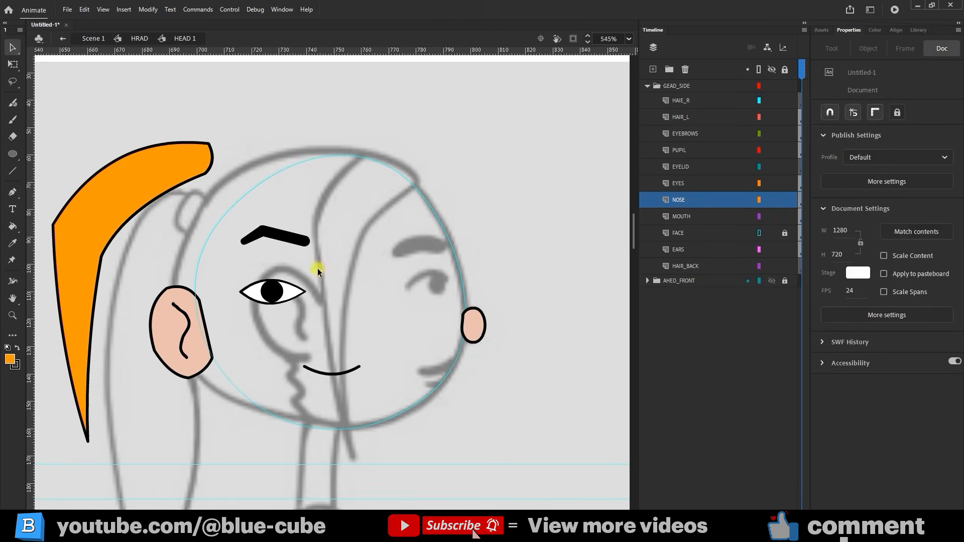
Step: Move the copied eye white and pupil together onto the sketched eye and narrow them to fit the side view
key("q")
left_click_drag(326, 271, 212, 309)
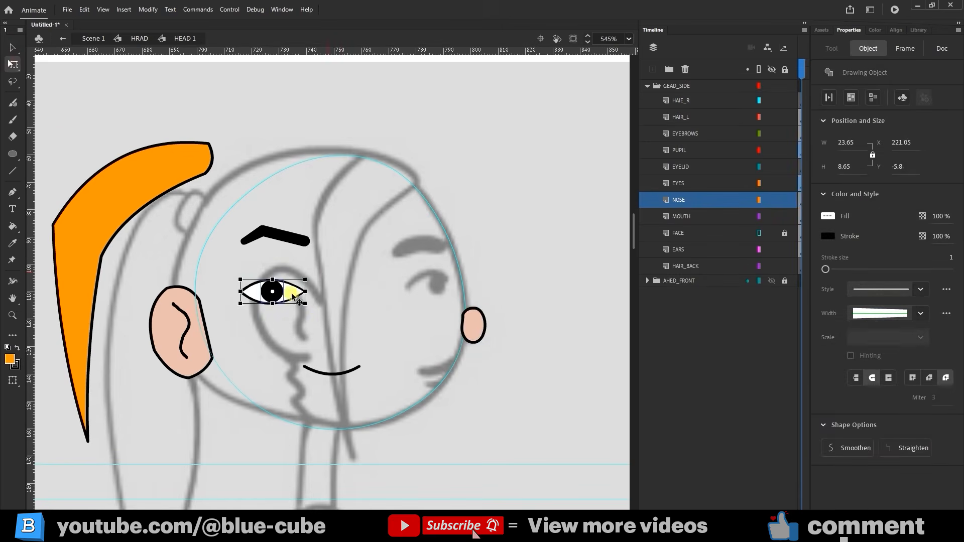
mouse_move(291, 294)
left_mouse_down()
mouse_move(449, 285)
mouse_move(437, 285)
left_mouse_up()
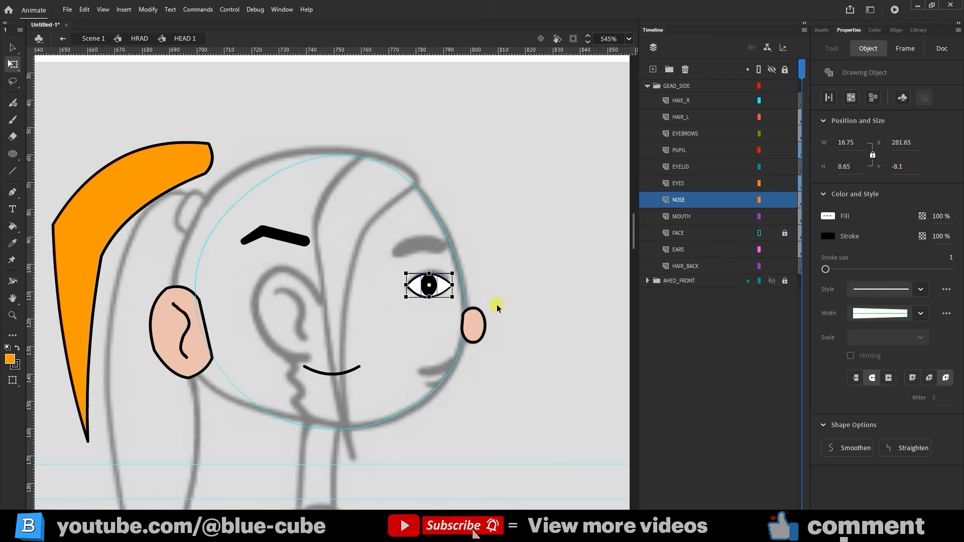
key("Right")
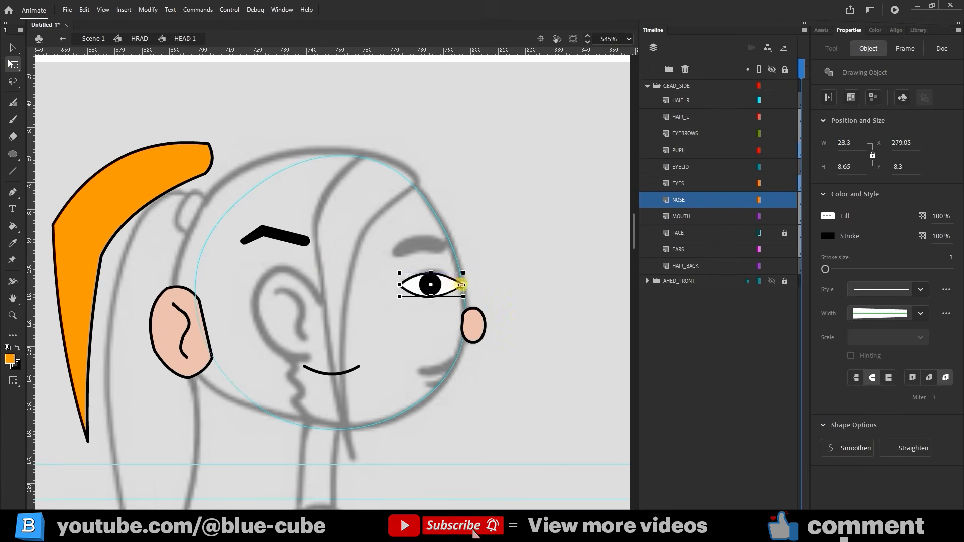
left_click(562, 292)
left_click_drag(446, 270, 384, 303)
Step: Move the copied eyebrow over the sketched eyebrow, then rotate, shorten and nudge it to match
left_click_drag(234, 220, 430, 225)
key("Right")
key("Right")
key("Right")
key("Right")
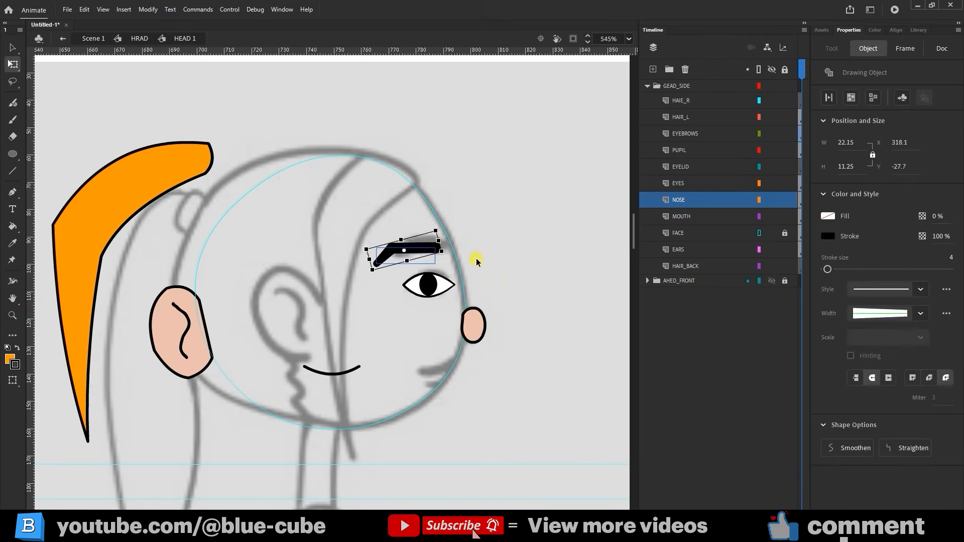
key("Up")
left_click_drag(374, 257, 382, 256)
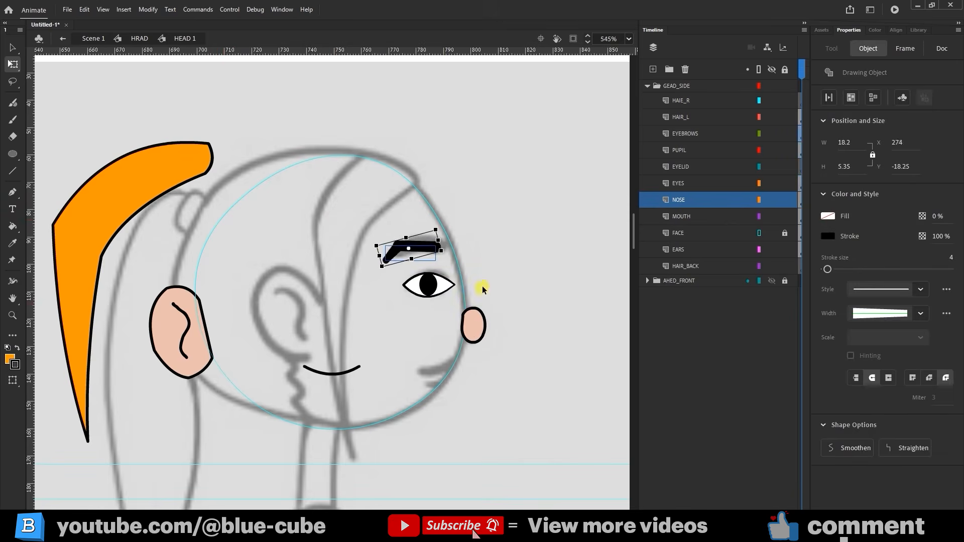
key("Right")
key("Right")
key("Right")
key("Right")
key("Right")
key("Right")
key("Right")
key("Right")
key("Right")
key("Right")
Step: Replace the front-view mouth with a short line on the MOUTH layer, curved to follow the sketched side-view mouth
mouse_move(399, 332)
left_mouse_down()
mouse_move(327, 386)
mouse_move(299, 387)
left_mouse_up()
key("Delete")
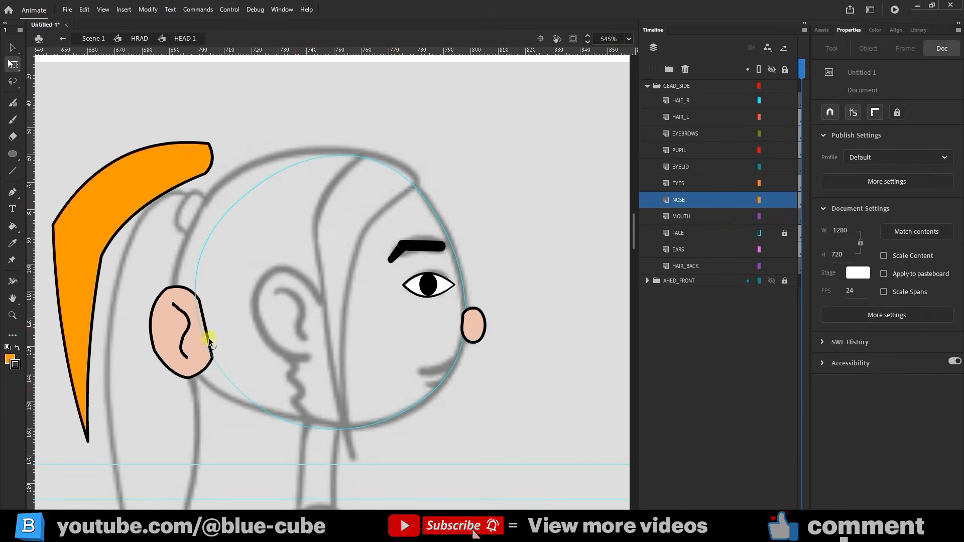
left_click(14, 172)
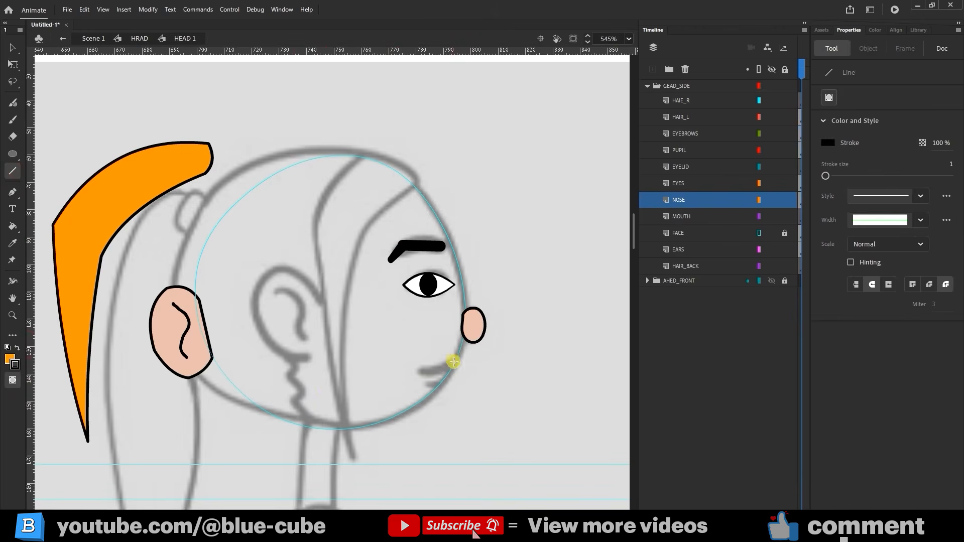
left_click_drag(453, 362, 419, 371)
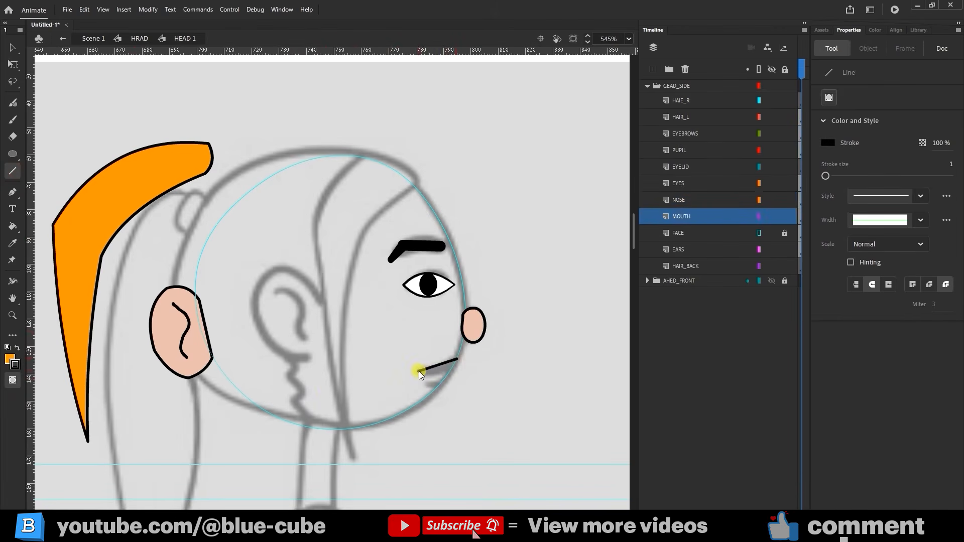
left_click(13, 48)
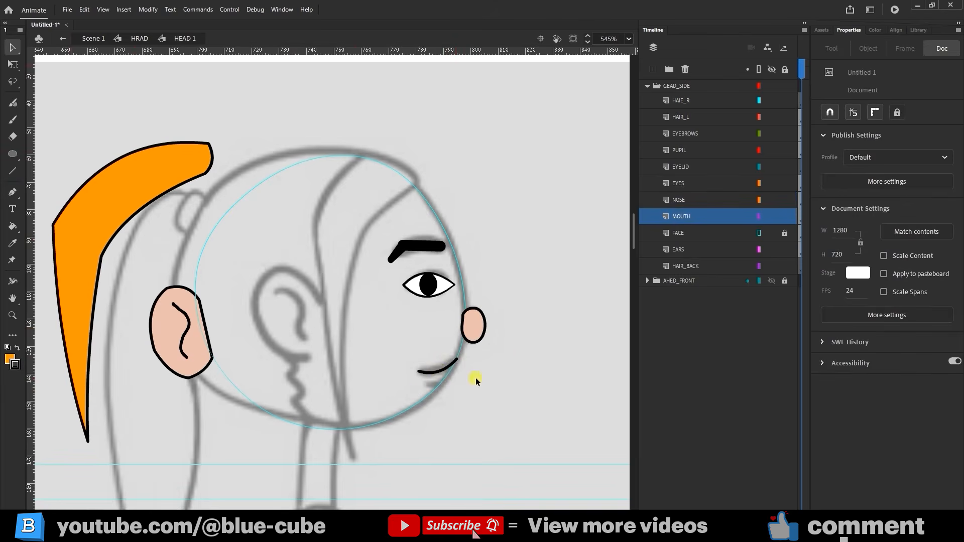
Step: Move the ear with its inner line onto the sketched ear, to about X 228.25, Y -10.3
left_click(13, 64)
left_click(173, 341)
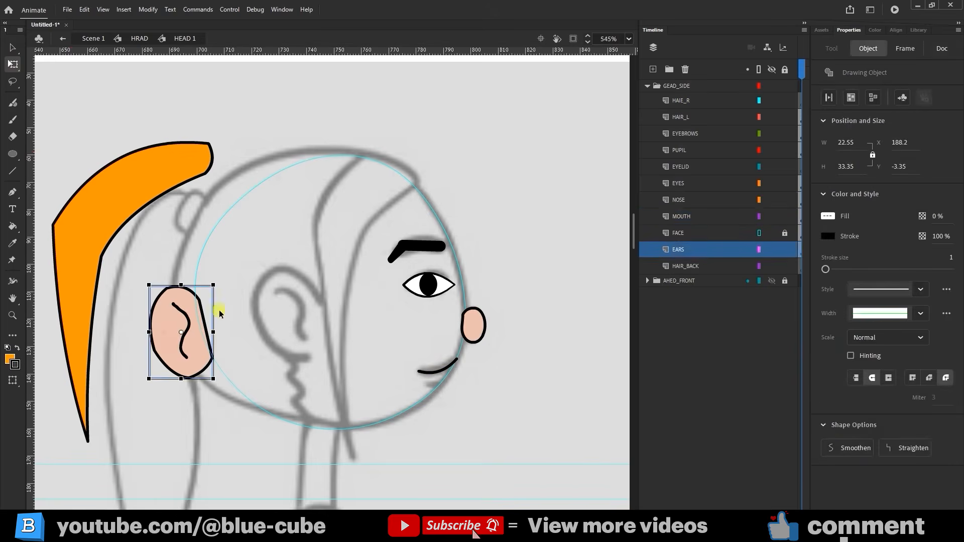
left_click_drag(196, 347, 299, 325)
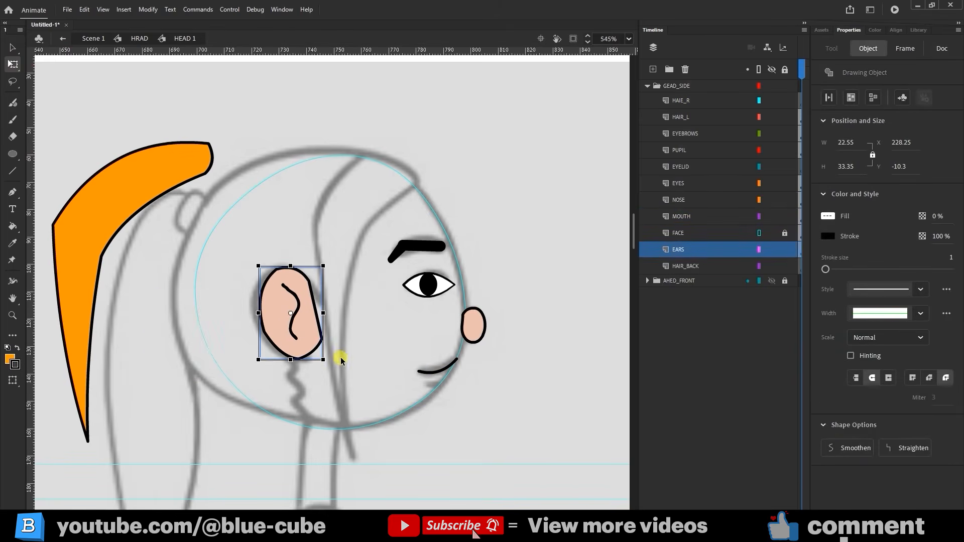
left_click(338, 324)
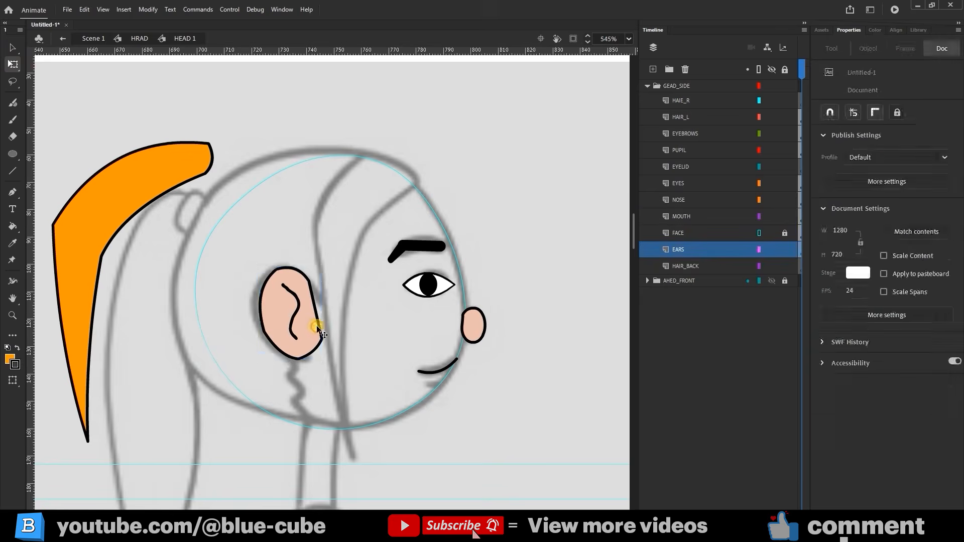
Step: Remove the outline segment along the ear's front edge and reshape the ear's lower contour to follow the sketch
left_click(317, 325)
left_click(314, 323)
double_click(314, 322)
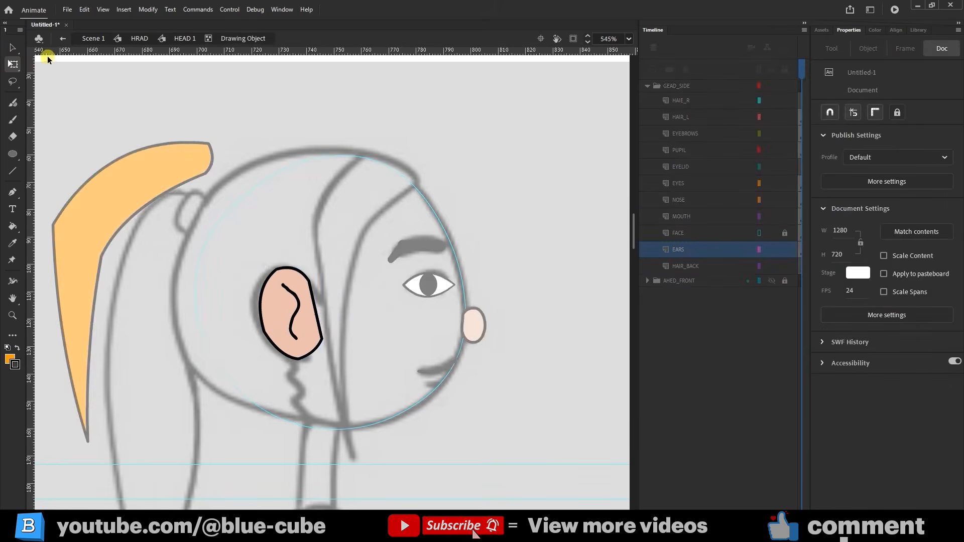
key("v")
left_click(319, 324)
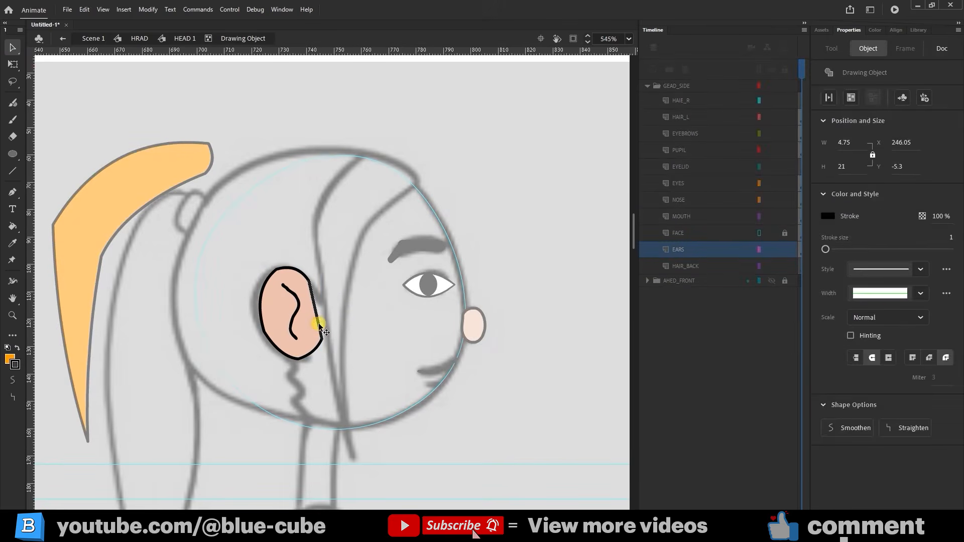
key("Delete")
left_click(351, 322)
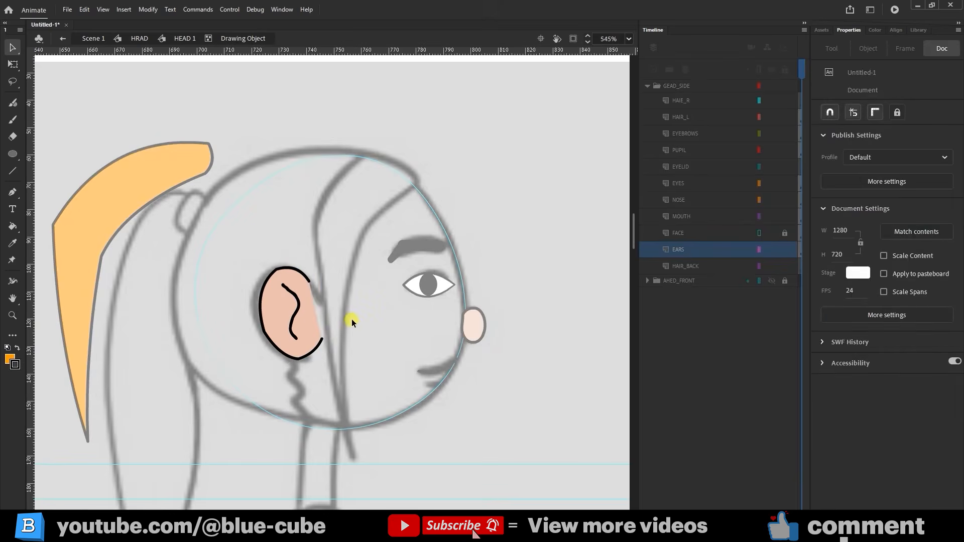
mouse_move(317, 347)
left_mouse_down()
mouse_move(329, 355)
mouse_move(320, 351)
left_mouse_up()
left_click(200, 43)
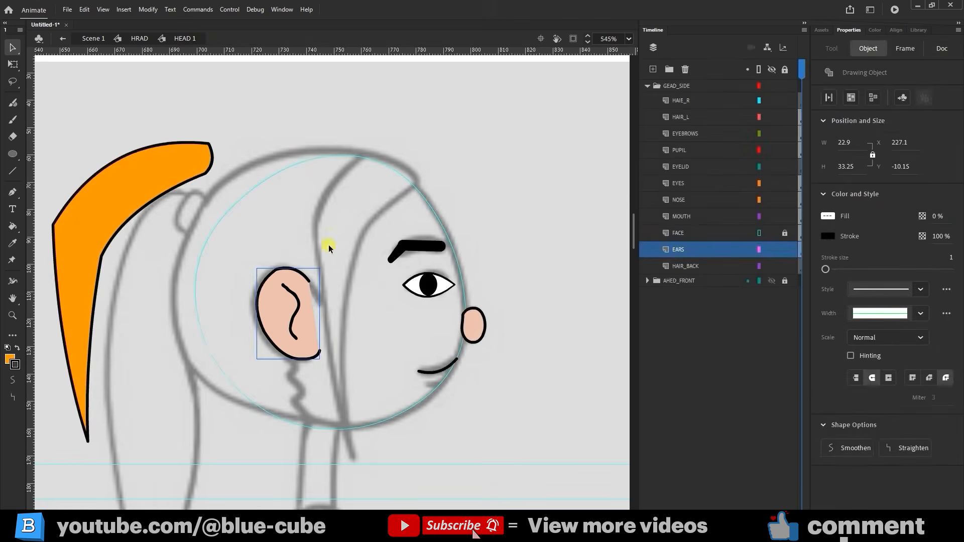
Step: Replace the old HAIR_L strand with a closed straight-line outline tracing the sketched front strand from the top of the head past the chin
left_click(130, 211)
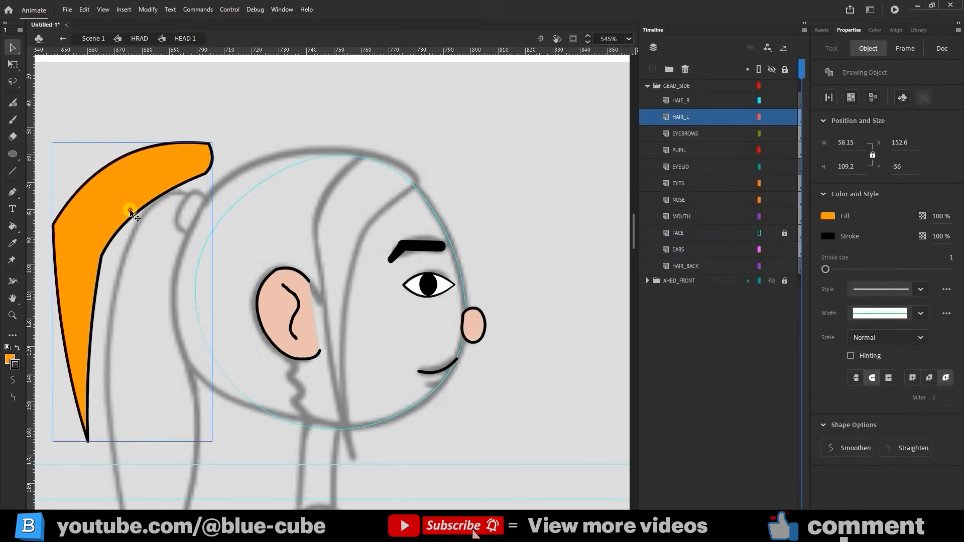
key("Delete")
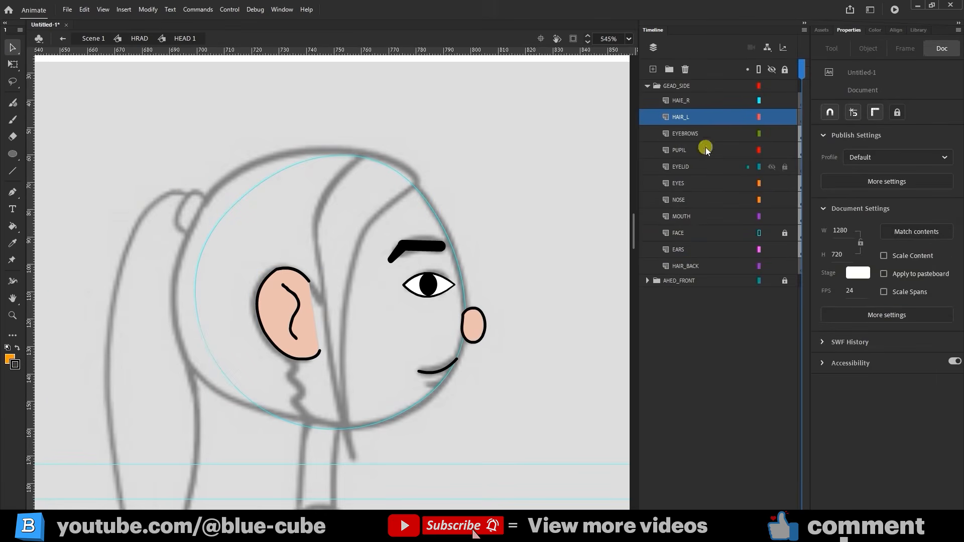
left_click(691, 120)
left_click(14, 172)
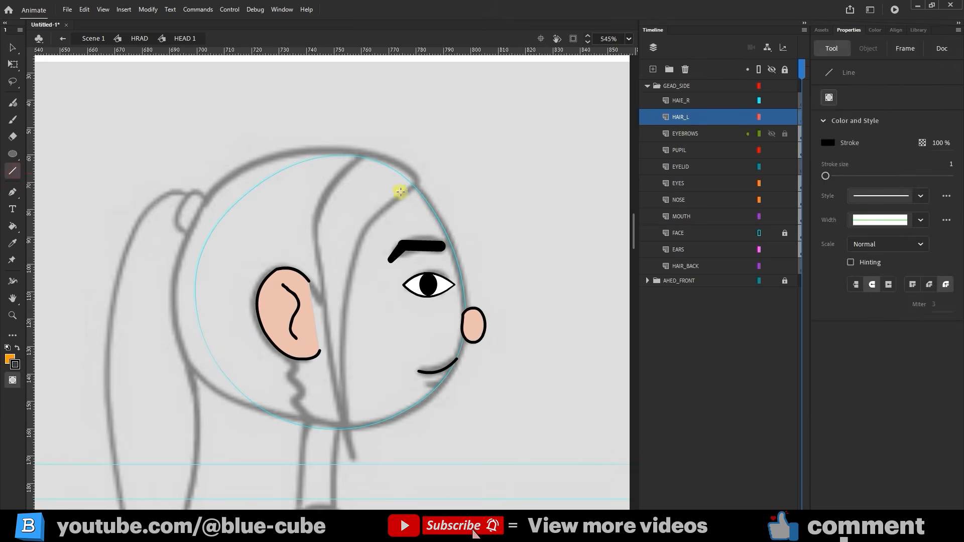
mouse_move(420, 173)
left_mouse_down()
mouse_move(396, 155)
mouse_move(366, 154)
mouse_move(312, 229)
left_mouse_up()
left_click_drag(312, 228, 346, 459)
mouse_move(347, 459)
left_mouse_down()
mouse_move(357, 249)
mouse_move(420, 173)
left_mouse_up()
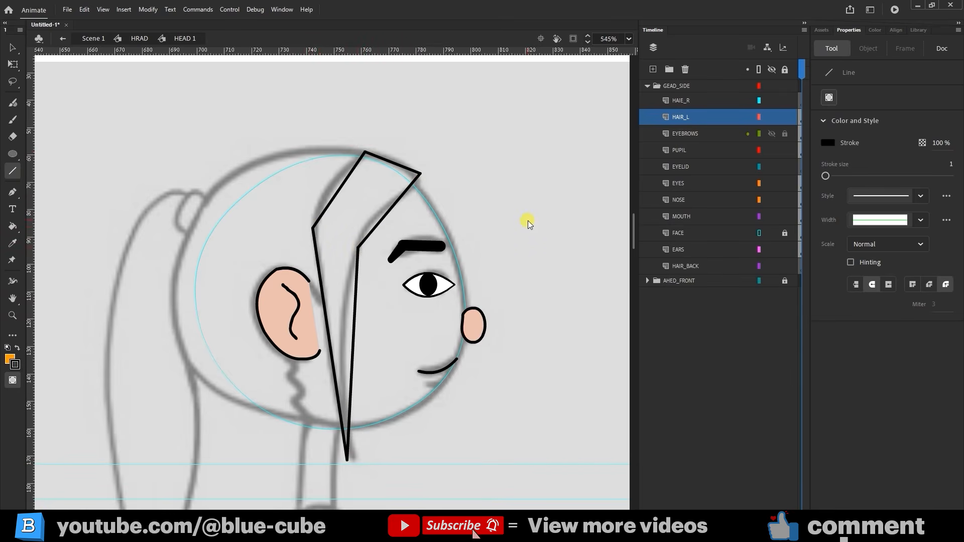
Step: Lock every layer except HAIR_L and combine the new strand's lines into a single drawing object
key("q")
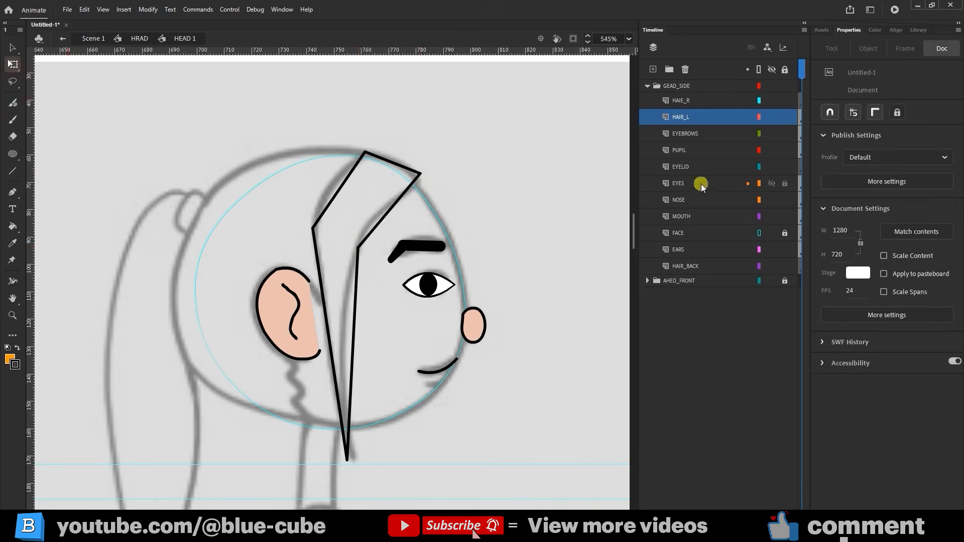
left_click(786, 71)
left_click(785, 117)
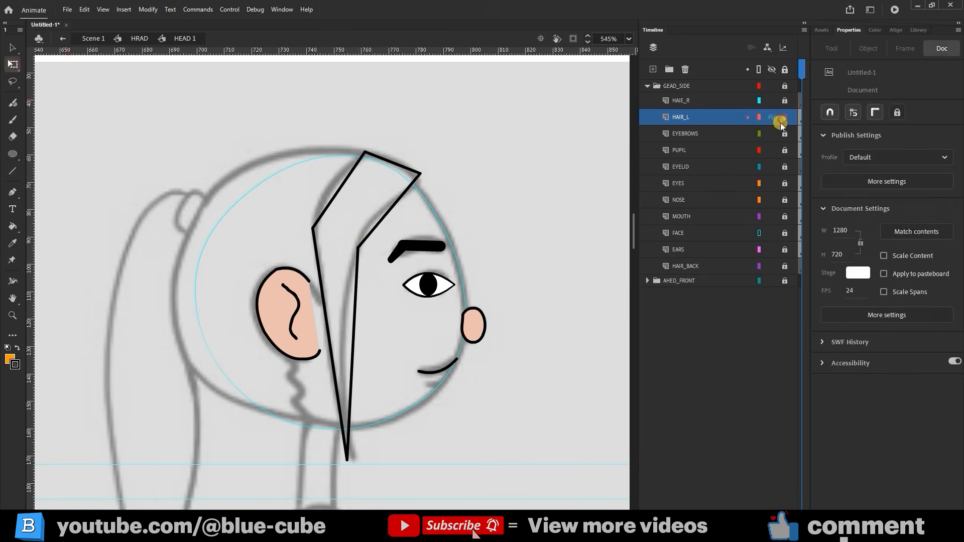
left_click_drag(517, 104, 217, 511)
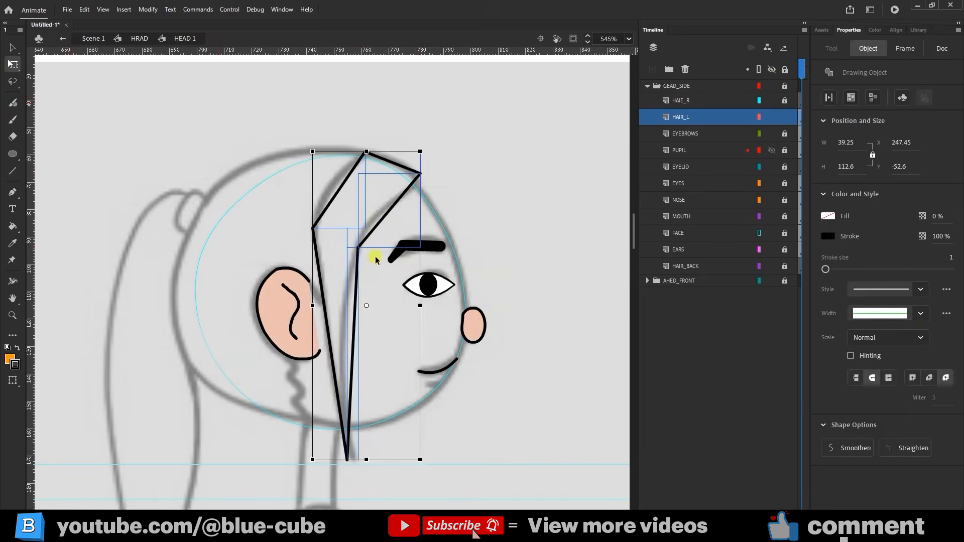
left_click(851, 97)
left_click(410, 275)
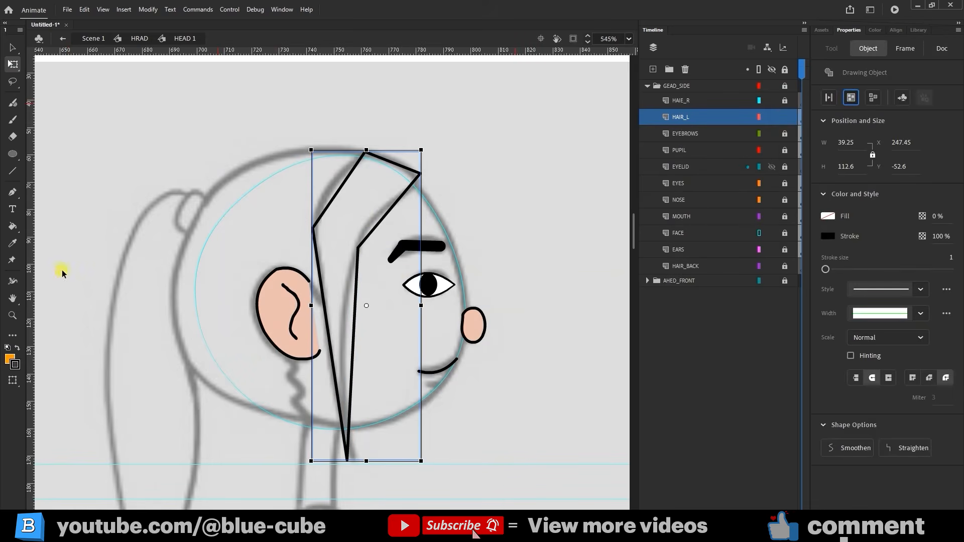
Step: Bend the new strand's edges and adjust its front corner to follow the sketch, bulging its back edge over the ear's front
left_click(13, 48)
left_click(218, 92)
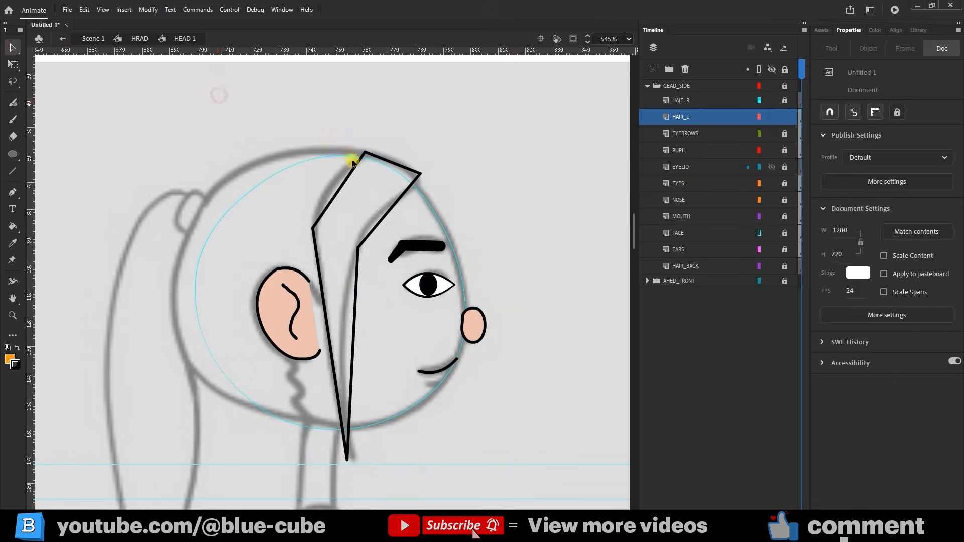
left_click_drag(353, 160, 330, 185)
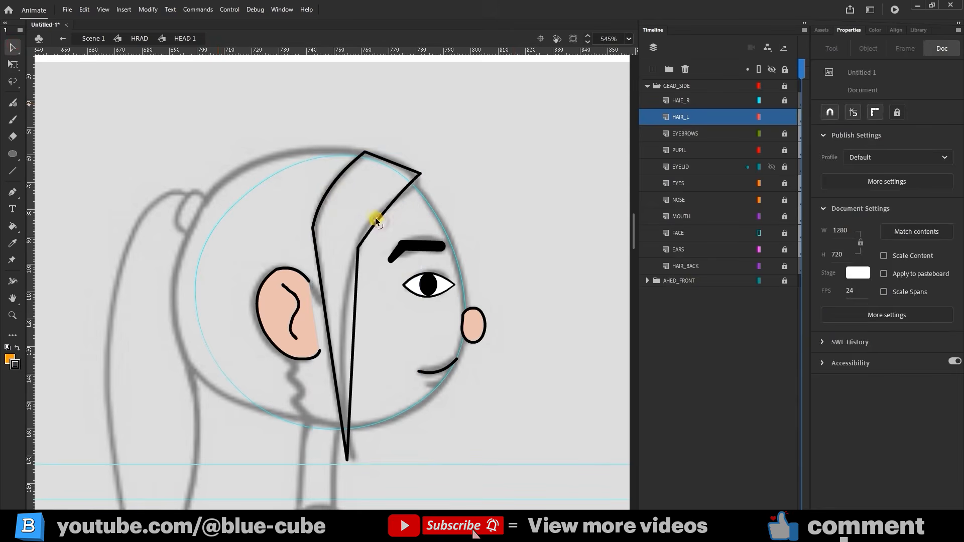
left_click_drag(421, 173, 421, 186)
left_click_drag(393, 169, 398, 161)
left_click_drag(352, 368, 346, 364)
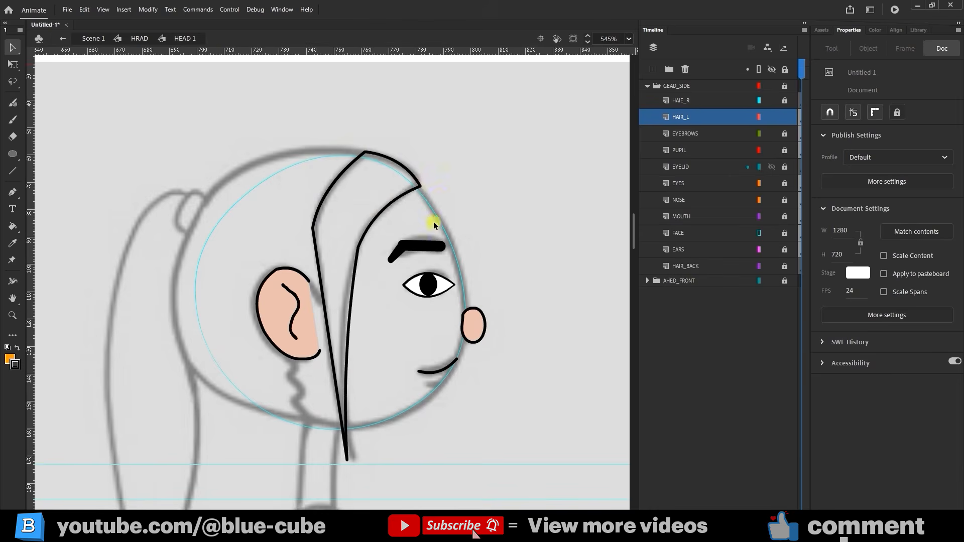
left_click_drag(349, 317, 345, 317)
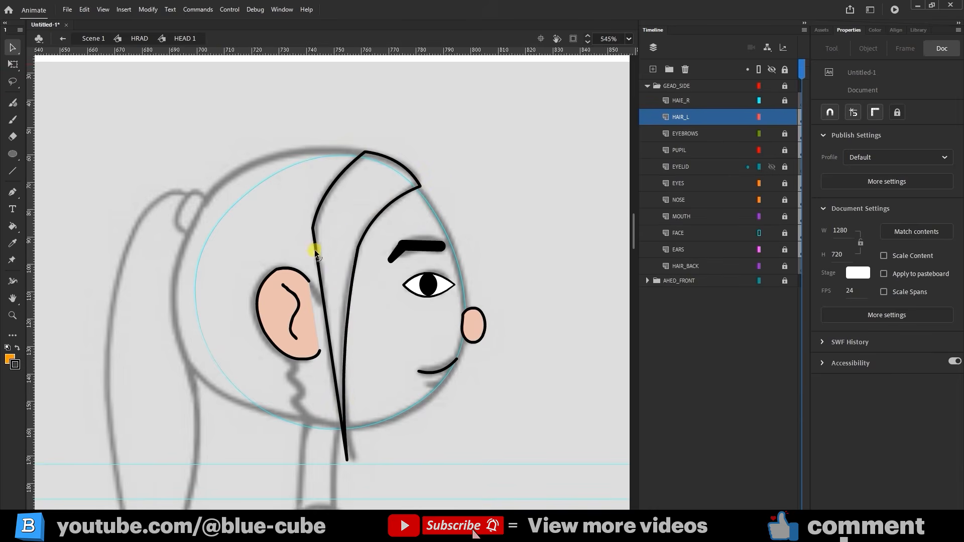
left_click_drag(315, 249, 301, 234)
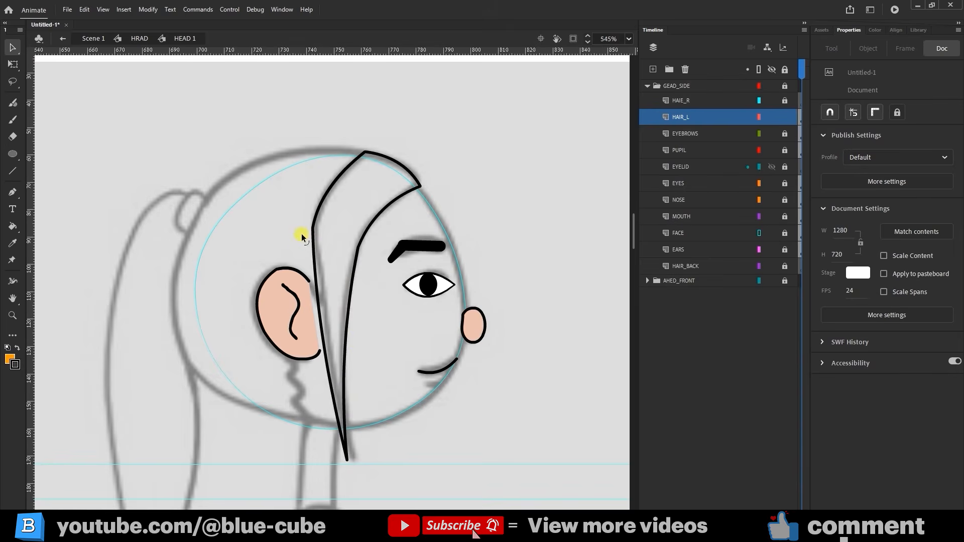
left_click_drag(317, 301, 308, 303)
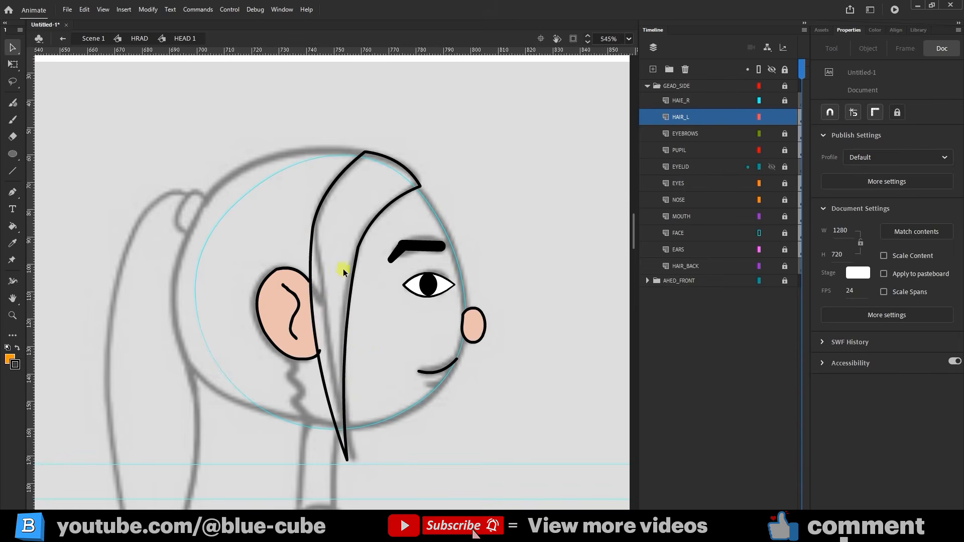
Step: Fill the new HAIR_L strand with the orange hair color
key("k")
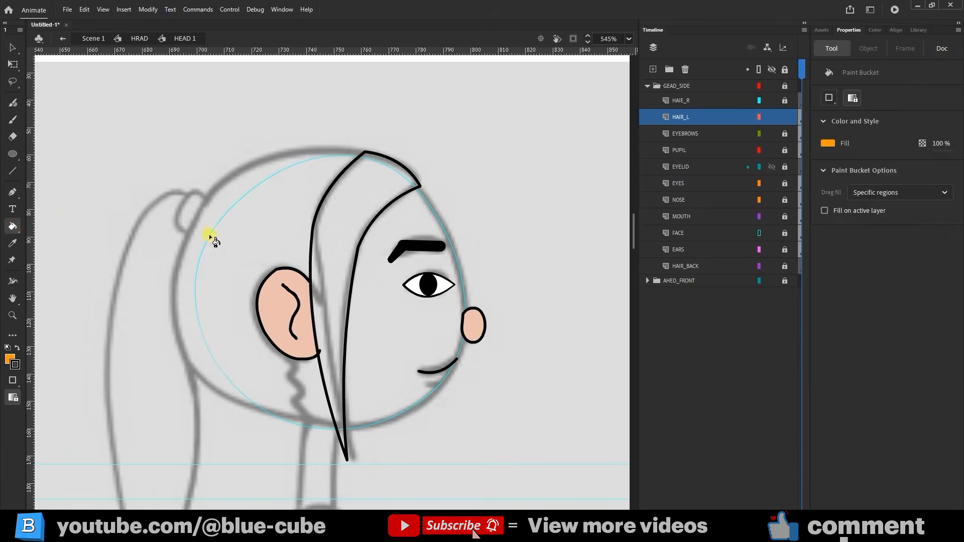
left_click(325, 242)
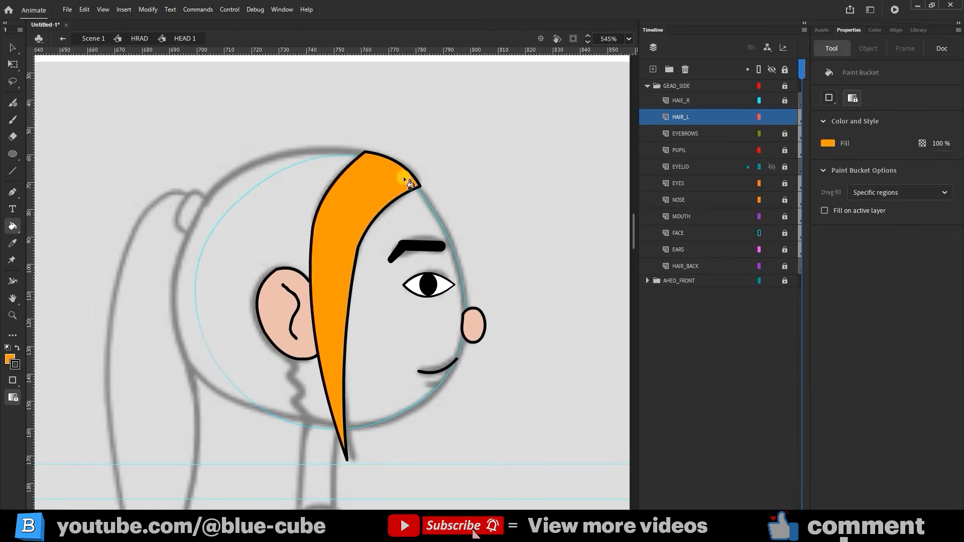
left_click(13, 64)
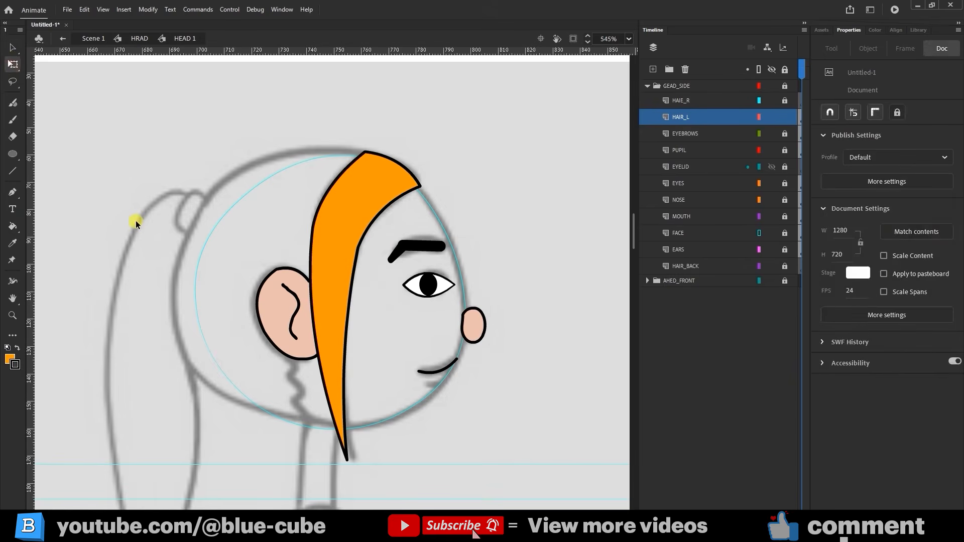
Step: Unlock the HAIR_BACK layer for drawing and hide every other layer so only the sketch shows
left_click(686, 264)
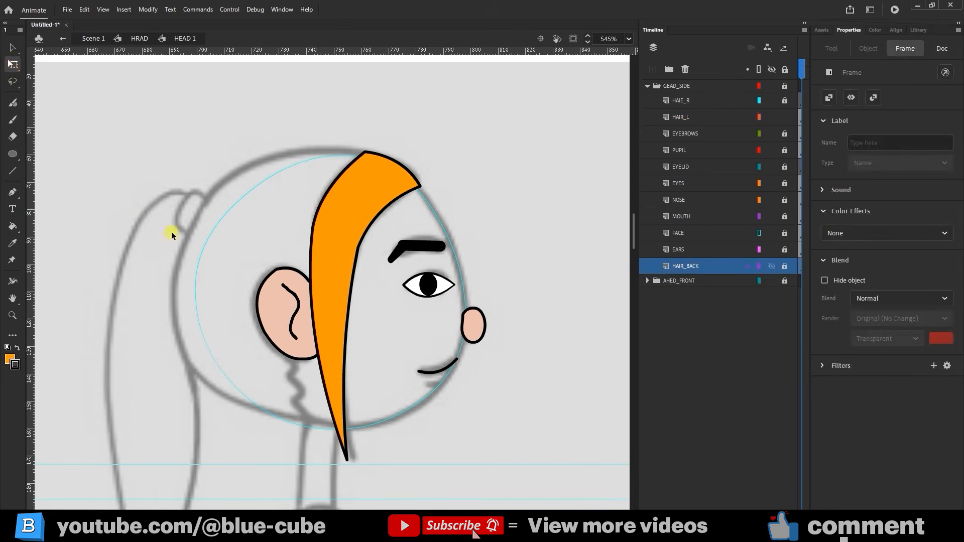
left_click(783, 268)
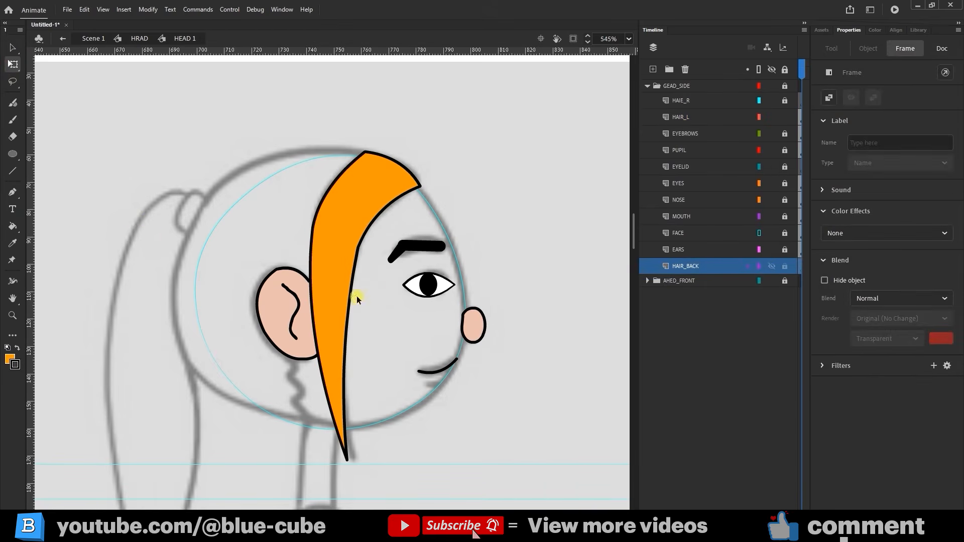
left_click_drag(355, 302, 462, 228)
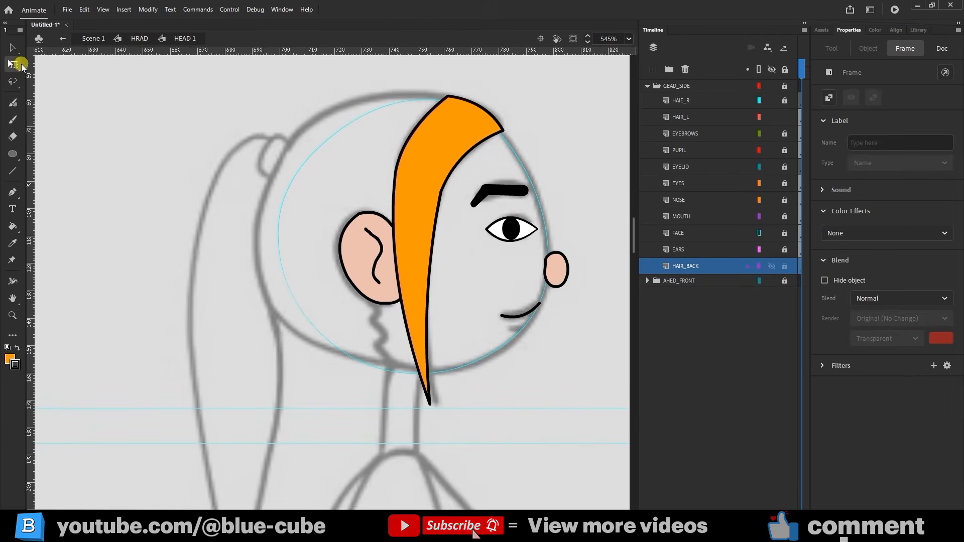
left_click(773, 70)
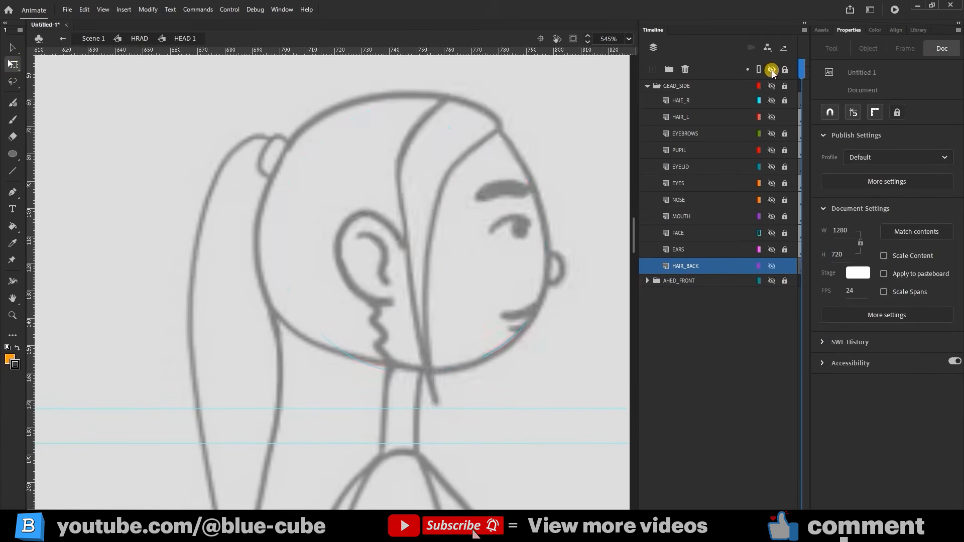
left_click(772, 70)
left_click(773, 70)
left_click(771, 270)
Step: Draw a closed straight-line outline of the back hair on HAIR_BACK, following the skull, the ear's back edge and the zigzag hairline
left_click(13, 171)
left_click_drag(441, 93, 402, 164)
mouse_move(402, 164)
left_mouse_down()
mouse_move(402, 244)
mouse_move(360, 211)
mouse_move(339, 268)
left_mouse_up()
left_click_drag(340, 267, 369, 323)
left_click_drag(369, 323, 376, 343)
left_click_drag(376, 342, 390, 363)
mouse_move(391, 363)
left_mouse_down()
mouse_move(293, 332)
mouse_move(257, 220)
mouse_move(265, 203)
left_mouse_up()
mouse_move(266, 204)
left_mouse_down()
mouse_move(289, 149)
mouse_move(321, 117)
mouse_move(445, 96)
left_mouse_up()
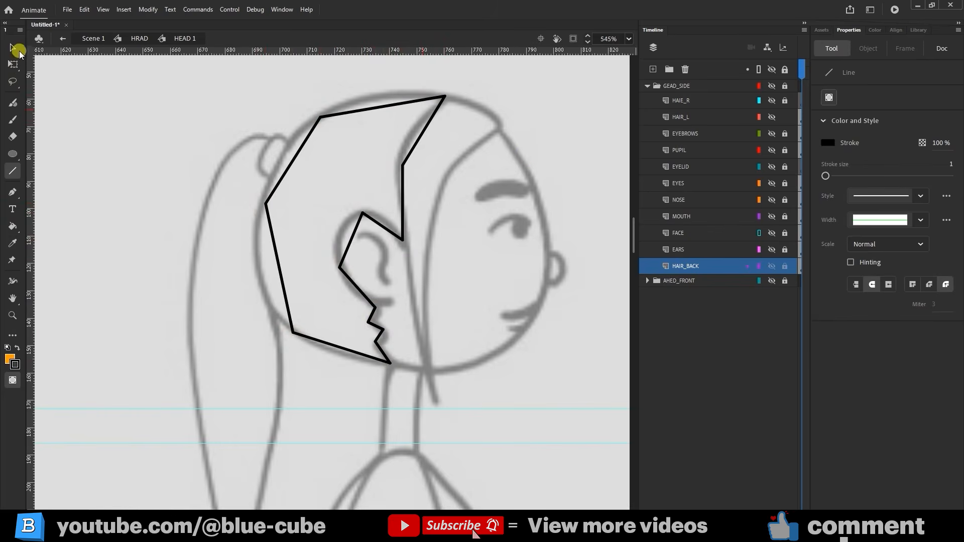
Step: Bend the outer edges of the back-hair outline along the sketched top, back and underside of the head
left_click(15, 49)
left_click_drag(368, 107, 364, 97)
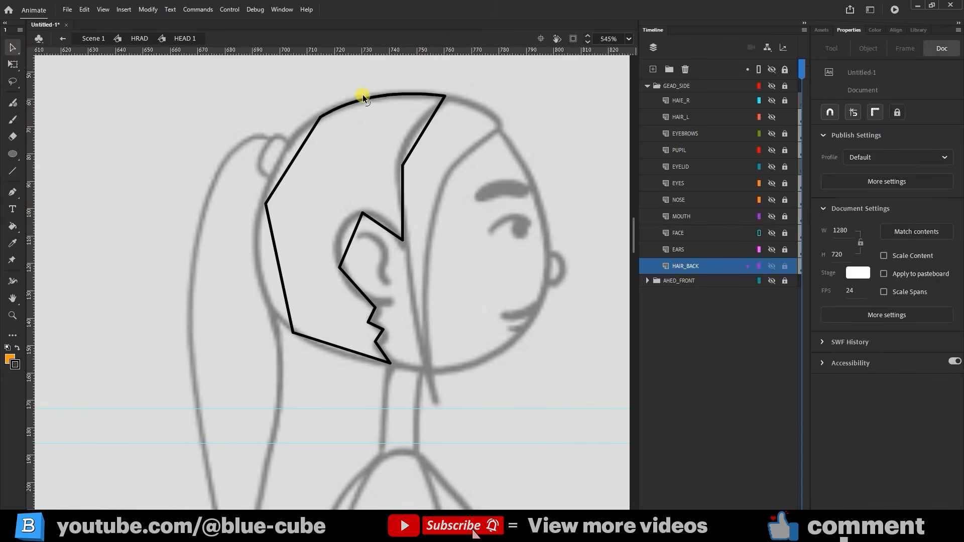
left_click_drag(287, 156, 282, 152)
left_click_drag(275, 251, 261, 261)
left_click_drag(350, 353, 346, 357)
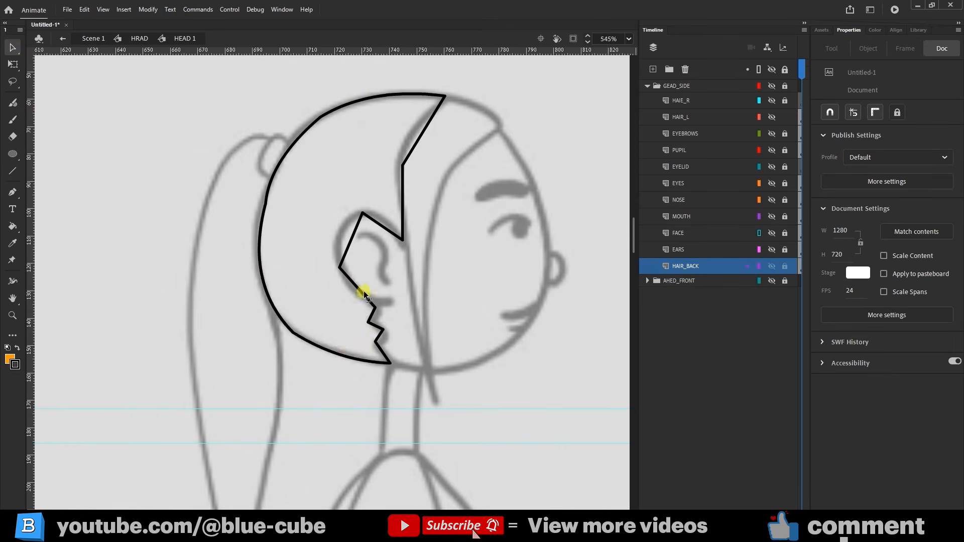
Step: Curve the back-hair outline around the ear and along the front strand, lowering the corner in front of the ear
left_click_drag(356, 284, 355, 296)
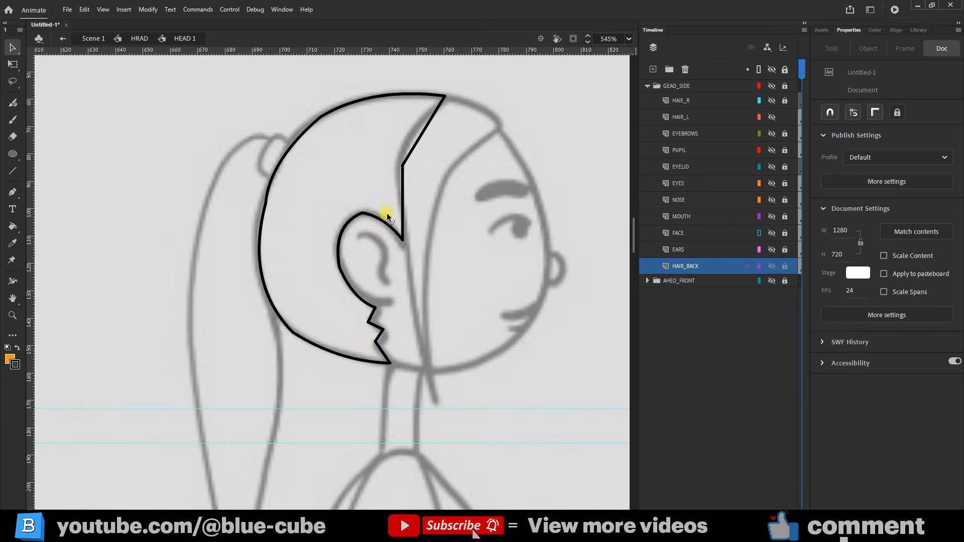
left_click_drag(403, 241, 402, 251)
left_click_drag(424, 129, 416, 125)
left_click_drag(404, 185, 398, 195)
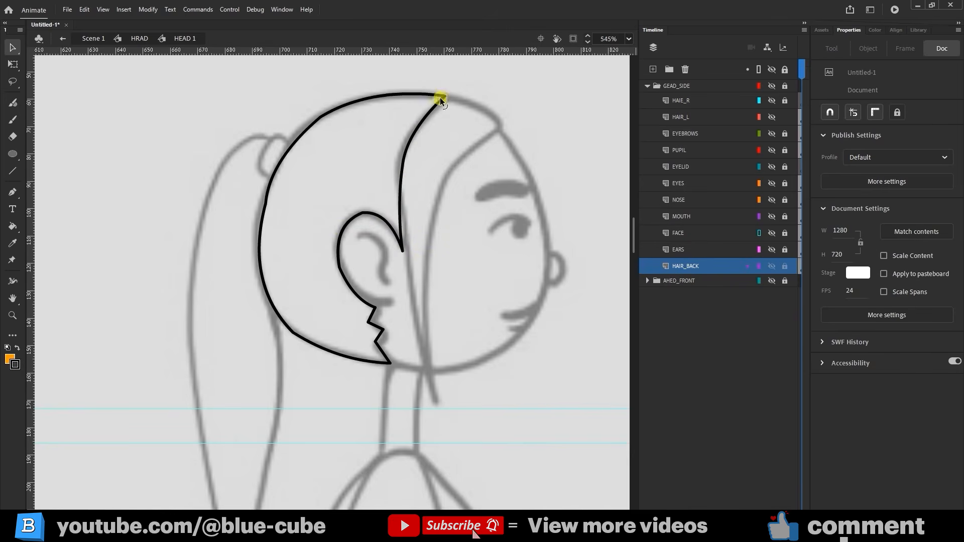
Step: Combine the back-hair lines into a single drawing object and fill it with the orange hair color
left_click(13, 64)
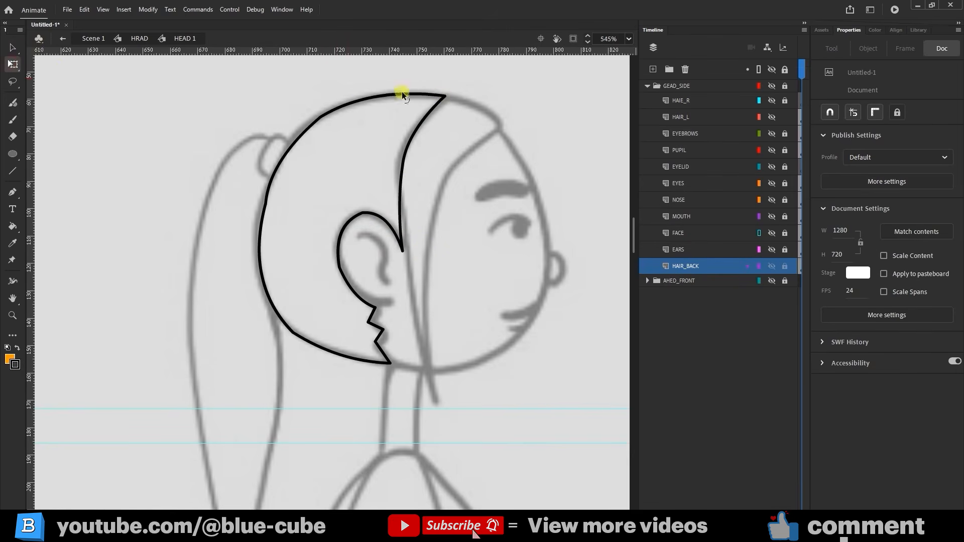
left_click_drag(475, 86, 208, 393)
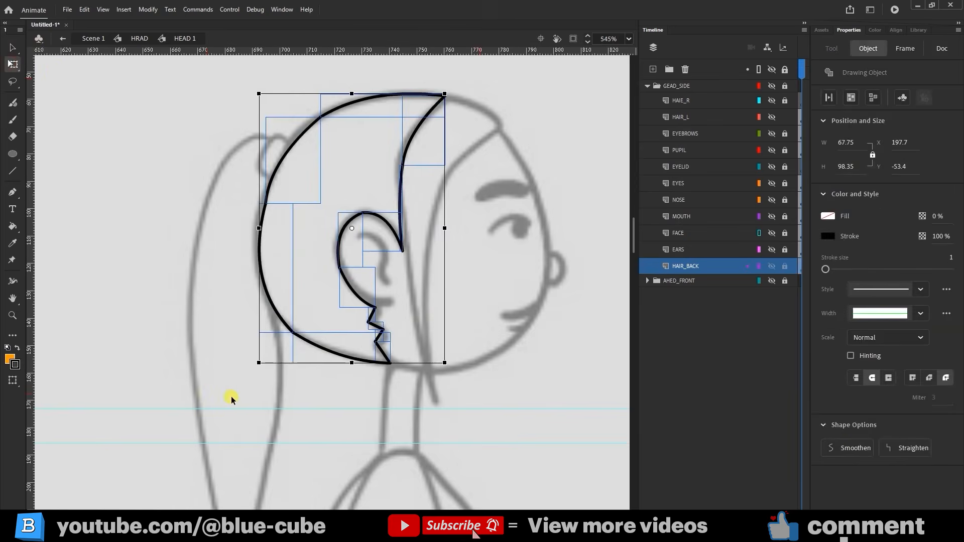
left_click(851, 99)
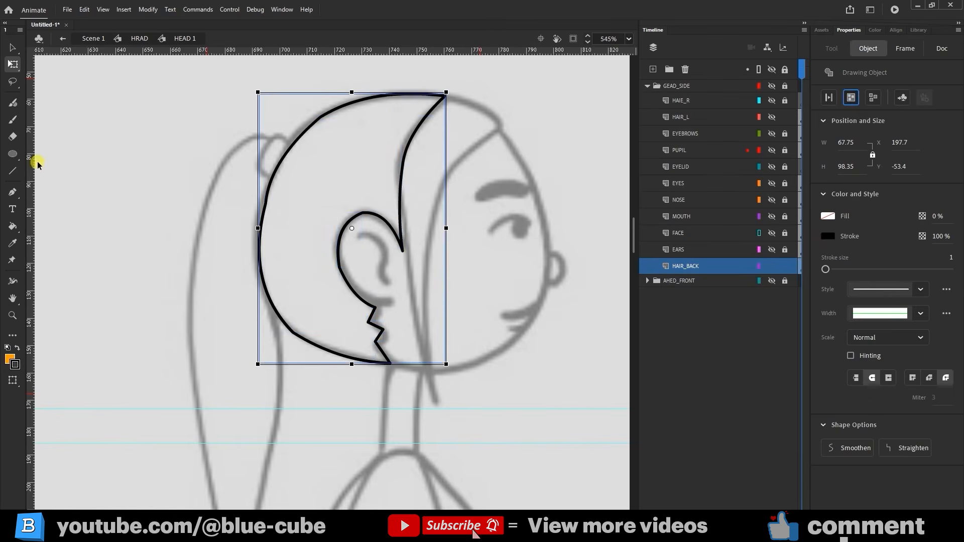
left_click(12, 226)
left_click(304, 214)
key("ctrl+z")
left_click(307, 251)
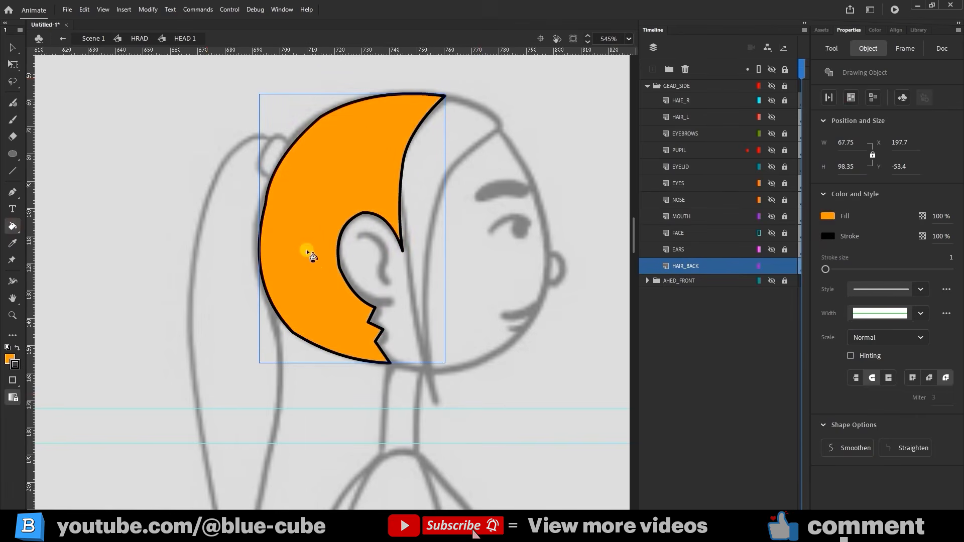
Step: Add a new layer above HAIR_BACK and hide the HAIR_BACK layer
left_click(653, 69)
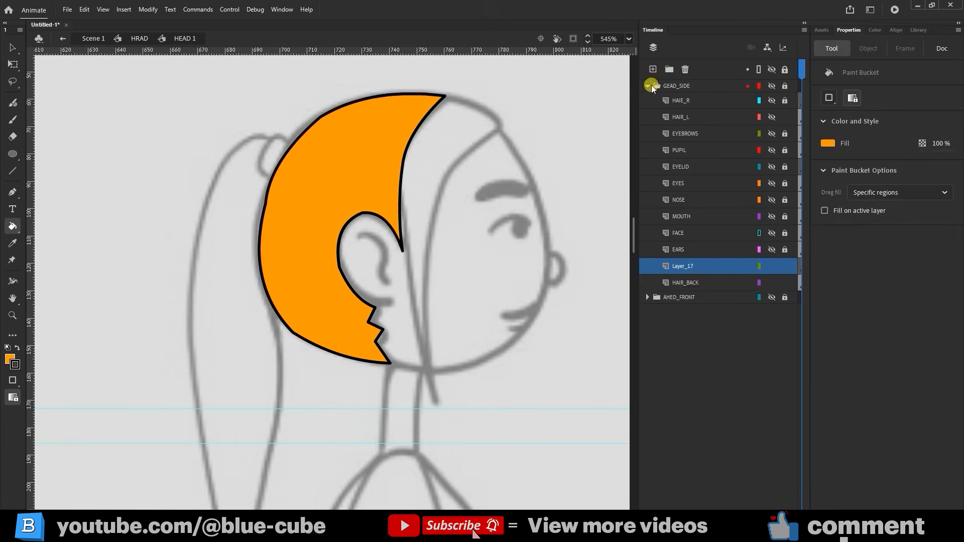
left_click(685, 267)
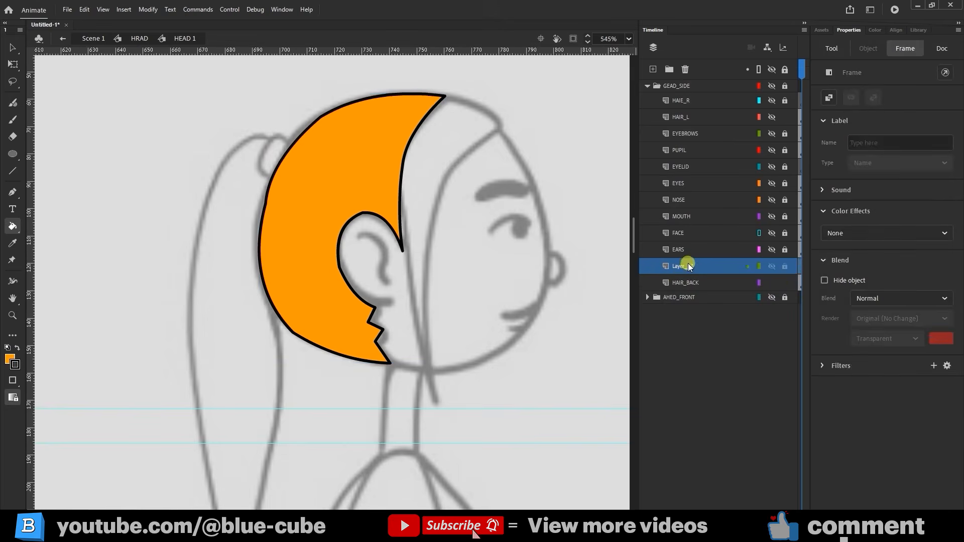
left_click(773, 285)
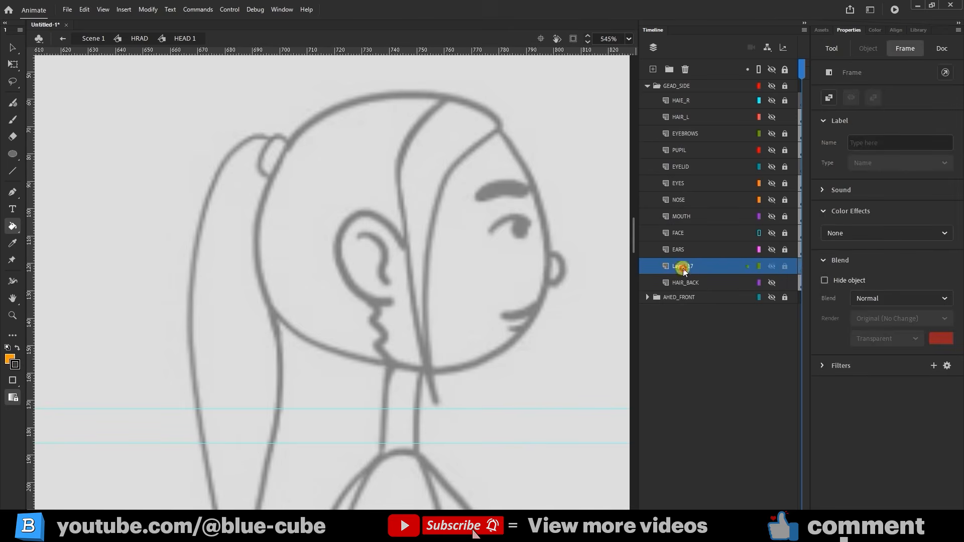
Step: Draw a closed straight-line outline of the ponytail on the new layer, from the back of the head down to its pointed tip
left_click(13, 170)
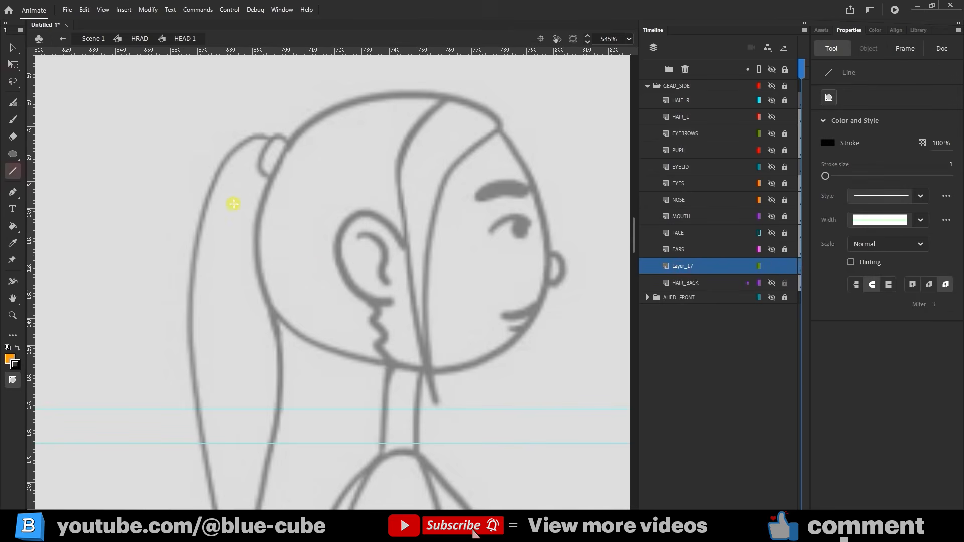
scroll(376, 221, "down", 2)
scroll(376, 221, "left", 2)
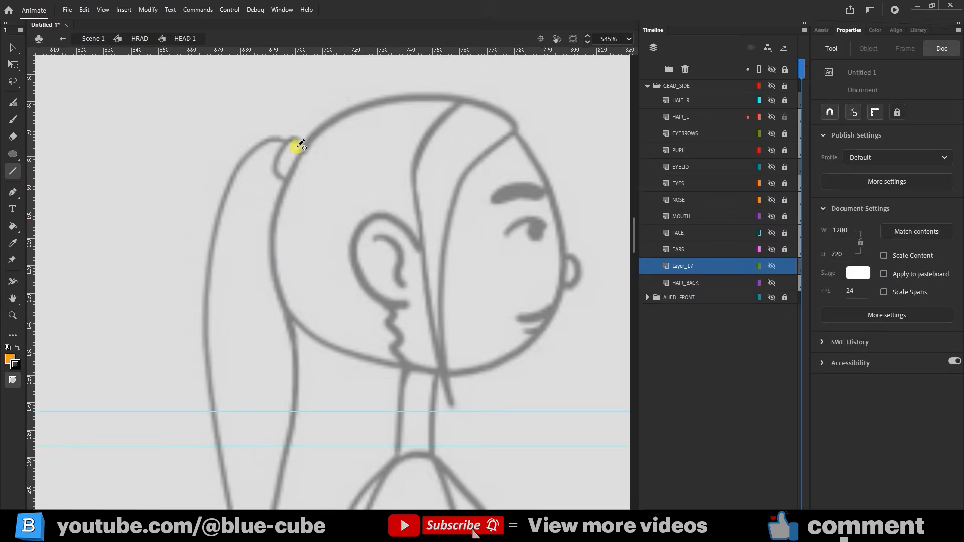
left_click_drag(308, 146, 254, 146)
mouse_move(254, 146)
left_mouse_down()
mouse_move(207, 339)
mouse_move(207, 325)
left_mouse_up()
mouse_move(207, 325)
left_mouse_down()
mouse_move(179, 204)
mouse_move(198, 387)
left_mouse_up()
mouse_move(197, 387)
left_mouse_down()
mouse_move(180, 250)
mouse_move(217, 405)
mouse_move(241, 65)
left_mouse_up()
scroll(317, 375, "up", 5)
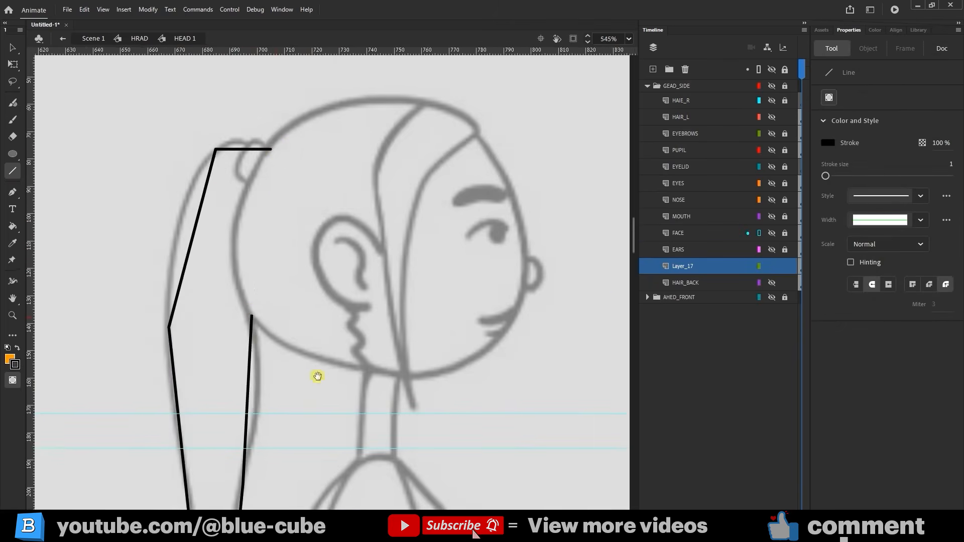
left_click_drag(250, 326, 271, 151)
Step: Bend the ponytail outline's top, outer and inner edges to follow the sketched curves down to the tip
left_click(5, 51)
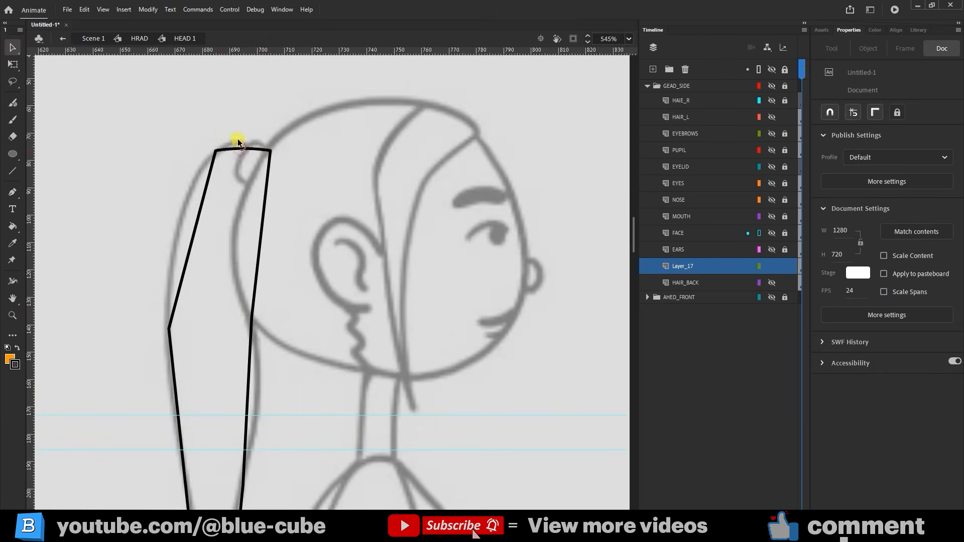
left_click_drag(197, 226, 178, 224)
left_click_drag(260, 247, 240, 249)
scroll(244, 281, "down", 2)
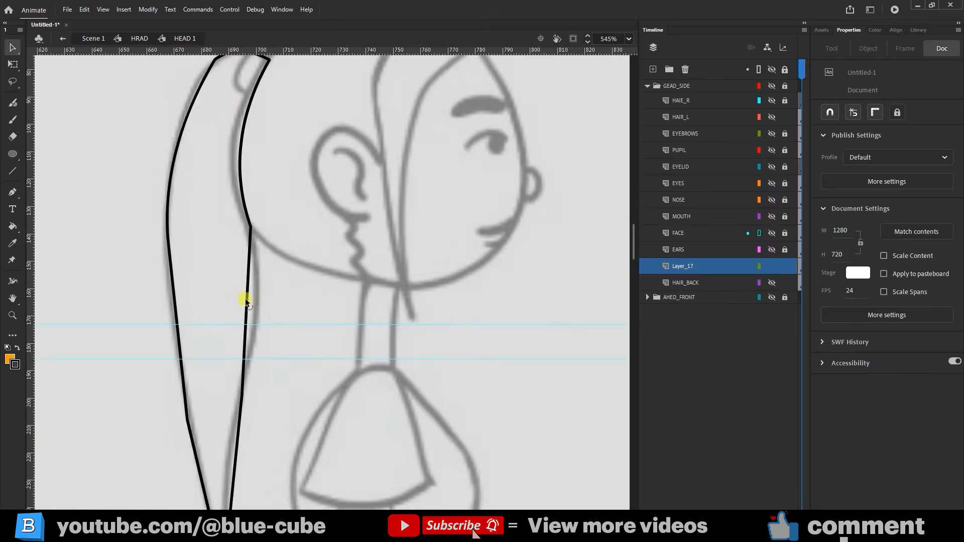
left_click_drag(246, 299, 258, 298)
scroll(251, 326, "down", 2)
left_click_drag(237, 367, 229, 366)
scroll(288, 309, "up", 3)
left_click_drag(172, 303, 243, 327)
Step: Select the whole ponytail outline and combine its lines into a single drawing object
left_click(13, 63)
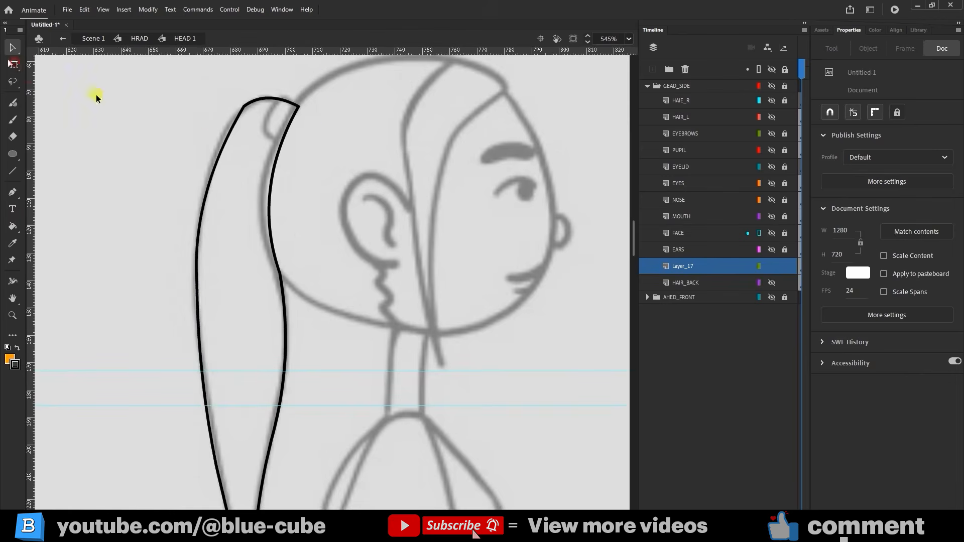
left_click_drag(329, 83, 194, 462)
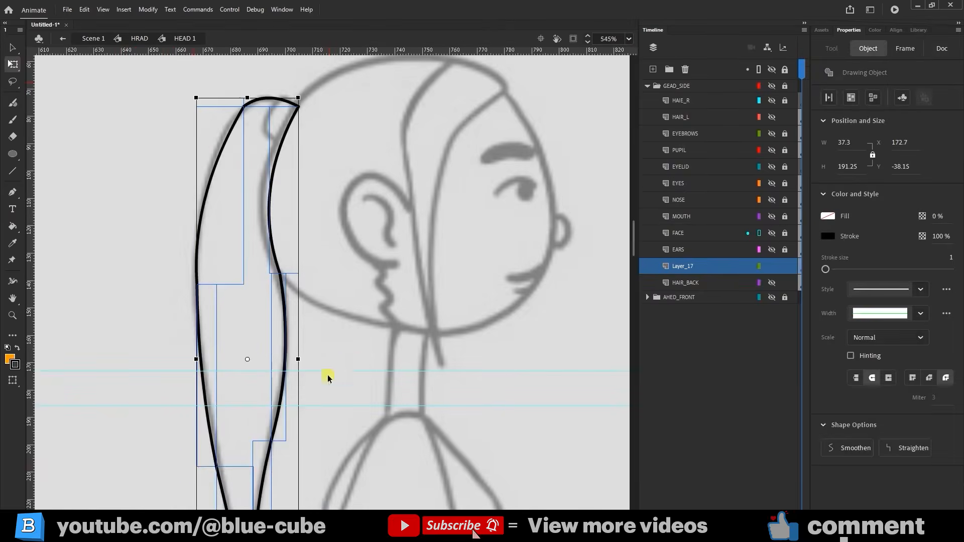
left_click(387, 336)
left_click(683, 265)
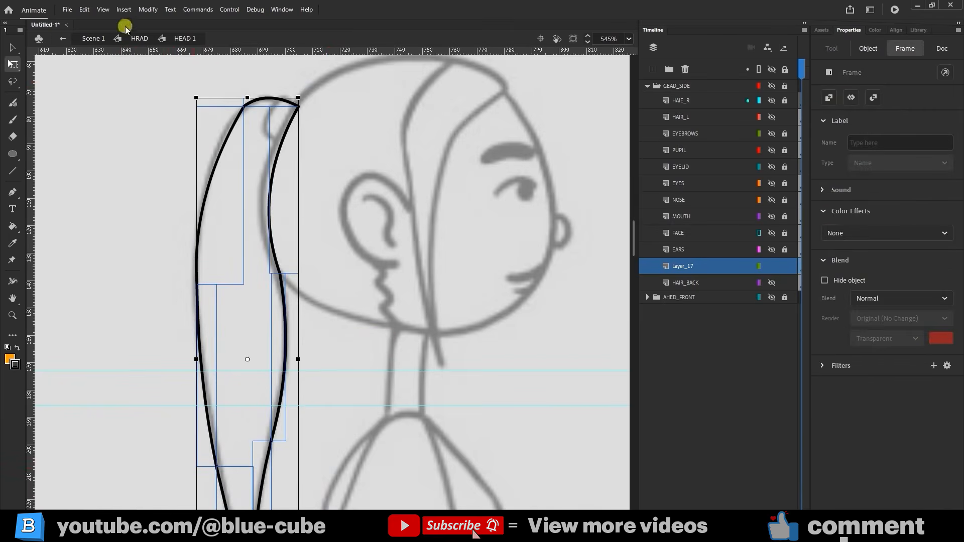
left_click(10, 66)
left_click(10, 316)
left_click(185, 295)
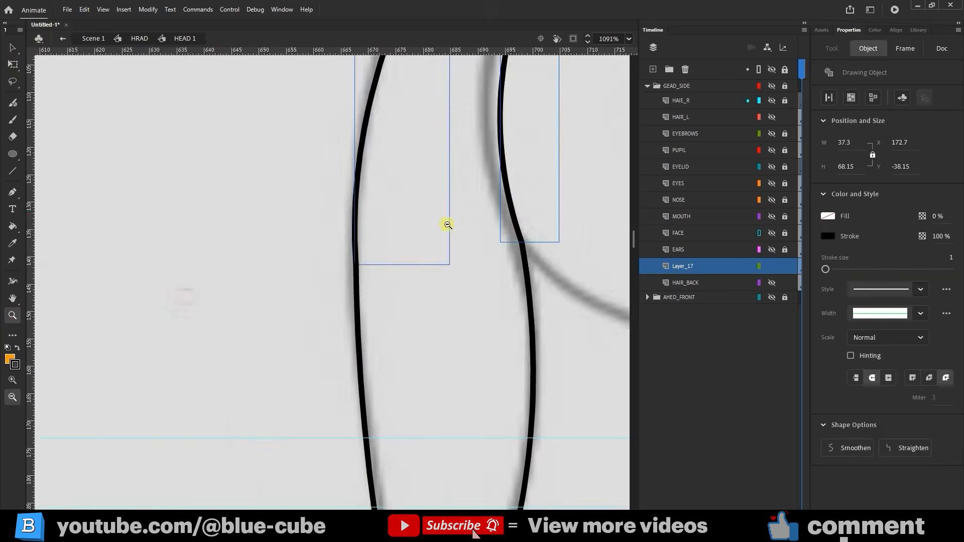
left_click(396, 303, "alt")
left_click(397, 303, "alt")
left_click(10, 66)
left_click_drag(433, 110, 230, 452)
left_click(853, 99)
Step: Fill the ponytail with the orange hair color and check it against the sketch
left_click(12, 226)
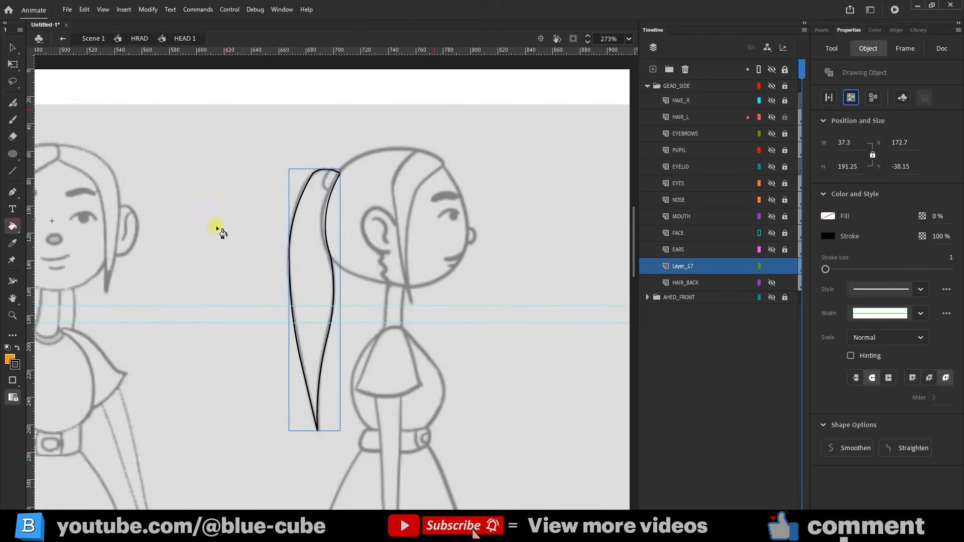
left_click(303, 233)
left_click(771, 266)
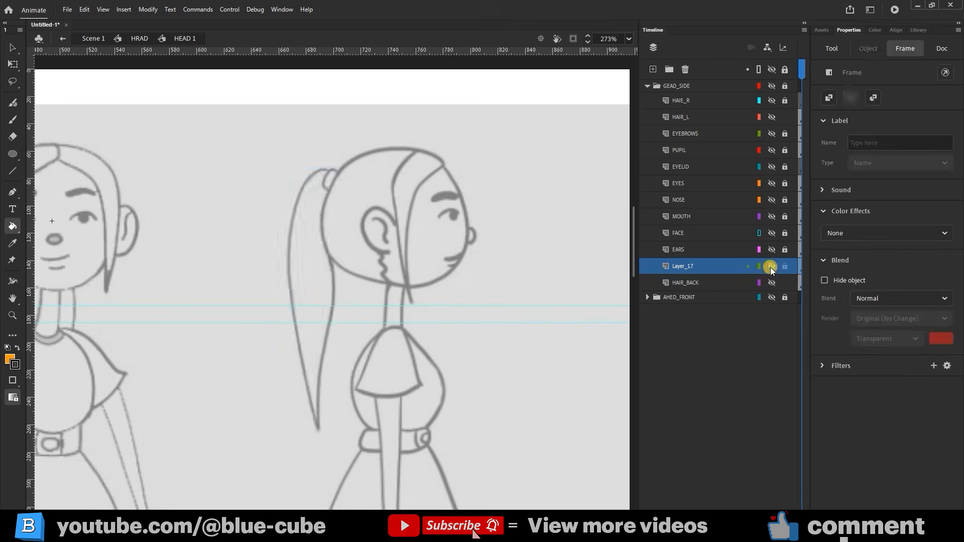
left_click(771, 266)
Step: Draw a Rectangle Primitive with corner radius 150, about 10 by 20, in the empty area in front of the face
left_click(14, 154)
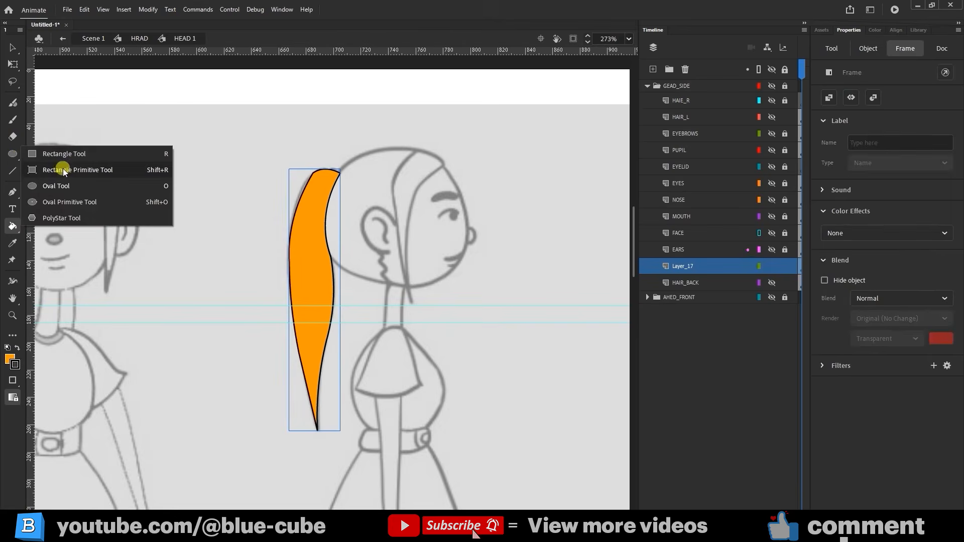
left_click(123, 167)
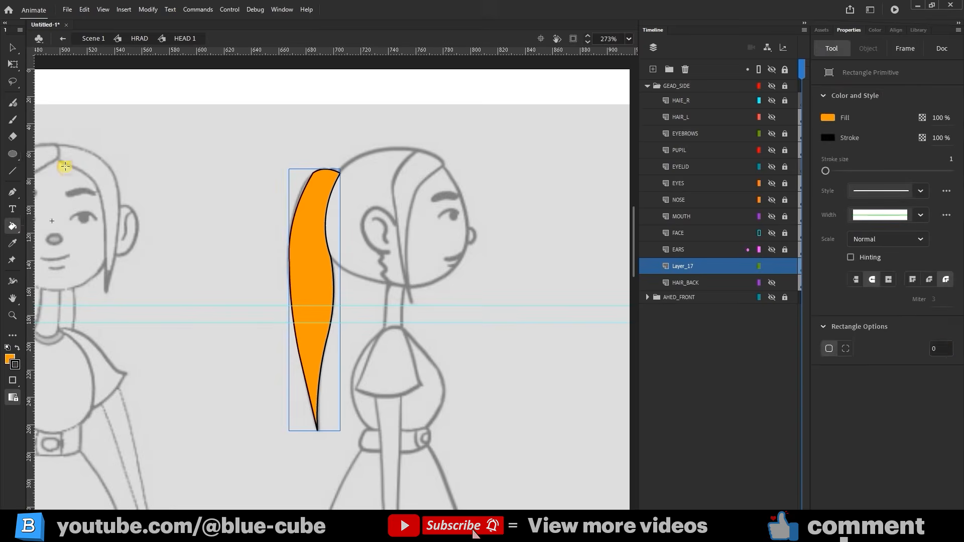
left_click(940, 350)
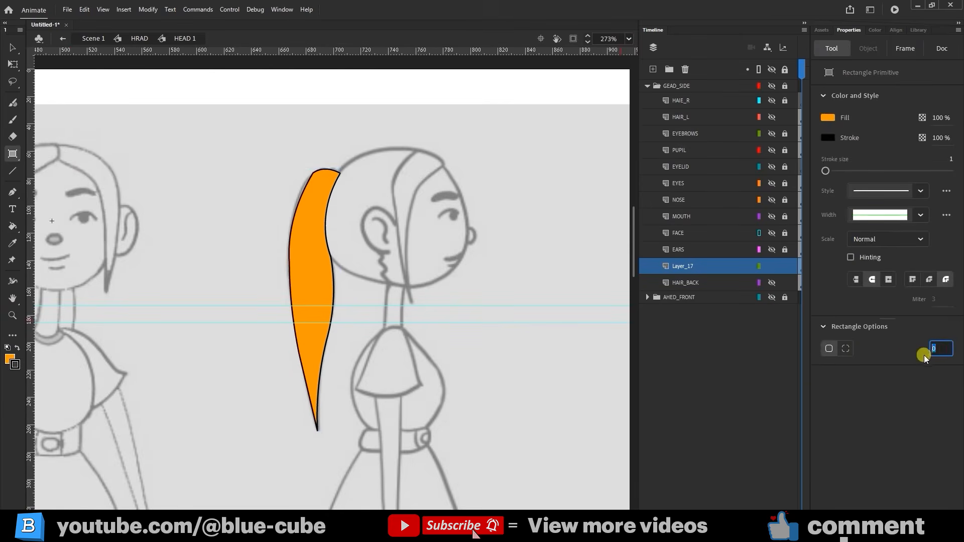
type("150")
key("Return")
mouse_move(518, 194)
left_mouse_down()
mouse_move(504, 236)
mouse_move(503, 221)
left_mouse_up()
Step: Change the small rounded rectangle's fill color to green
left_click(13, 64)
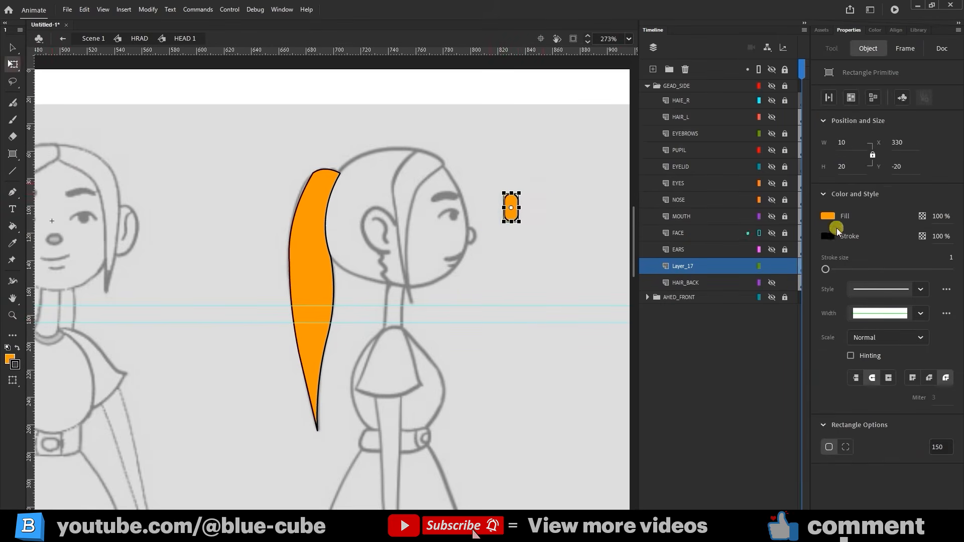
left_click(827, 216)
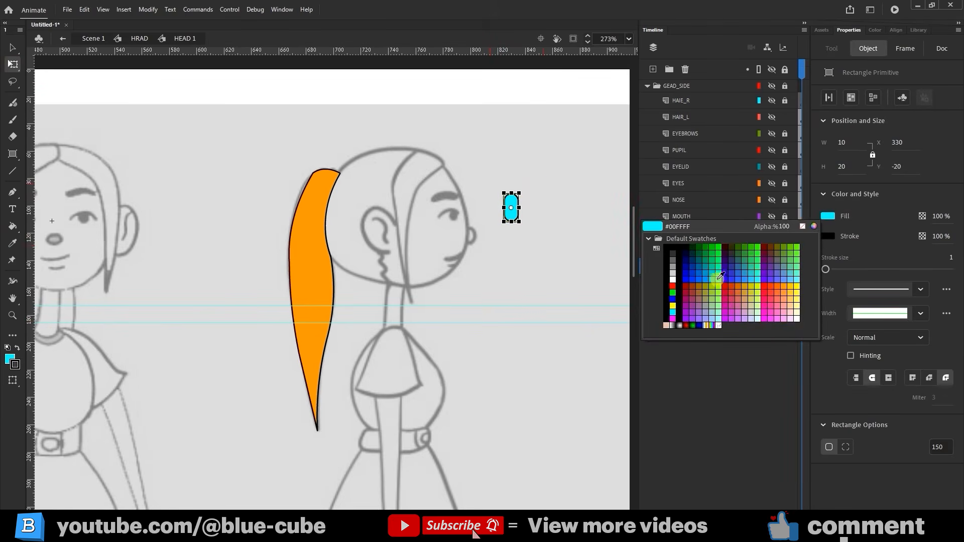
left_click(717, 287)
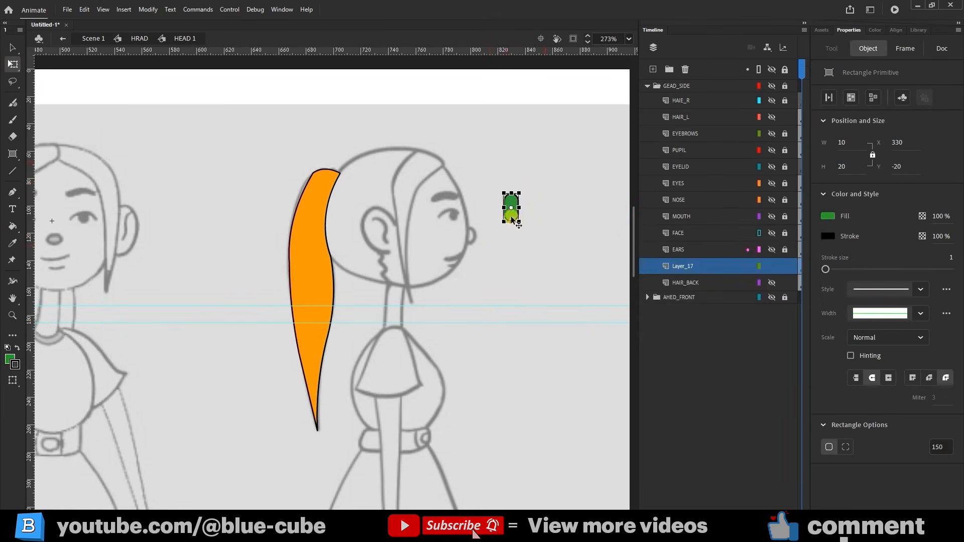
Step: Move the green rounded rectangle onto the ponytail's base and tilt it to match the sketched hair tie
left_click_drag(511, 221, 512, 221)
key("z")
left_click_drag(546, 132, 269, 293)
key("q")
left_click_drag(568, 279, 172, 207)
left_click_drag(179, 247, 179, 243)
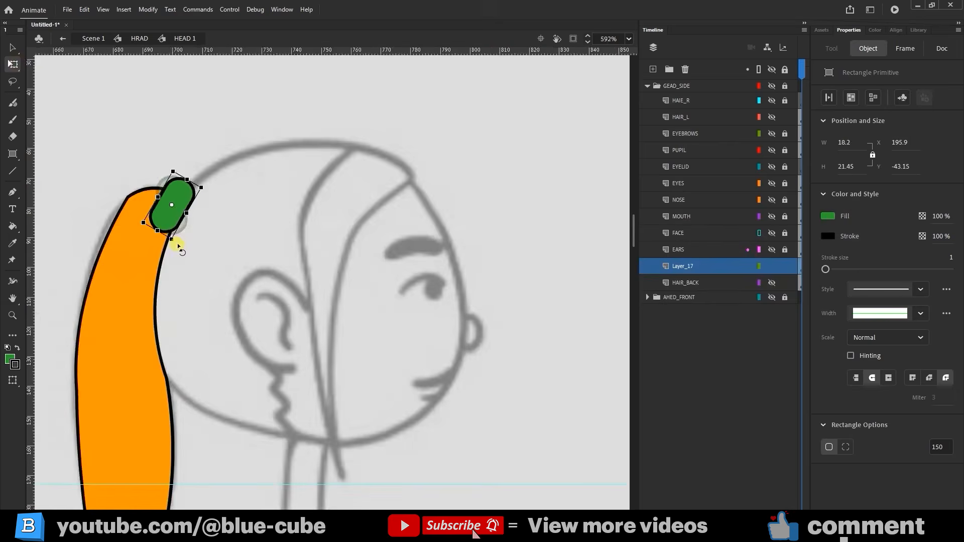
left_click(204, 220)
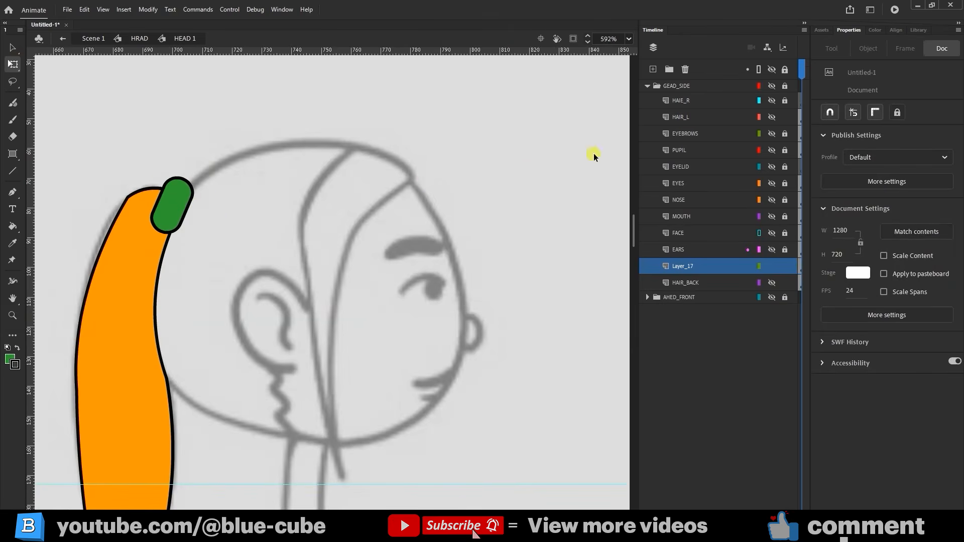
Step: Show and lock all layers, and switch the FACE layer's display from outline to full color
left_click(772, 71)
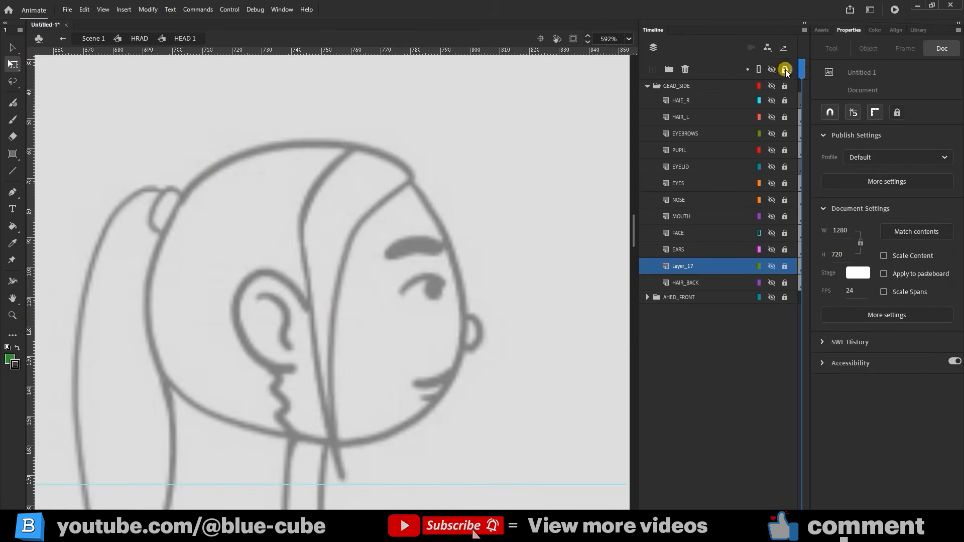
left_click(771, 70)
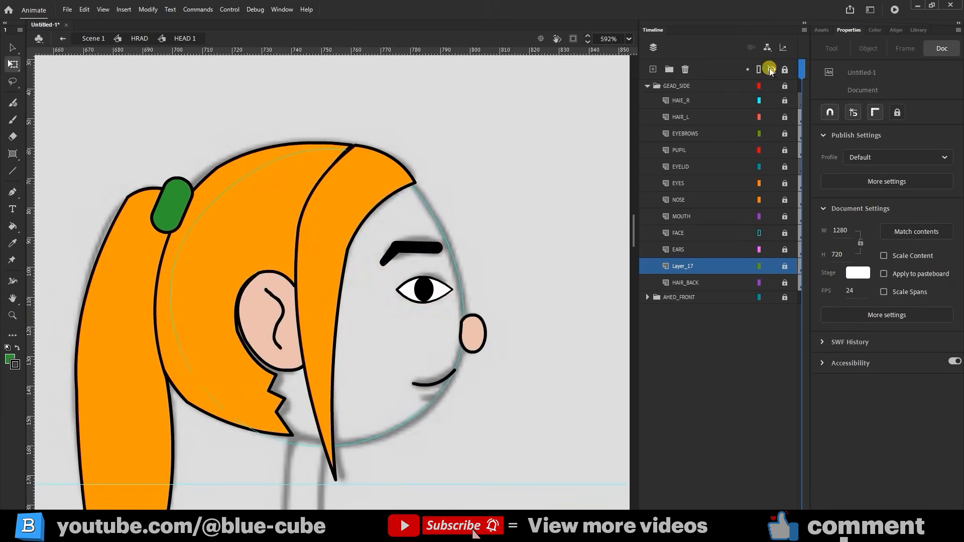
left_click(760, 233)
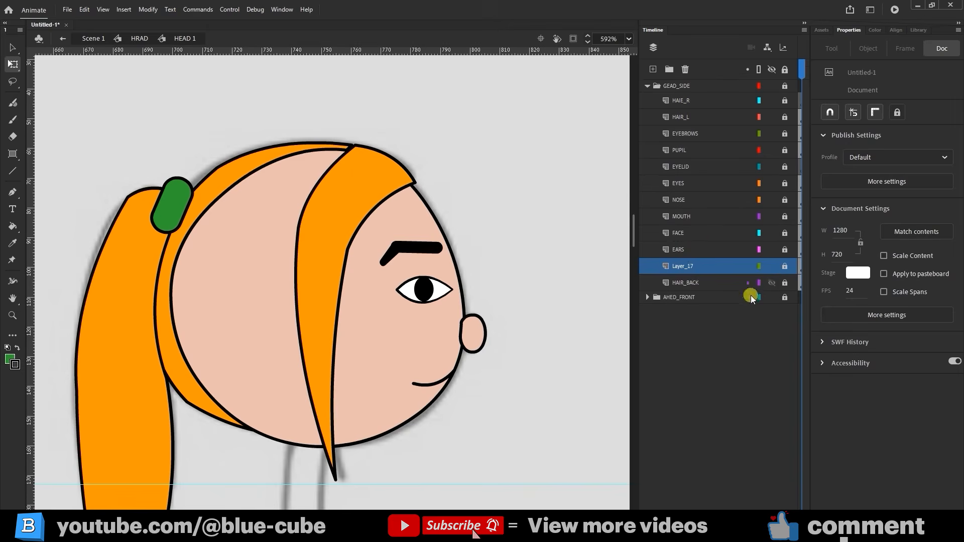
Step: Move the HAIR_BACK layer above the FACE layer so the back hair covers the head
left_click(785, 283)
left_click_drag(686, 282, 675, 235)
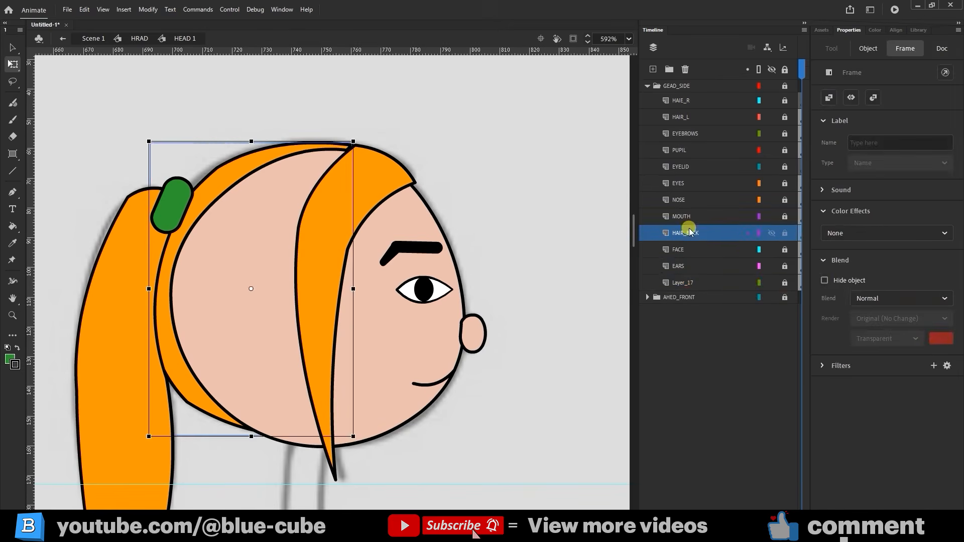
left_click(508, 127)
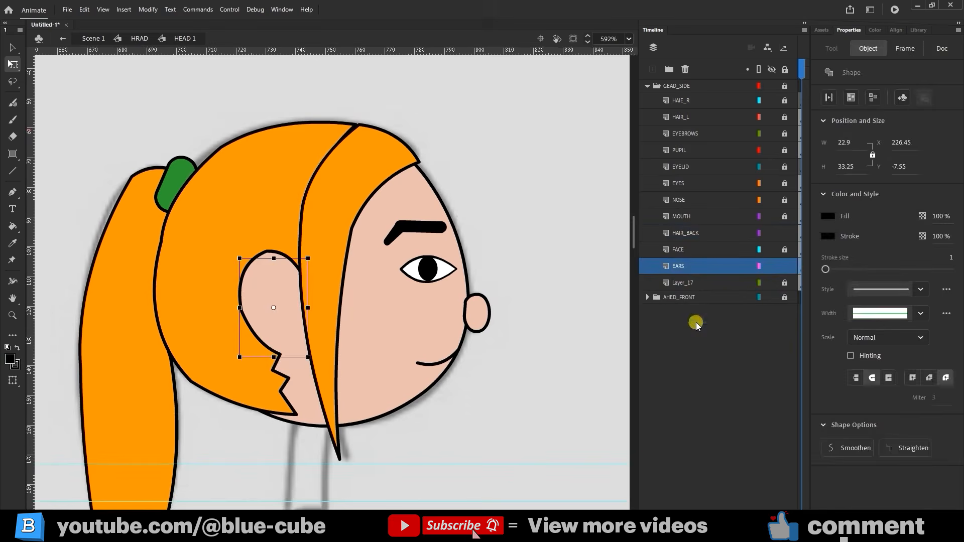
Step: Move the EARS layer above the FACE layer and below HAIR_BACK
left_click(528, 303)
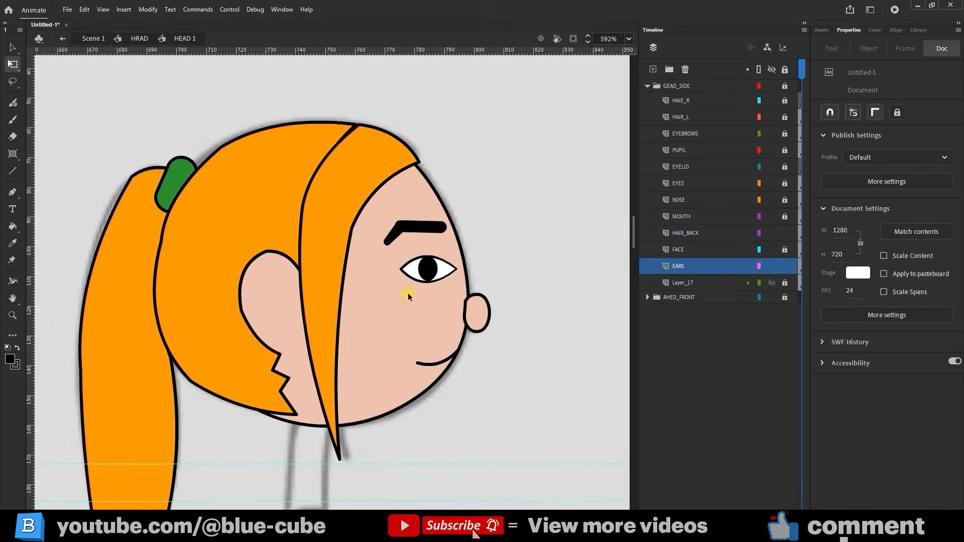
left_click(697, 267)
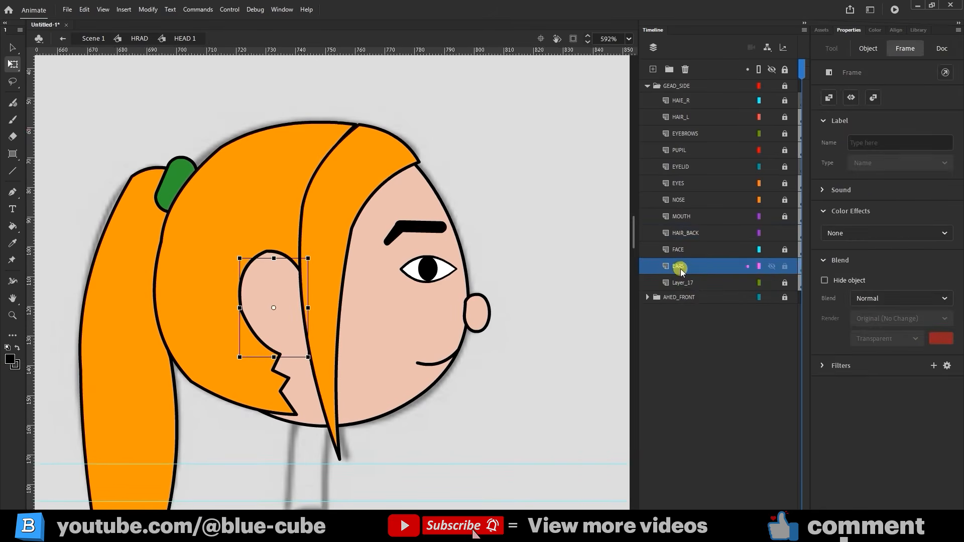
left_click_drag(682, 271, 680, 251)
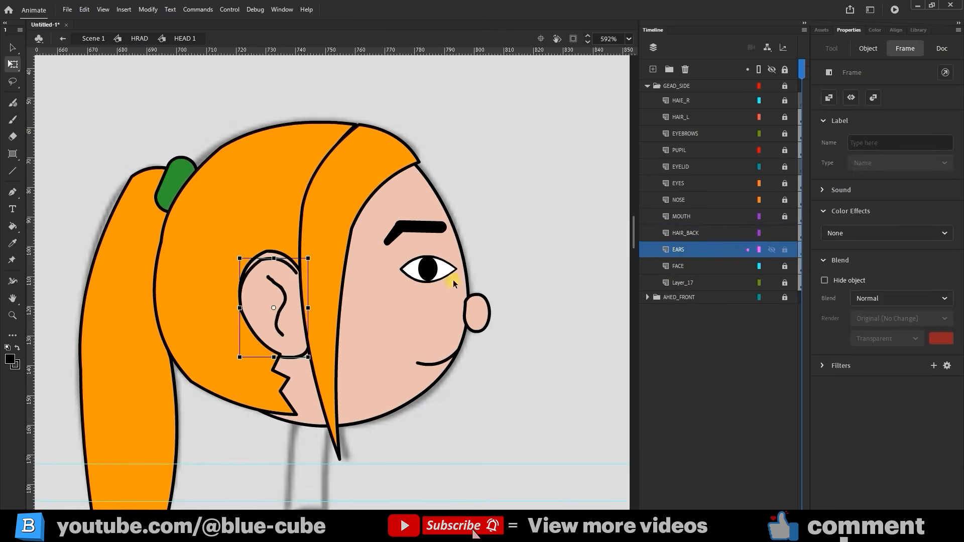
Step: Nudge the ear upward until it fits the ear cutout in the back hair
key("Up")
key("Up")
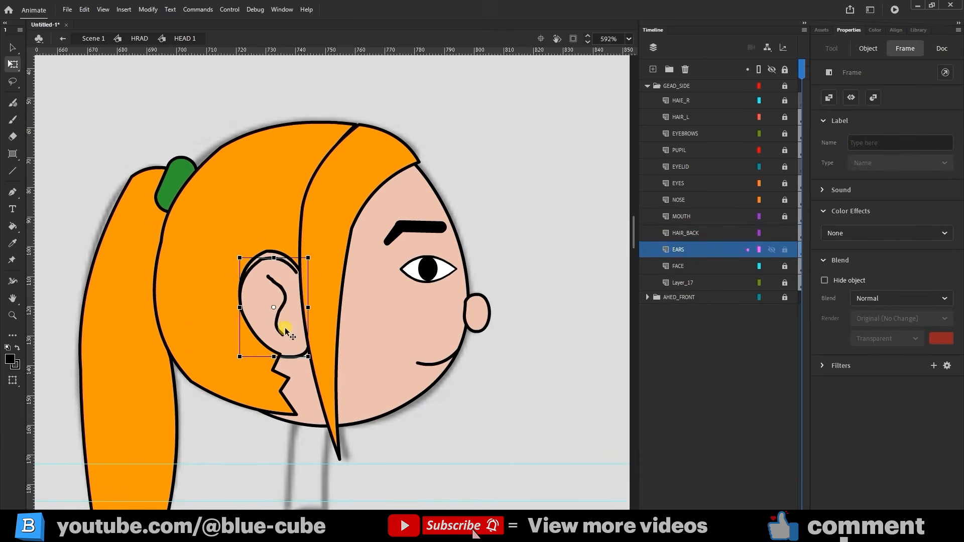
key("Up")
key("Up")
key("Up")
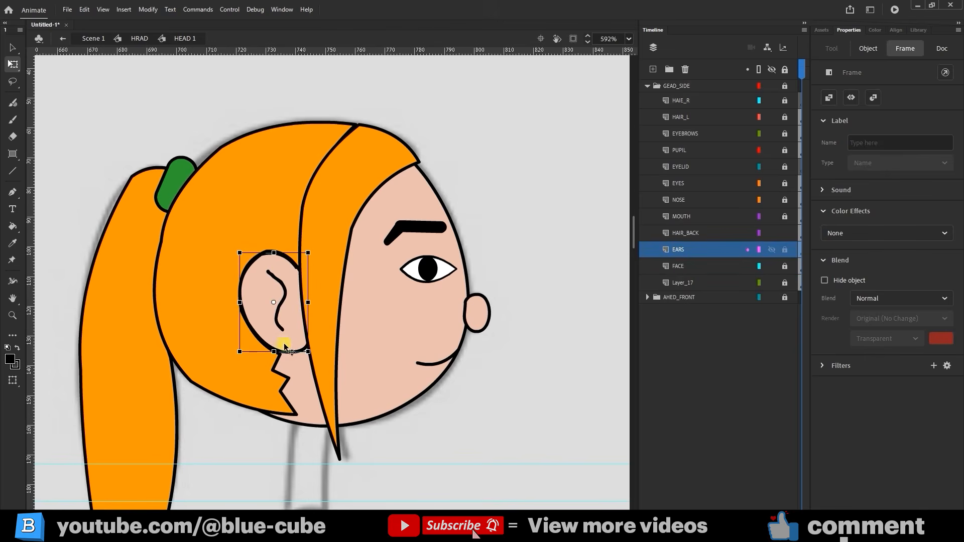
left_click(505, 307)
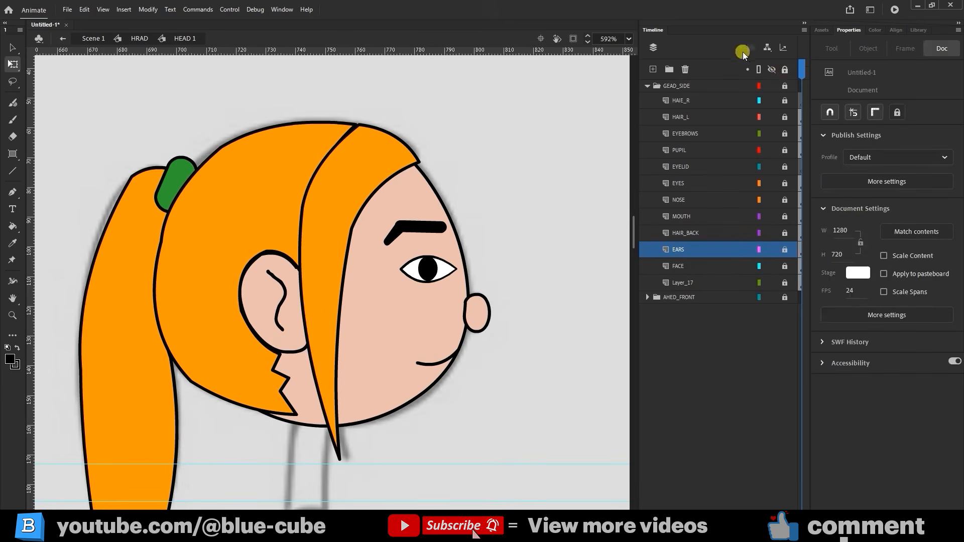
Step: Unlock all layers and try shifting the HAIR_L strand toward the front of the face
left_click(785, 70)
left_click(785, 70)
left_click(334, 276)
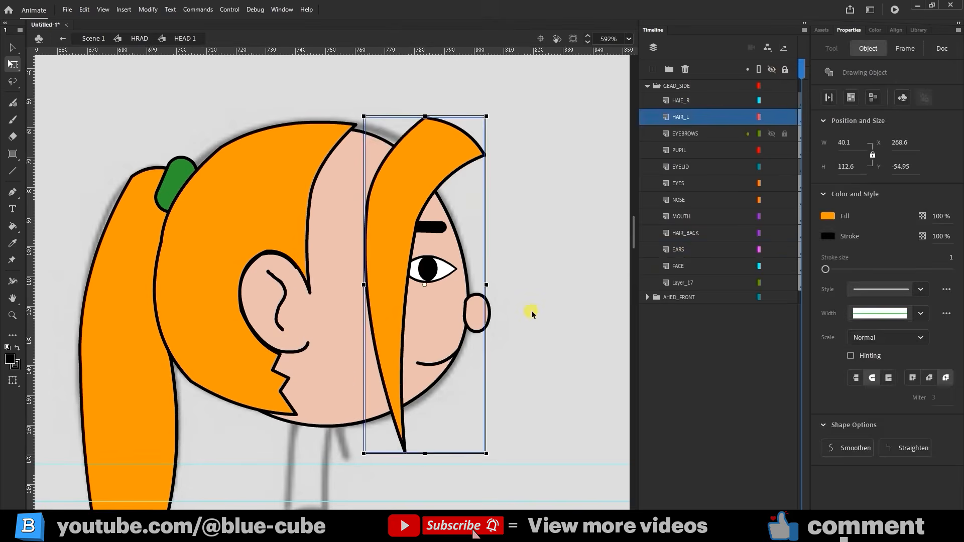
left_click(574, 210)
Step: Edit the HAIR_BACK drawing object so its lower corner behind the jaw meets the face outline, and return to the HRAD symbol
left_click(296, 415)
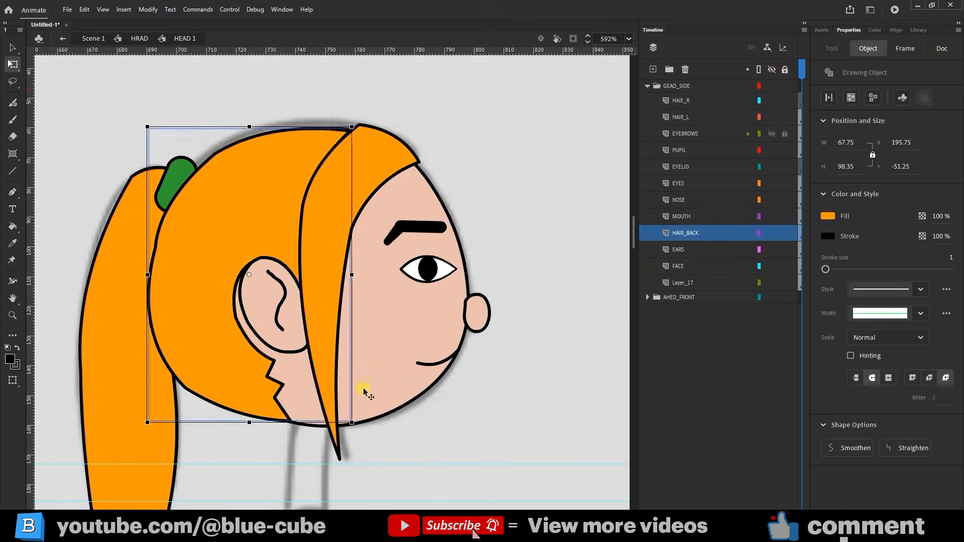
double_click(301, 418)
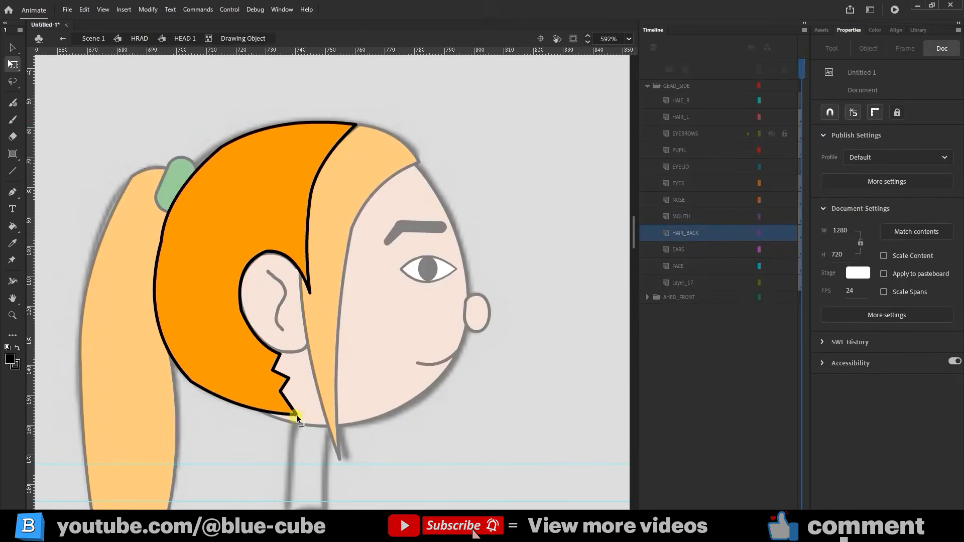
left_click_drag(296, 414, 292, 421)
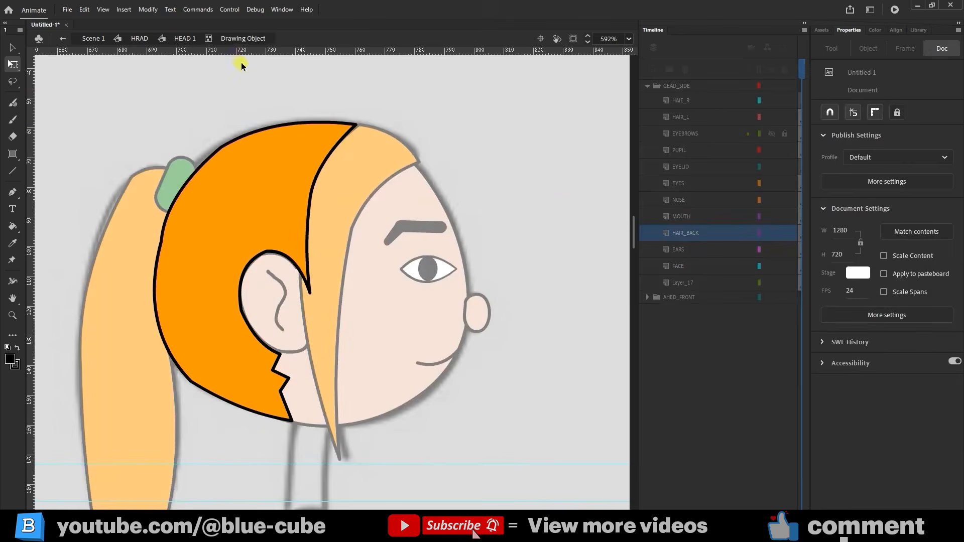
left_click(139, 38)
left_click(487, 272)
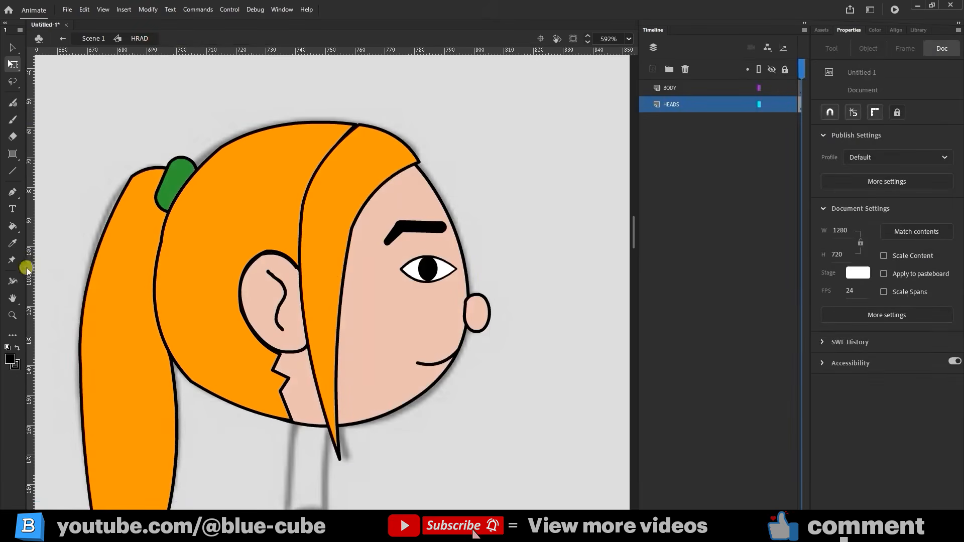
Step: Examine the front and side heads next to each other against the body sketch
left_click(12, 315)
left_click(12, 382)
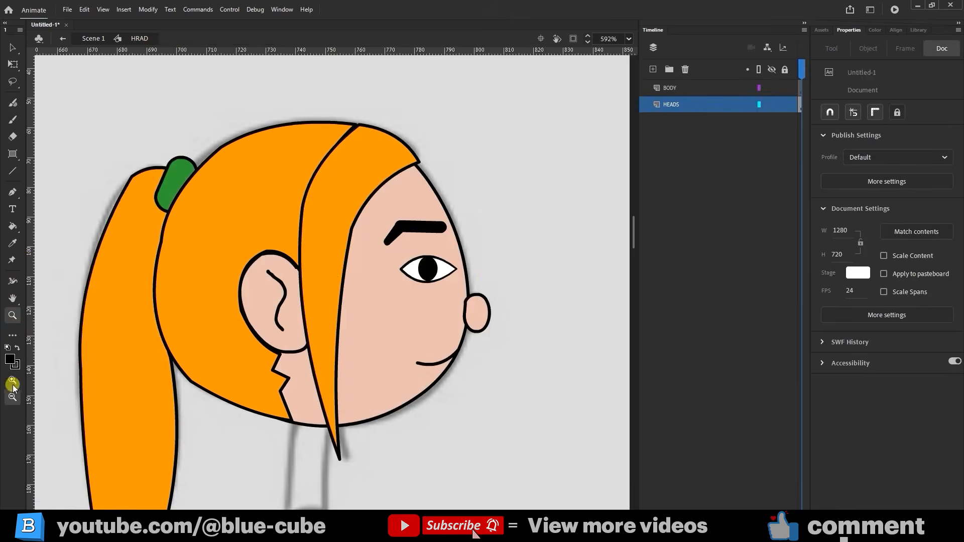
left_click(256, 108)
left_click_drag(271, 399, 426, 265)
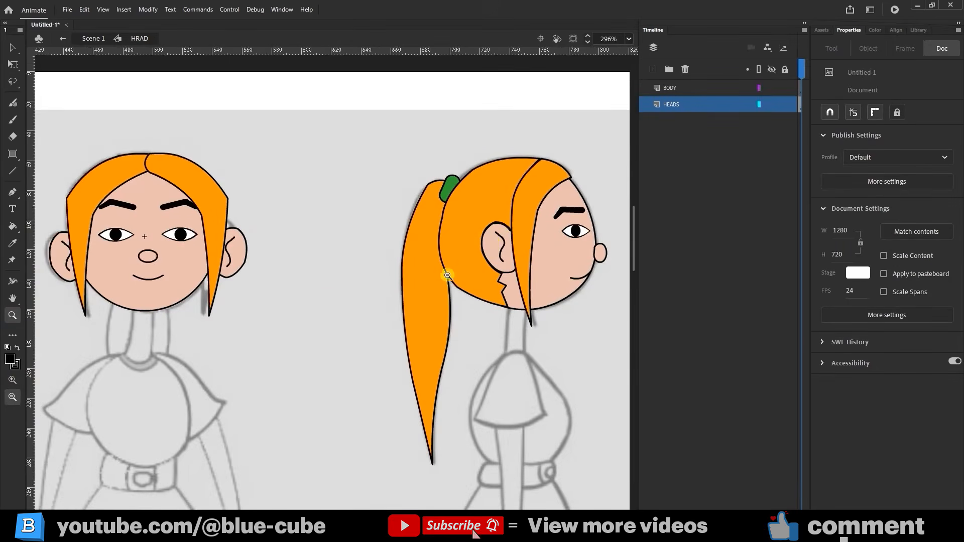
left_click_drag(584, 292, 226, 284)
mouse_move(513, 296)
left_mouse_down()
mouse_move(239, 269)
mouse_move(553, 325)
left_mouse_up()
left_click_drag(186, 275, 542, 295)
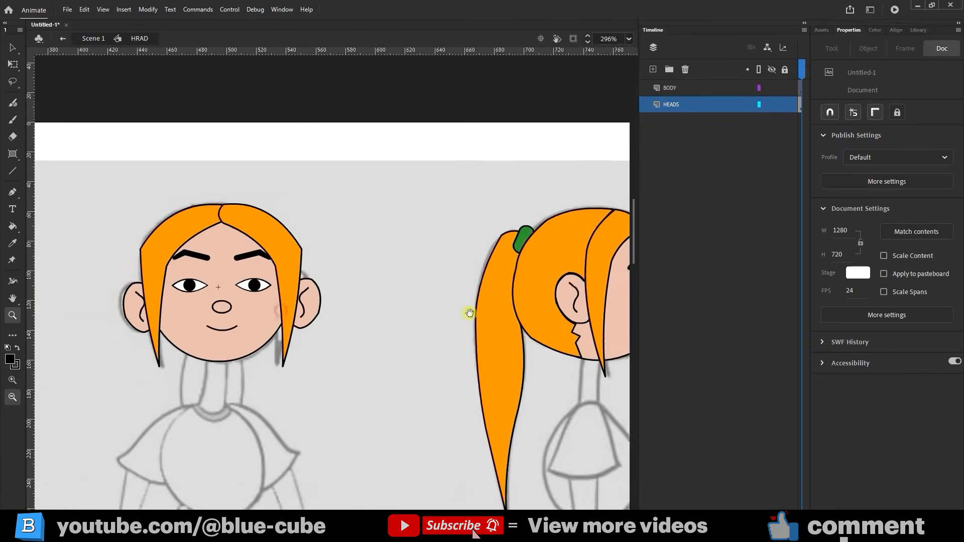
left_click_drag(310, 304, 248, 278)
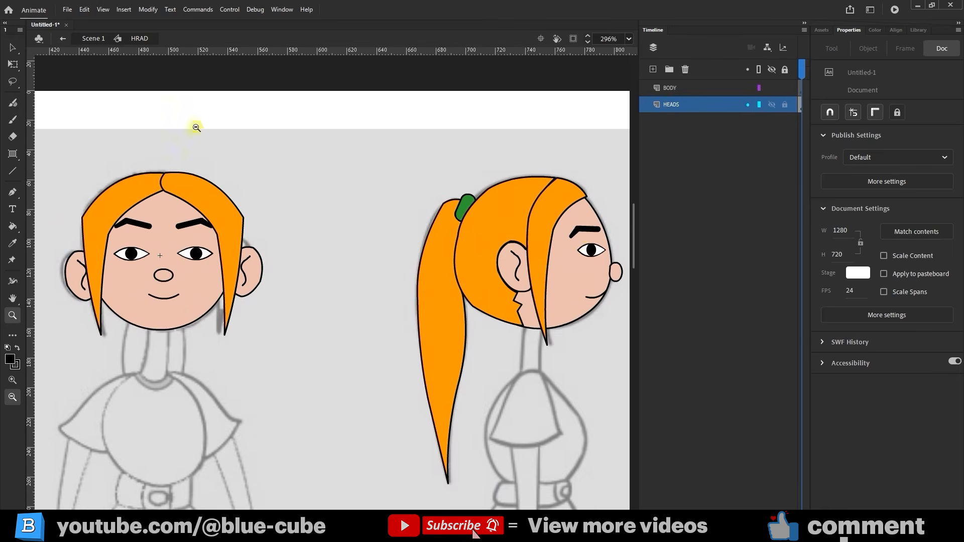
Step: Open the HEAD 1 symbol from the side head and collapse the GEAD_SIDE layer folder
left_click(13, 64)
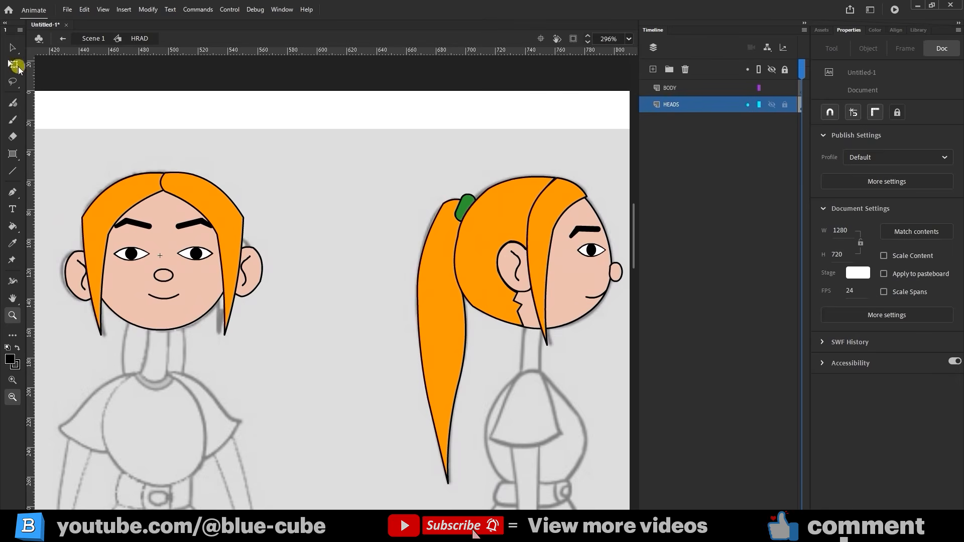
double_click(570, 273)
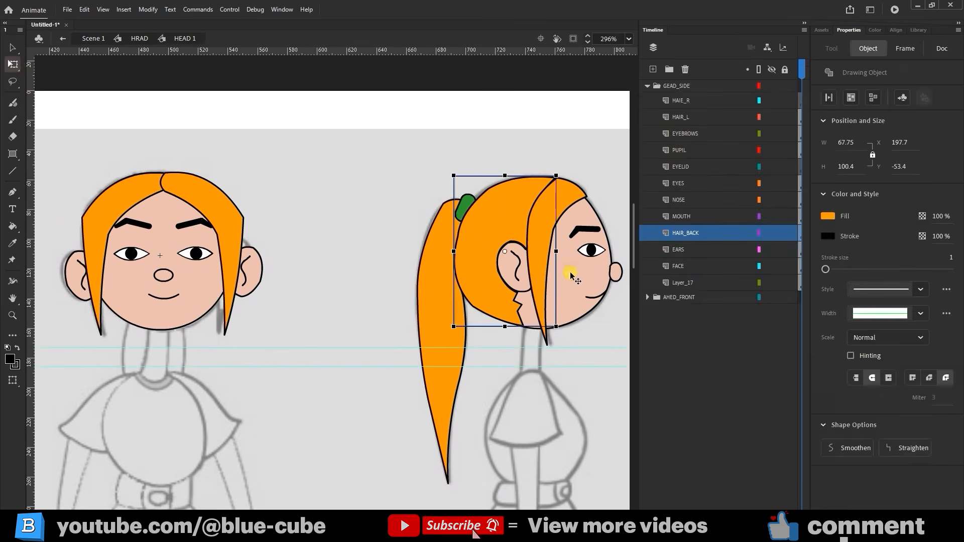
left_click(649, 86)
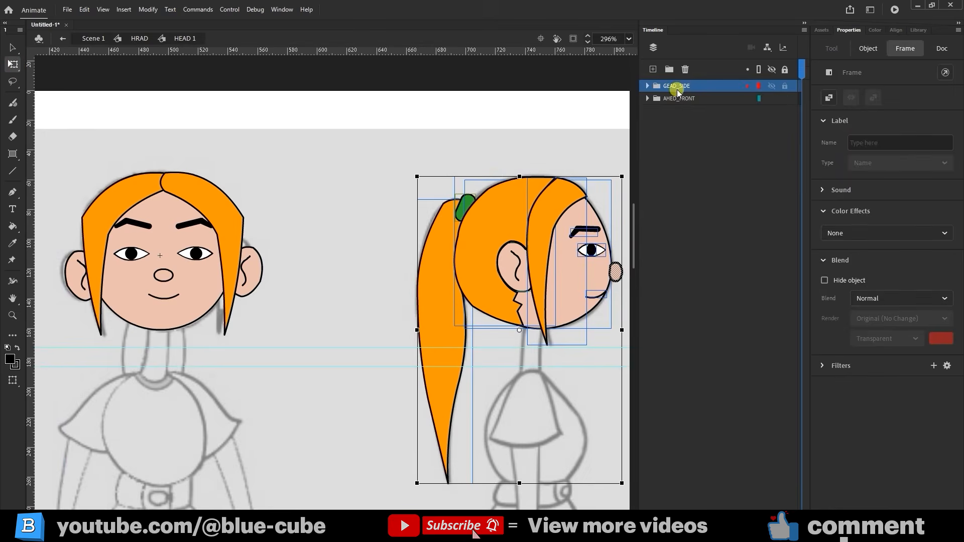
Step: Review the symbol nesting from Scene 1 through HRAD back into HEAD 1
left_click(93, 38)
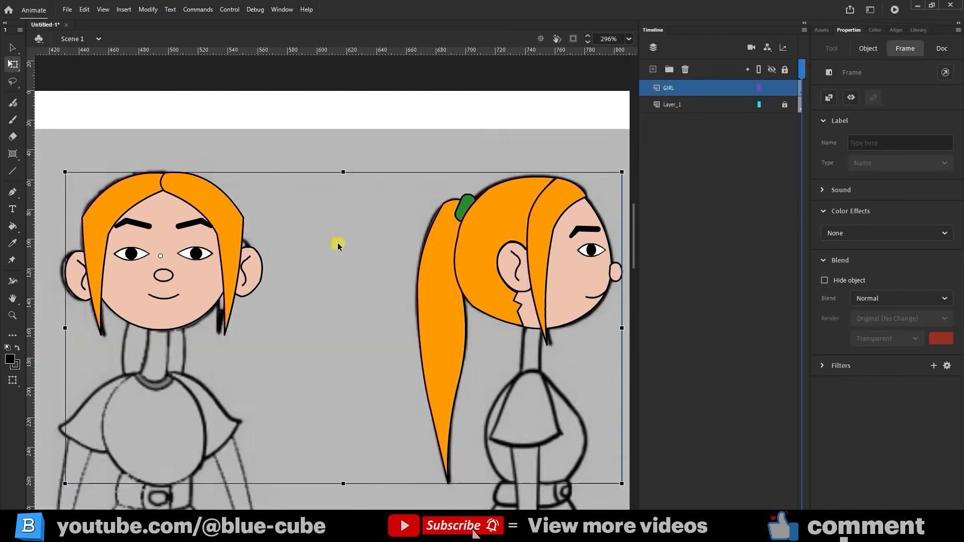
double_click(219, 271)
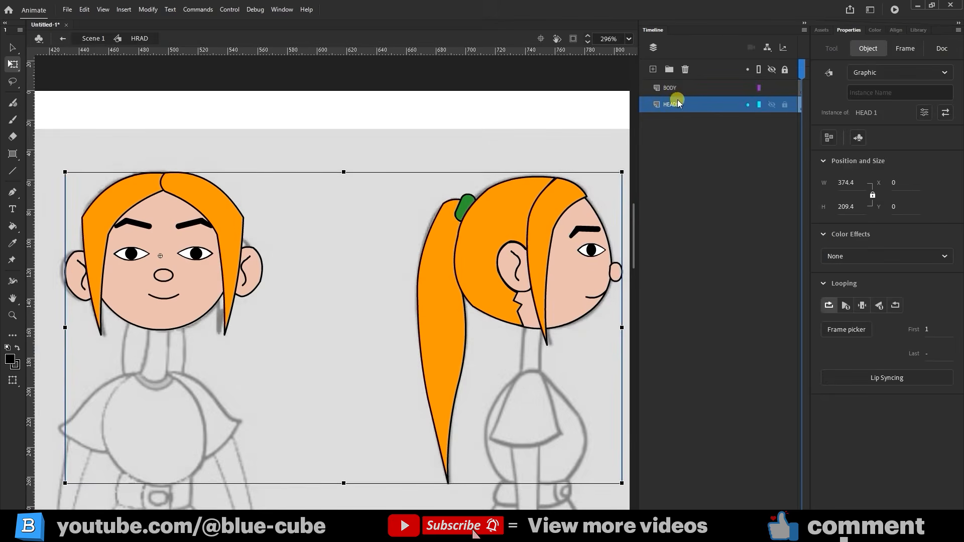
double_click(586, 265)
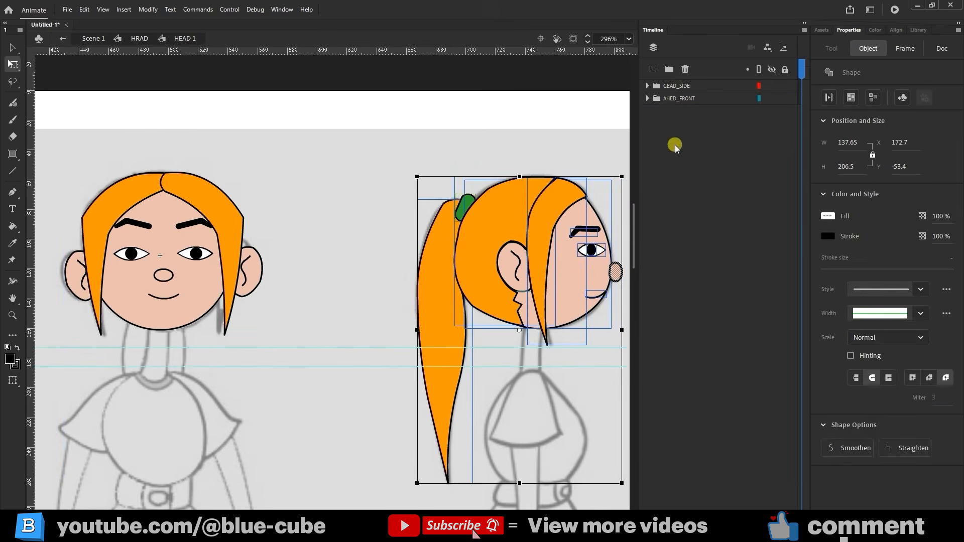
Step: Convert the GEAD_SIDE folder's layers to a Graphic symbol named SIDE
left_click(681, 88)
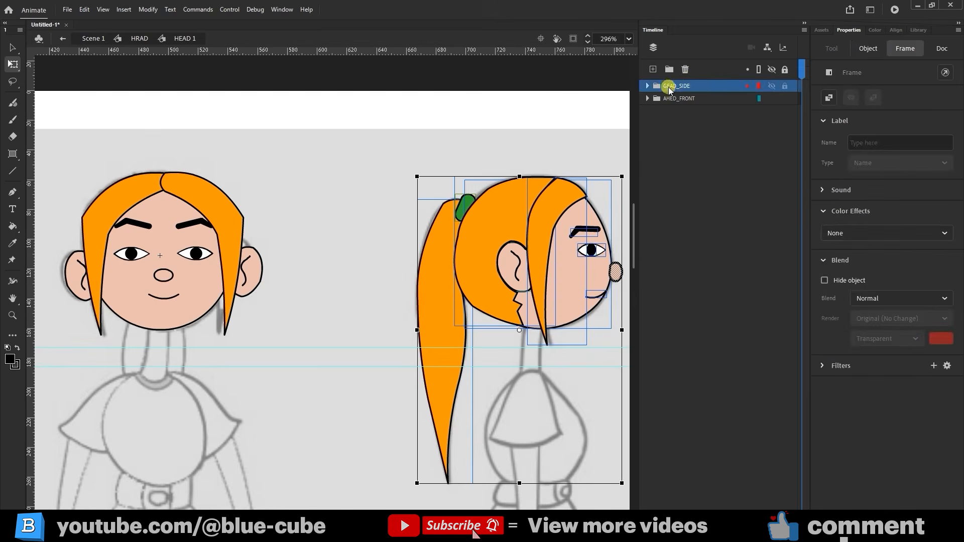
right_click(675, 88)
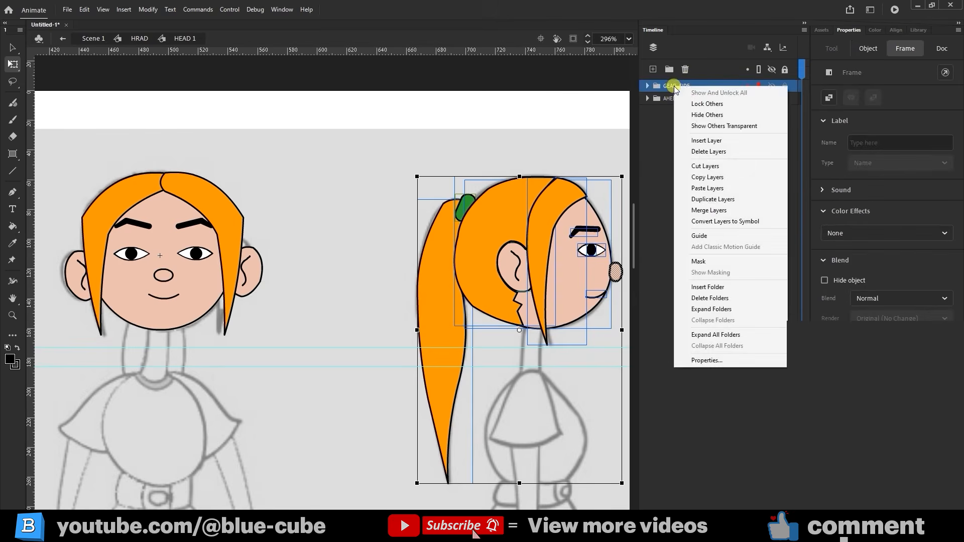
left_click(725, 222)
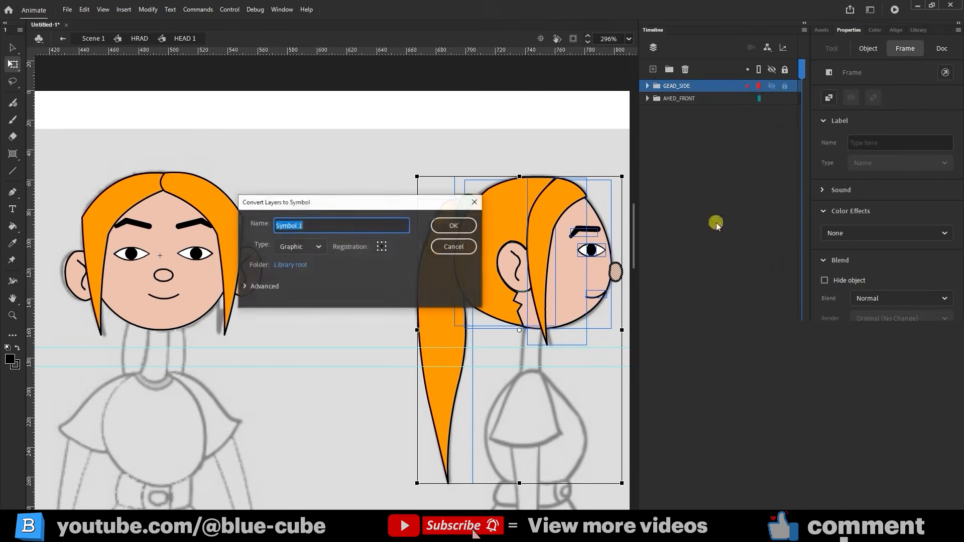
type("SIDE")
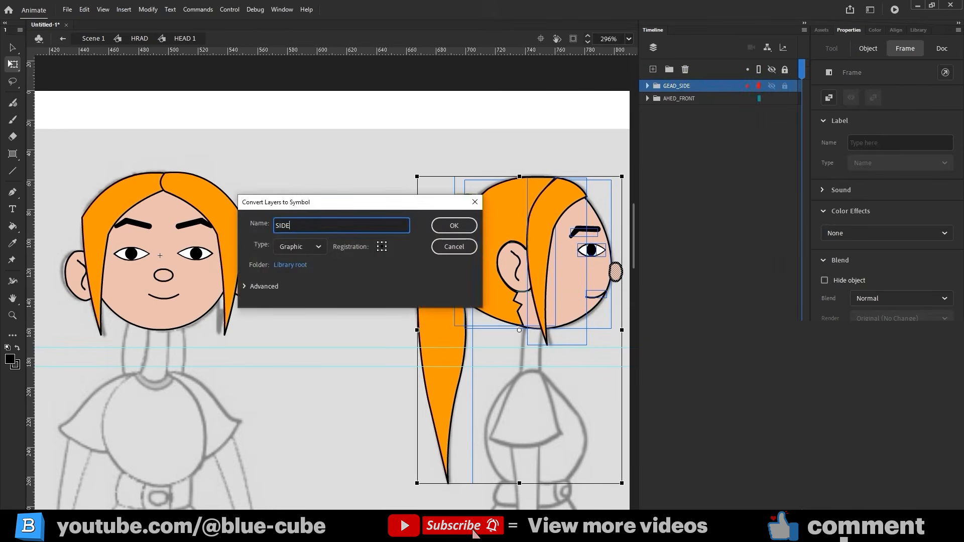
left_click(454, 226)
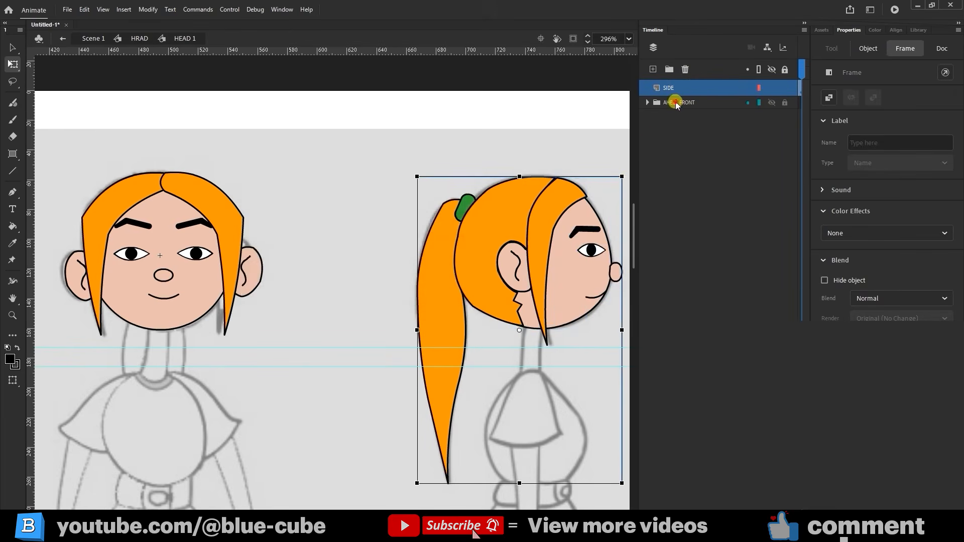
Step: Convert the AHED_FRONT folder's layers to a Graphic symbol named FRONT and check the two resulting layers
left_click(676, 102)
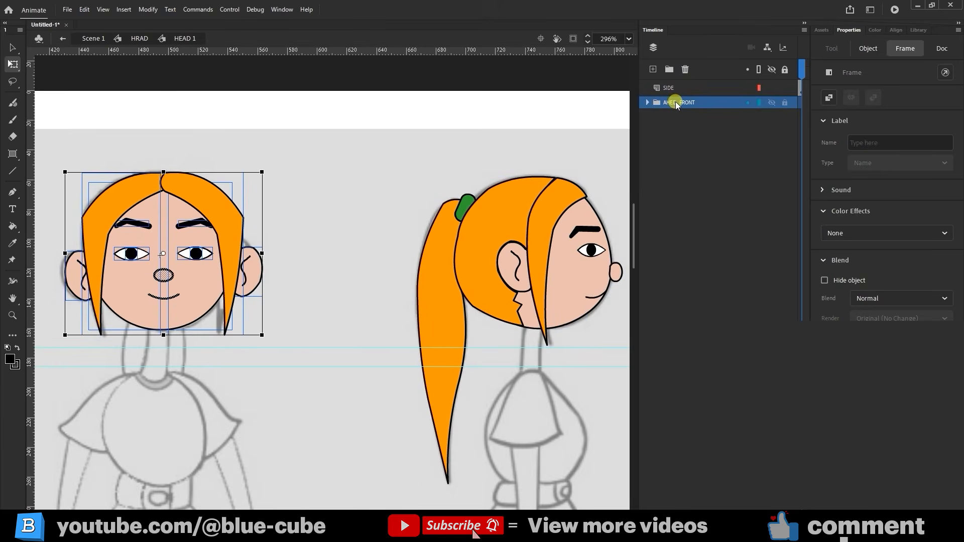
right_click(676, 102)
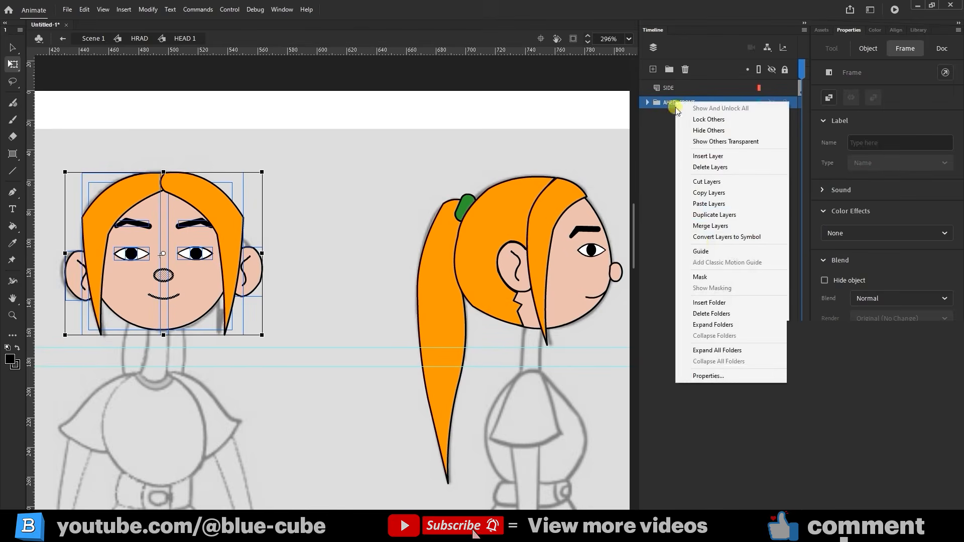
left_click(714, 237)
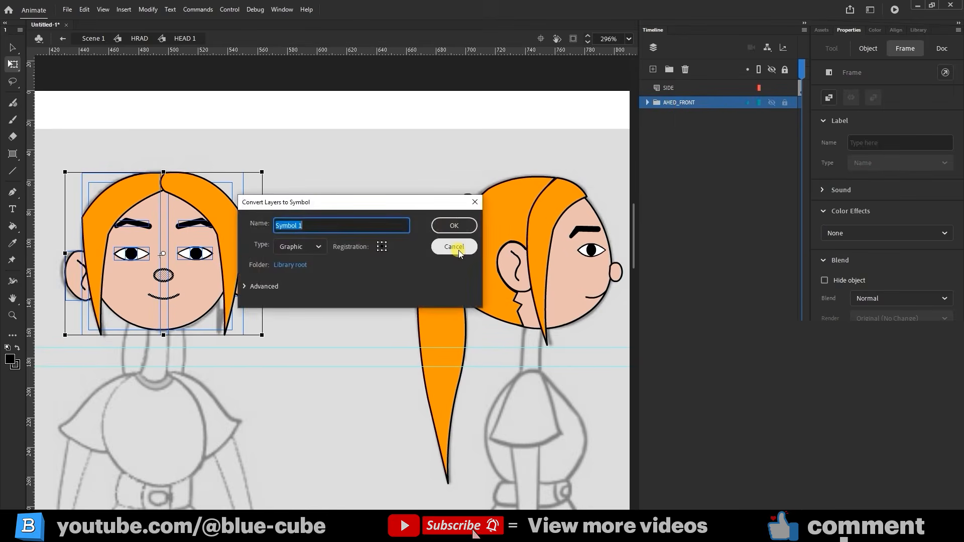
type("FRONT")
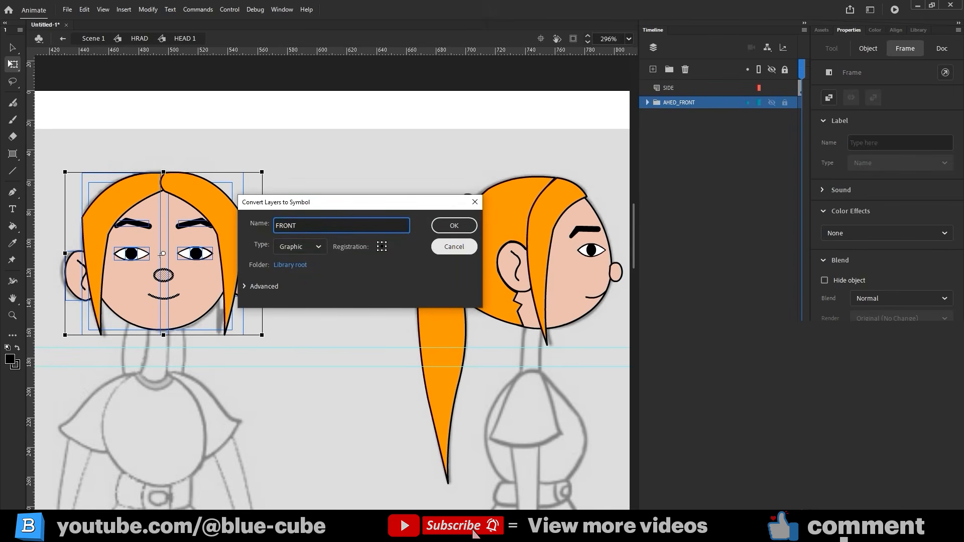
left_click(436, 226)
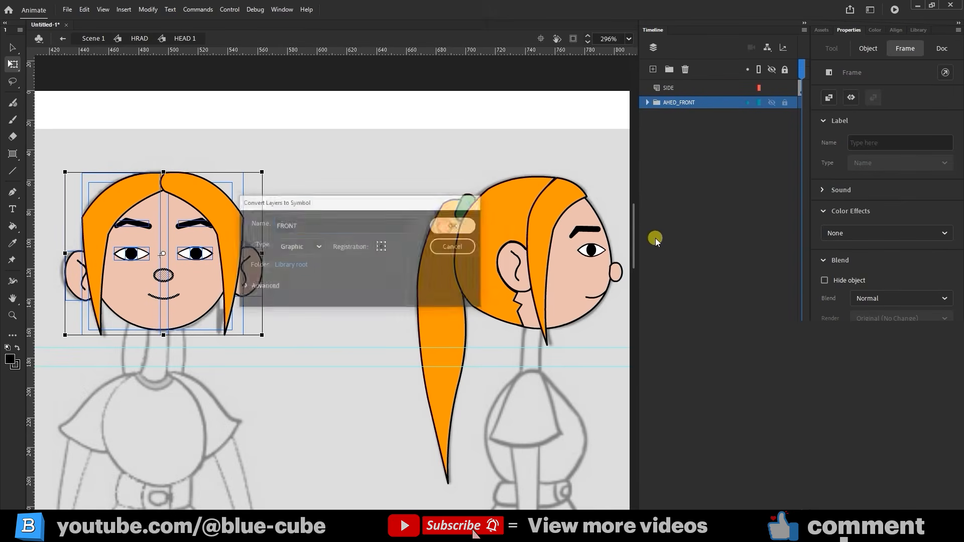
left_click(674, 89)
left_click(676, 104)
left_click(683, 93)
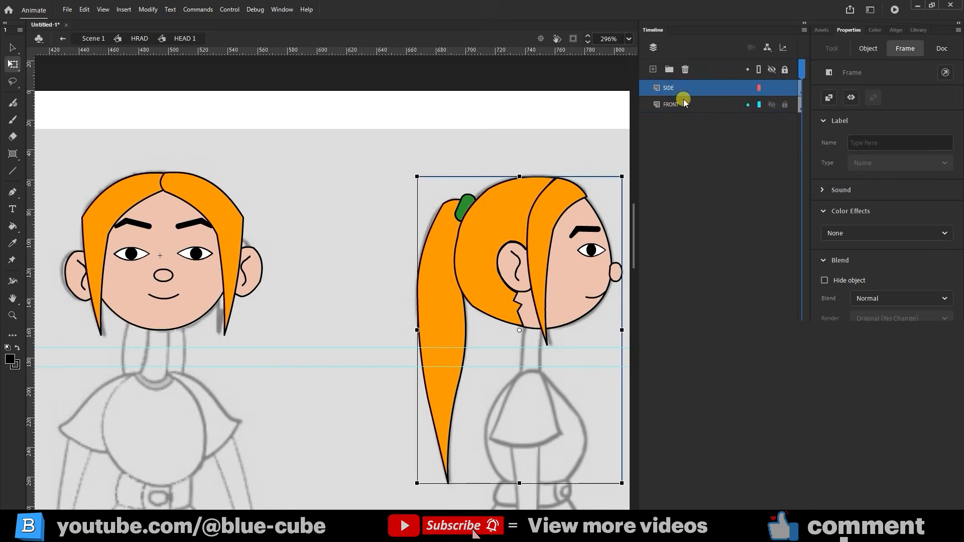
left_click(684, 104)
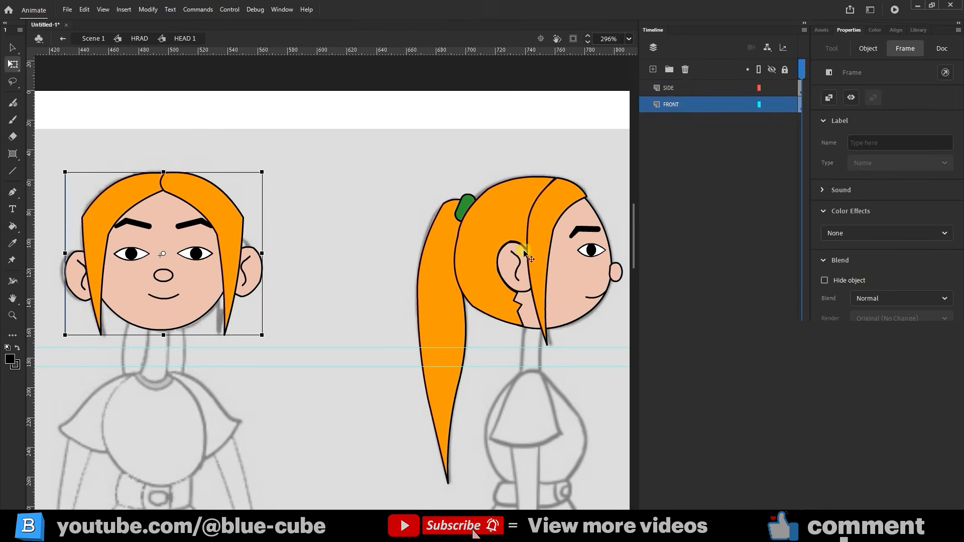
Step: Delete the side head and front head instances from the stage, keeping their SIDE and FRONT layers
left_click(560, 252)
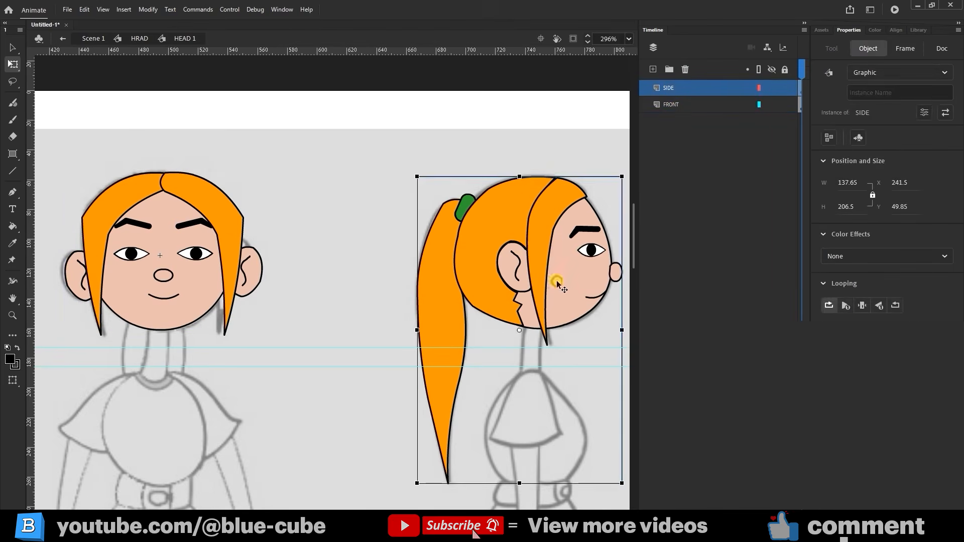
key("Delete")
left_click(254, 275)
key("Delete")
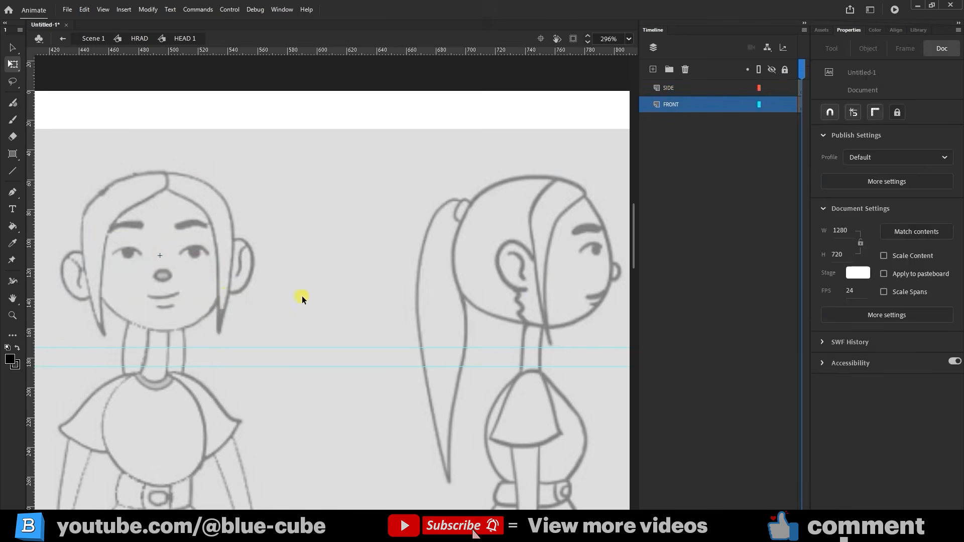
Step: Preview the FRONT and SIDE symbols in the library to compare the two stored heads
left_click_drag(217, 291, 413, 302)
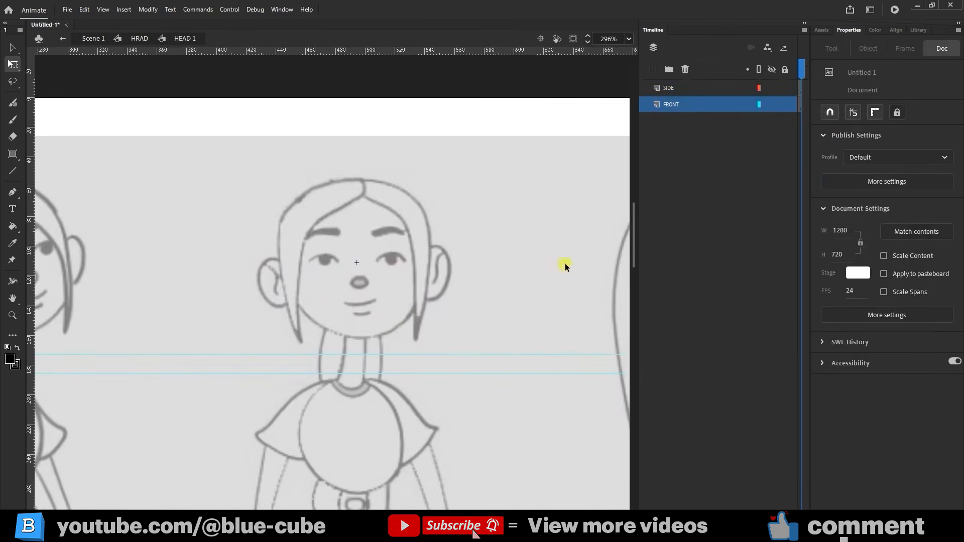
left_click(919, 30)
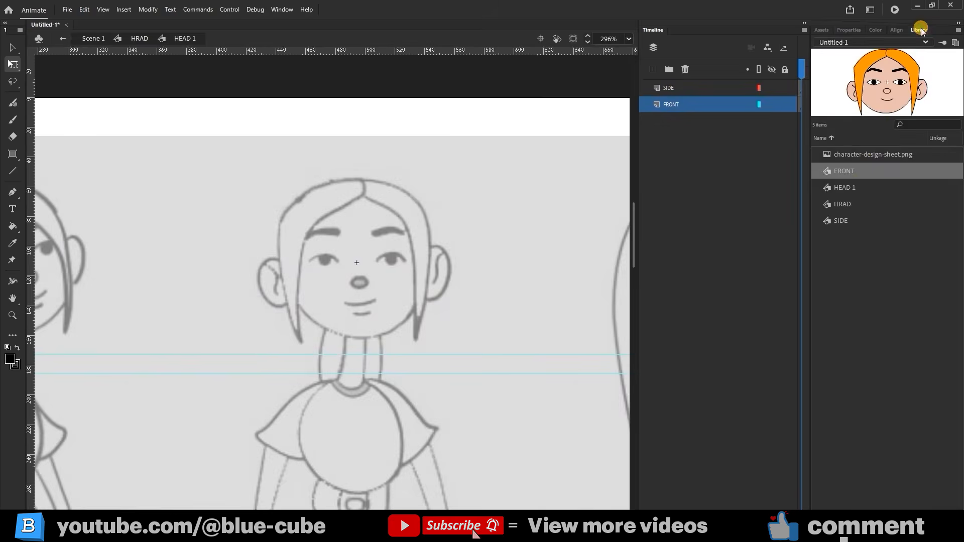
left_click(857, 188)
left_click(858, 174)
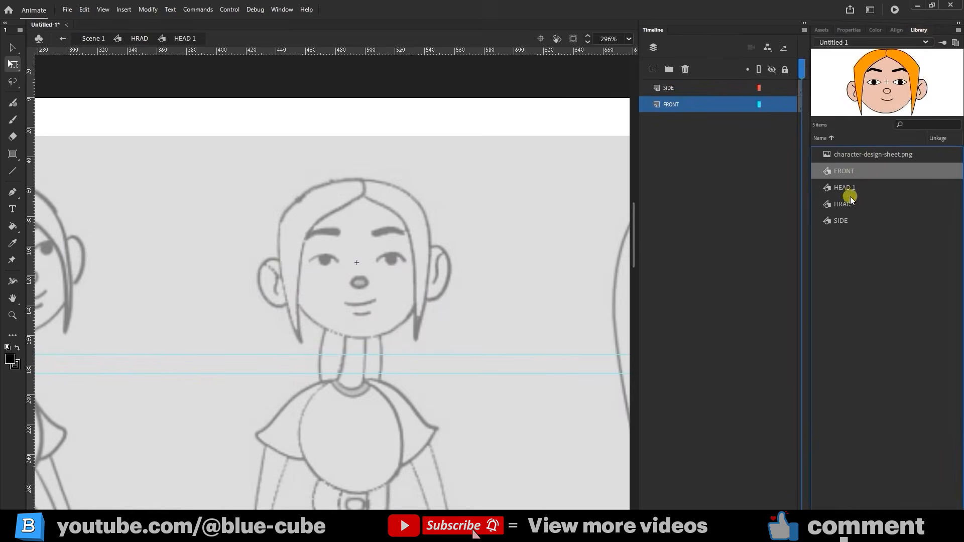
left_click(844, 221)
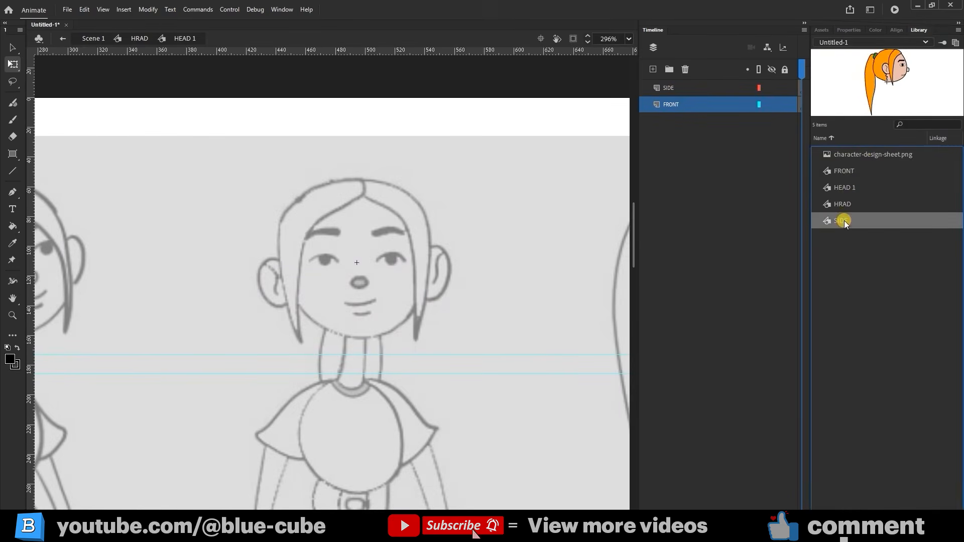
left_click(846, 172)
left_click(844, 220)
left_click(847, 172)
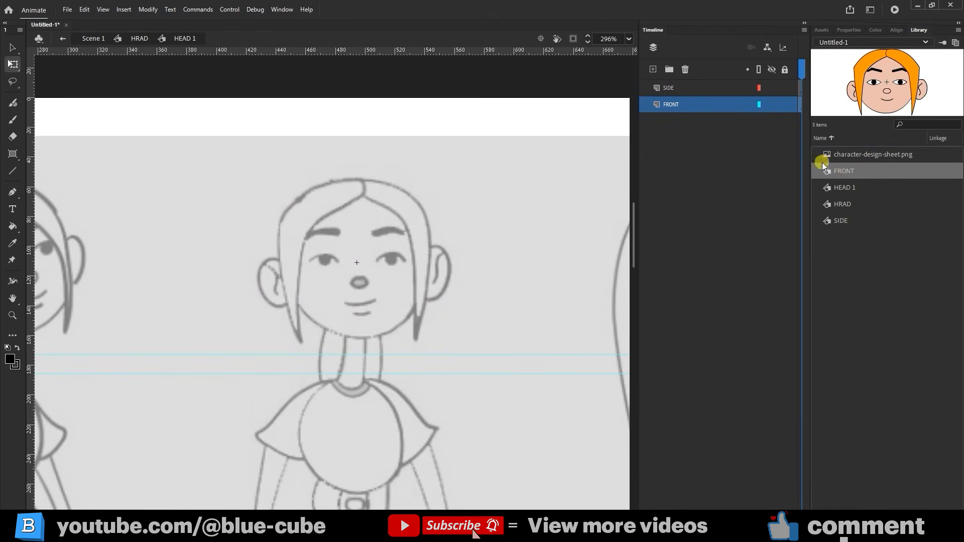
Step: Place the FRONT symbol on the FRONT layer over the front-view head sketch and nudge it into alignment
mouse_move(823, 166)
left_mouse_down()
mouse_move(809, 187)
mouse_move(354, 261)
left_mouse_up()
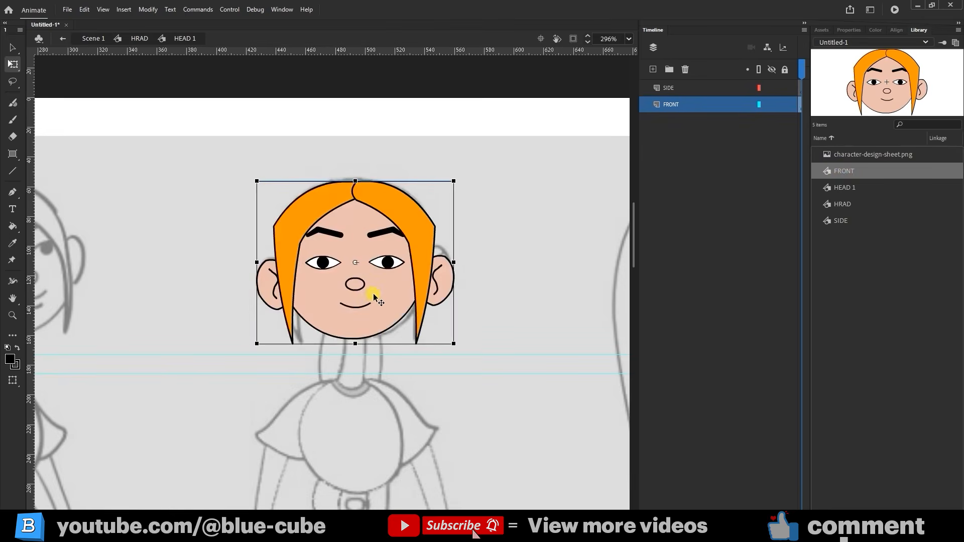
key("Right")
key("Right")
key("Right")
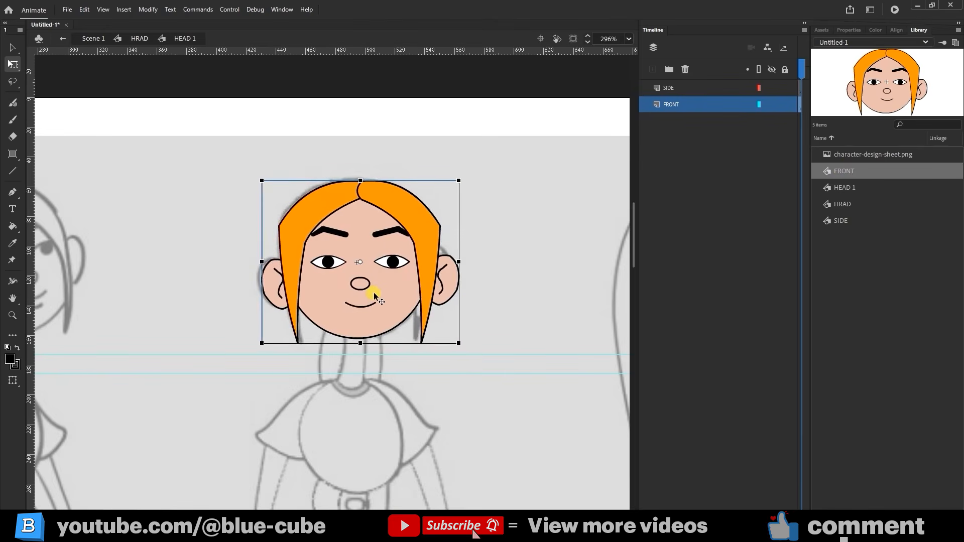
key("Left")
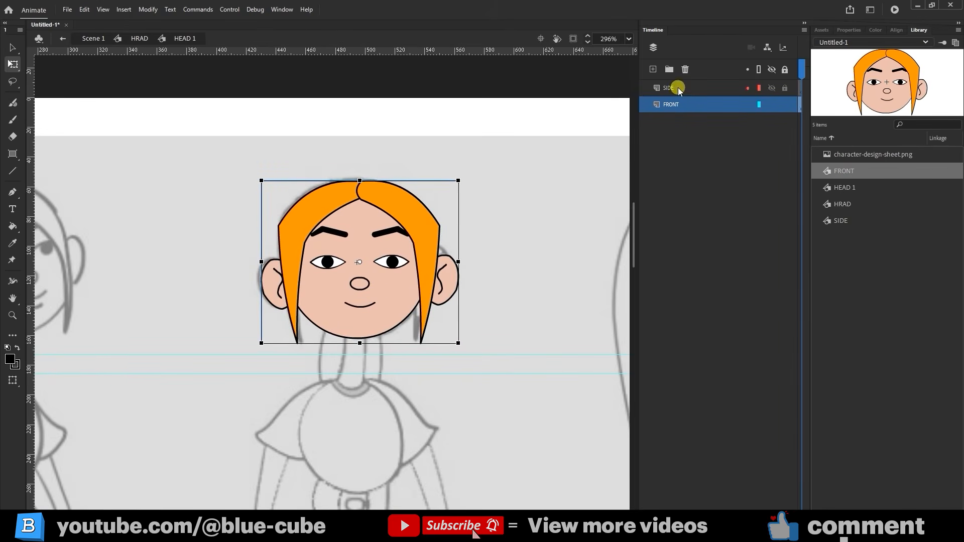
Step: Lock the FRONT layer and place the SIDE symbol on the SIDE layer, aligned over the front head
left_click(785, 105)
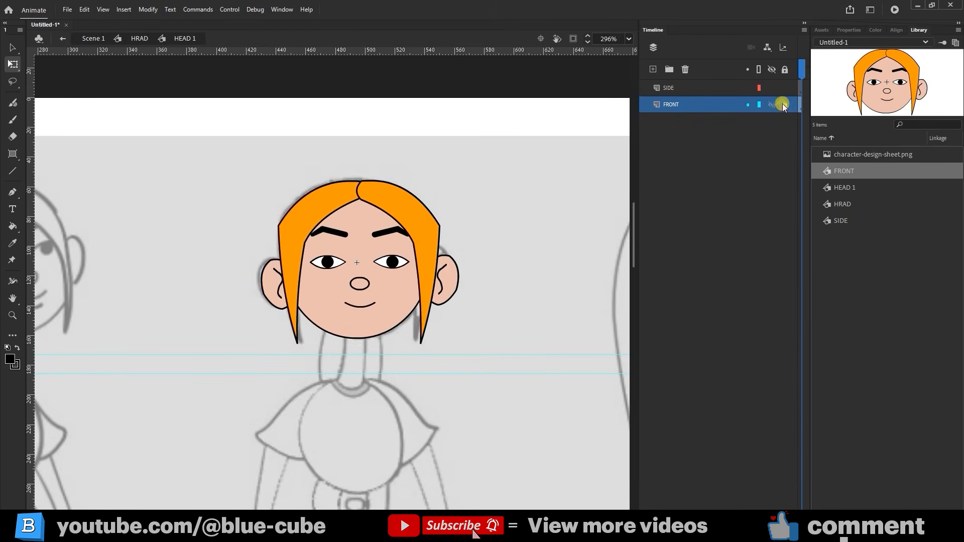
left_click(672, 89)
left_click(841, 221)
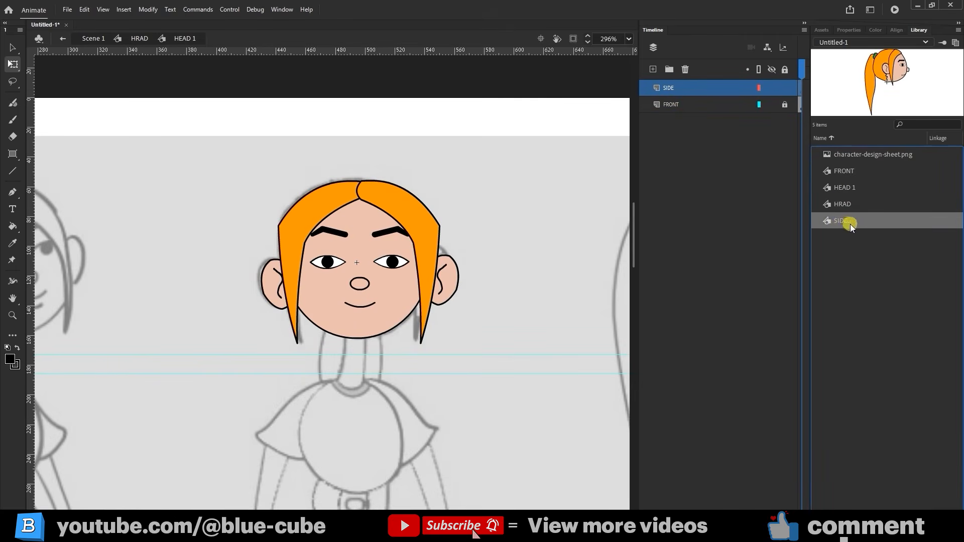
left_click_drag(359, 281, 359, 280)
left_click_drag(430, 251, 421, 318)
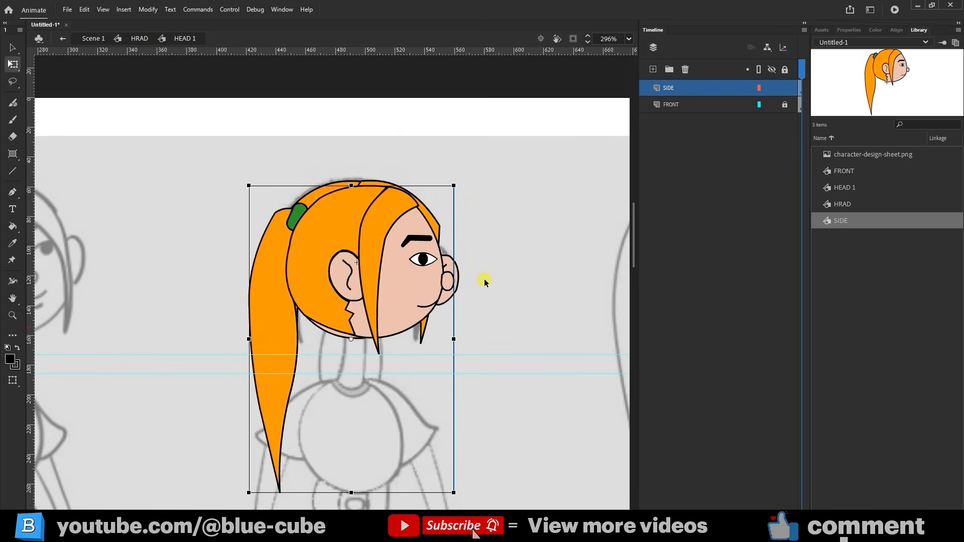
Step: Add a new layer named SIDE_R above the SIDE layer
left_click(653, 71)
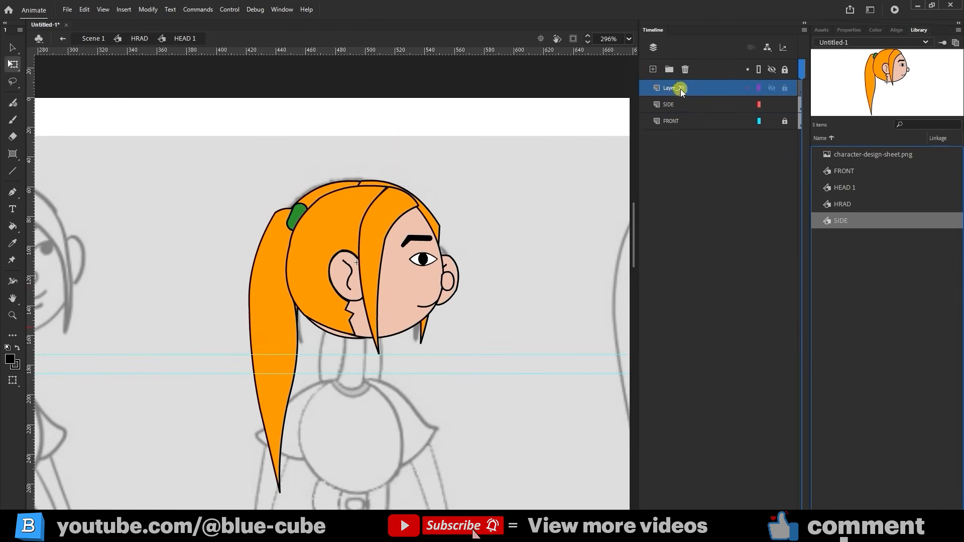
double_click(679, 88)
type("SIDE")
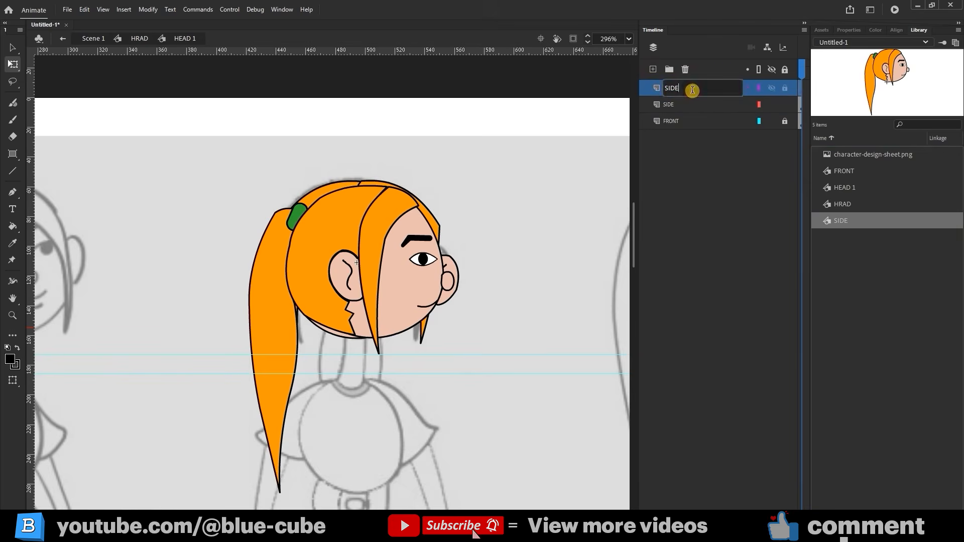
type("_R")
key("Return")
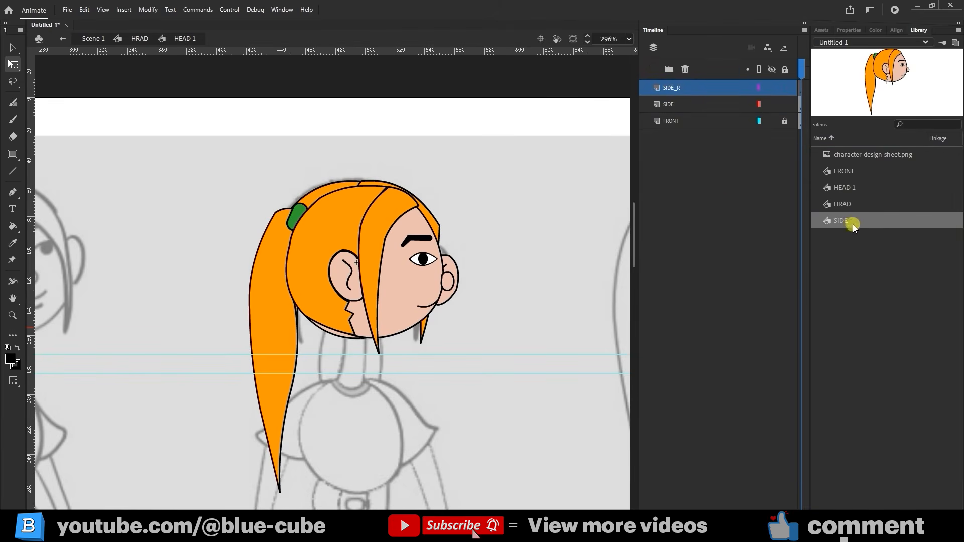
Step: Duplicate the SIDE library symbol as a Graphic symbol named SIDE copy
left_click(839, 221)
right_click(846, 221)
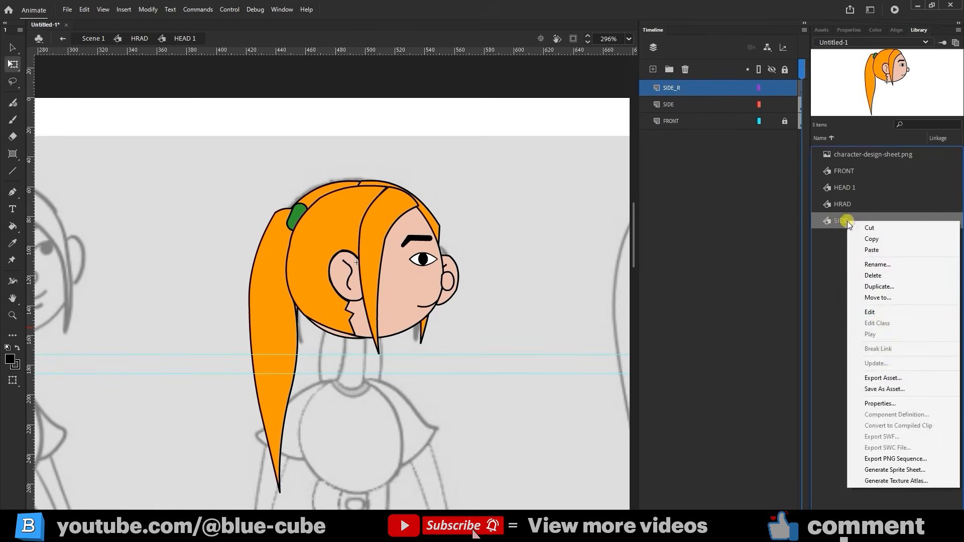
left_click(901, 286)
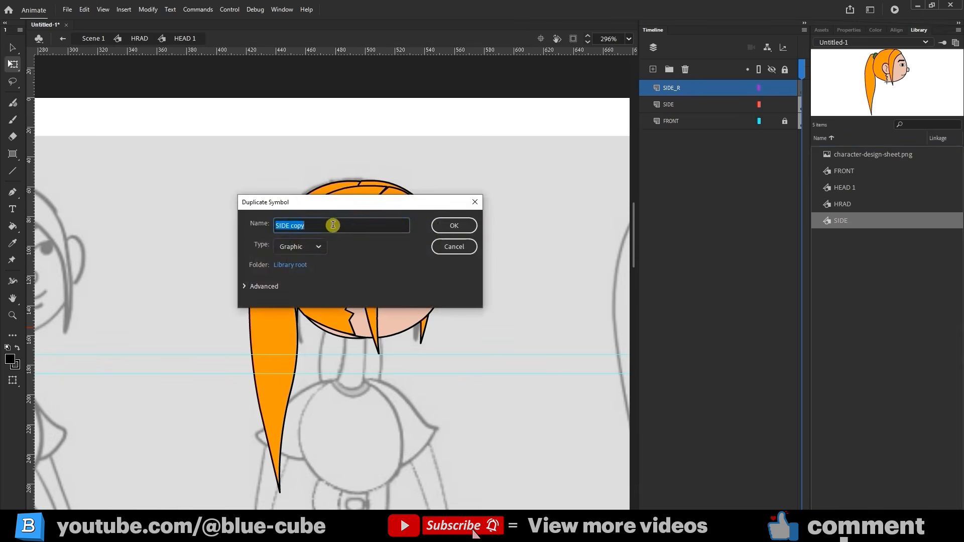
left_click(453, 225)
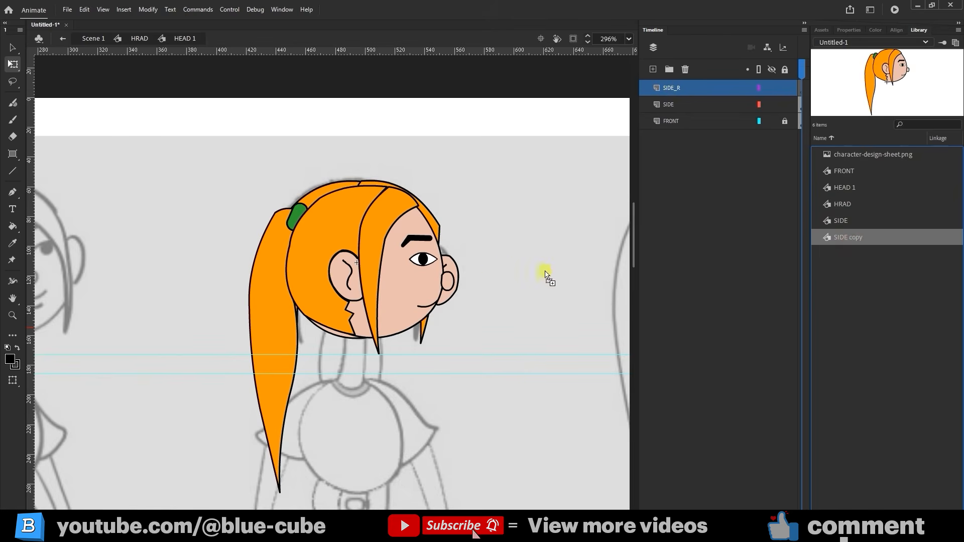
Step: Place the SIDE copy symbol on the SIDE_R layer, flipped horizontally and aligned over the other two heads
left_click_drag(538, 279, 535, 276)
left_click_drag(533, 238, 533, 277)
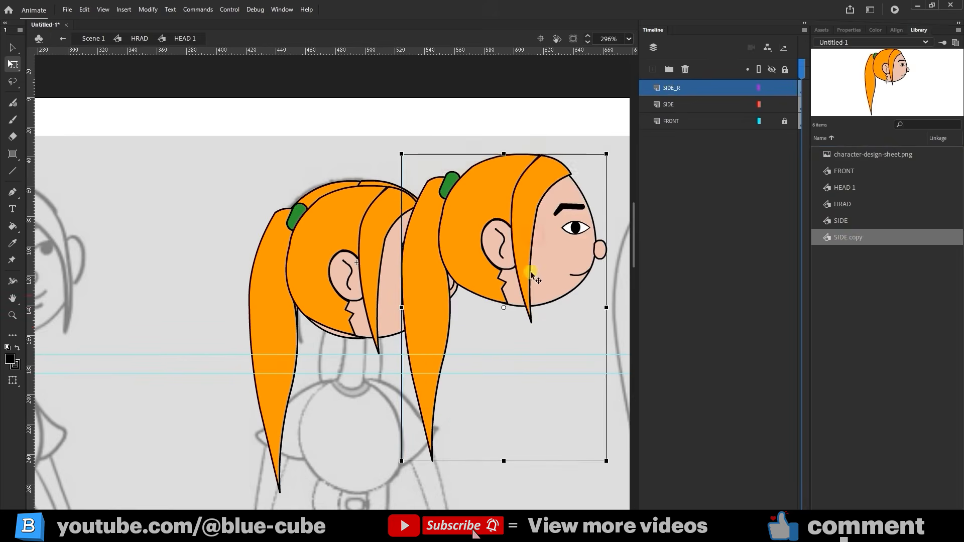
right_click(548, 245)
mouse_move(627, 277)
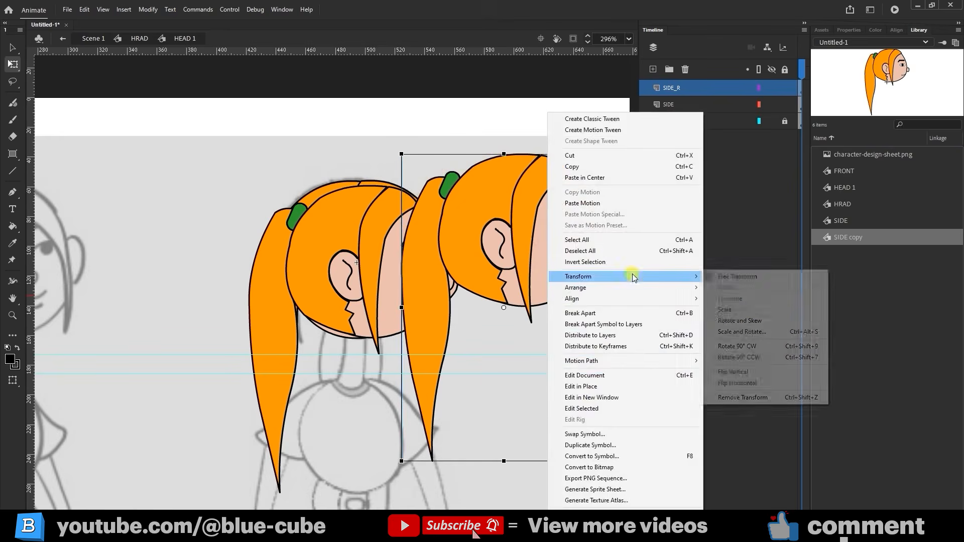
left_click(746, 383)
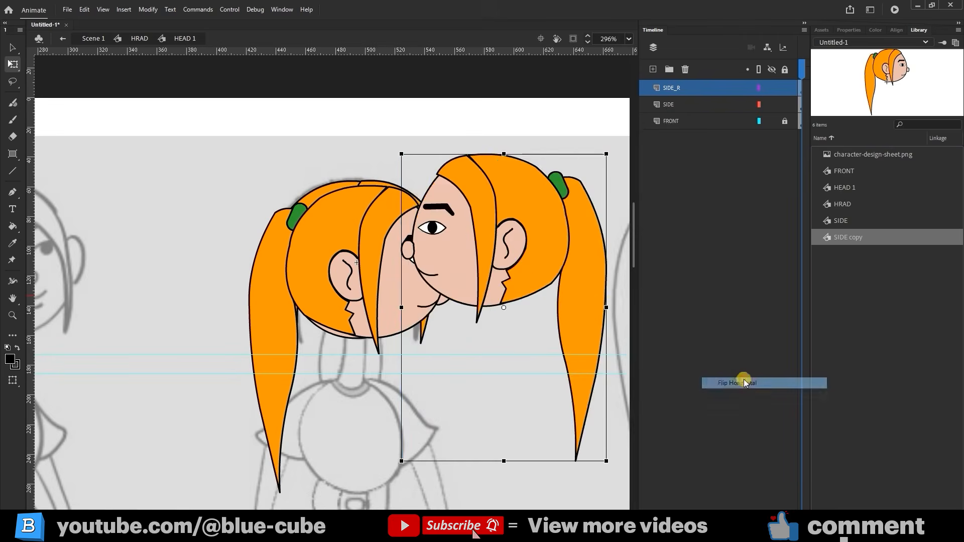
left_click_drag(545, 254, 412, 284)
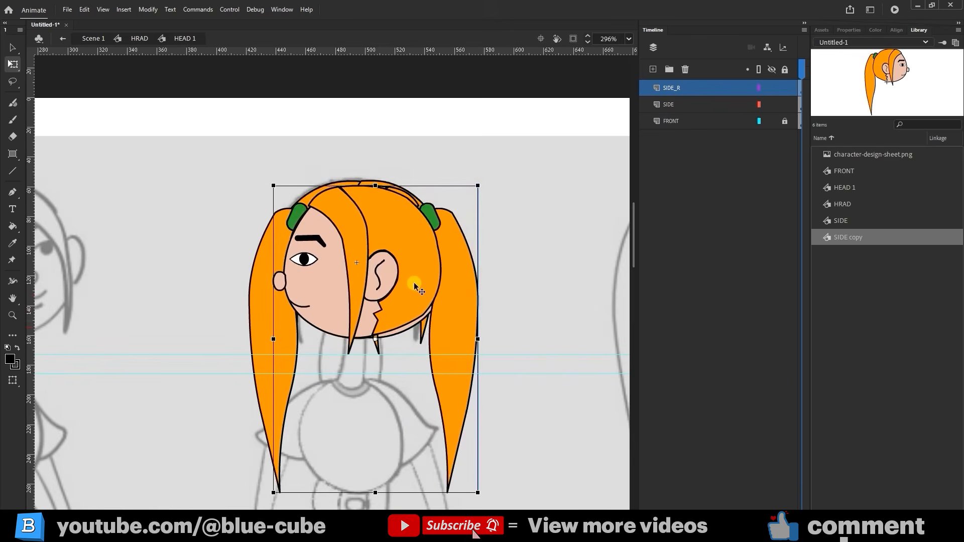
key("Up")
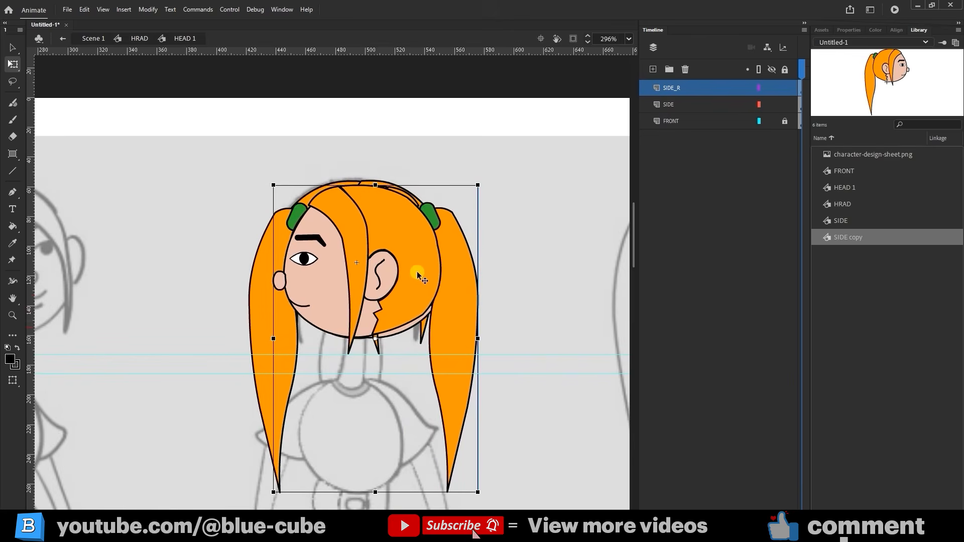
Step: Unlock the FRONT layer, widen the timeline to show its frames, and move FRONT to the top of the layer stack
left_click(786, 122)
key("ctrl+a")
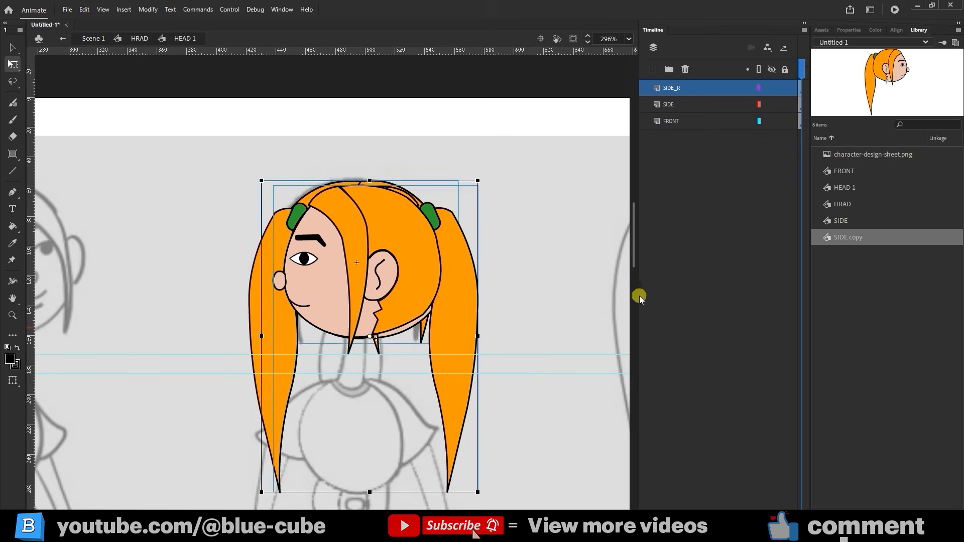
left_click_drag(622, 299, 512, 308)
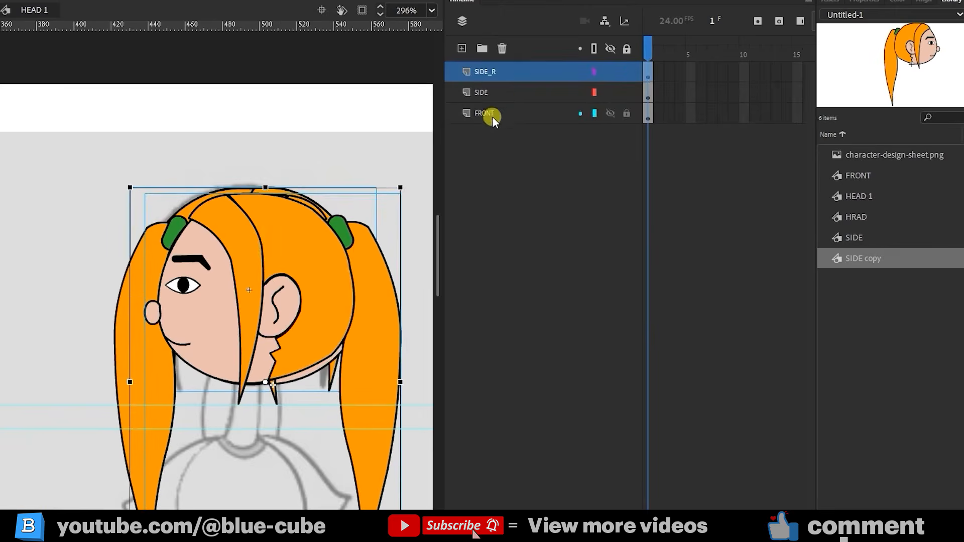
left_click(552, 121)
left_click_drag(496, 99, 502, 68)
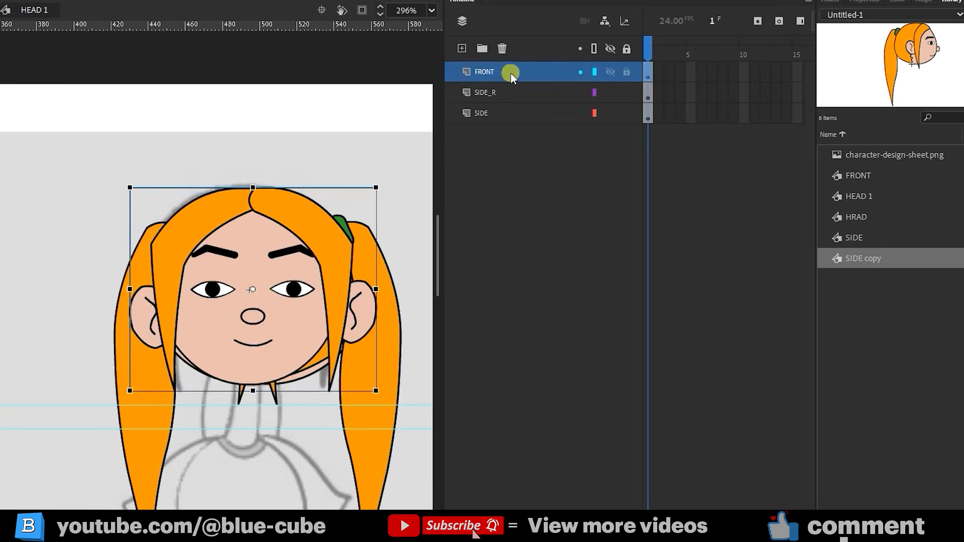
left_click(496, 92)
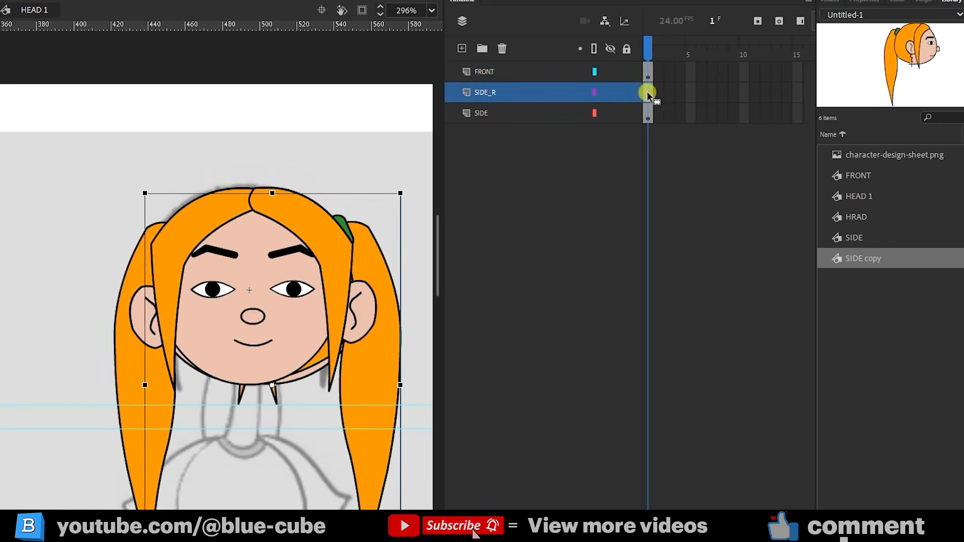
Step: Move the SIDE_R and SIDE head keyframes onto the FRONT layer at frames 2 and 3
left_click_drag(663, 70, 661, 72)
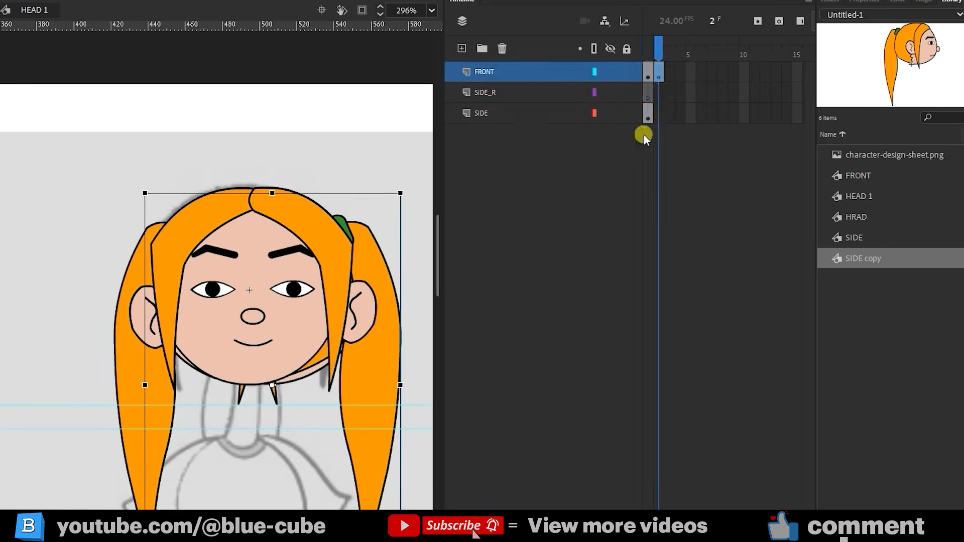
left_click(564, 113)
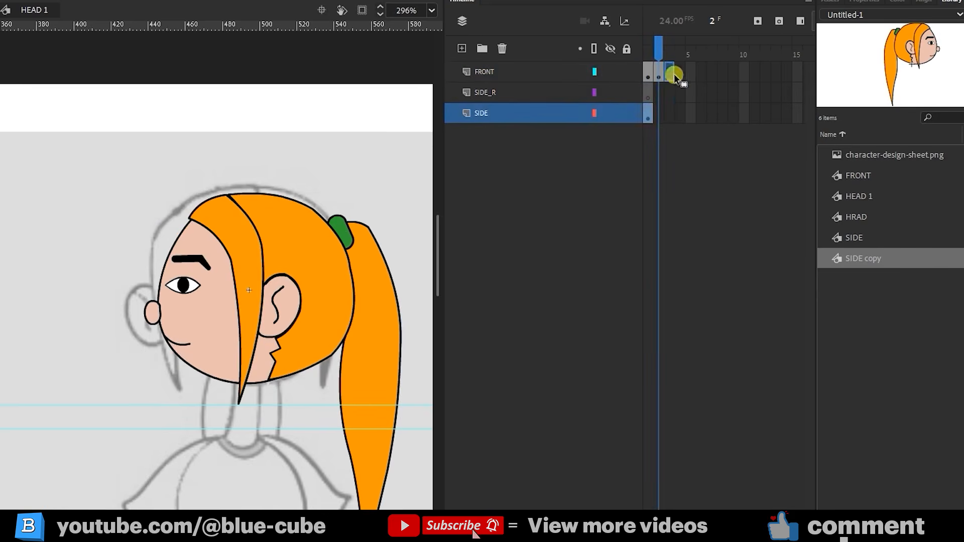
left_click_drag(675, 75, 647, 70)
Step: Delete the emptied SIDE_R and SIDE layers together
left_click(501, 93)
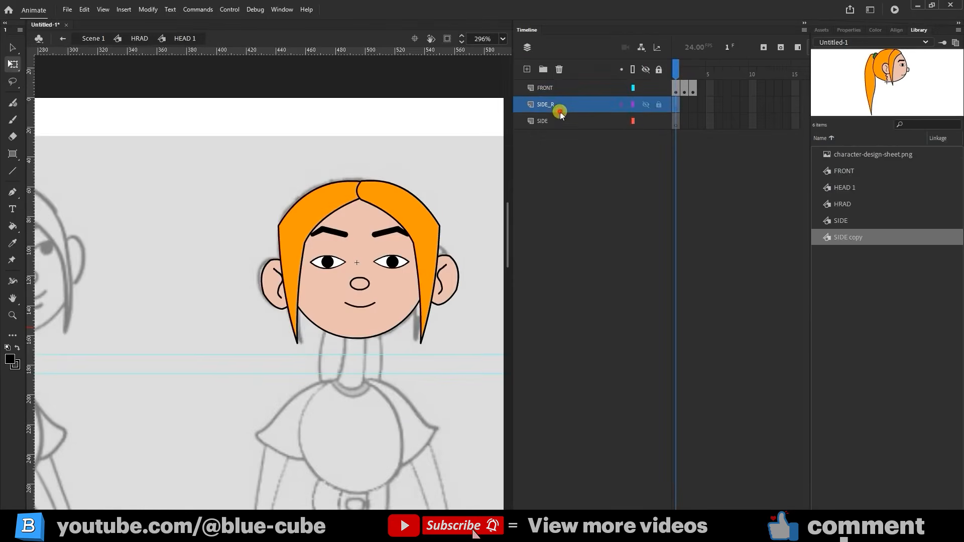
left_click(501, 113, "shift")
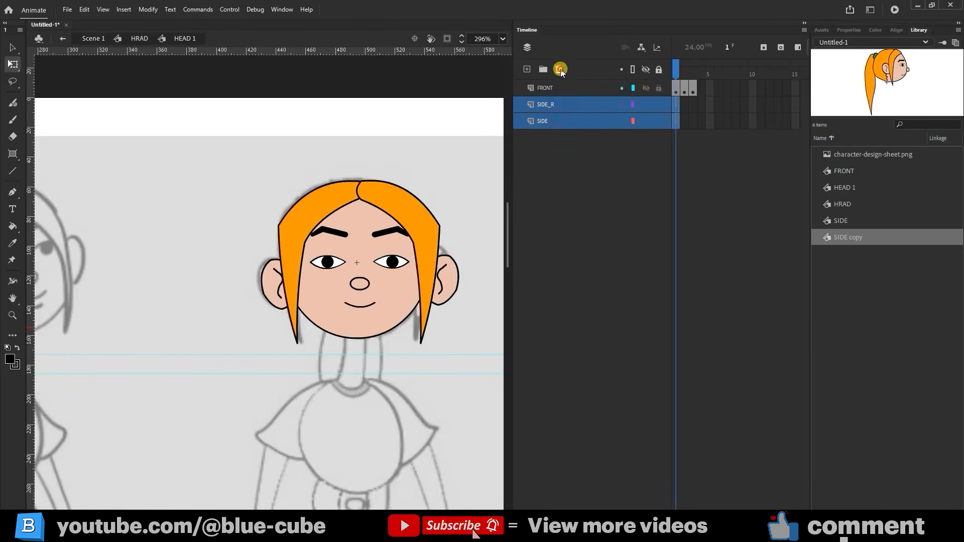
left_click(560, 70)
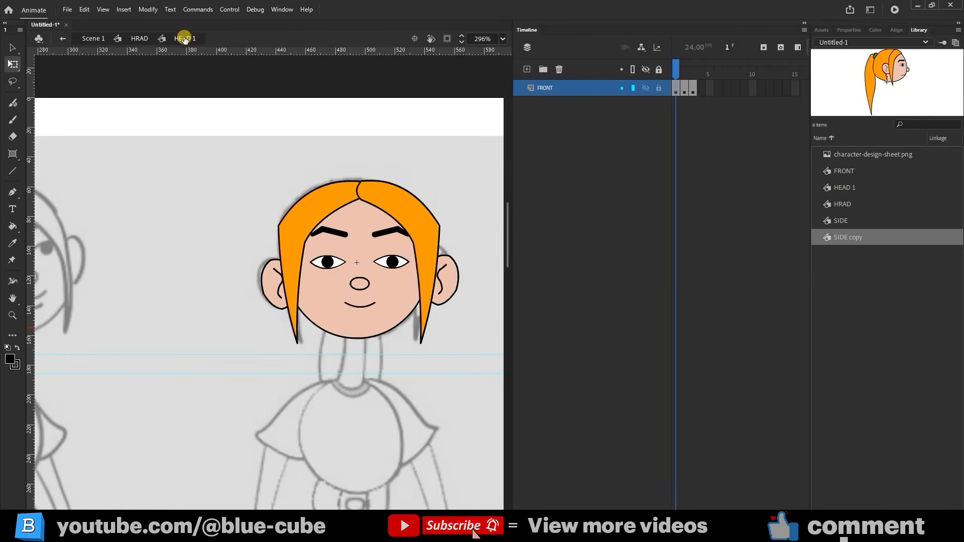
Step: Return to the HRAD symbol and open the Frame Picker for the HEAD 1 instance, placing it beside the object properties
left_click(140, 39)
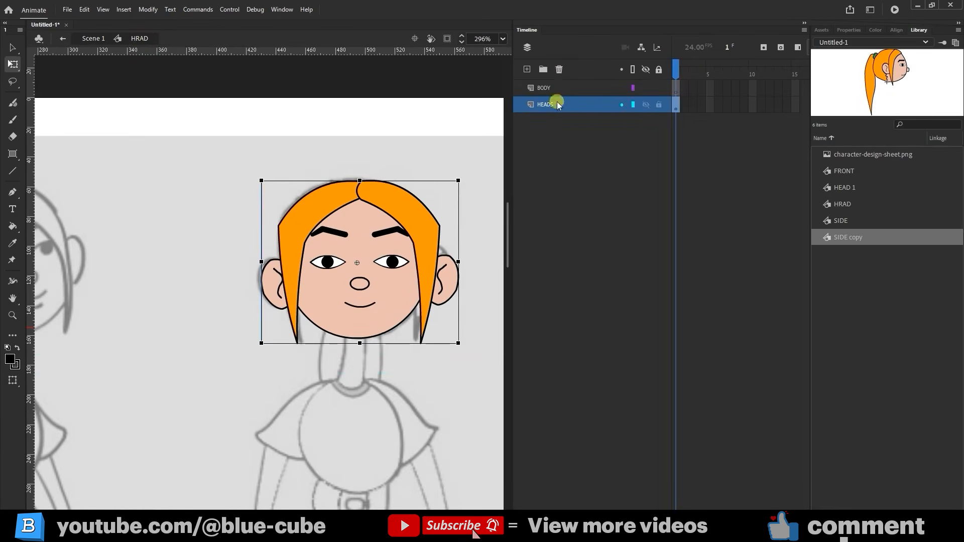
left_click(850, 30)
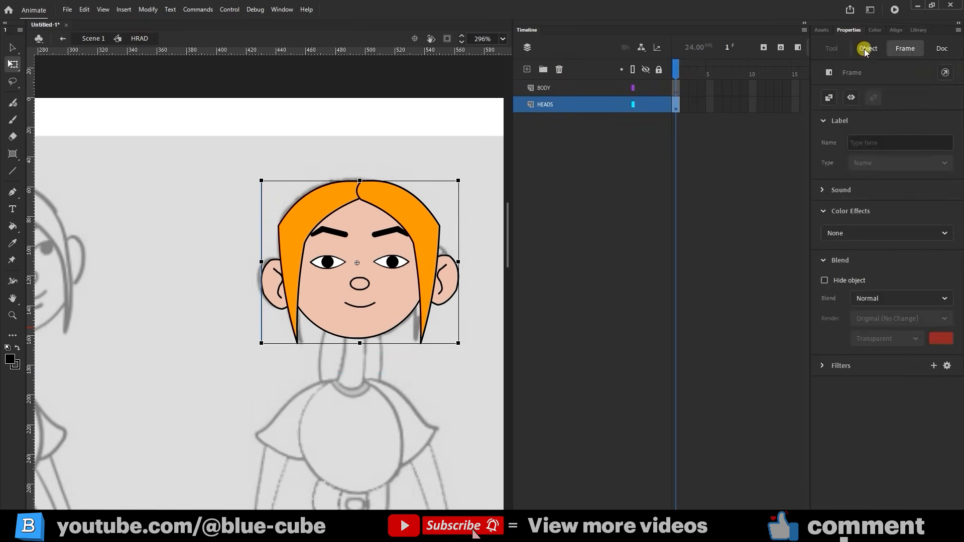
left_click(868, 49)
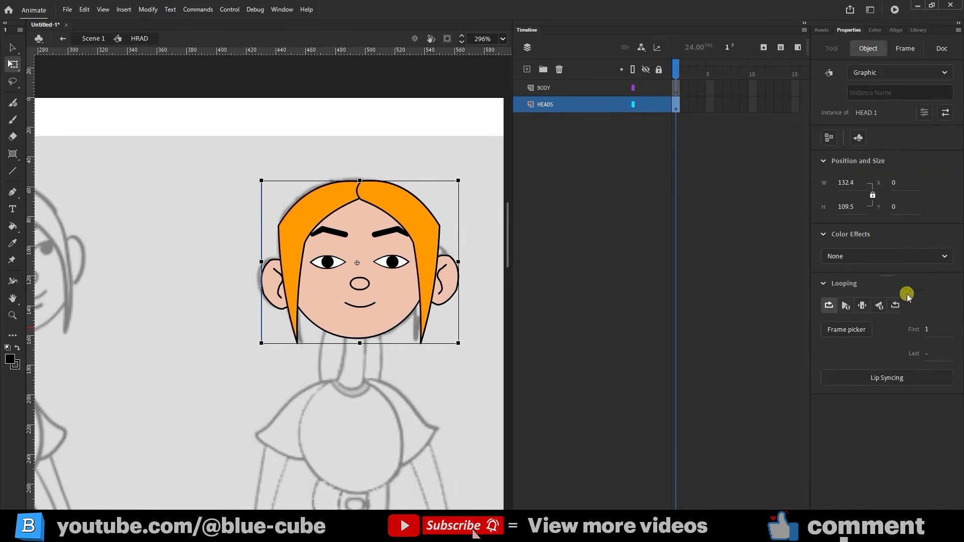
left_click(848, 331)
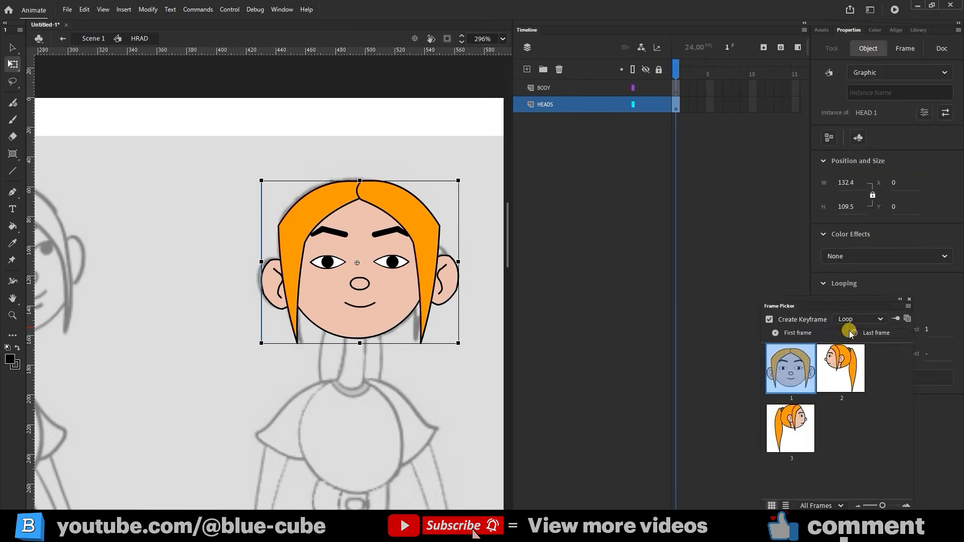
left_click_drag(830, 304, 723, 269)
Step: Switch the HEAD 1 instance between its front and side views, ending on frame 2, the left-facing head
left_click(725, 329)
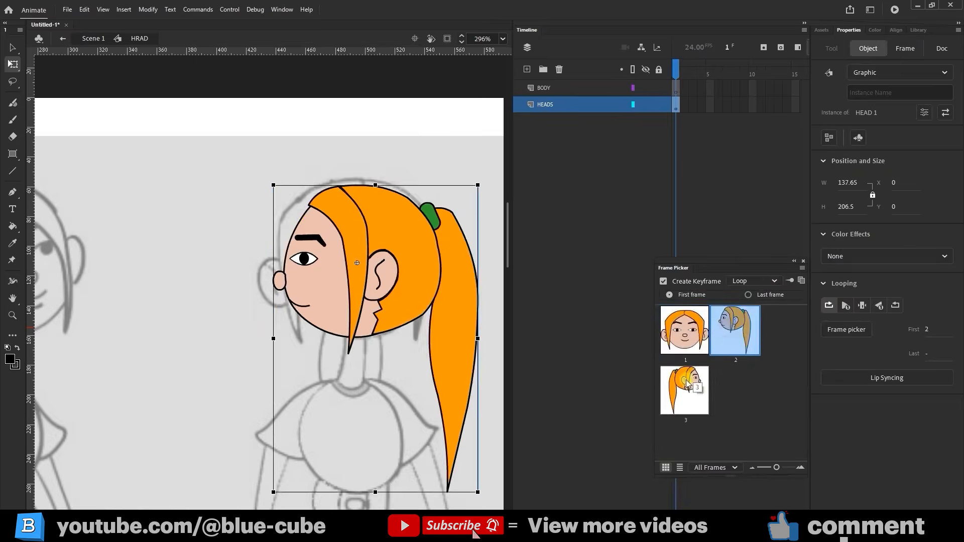
left_click(696, 384)
left_click(713, 334)
left_click(687, 390)
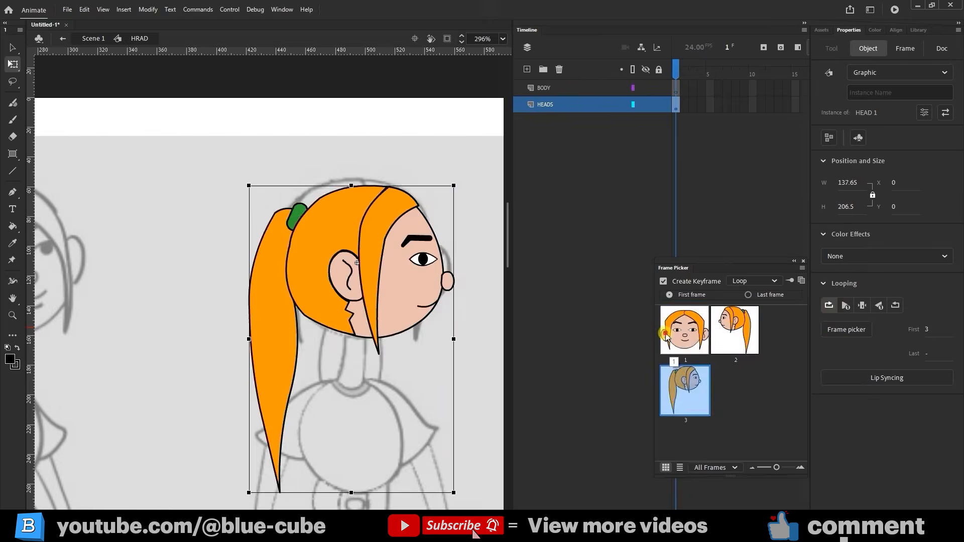
left_click(671, 335)
left_click(689, 391)
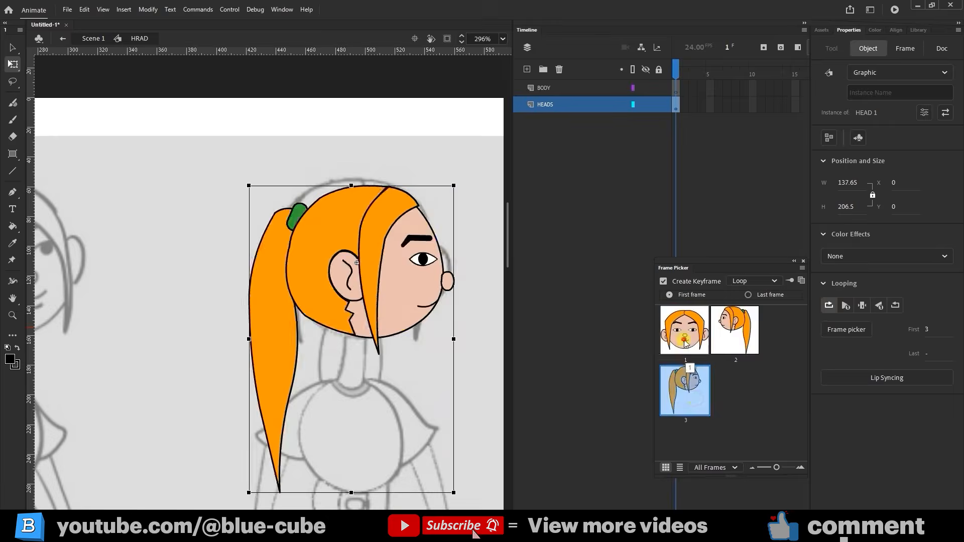
left_click(730, 349)
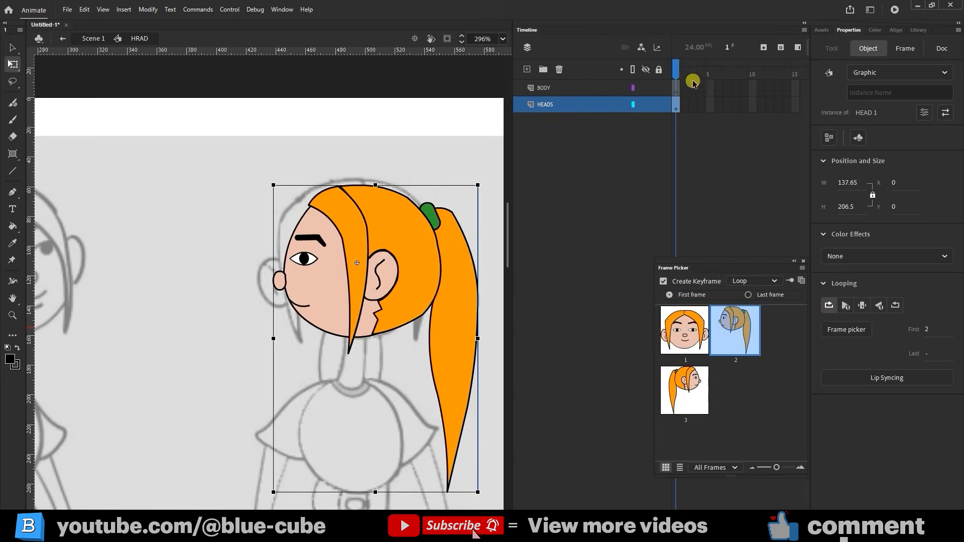
Step: Extend the HEADS layer's frames to about frame 17 and set the HEAD 1 instance's looping to Single Frame
left_click_drag(688, 107, 798, 106)
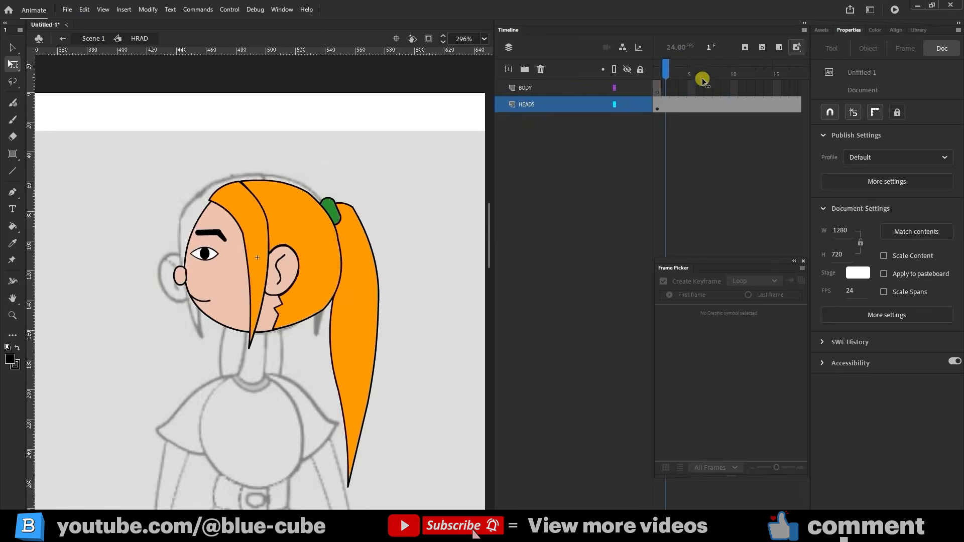
left_click_drag(703, 80, 627, 100)
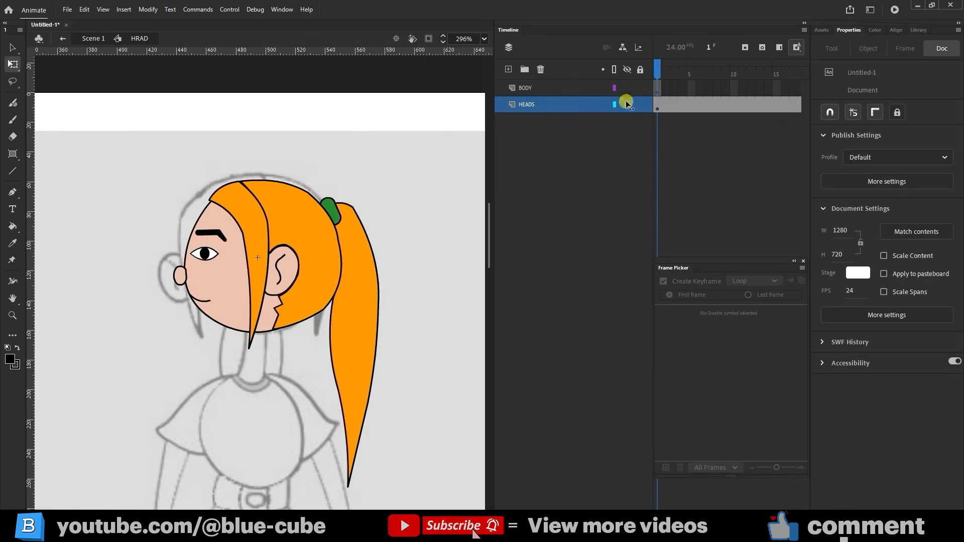
left_click(539, 104)
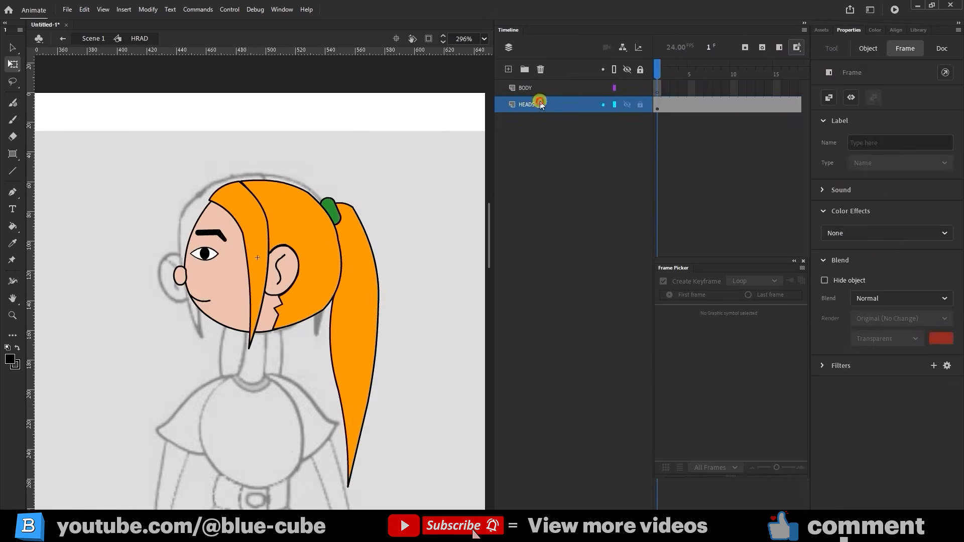
left_click(868, 48)
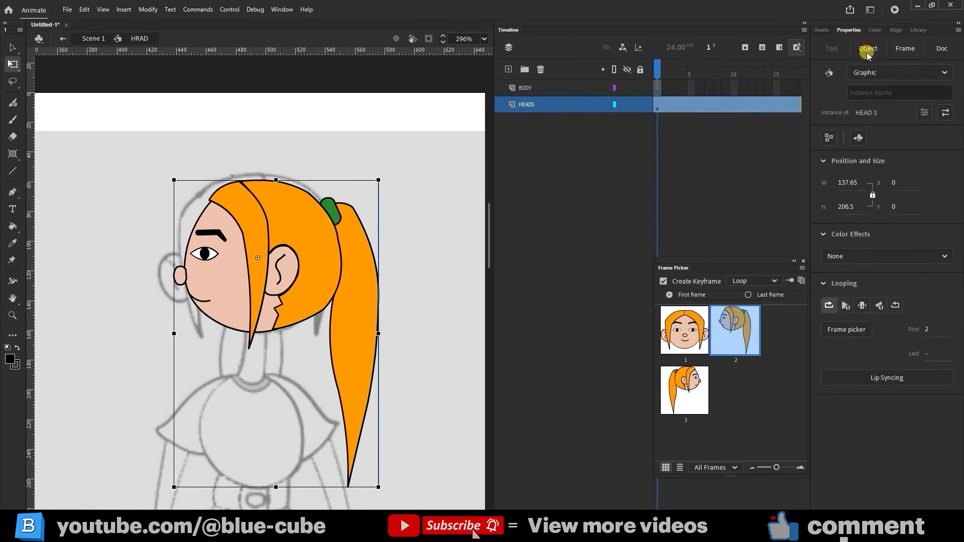
left_click(862, 306)
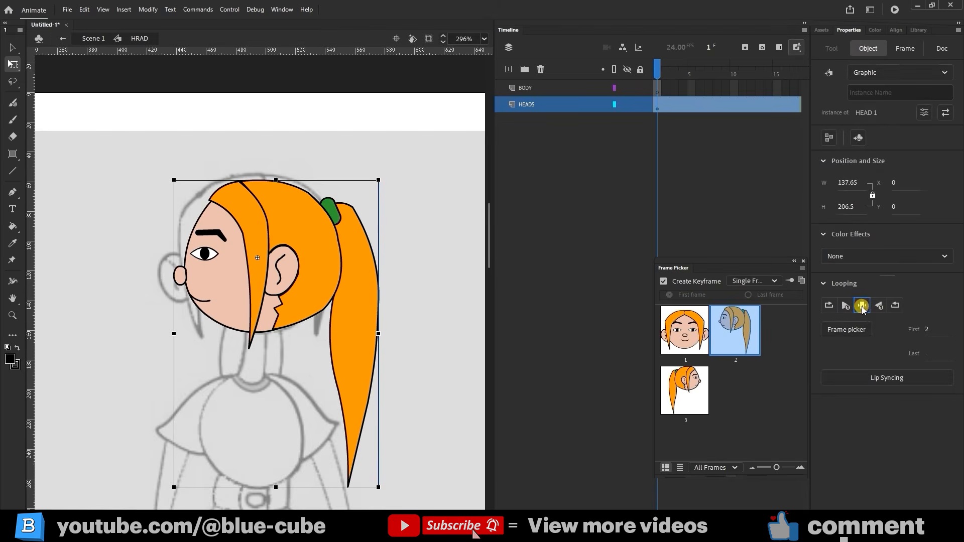
Step: Create a keyframe at frame 7 of the HEADS layer that shows HEAD 1's frame 1, the front view
mouse_move(726, 67)
left_mouse_down()
mouse_move(661, 71)
mouse_move(708, 74)
left_mouse_up()
left_click(702, 154)
left_click(572, 102)
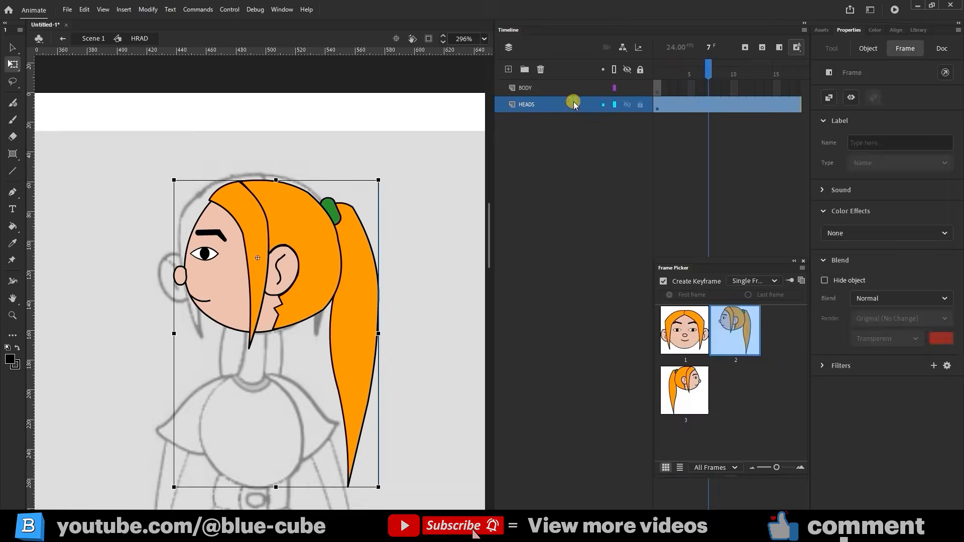
left_click(689, 337)
Step: Go to frame 13 of the HEADS layer for the next head change
left_click(759, 105)
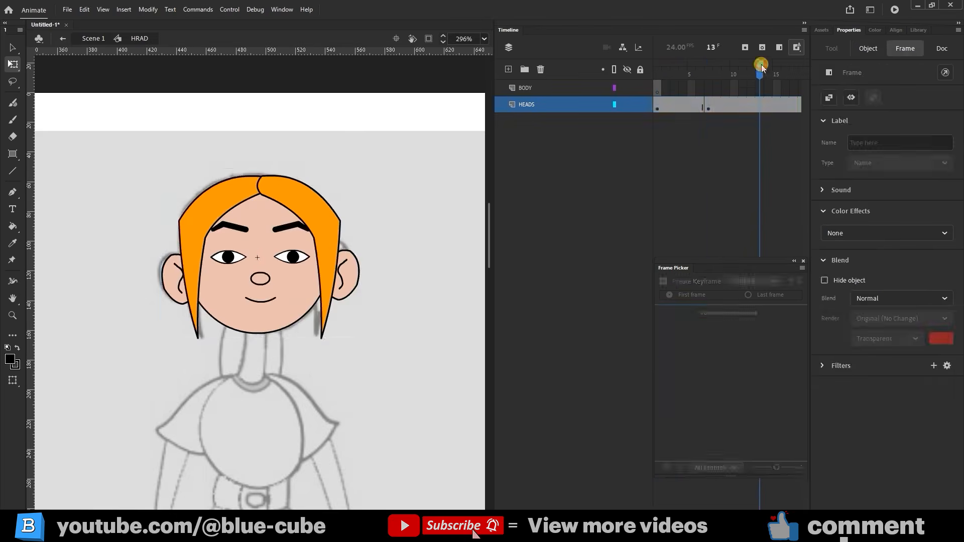